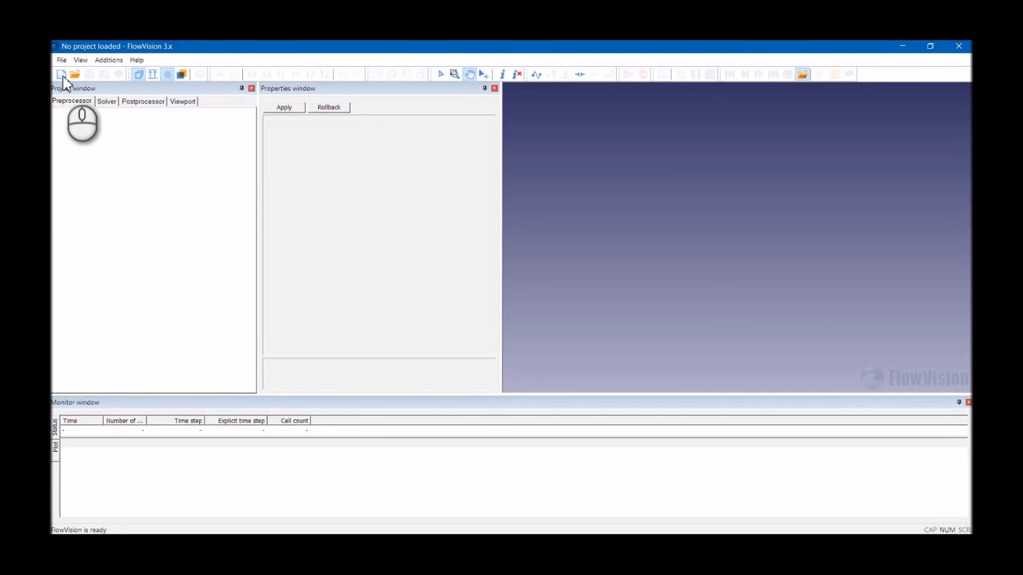
- Create a new project from the Casing geometry file and save it in the Screw_Compressor_Example_1 folder
{"action": "left_click", "coordinate": [63, 77]}
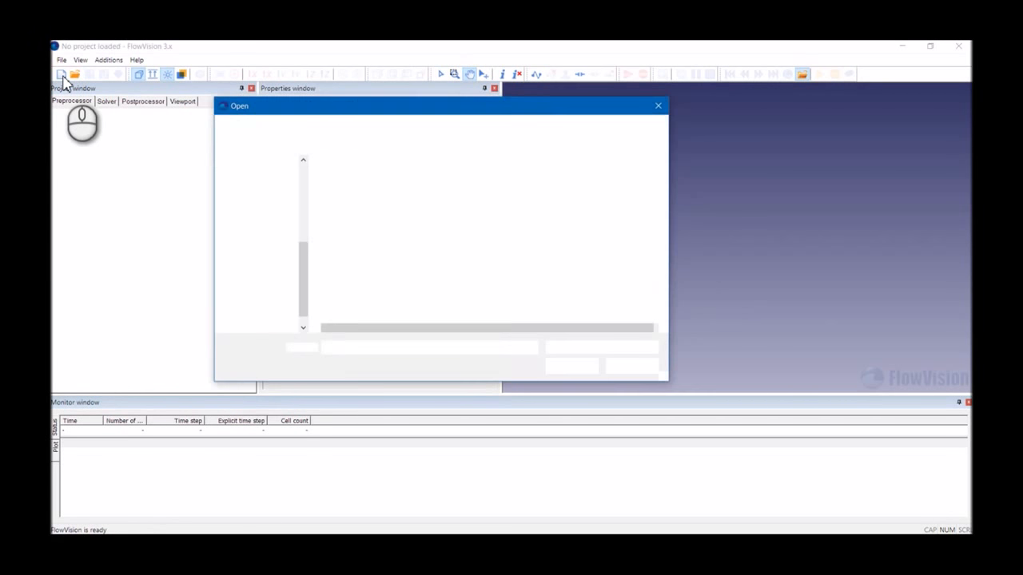
{"action": "left_click", "coordinate": [346, 209]}
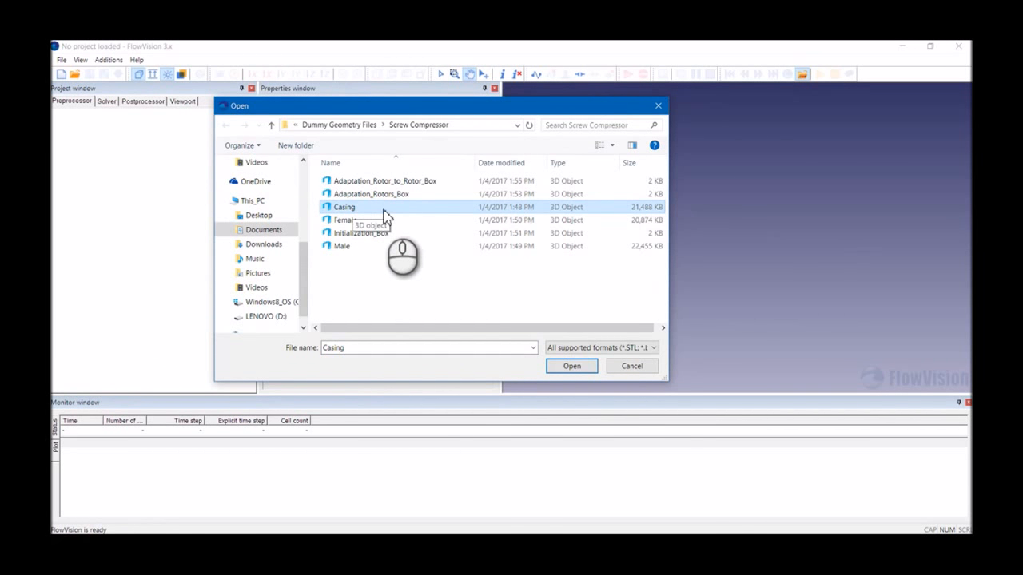
{"action": "left_click", "coordinate": [574, 369]}
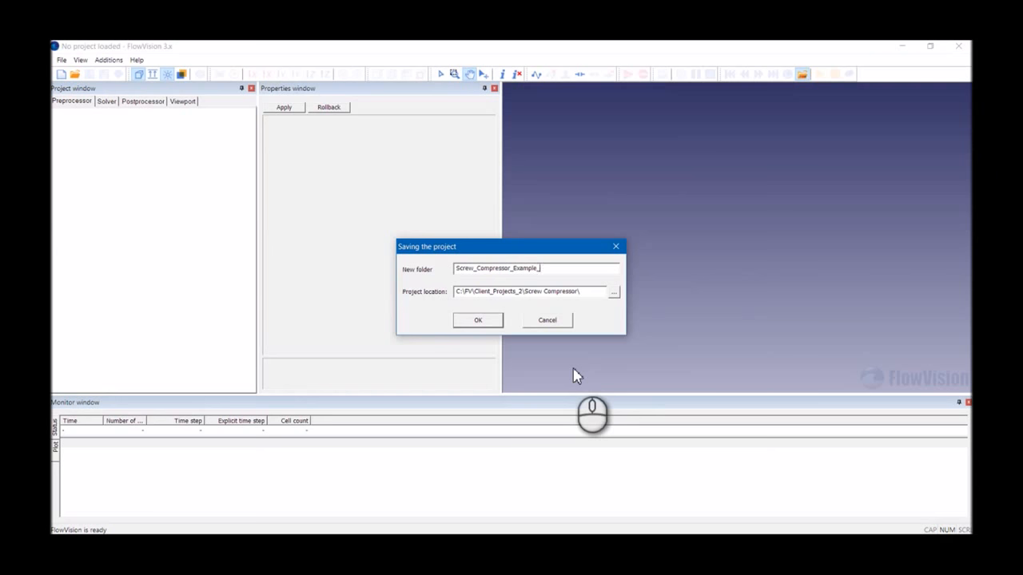
{"action": "key", "text": "Return"}
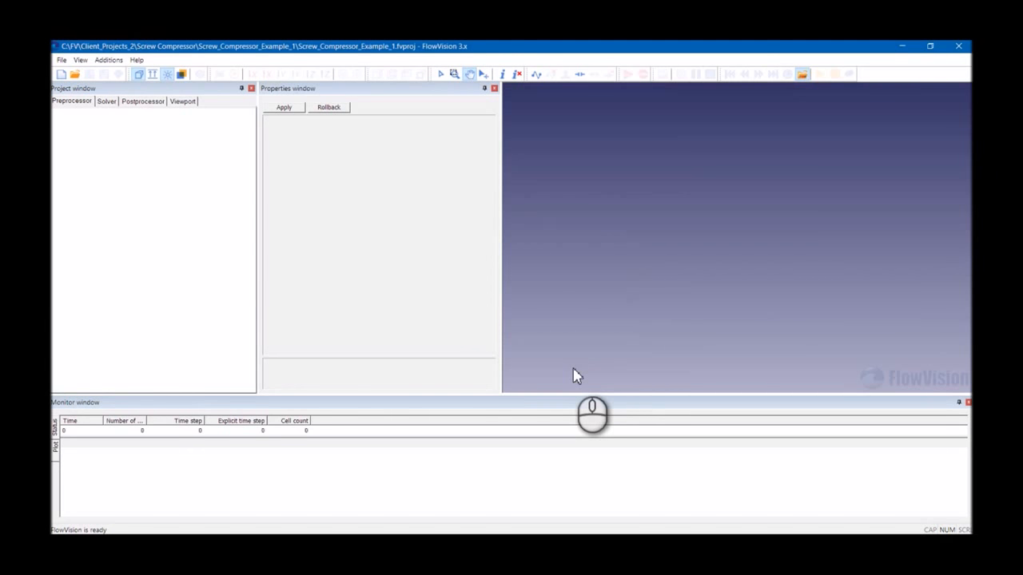
- Import the Male geometry file as a new object
{"action": "left_click_drag", "start_coordinate": [629, 278], "coordinate": [746, 264]}
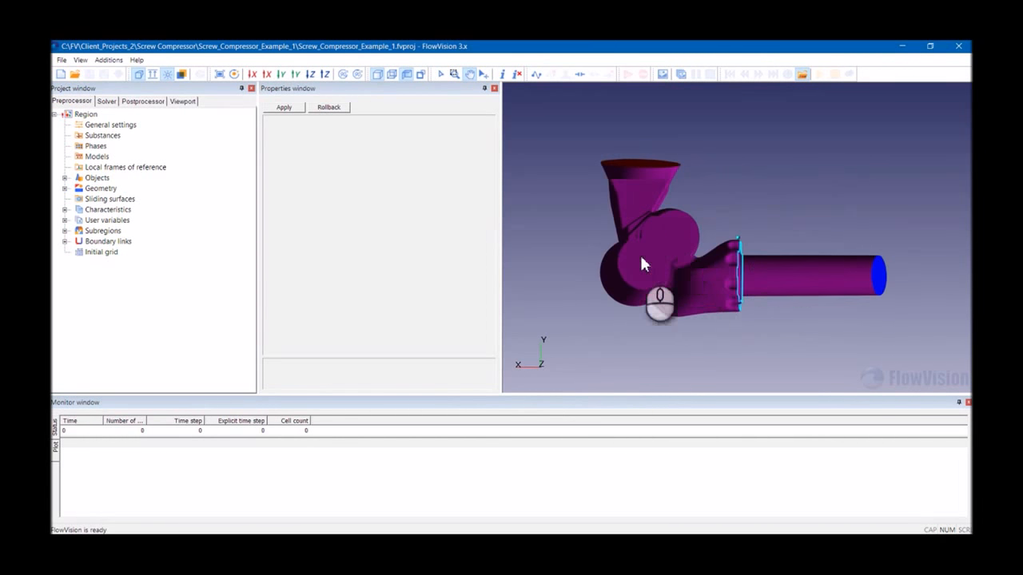
{"action": "left_click_drag", "start_coordinate": [645, 274], "coordinate": [673, 295]}
{"action": "left_click", "coordinate": [102, 188]}
{"action": "right_click", "coordinate": [104, 188]}
{"action": "left_click", "coordinate": [125, 199]}
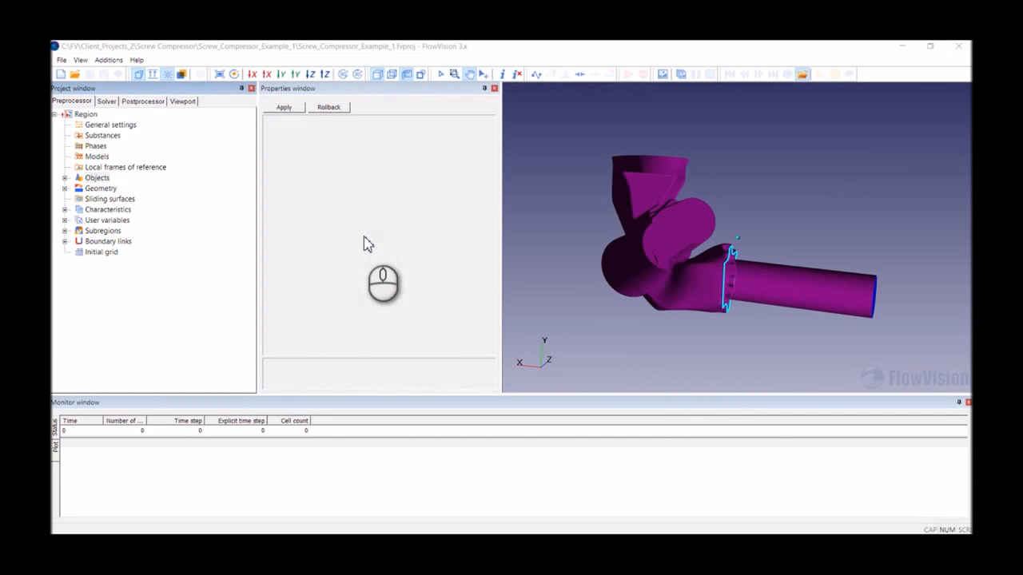
{"action": "left_click", "coordinate": [363, 234]}
{"action": "left_click", "coordinate": [344, 247]}
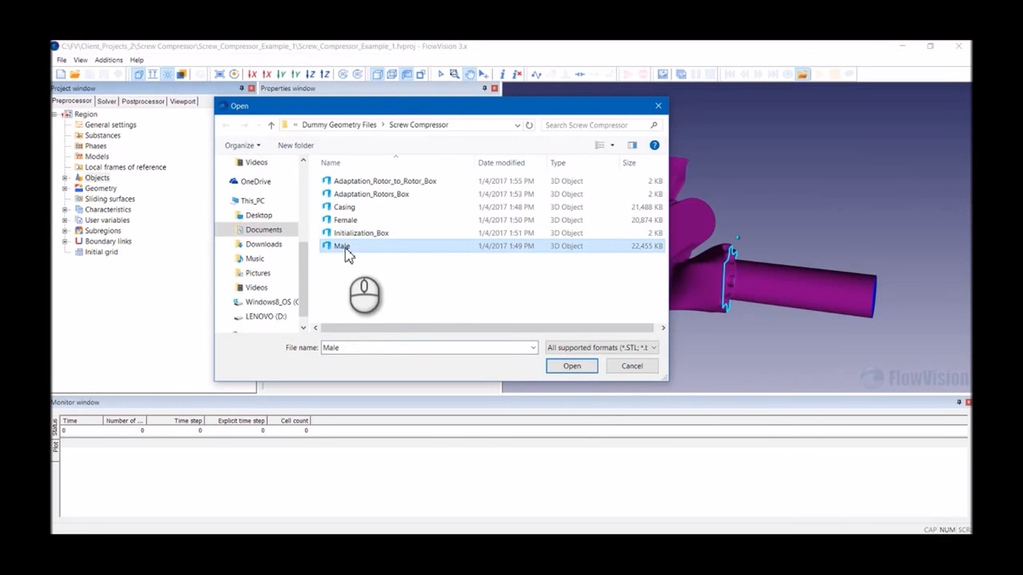
{"action": "left_click", "coordinate": [567, 366]}
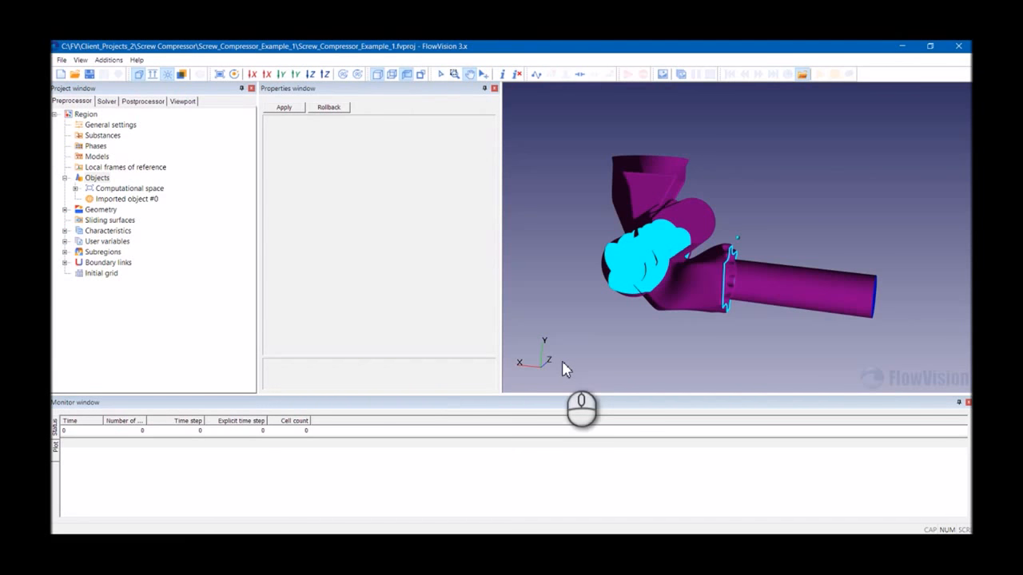
- Rename the imported object to "Imported object Male Rotor" and apply
{"action": "left_click", "coordinate": [150, 199]}
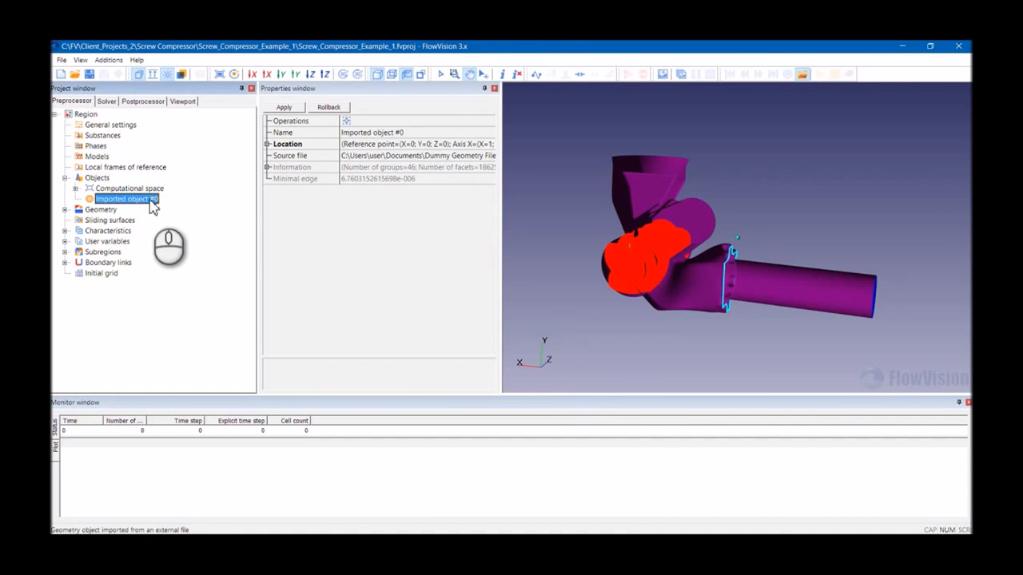
{"action": "left_click", "coordinate": [397, 134]}
{"action": "double_click", "coordinate": [398, 133]}
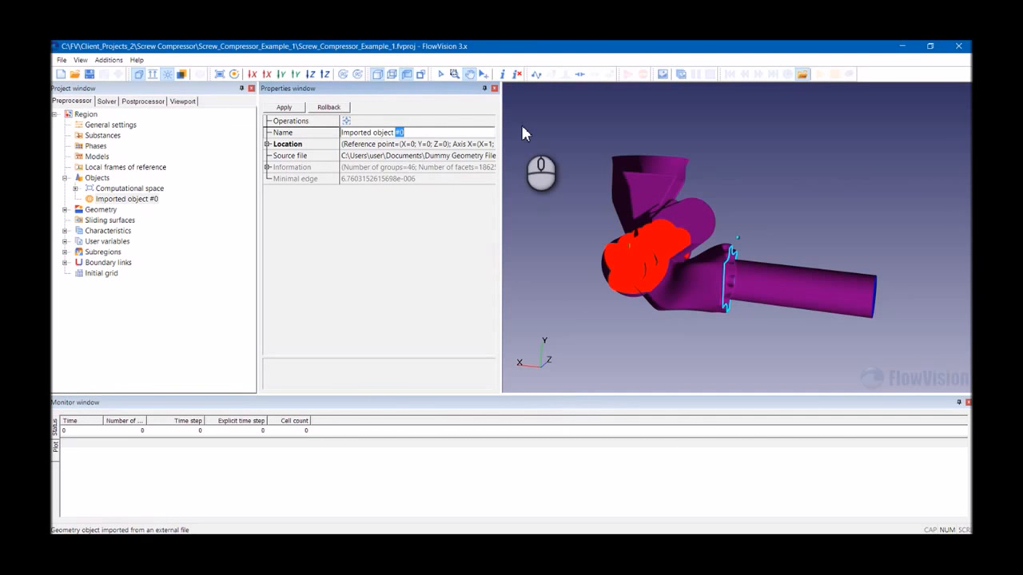
{"action": "type", "text": "Male Rotor"}
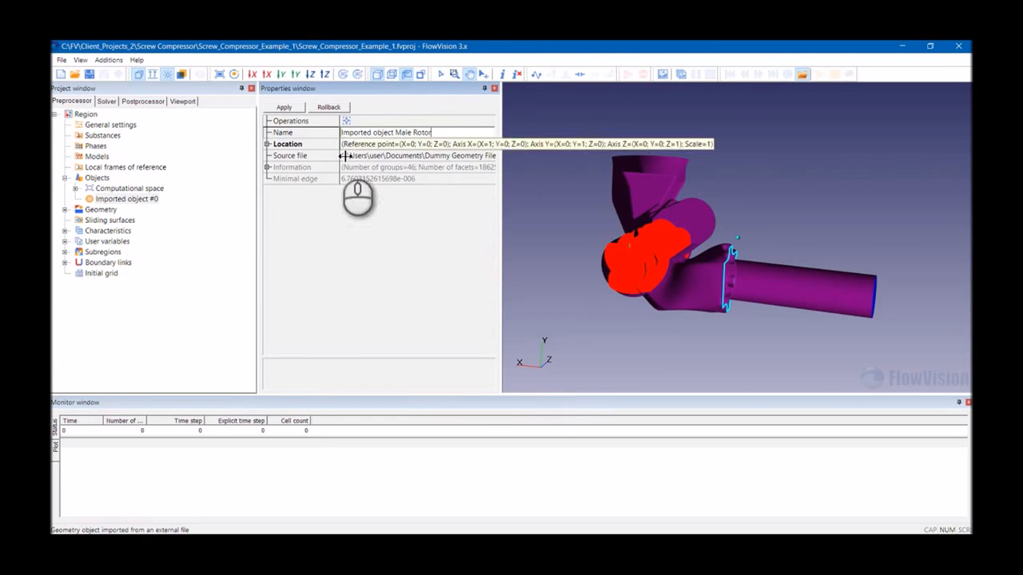
{"action": "left_click", "coordinate": [285, 108]}
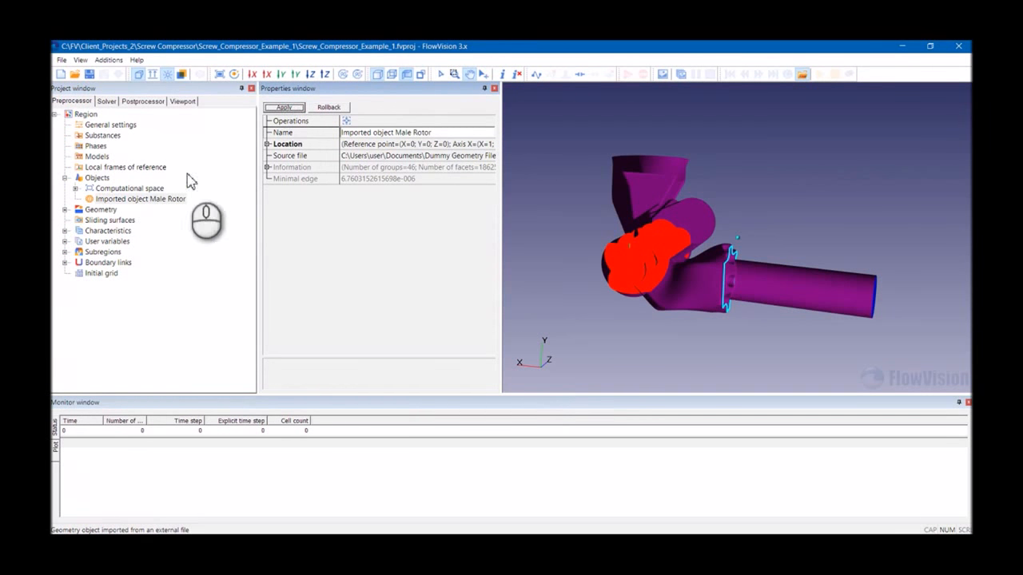
- Batch-import the Female geometry file as another object
{"action": "left_click", "coordinate": [99, 179]}
{"action": "right_click", "coordinate": [99, 181]}
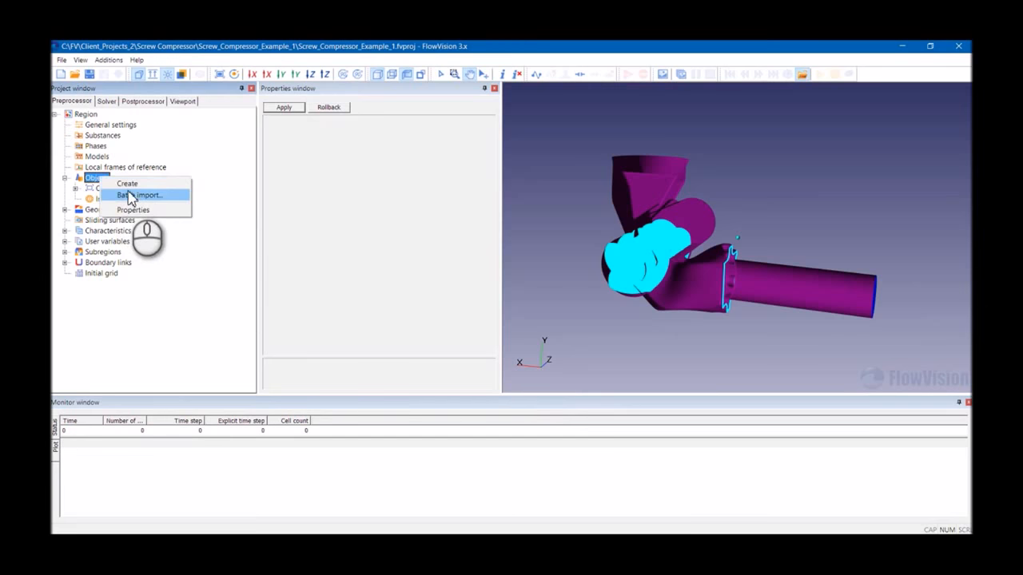
{"action": "left_click", "coordinate": [128, 194]}
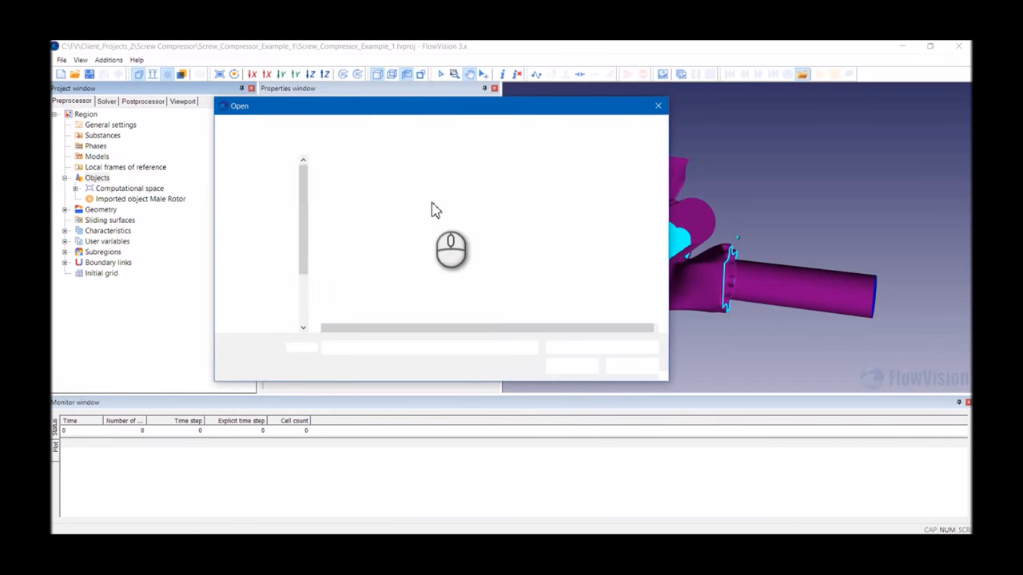
{"action": "left_click", "coordinate": [392, 221]}
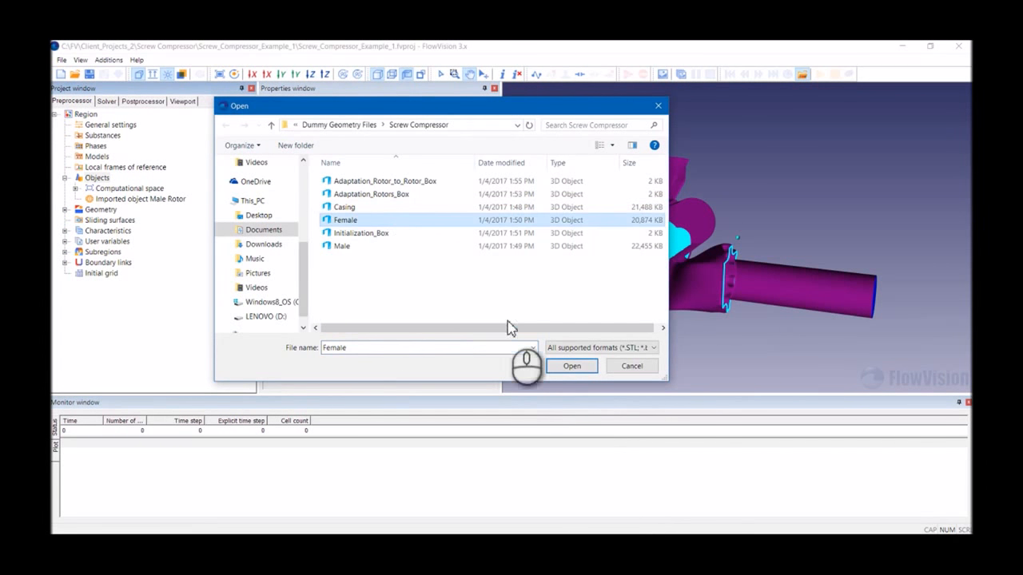
{"action": "left_click", "coordinate": [571, 368]}
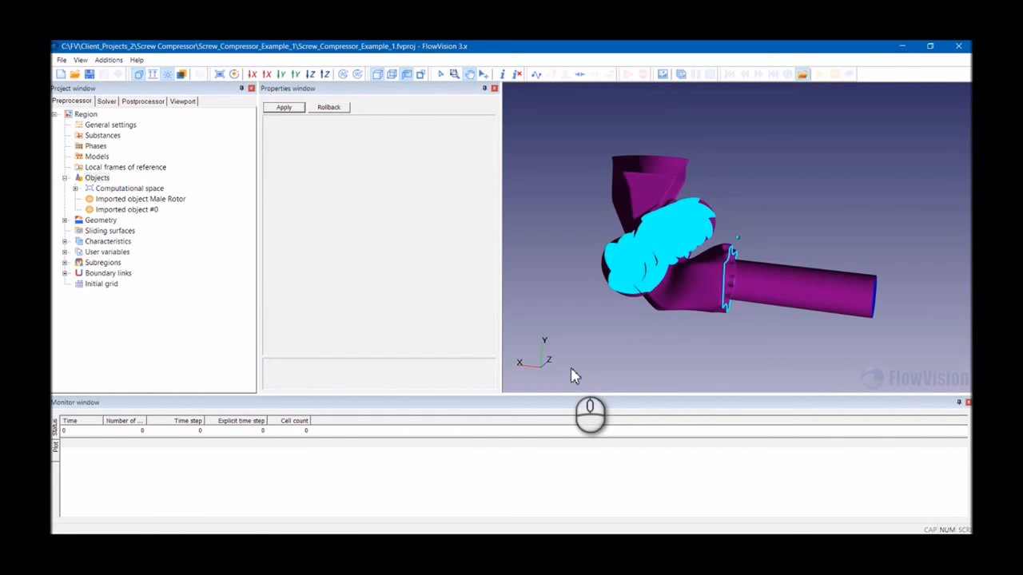
- Rename the second imported object to "Imported object Female Rotor" and apply
{"action": "left_click", "coordinate": [148, 209]}
{"action": "left_click", "coordinate": [397, 133]}
{"action": "left_click_drag", "start_coordinate": [397, 133], "coordinate": [506, 153]}
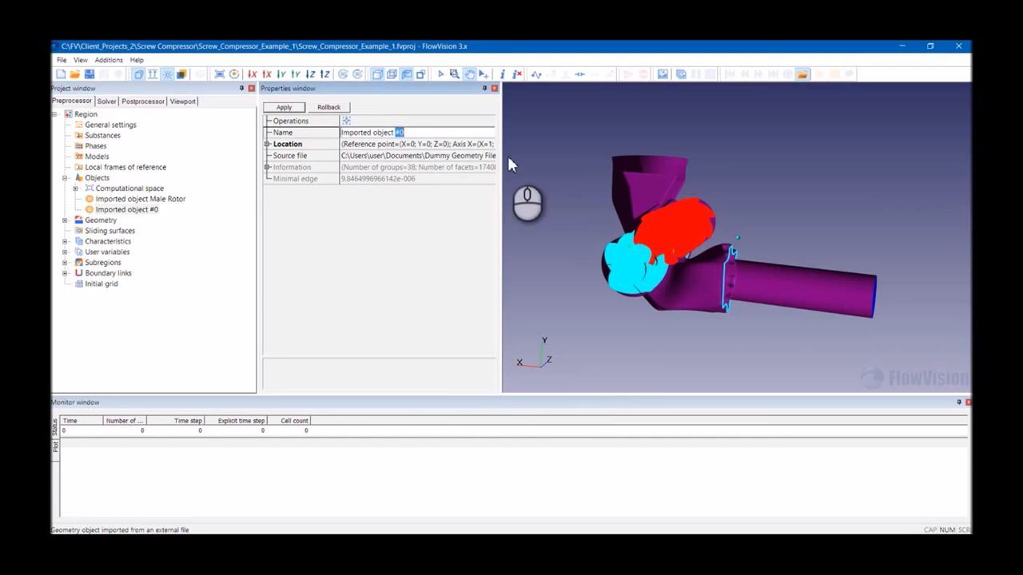
{"action": "type", "text": "Female "}
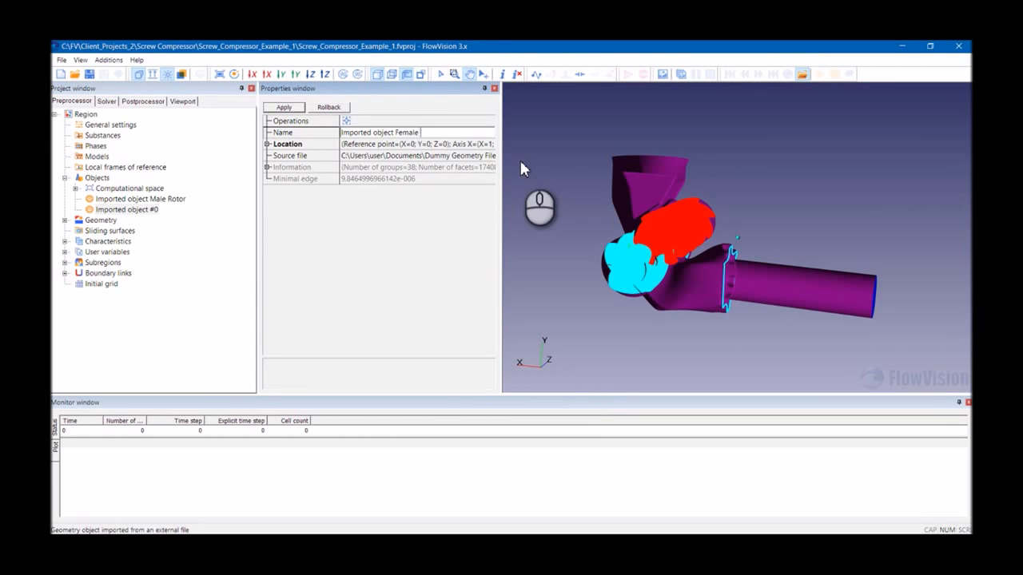
{"action": "type", "text": "Rotor"}
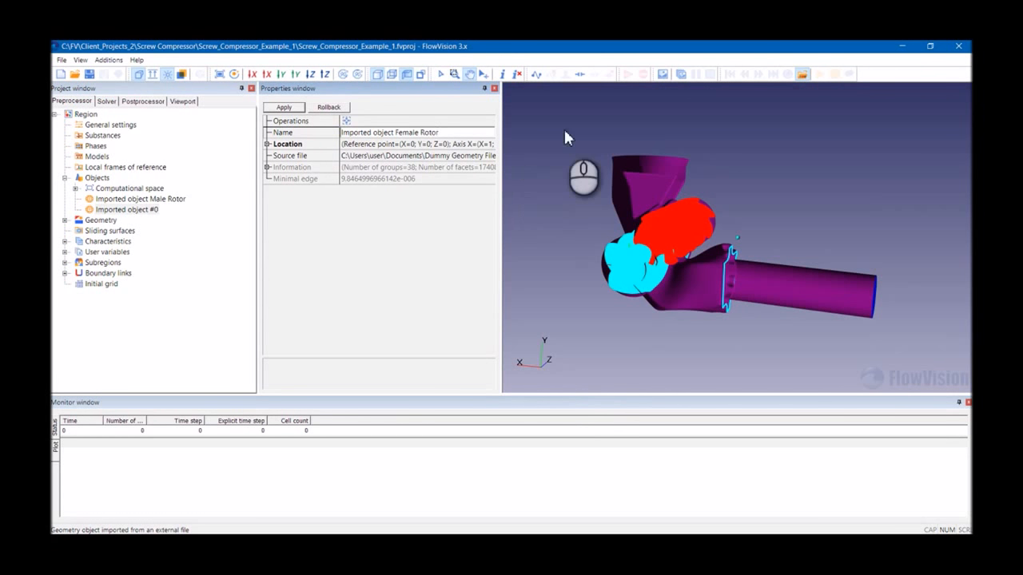
{"action": "left_click", "coordinate": [304, 111]}
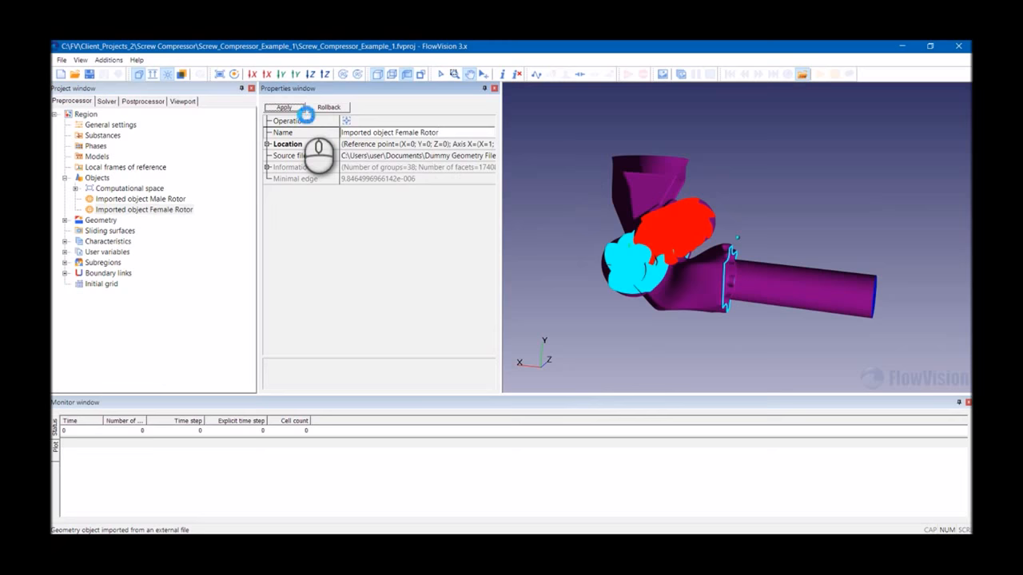
- In the postprocessor objects, set the Male Rotor's appearance mode to Fill and apply
{"action": "left_click", "coordinate": [142, 101]}
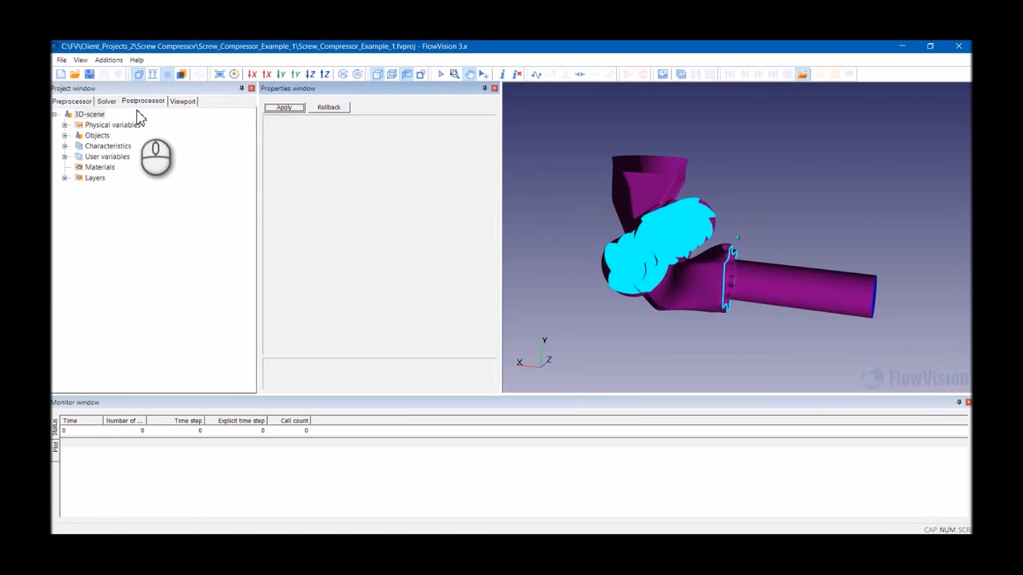
{"action": "left_click", "coordinate": [65, 136]}
{"action": "left_click", "coordinate": [140, 157]}
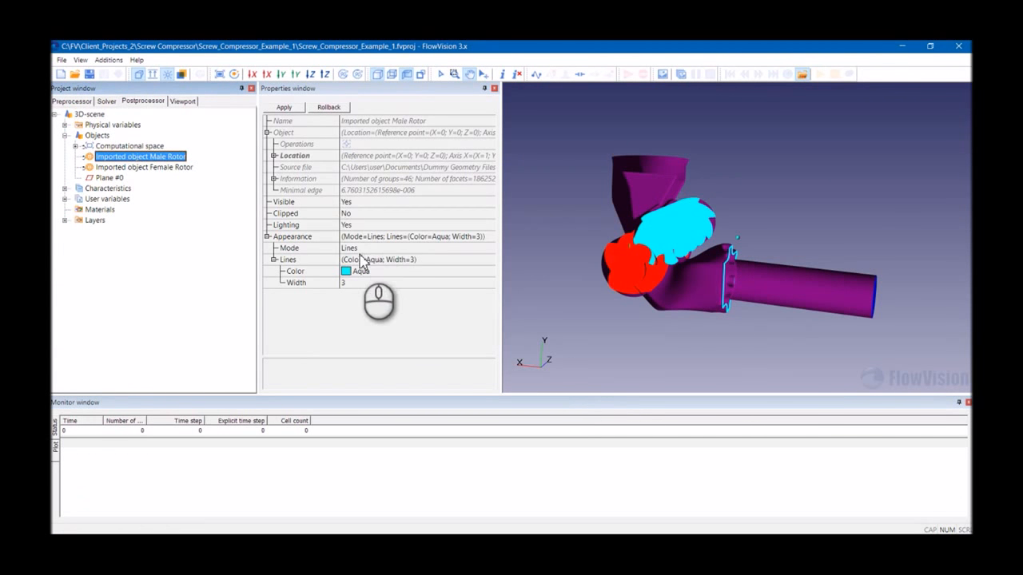
{"action": "left_click", "coordinate": [359, 248]}
{"action": "left_click", "coordinate": [364, 249]}
{"action": "left_click", "coordinate": [363, 270]}
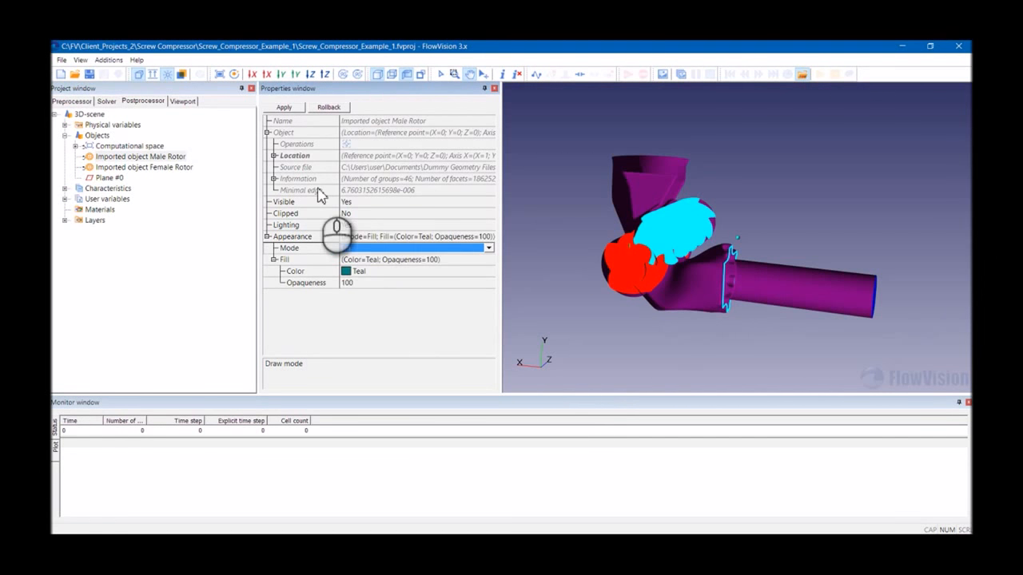
{"action": "left_click", "coordinate": [284, 107]}
- Set the Female Rotor's appearance mode to Fill and apply
{"action": "left_click", "coordinate": [177, 168]}
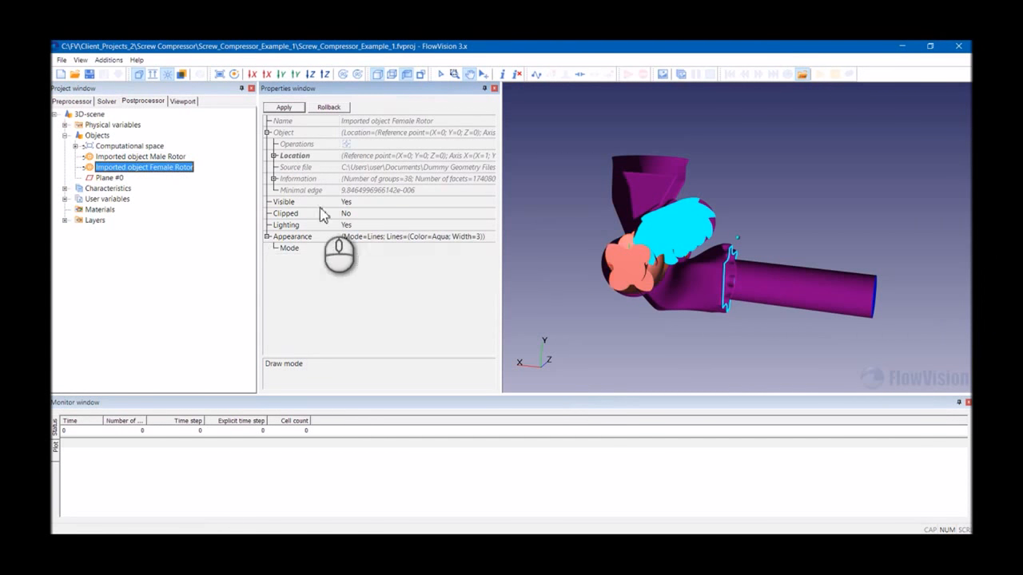
{"action": "left_click", "coordinate": [360, 249]}
{"action": "left_click", "coordinate": [361, 249]}
{"action": "left_click", "coordinate": [355, 269]}
{"action": "left_click", "coordinate": [283, 107]}
- Return to the preprocessor and inspect the Region's geometry information and tolerance properties
{"action": "left_click_drag", "start_coordinate": [665, 243], "coordinate": [644, 247]}
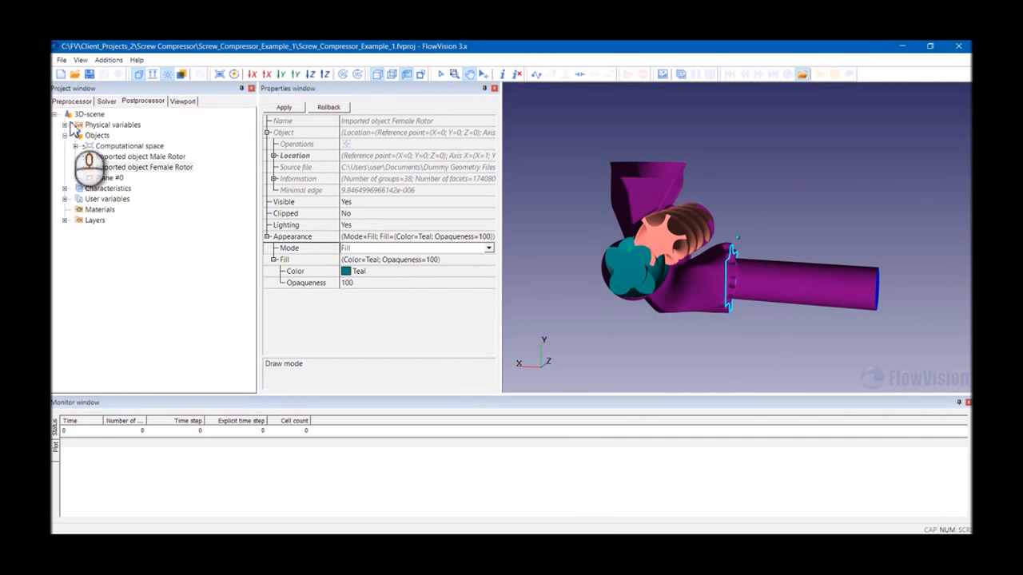
{"action": "left_click", "coordinate": [106, 102]}
{"action": "left_click", "coordinate": [80, 101]}
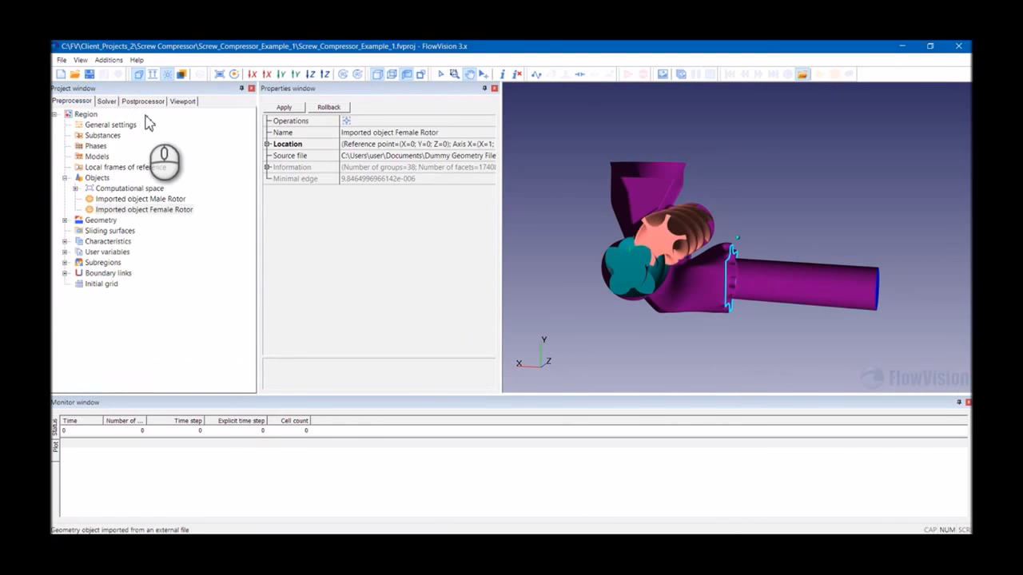
{"action": "left_click", "coordinate": [64, 178]}
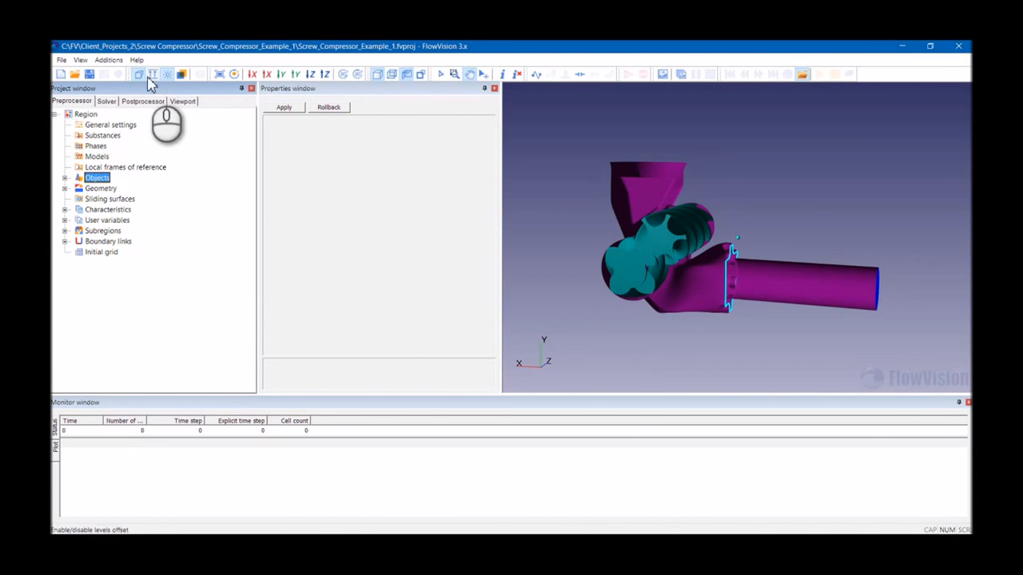
{"action": "left_click", "coordinate": [135, 76]}
{"action": "mouse_move", "coordinate": [651, 248]}
{"action": "left_mouse_down"}
{"action": "mouse_move", "coordinate": [636, 270]}
{"action": "mouse_move", "coordinate": [652, 264]}
{"action": "left_mouse_up"}
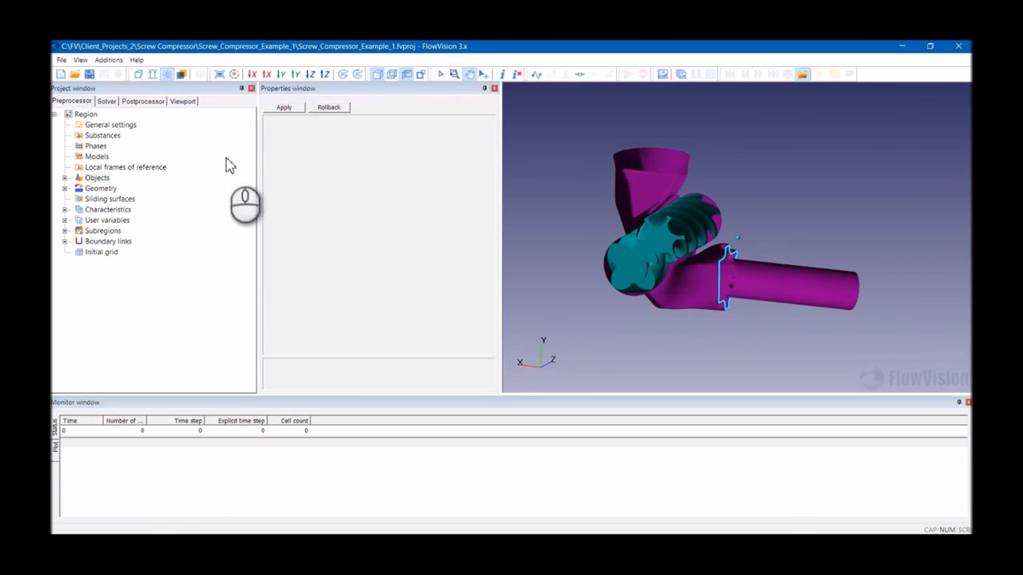
{"action": "left_click", "coordinate": [85, 115]}
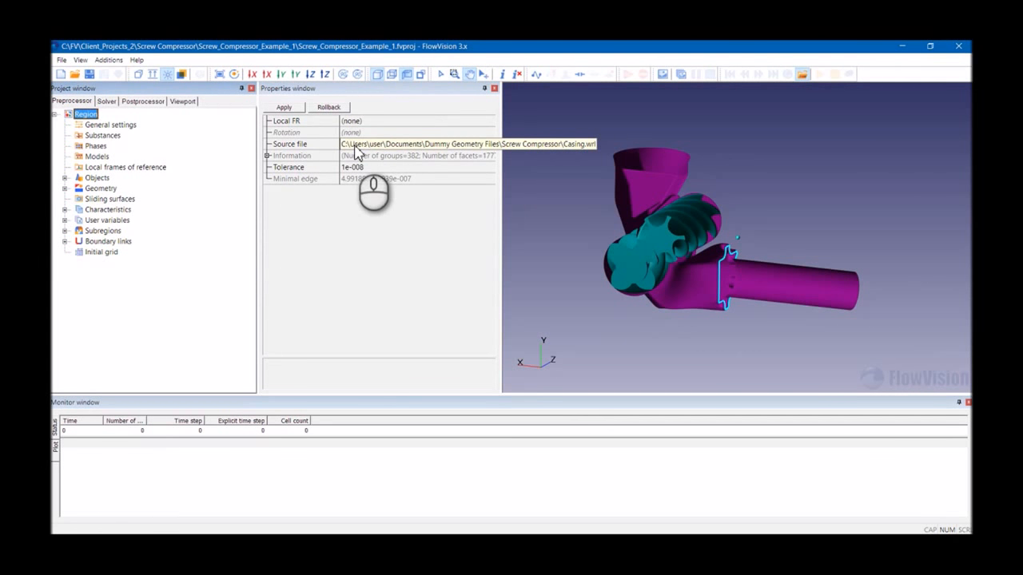
{"action": "left_click", "coordinate": [269, 156]}
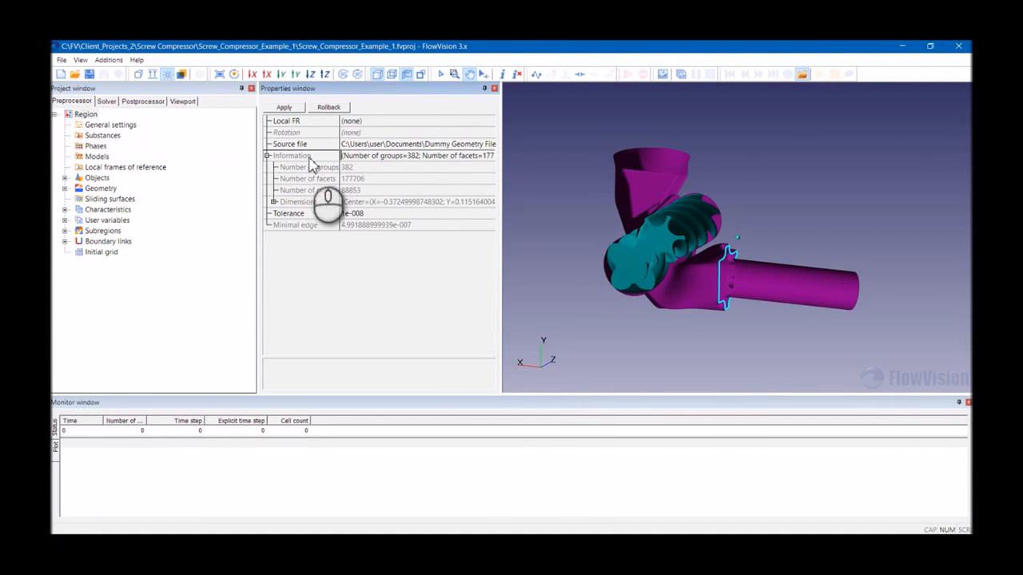
{"action": "left_click", "coordinate": [326, 214]}
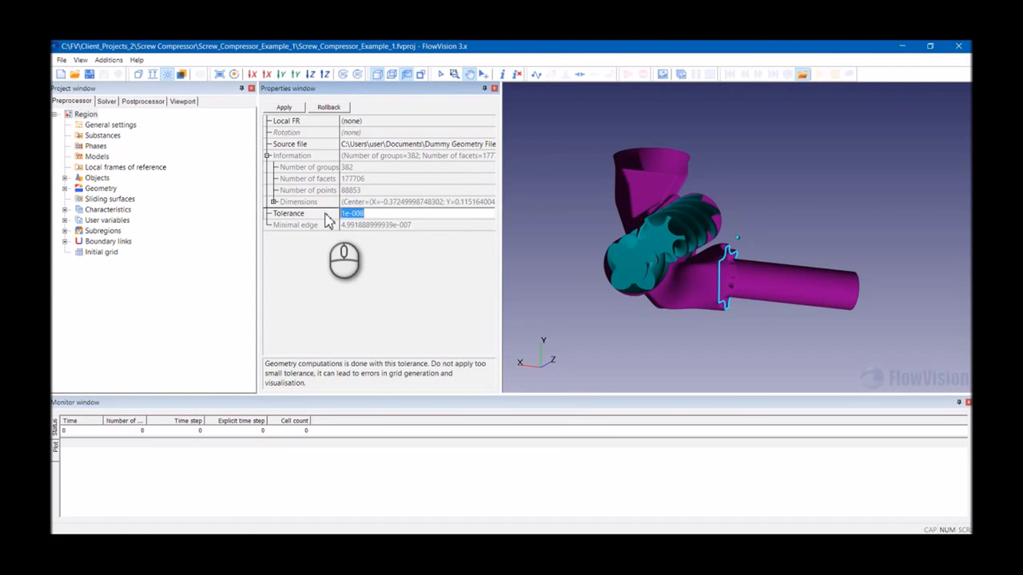
- Review the General settings, Substances, Phases, Models, Objects and Geometry branches of the preprocessor tree
{"action": "left_click", "coordinate": [111, 125]}
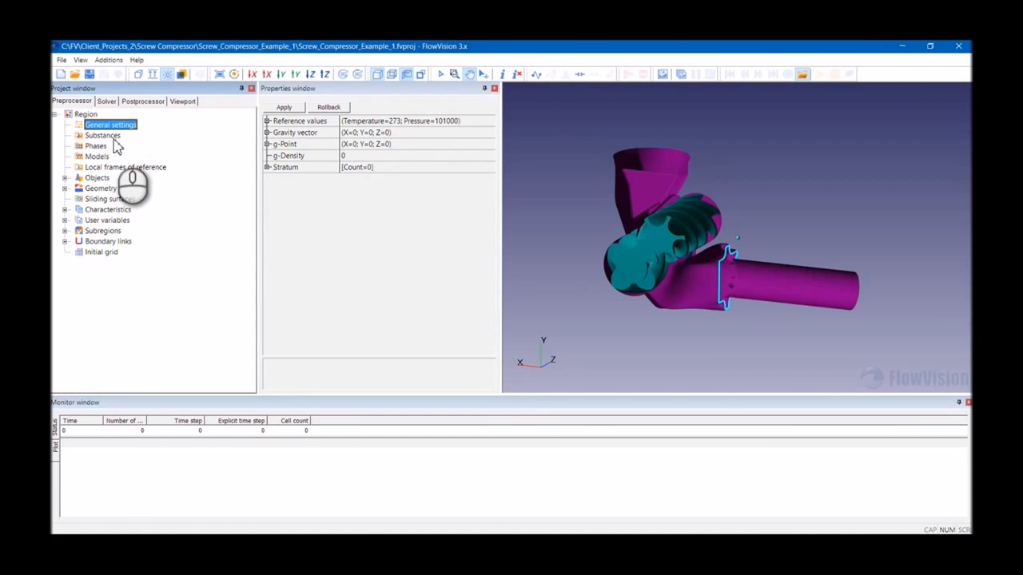
{"action": "left_click", "coordinate": [110, 137]}
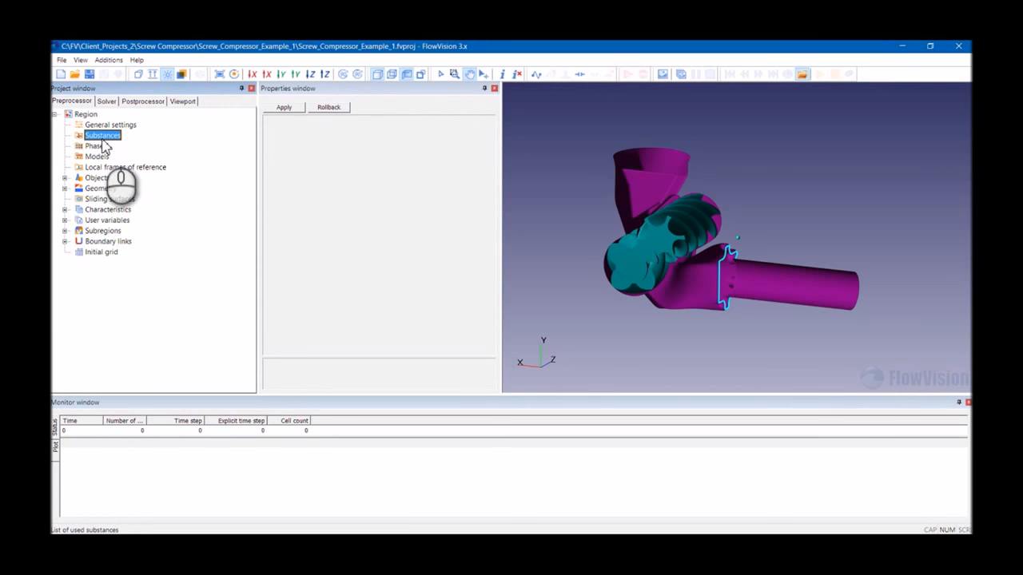
{"action": "left_click", "coordinate": [97, 156]}
{"action": "left_click", "coordinate": [99, 167]}
{"action": "left_click", "coordinate": [98, 178]}
{"action": "left_click", "coordinate": [100, 188]}
{"action": "left_click", "coordinate": [101, 200]}
{"action": "left_click", "coordinate": [103, 210]}
- Create a new substance under Substances and select it
{"action": "right_click", "coordinate": [96, 141]}
{"action": "left_click", "coordinate": [106, 144]}
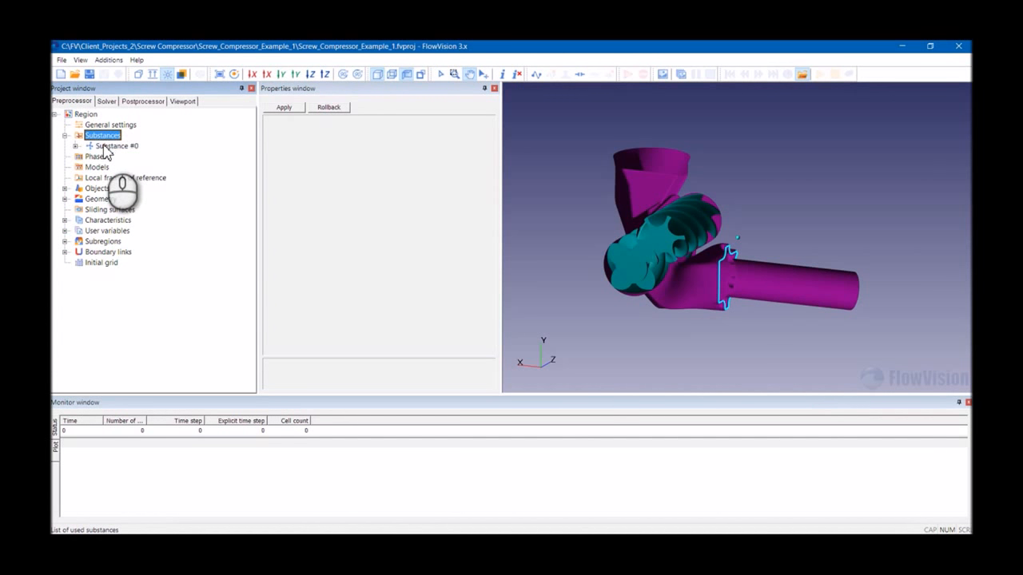
{"action": "left_click", "coordinate": [104, 146]}
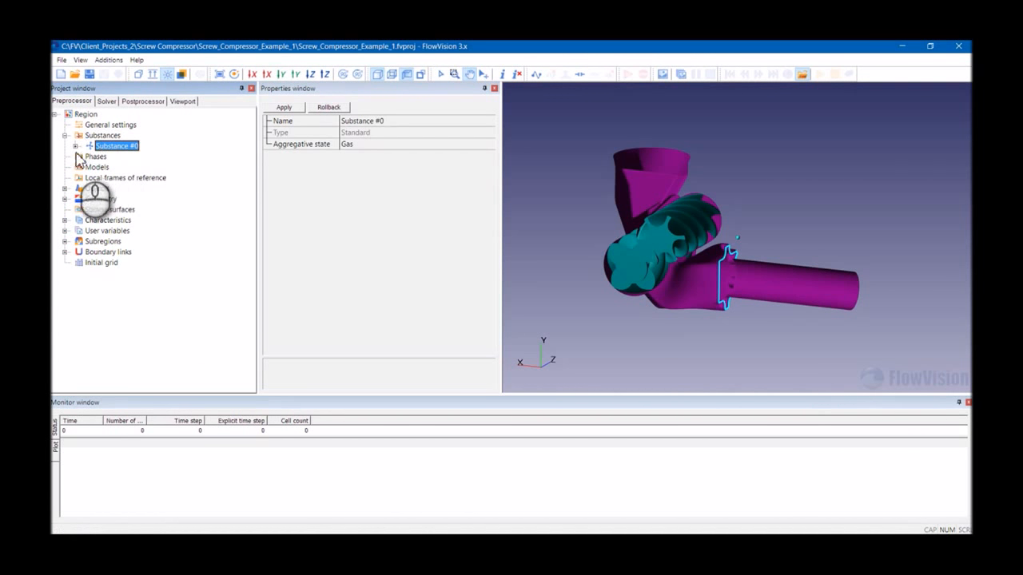
- Load Air in the Gas (equilibrium) phase from the standard substance database into the new substance
{"action": "right_click", "coordinate": [125, 146]}
{"action": "mouse_move", "coordinate": [164, 181]}
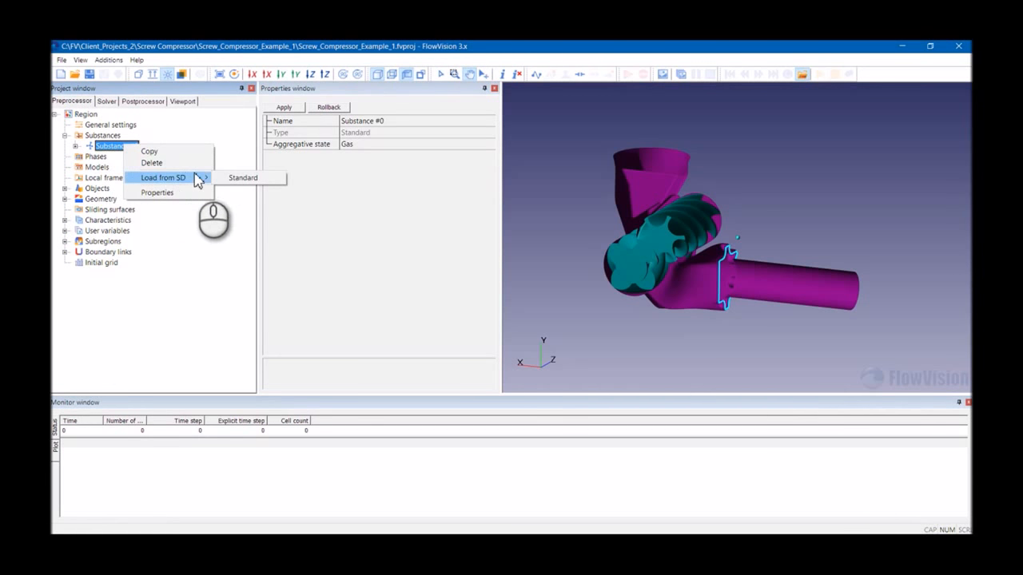
{"action": "left_click", "coordinate": [243, 178]}
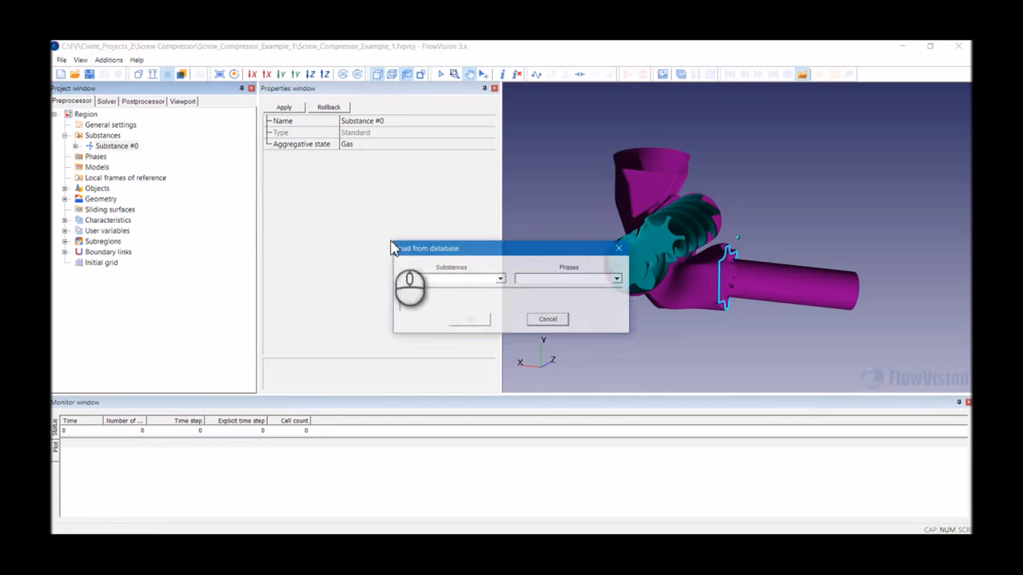
{"action": "left_click", "coordinate": [467, 279]}
{"action": "left_click", "coordinate": [451, 286]}
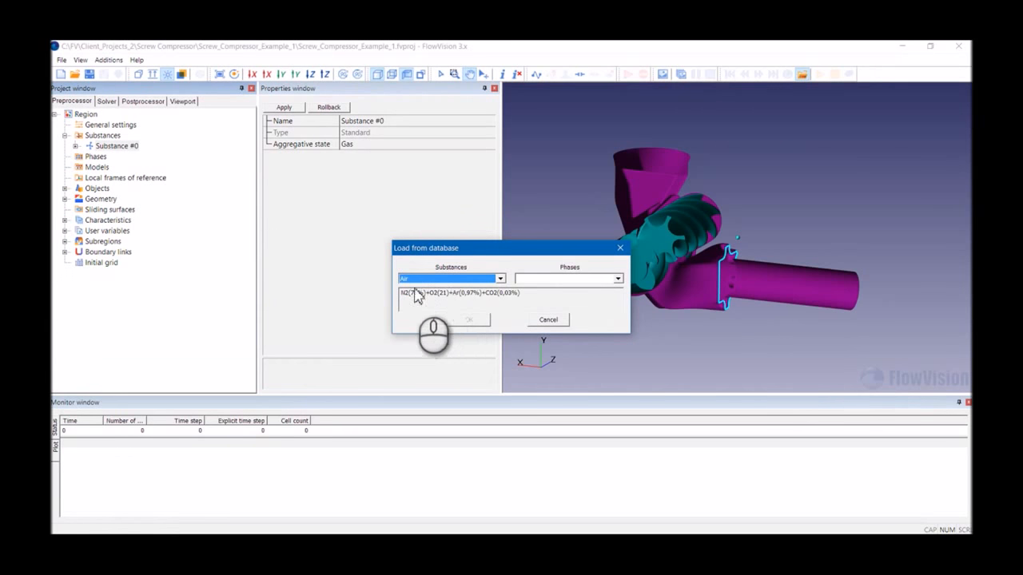
{"action": "left_click", "coordinate": [559, 278]}
{"action": "left_click", "coordinate": [535, 297]}
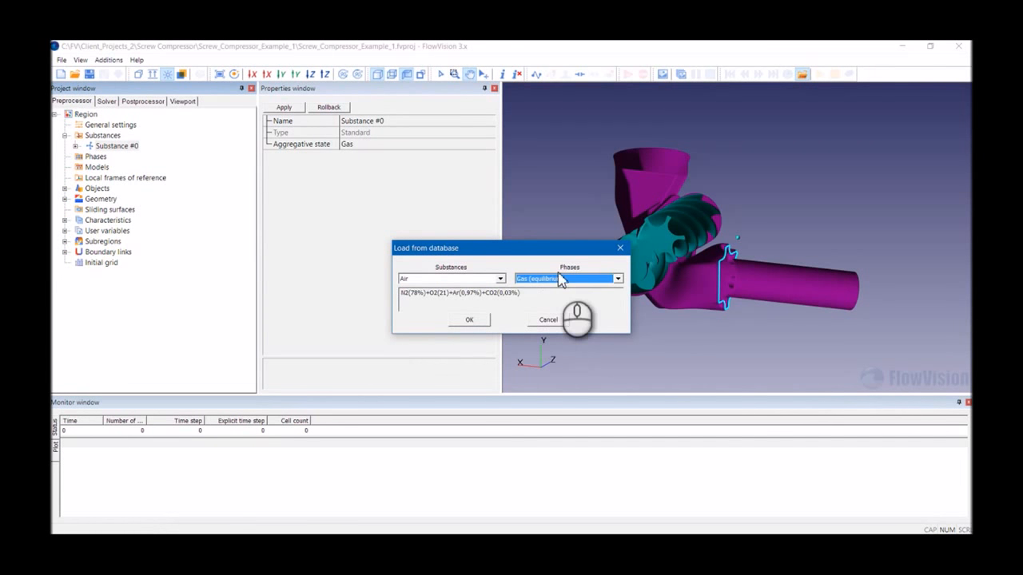
{"action": "left_click", "coordinate": [468, 320]}
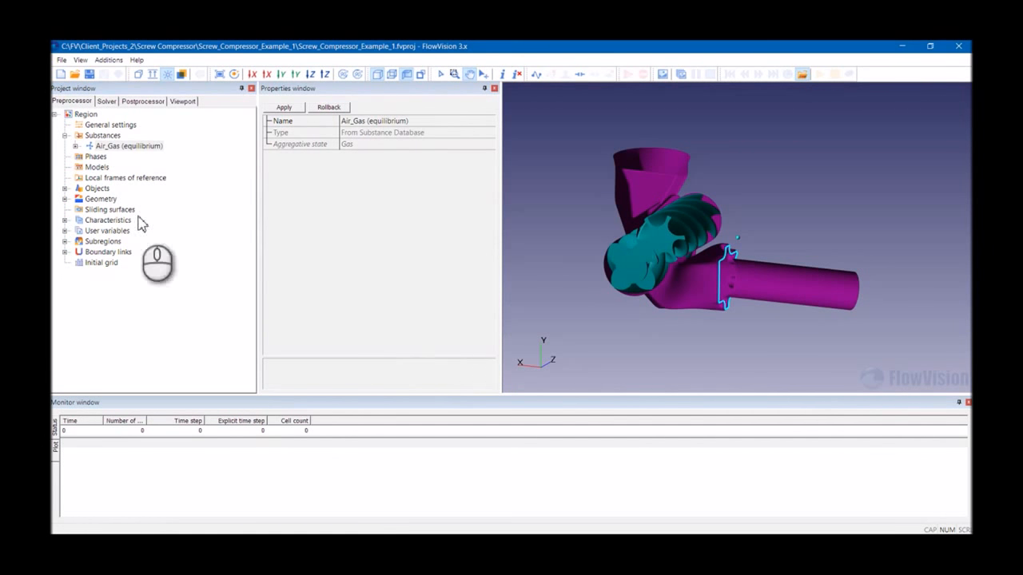
- Expand the Air_Gas (equilibrium) substance and browse its list of material properties
{"action": "left_click", "coordinate": [75, 147]}
{"action": "left_click", "coordinate": [111, 158]}
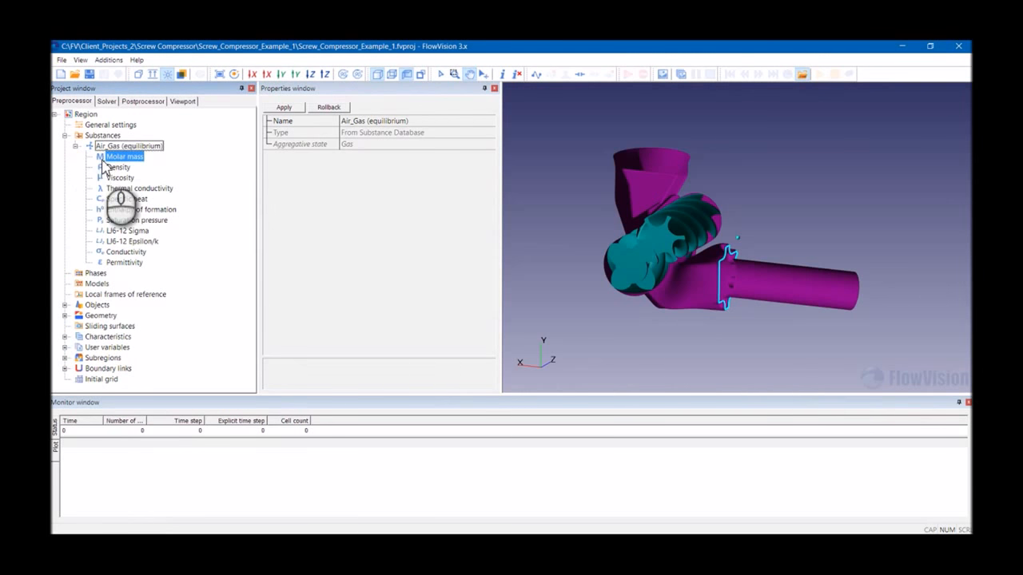
{"action": "key", "text": "Down"}
{"action": "key", "text": "Down"}
{"action": "key", "text": "Down"}
{"action": "key", "text": "Down"}
{"action": "key", "text": "Up"}
{"action": "key", "text": "Up"}
{"action": "key", "text": "Up"}
{"action": "key", "text": "Up"}
{"action": "key", "text": "Up"}
{"action": "key", "text": "Up"}
{"action": "key", "text": "Up"}
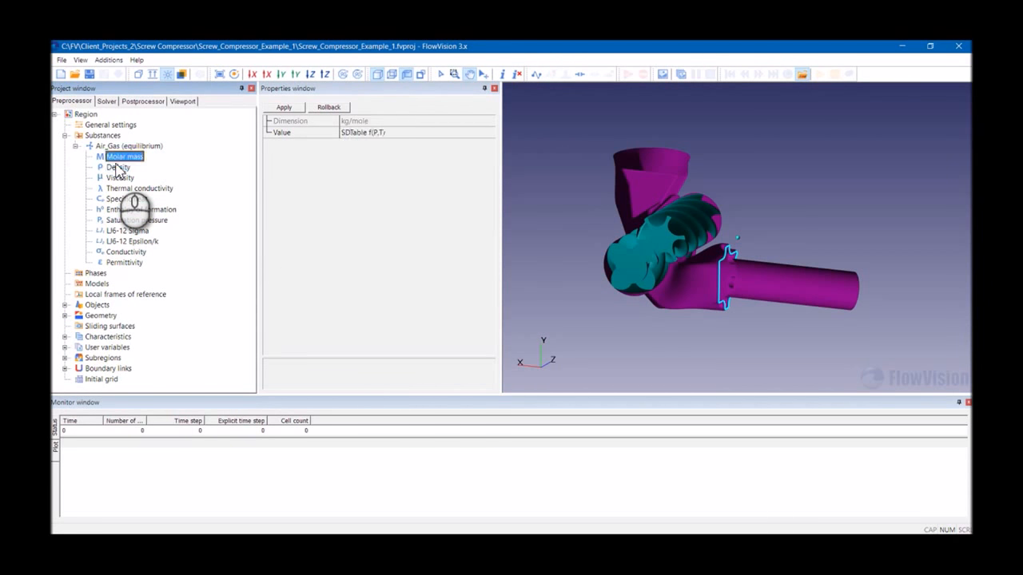
- Inspect the standard dependency formula of the substance's Density property and its available value options
{"action": "left_click", "coordinate": [398, 133]}
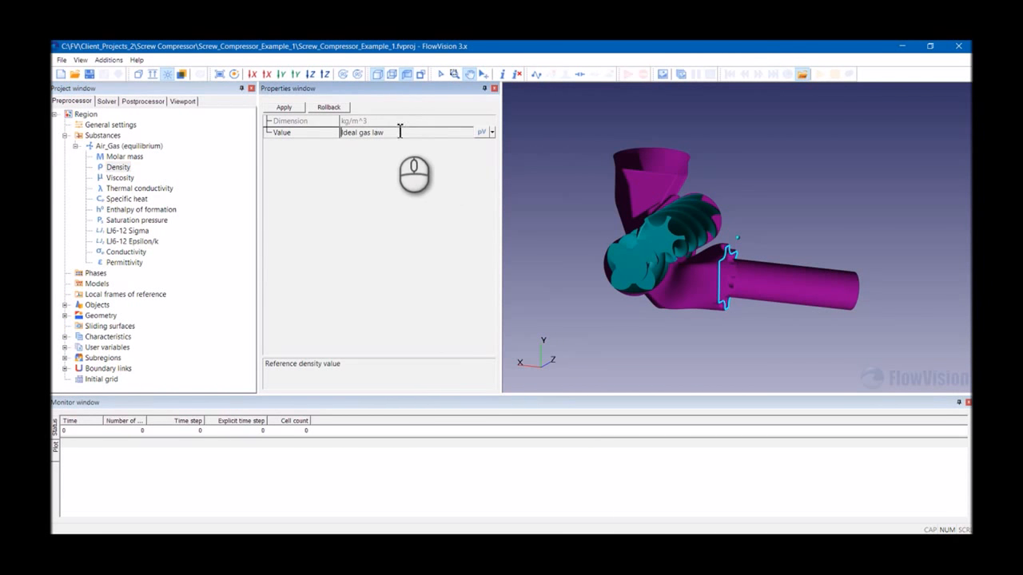
{"action": "left_click", "coordinate": [483, 132]}
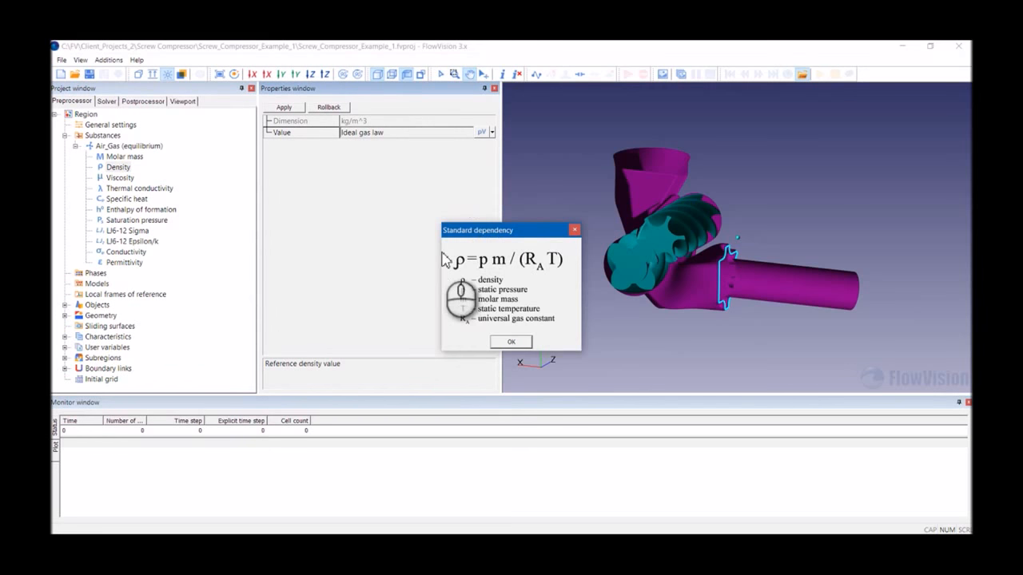
{"action": "left_click", "coordinate": [575, 230]}
{"action": "left_click", "coordinate": [492, 133]}
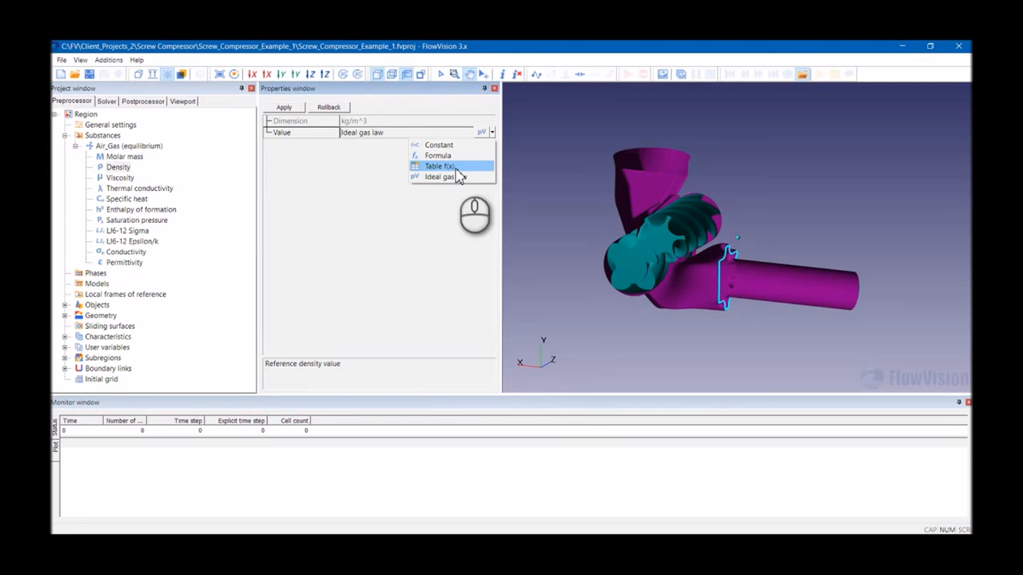
{"action": "left_click", "coordinate": [296, 112]}
- Create a continuous phase under Phases and rename it Phase Air
{"action": "left_click", "coordinate": [76, 145]}
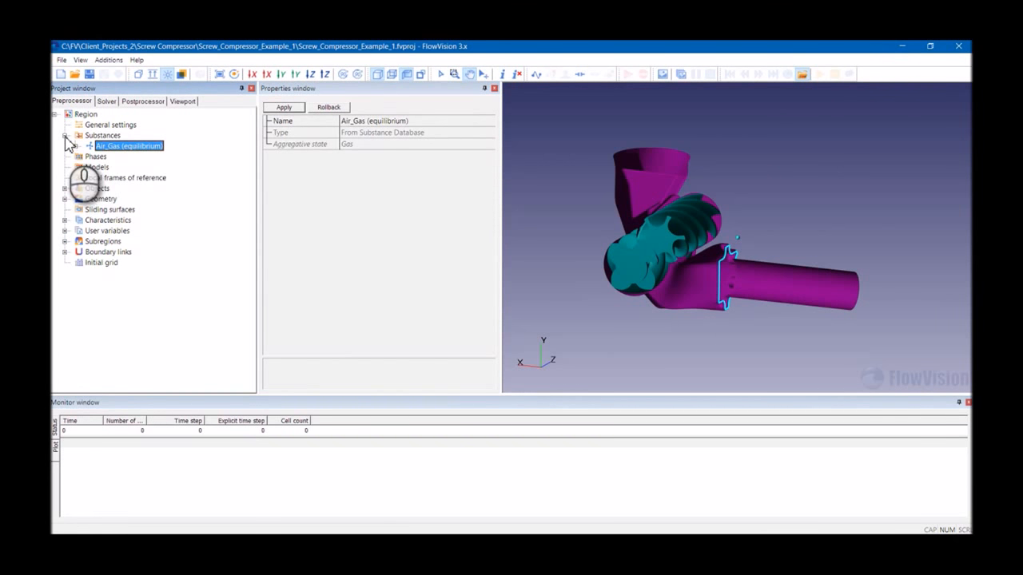
{"action": "left_click", "coordinate": [64, 136]}
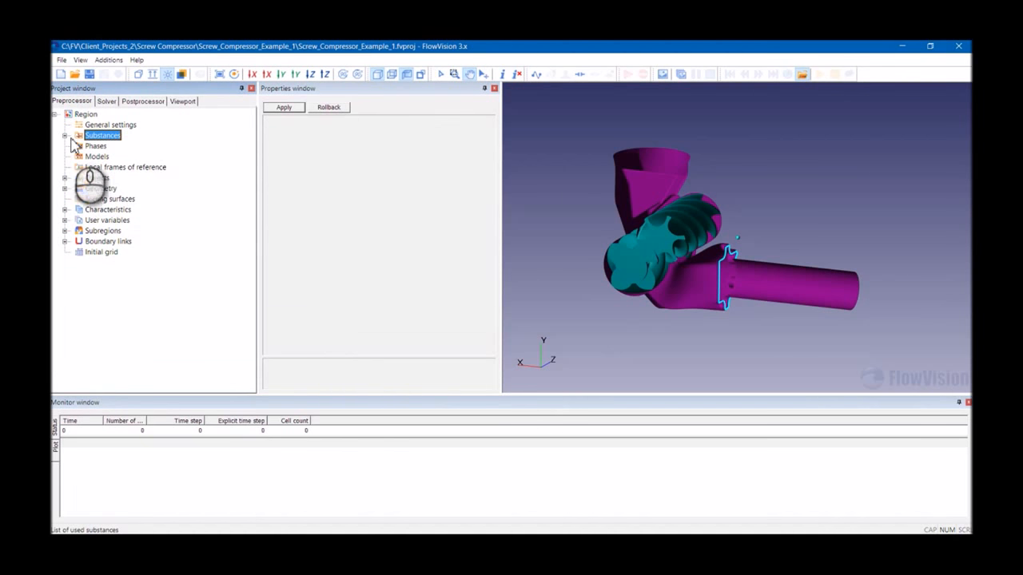
{"action": "left_click", "coordinate": [92, 146]}
{"action": "right_click", "coordinate": [90, 150]}
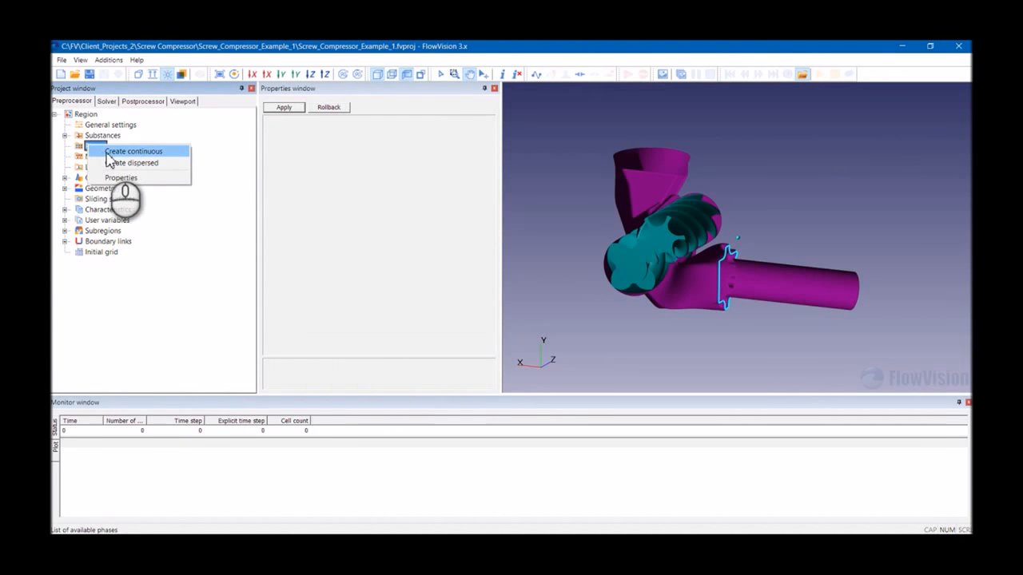
{"action": "left_click", "coordinate": [117, 154]}
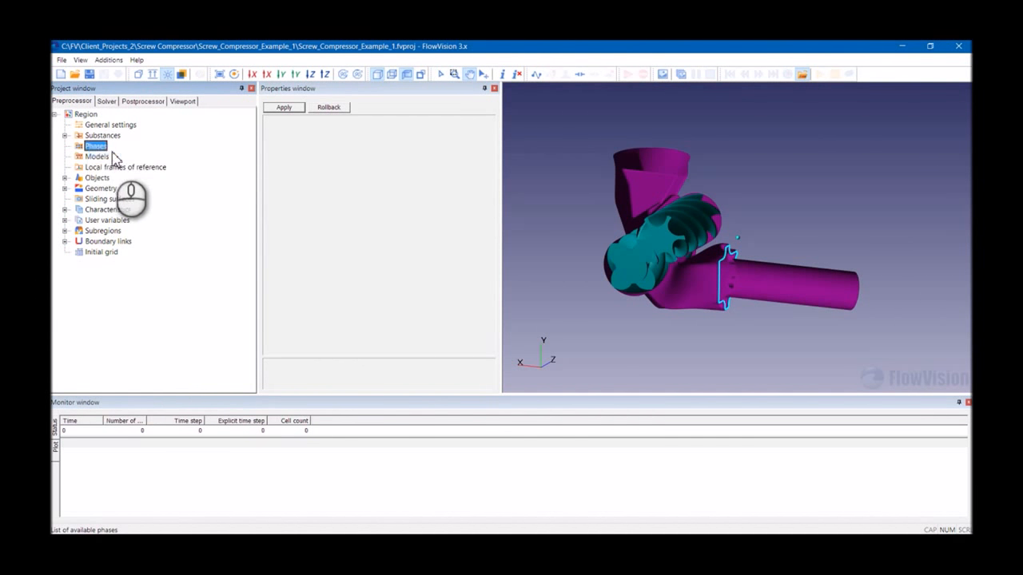
{"action": "double_click", "coordinate": [383, 122]}
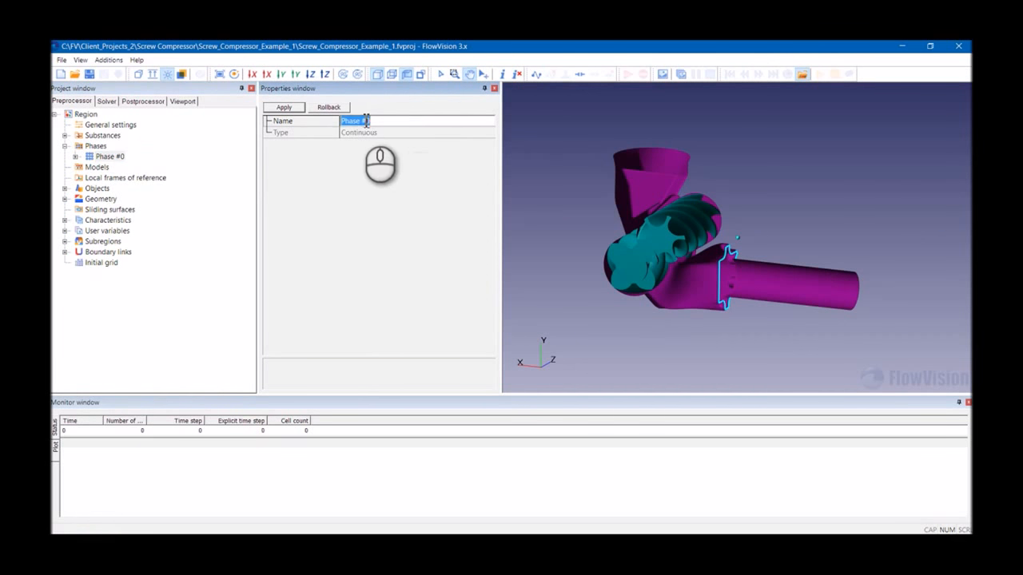
{"action": "type", "text": "Air"}
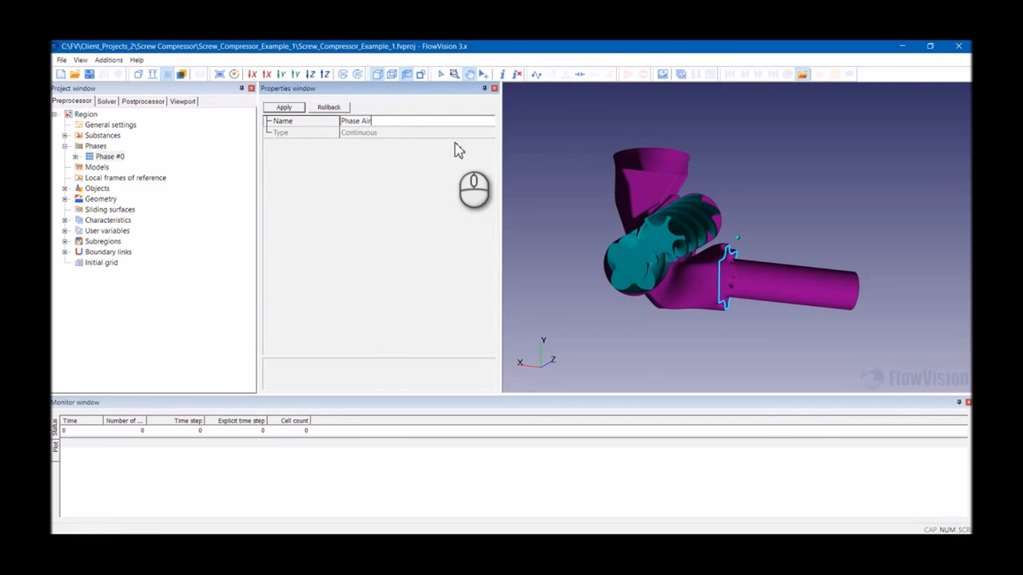
{"action": "left_click", "coordinate": [284, 107]}
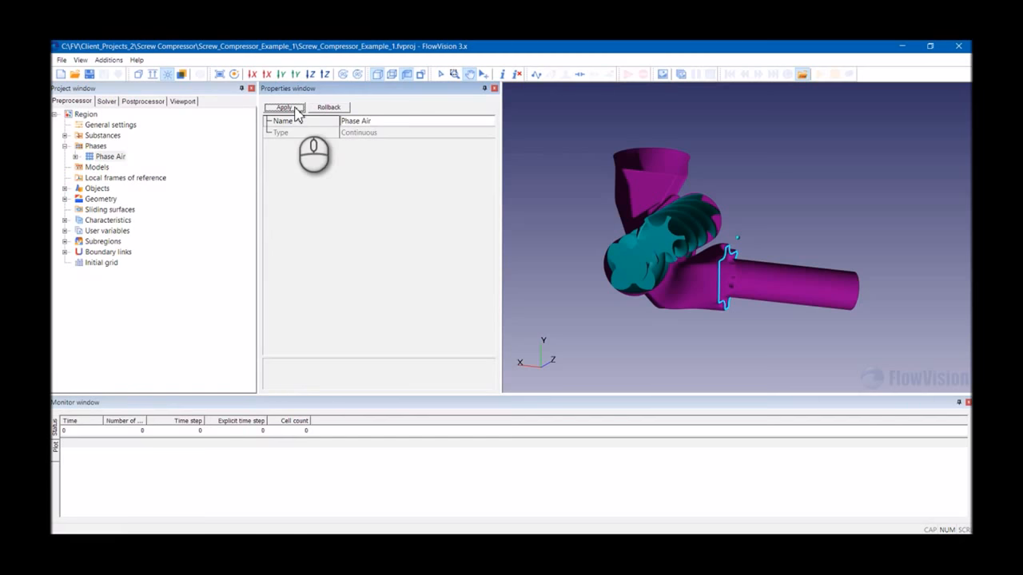
- Add the Air_Gas (equilibrium) substance to Phase Air's substances
{"action": "left_click", "coordinate": [75, 157]}
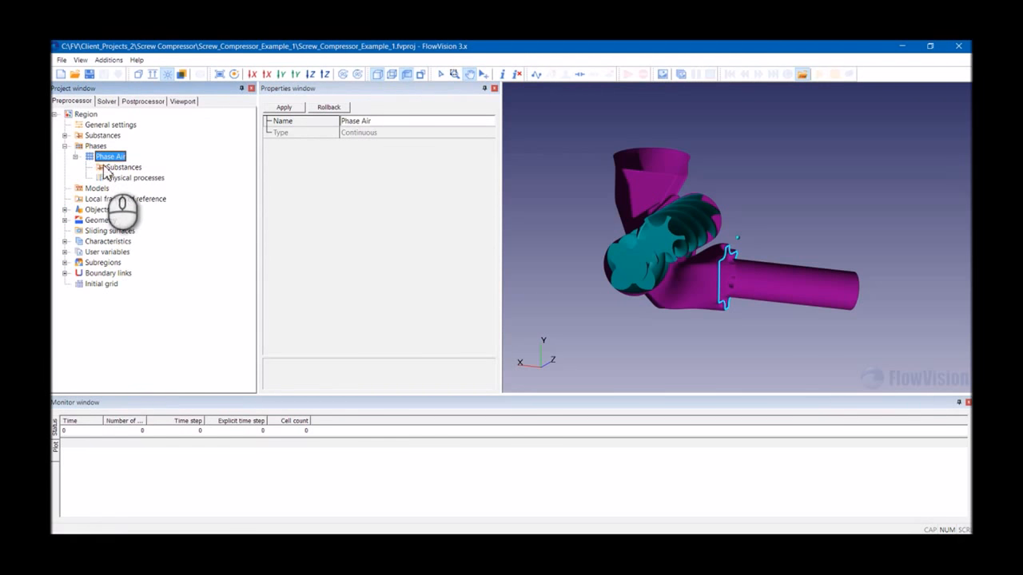
{"action": "left_click", "coordinate": [112, 168]}
{"action": "right_click", "coordinate": [110, 170]}
{"action": "left_click", "coordinate": [130, 171]}
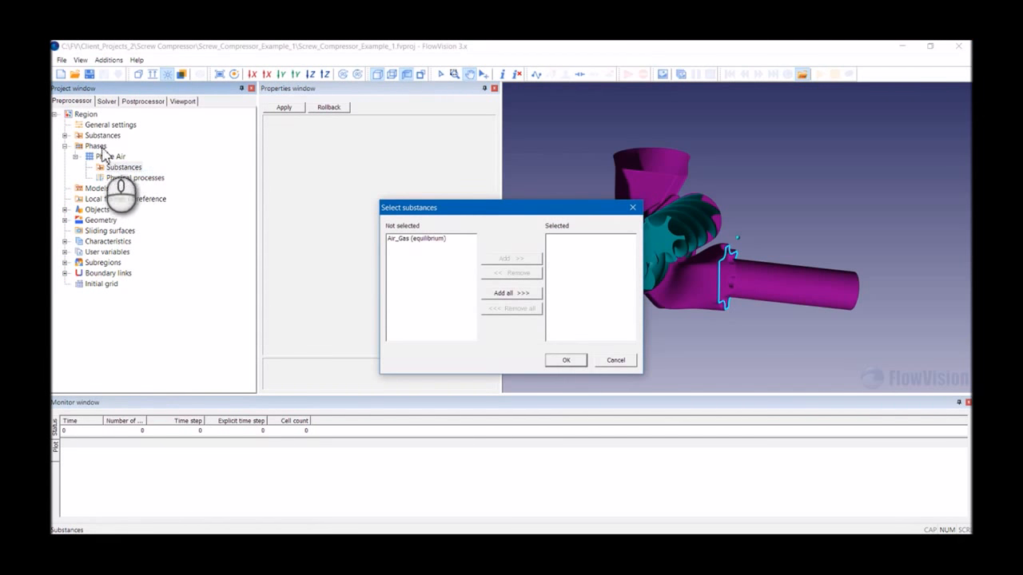
{"action": "left_click", "coordinate": [428, 238]}
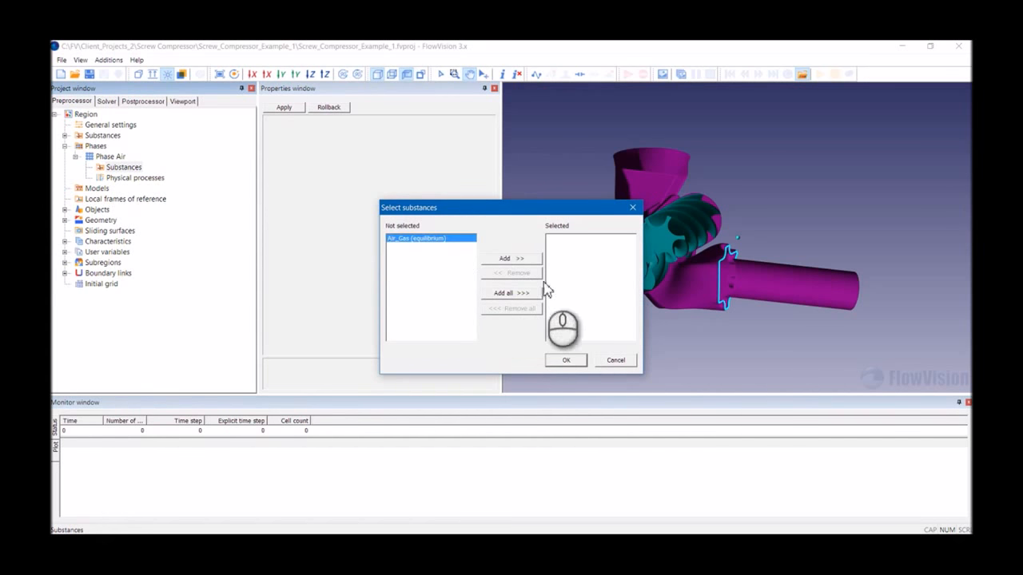
{"action": "left_click", "coordinate": [511, 259]}
{"action": "left_click", "coordinate": [566, 360]}
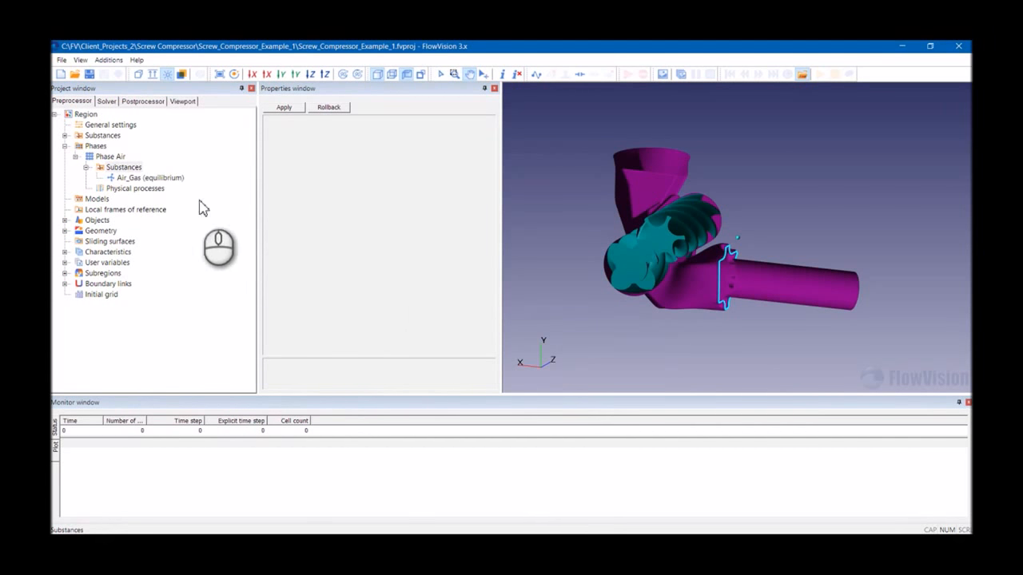
- Set Phase Air's heat transfer to Heat transfer via H and its motion to Newtonian fluid
{"action": "left_click", "coordinate": [126, 188]}
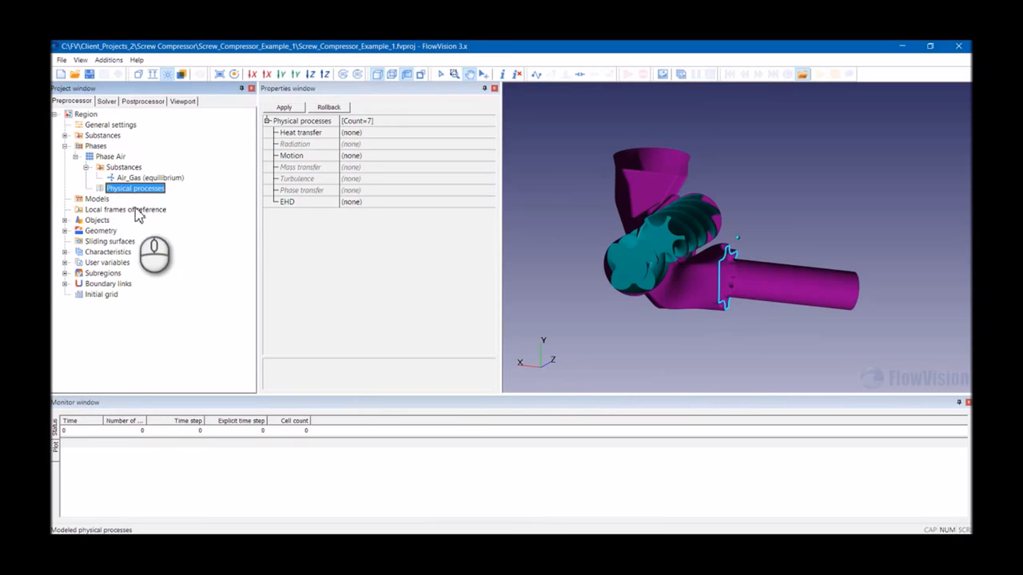
{"action": "left_click", "coordinate": [352, 133]}
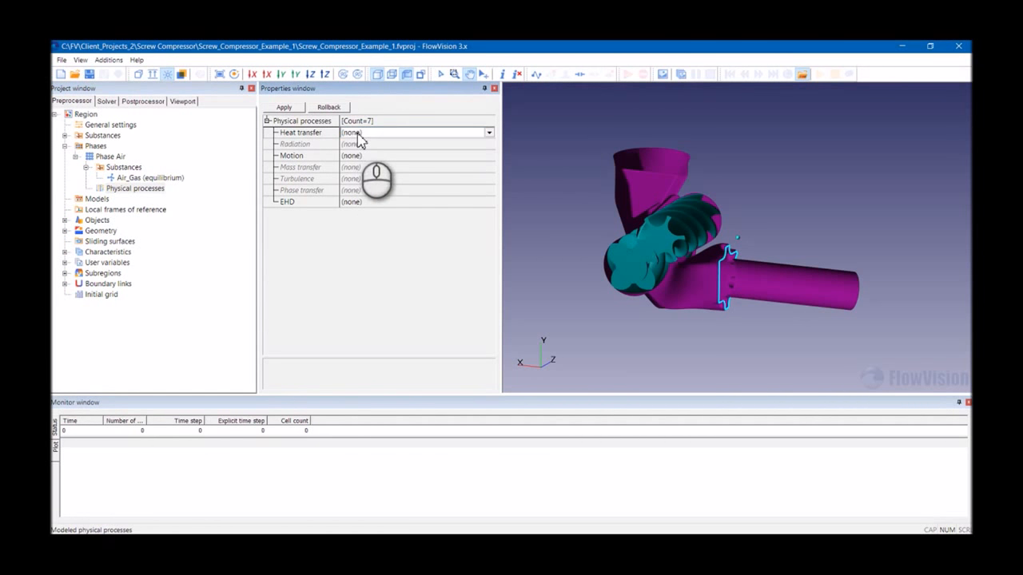
{"action": "left_click", "coordinate": [356, 134]}
{"action": "left_click", "coordinate": [359, 160]}
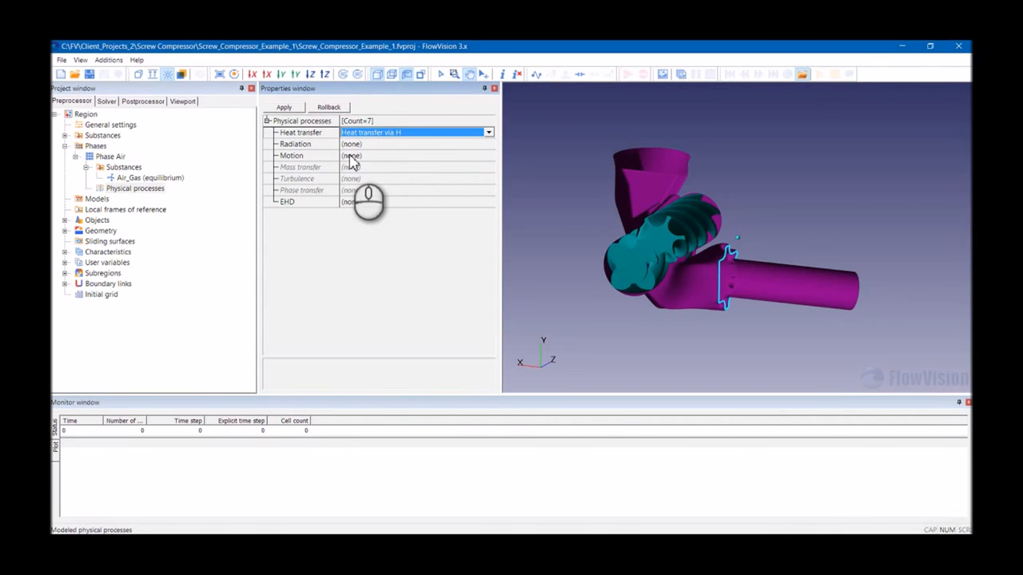
{"action": "left_click", "coordinate": [350, 157]}
{"action": "left_click", "coordinate": [350, 156]}
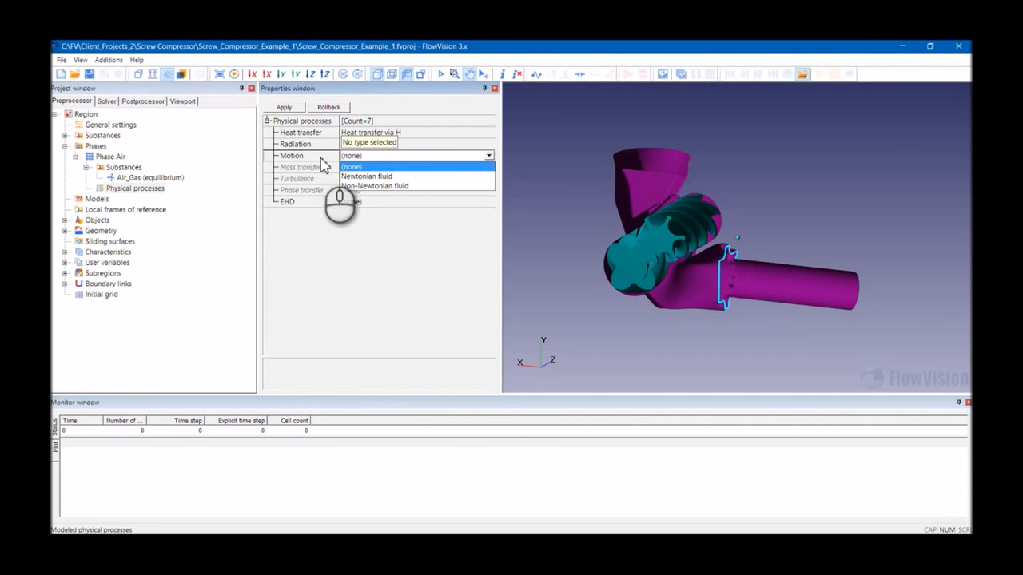
{"action": "left_click", "coordinate": [386, 176]}
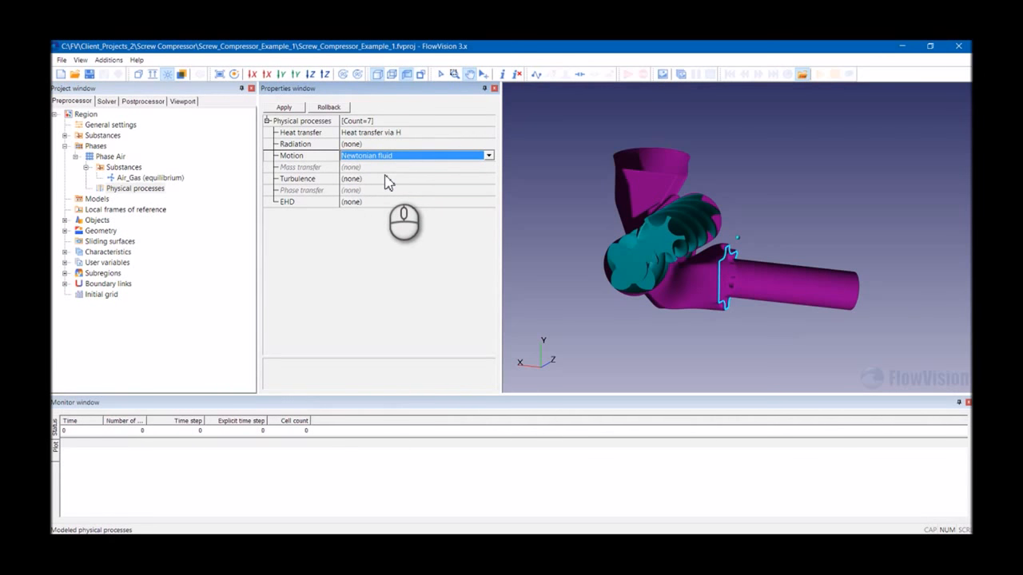
- Set the phase's turbulence model to KEFV and apply the physical processes
{"action": "left_click", "coordinate": [357, 181]}
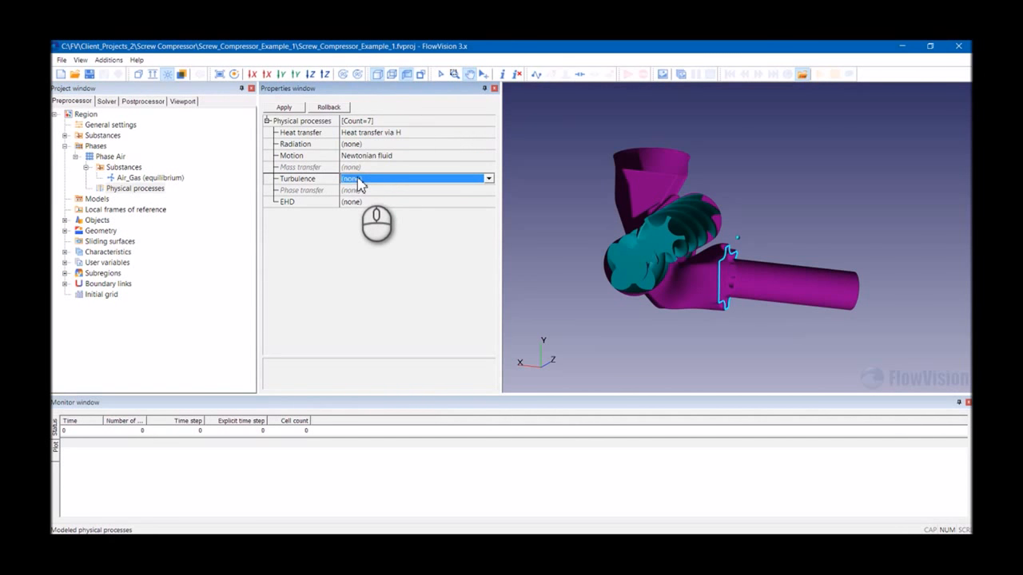
{"action": "left_click", "coordinate": [357, 183]}
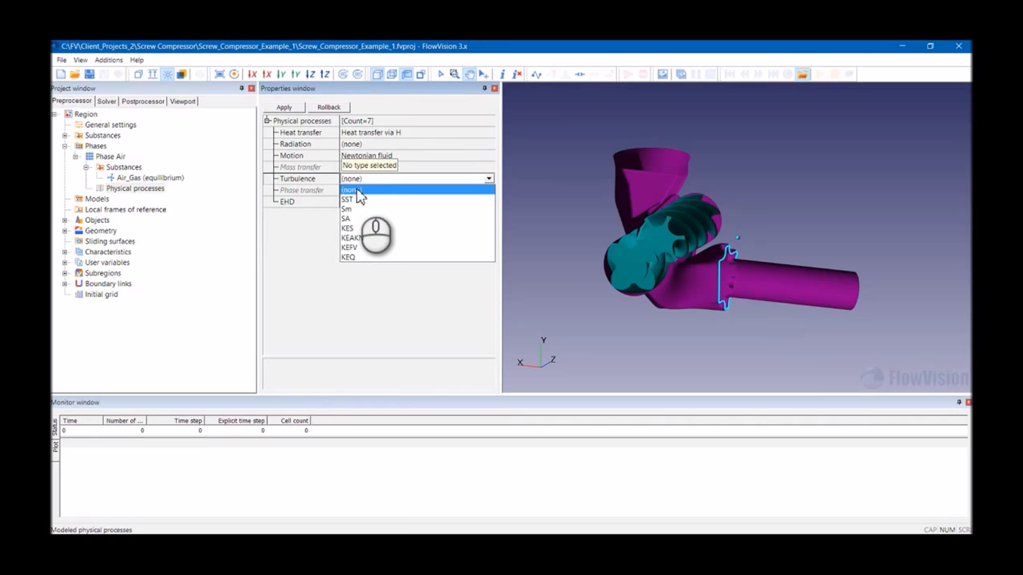
{"action": "left_click", "coordinate": [367, 247]}
{"action": "left_click", "coordinate": [283, 107]}
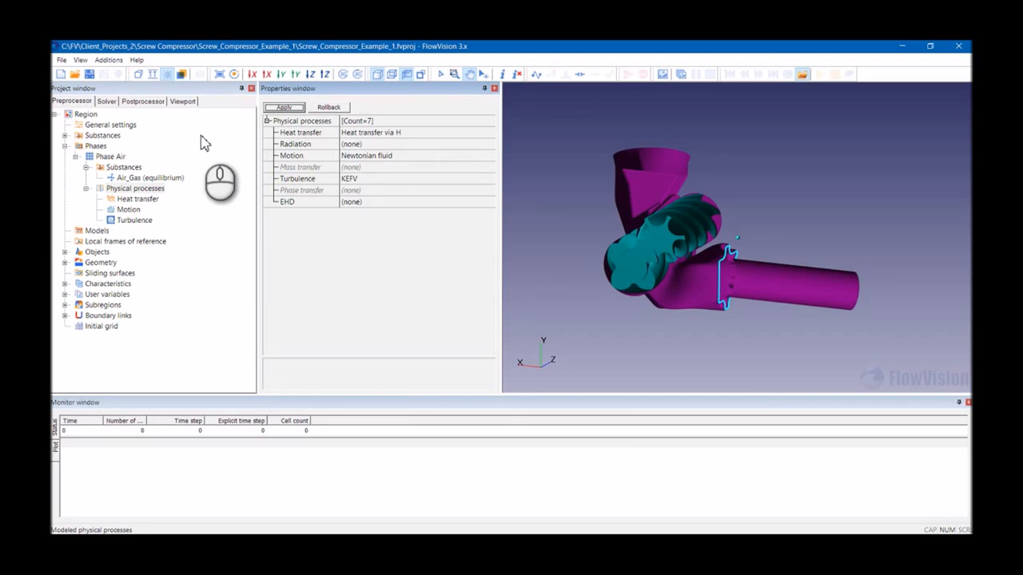
- Review the Heat transfer, Motion and Turbulence process settings of Phase Air
{"action": "left_click", "coordinate": [133, 188]}
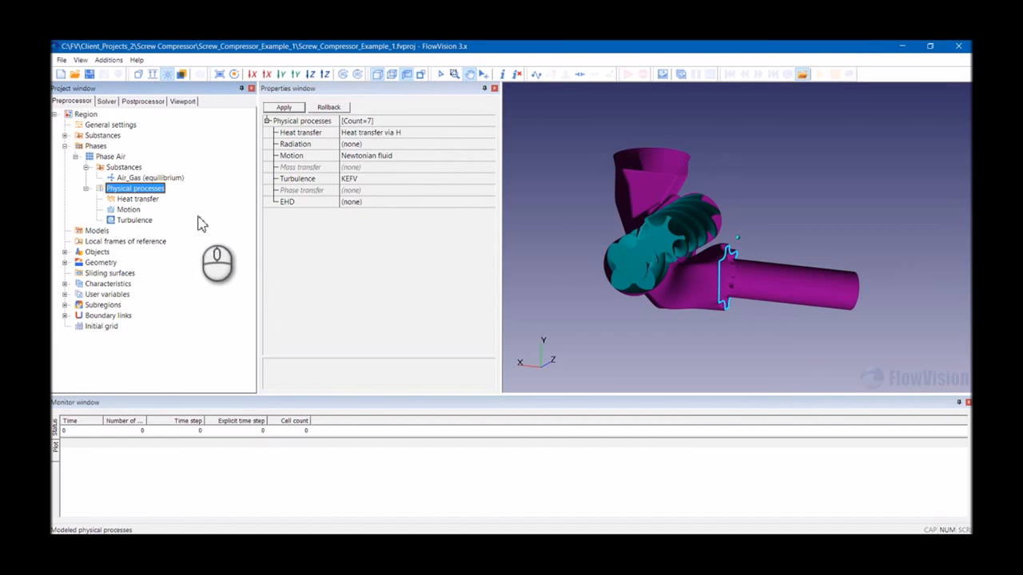
{"action": "left_click", "coordinate": [136, 199]}
{"action": "left_click", "coordinate": [129, 210]}
{"action": "left_click", "coordinate": [133, 220]}
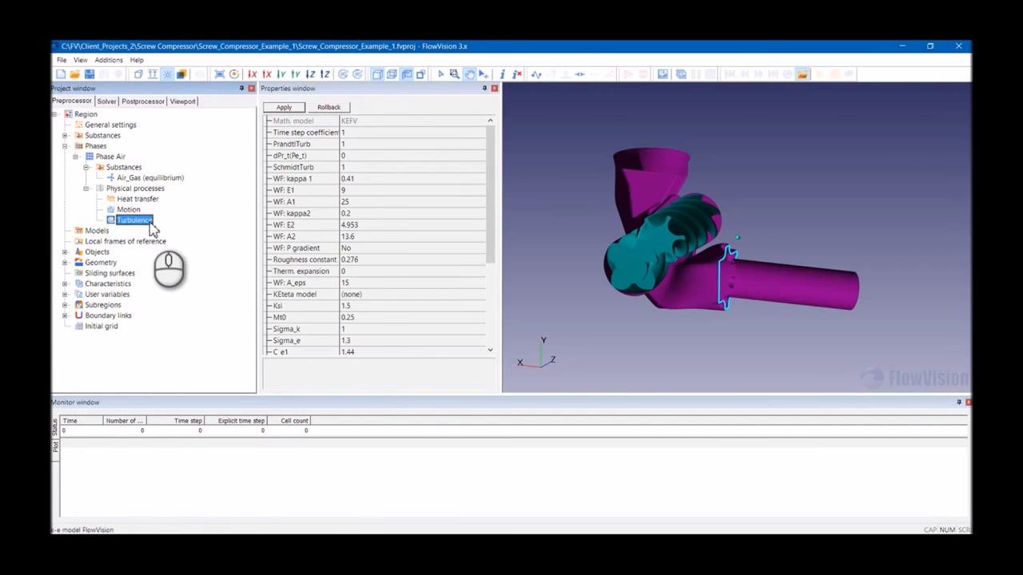
{"action": "left_click", "coordinate": [135, 200]}
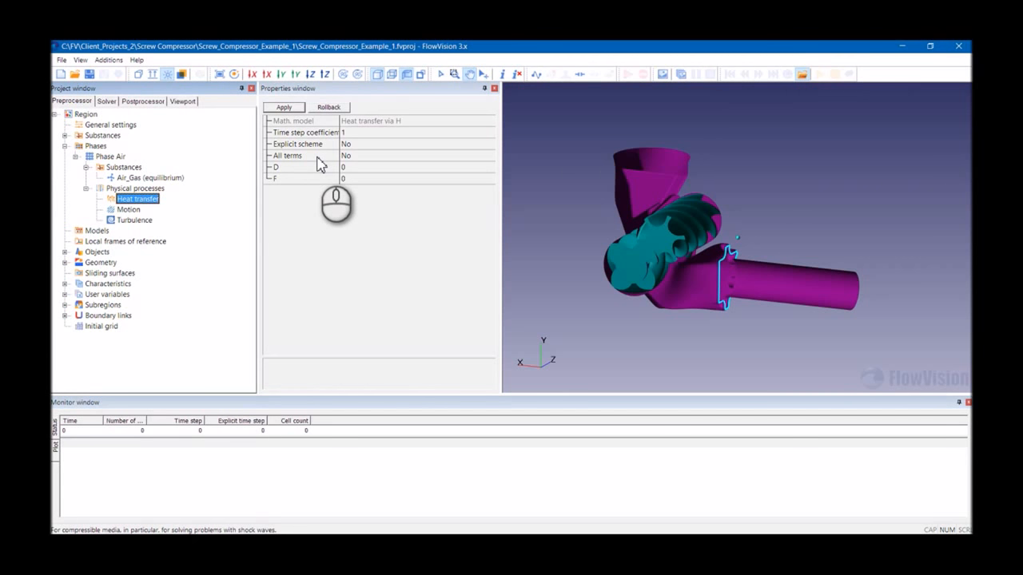
{"action": "left_click", "coordinate": [130, 209]}
{"action": "left_click", "coordinate": [140, 221]}
{"action": "left_click", "coordinate": [129, 209]}
{"action": "left_click", "coordinate": [136, 199]}
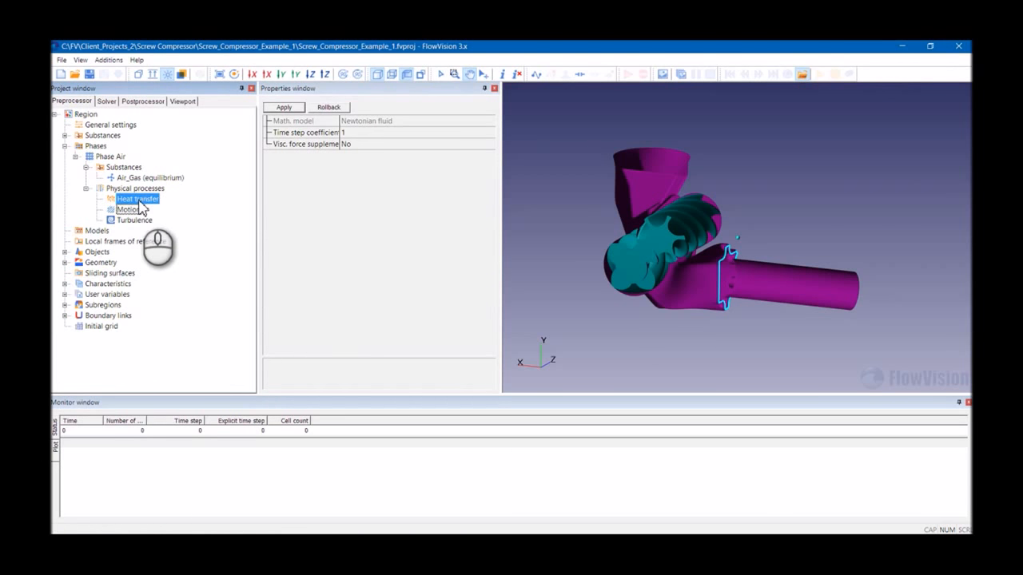
{"action": "left_click", "coordinate": [86, 189]}
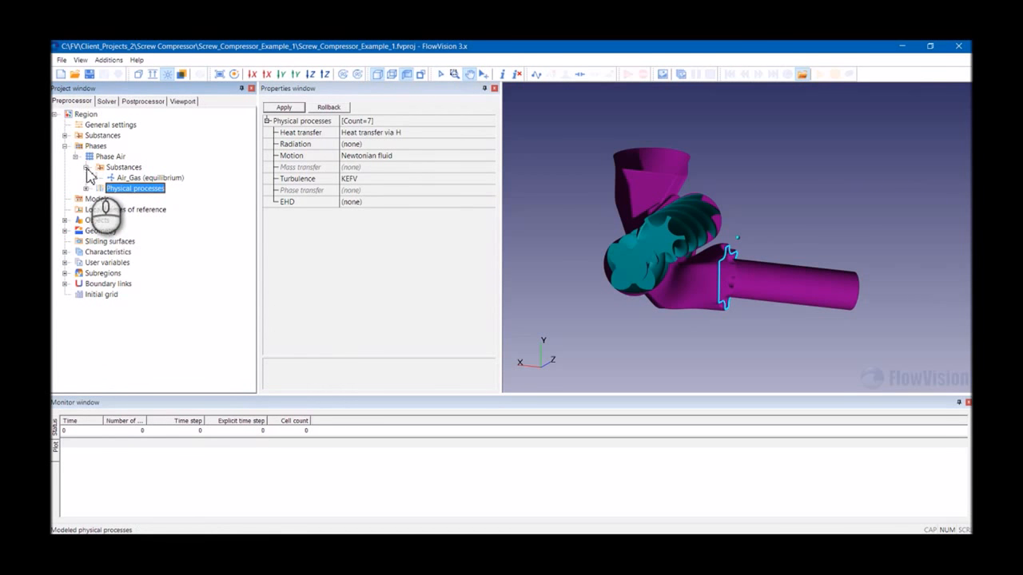
{"action": "left_click", "coordinate": [85, 167]}
{"action": "left_click", "coordinate": [76, 157]}
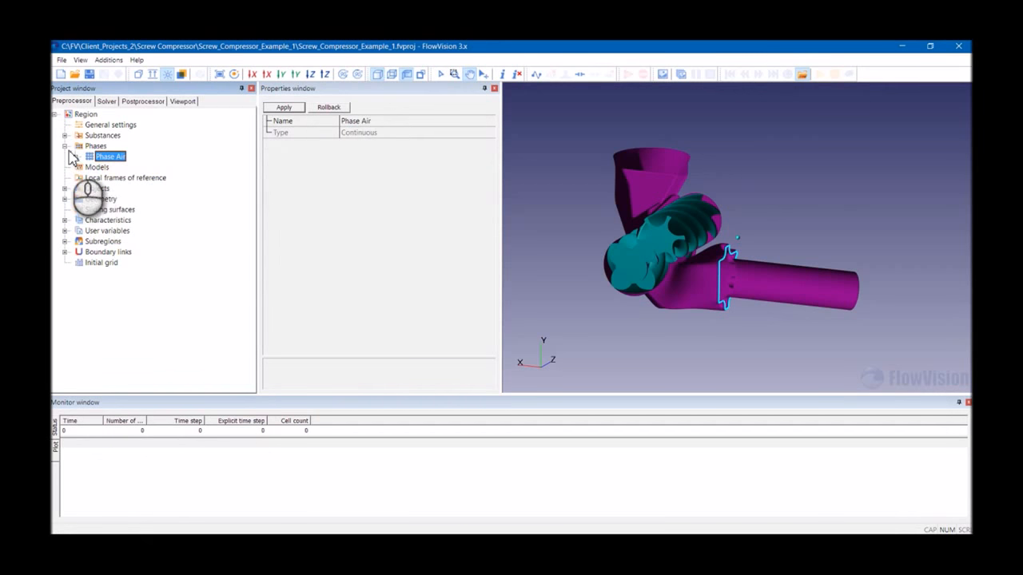
- Create a new computational model and rename it Model Air
{"action": "left_click", "coordinate": [65, 146]}
{"action": "left_click", "coordinate": [96, 157]}
{"action": "right_click", "coordinate": [94, 158]}
{"action": "left_click", "coordinate": [101, 166]}
{"action": "left_click", "coordinate": [106, 167]}
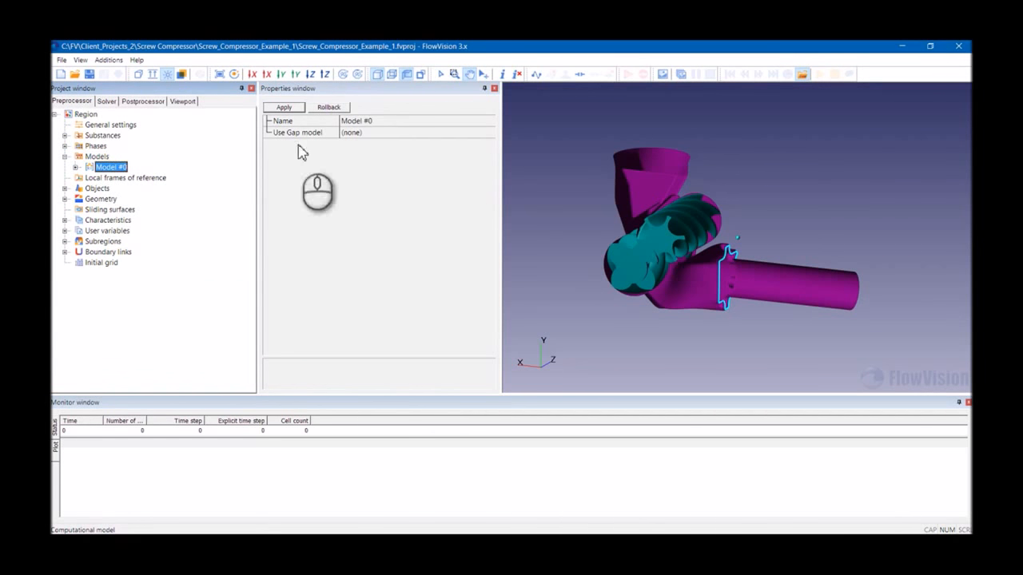
{"action": "left_click", "coordinate": [367, 122]}
{"action": "left_click_drag", "start_coordinate": [361, 123], "coordinate": [451, 123]}
{"action": "key", "text": "BackSpace"}
{"action": "type", "text": "Air"}
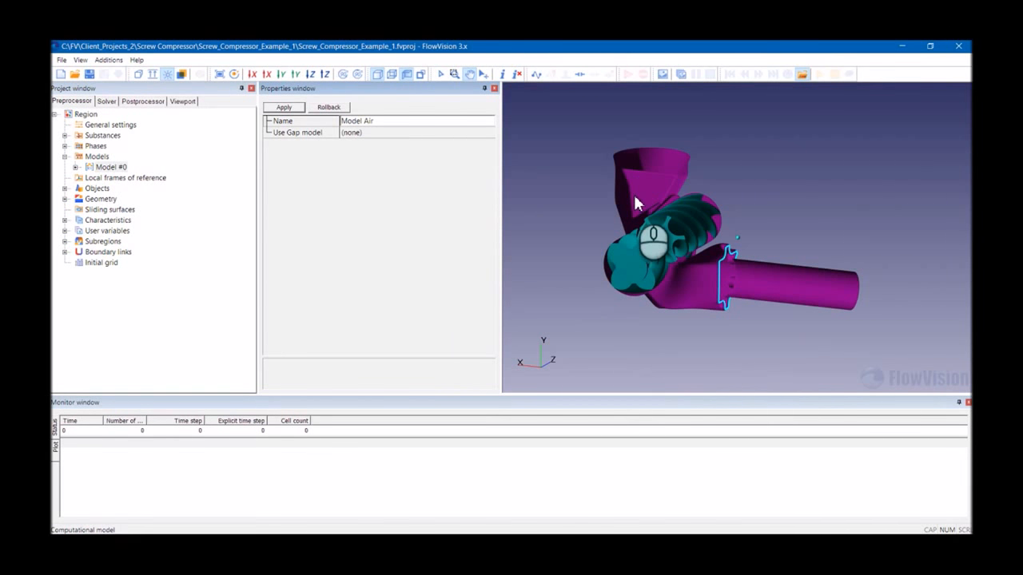
- Set Model Air's gap model to Standard Gap model and apply the settings
{"action": "scroll", "coordinate": [639, 255], "scroll_direction": "up", "scroll_amount": 5}
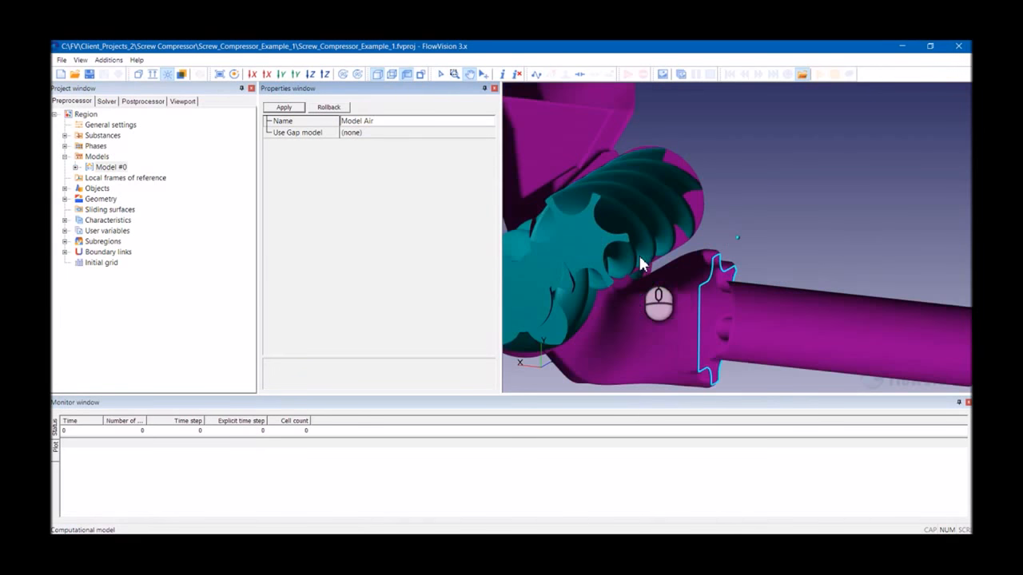
{"action": "scroll", "coordinate": [756, 254], "scroll_direction": "up", "scroll_amount": 5}
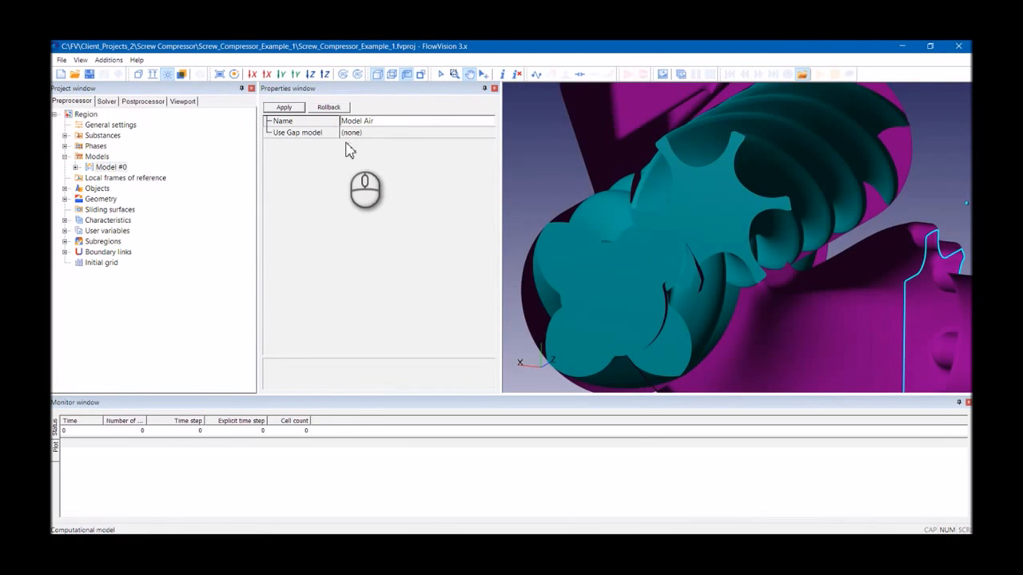
{"action": "scroll", "coordinate": [679, 272], "scroll_direction": "down", "scroll_amount": 10}
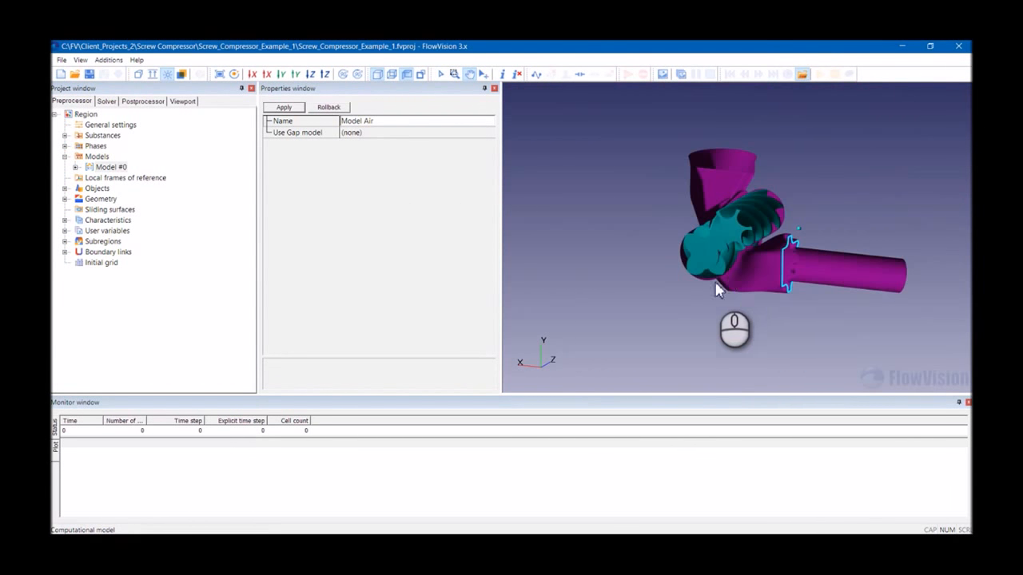
{"action": "scroll", "coordinate": [679, 295], "scroll_direction": "up", "scroll_amount": 3}
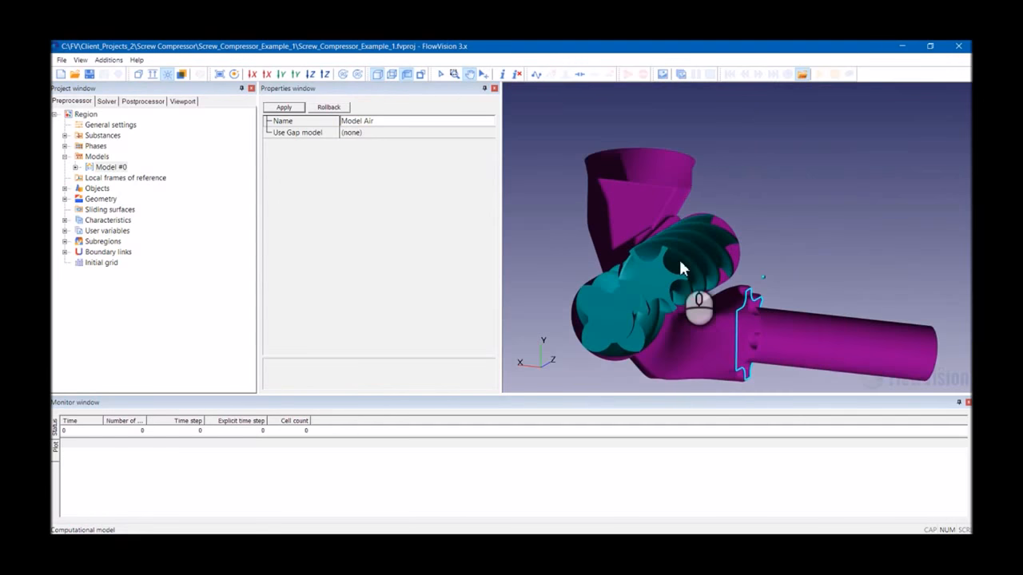
{"action": "left_click", "coordinate": [386, 133]}
{"action": "left_click", "coordinate": [368, 154]}
{"action": "left_click", "coordinate": [284, 107]}
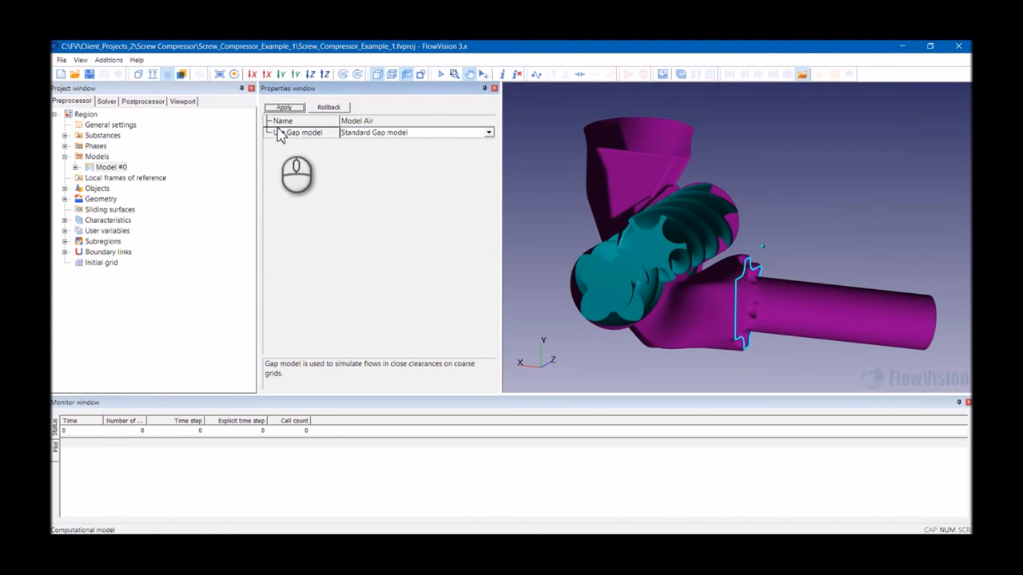
- Set the Standard Gap model's minimum clearance to 1e-007 and apply
{"action": "left_click", "coordinate": [142, 211]}
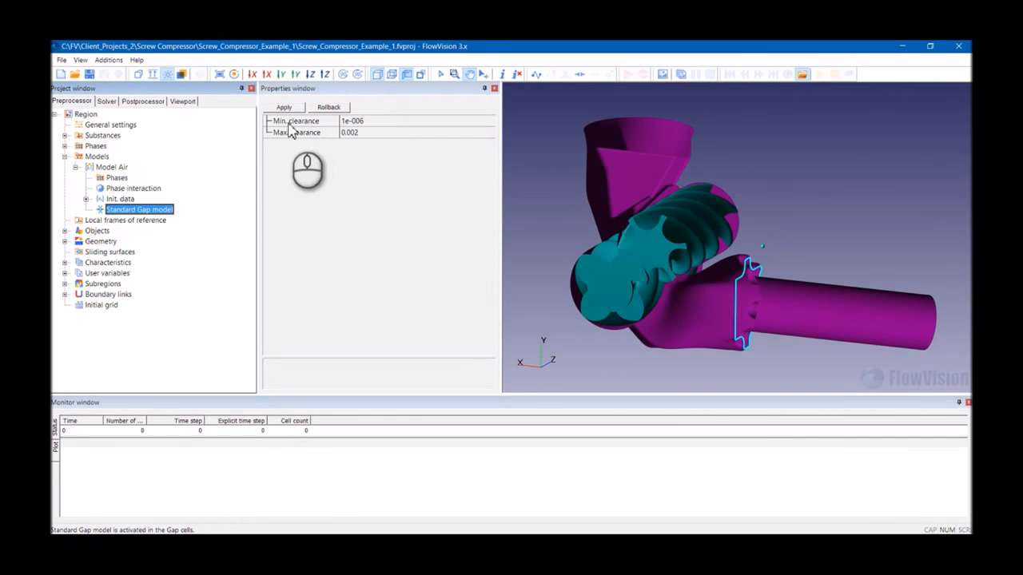
{"action": "left_click", "coordinate": [381, 121]}
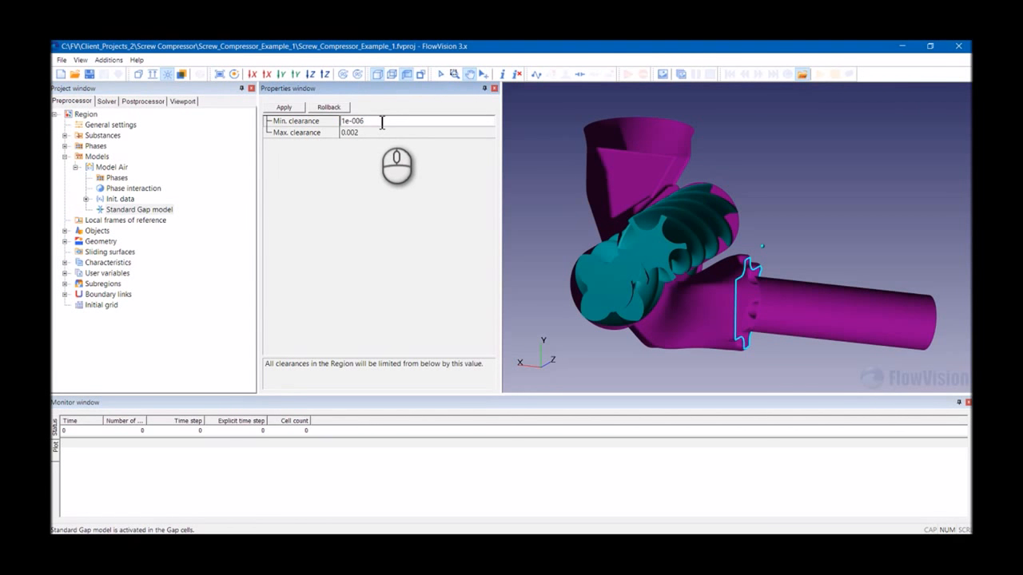
{"action": "key", "text": "BackSpace"}
{"action": "type", "text": "7"}
{"action": "left_click", "coordinate": [286, 108]}
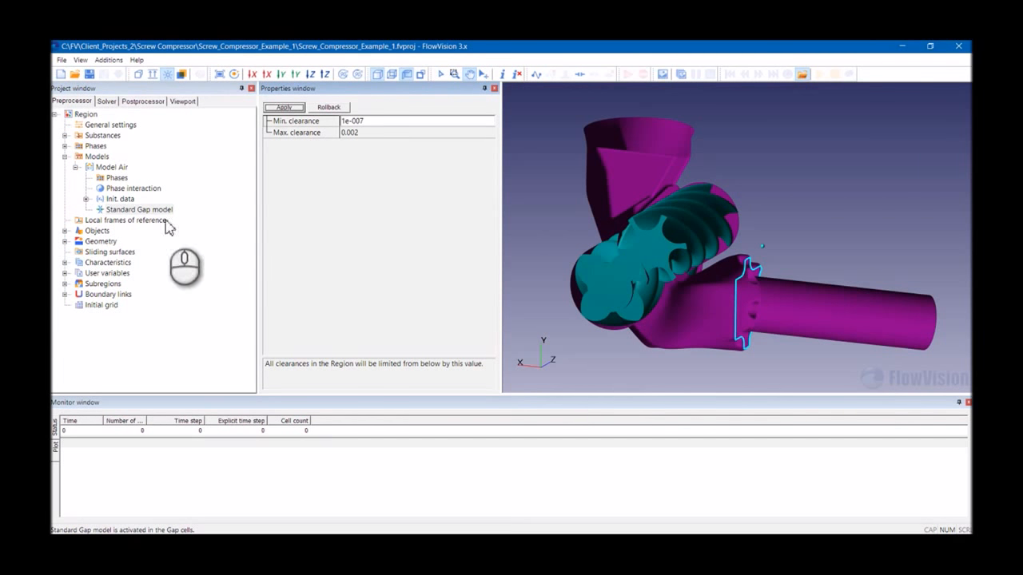
- Add Phase Air to Model Air's phases
{"action": "left_click", "coordinate": [115, 178]}
{"action": "right_click", "coordinate": [114, 179]}
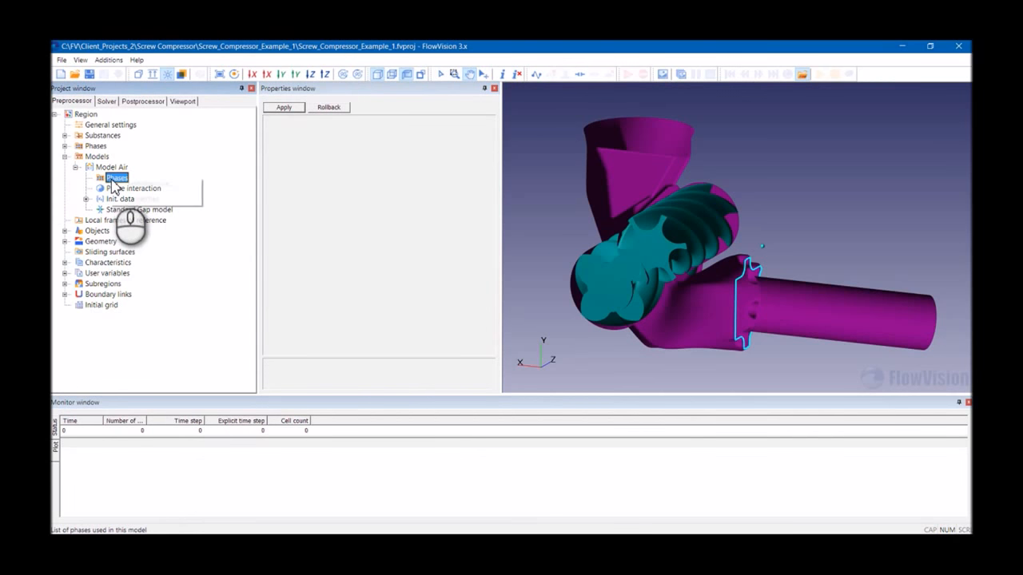
{"action": "left_click", "coordinate": [144, 184]}
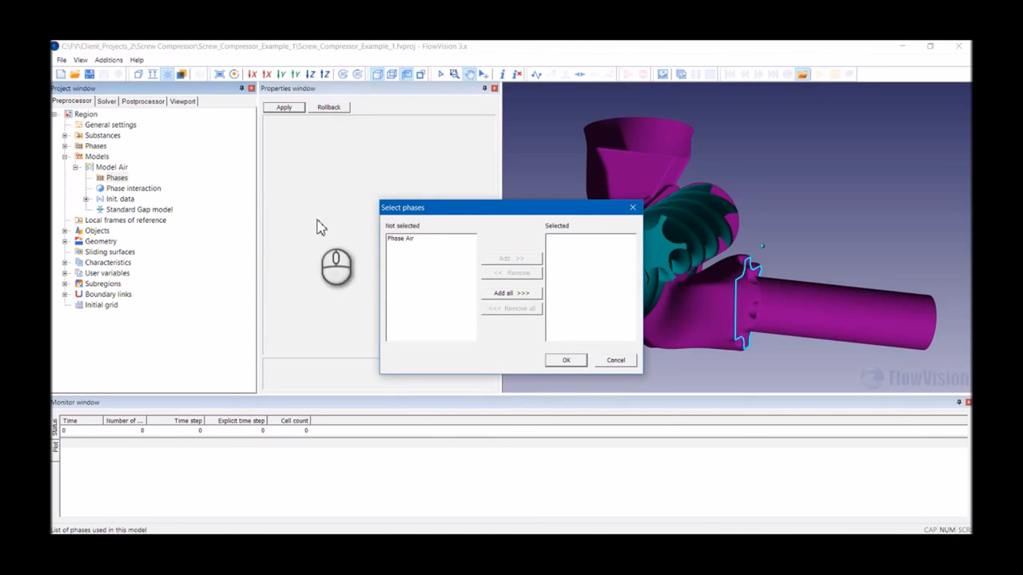
{"action": "left_click", "coordinate": [393, 238]}
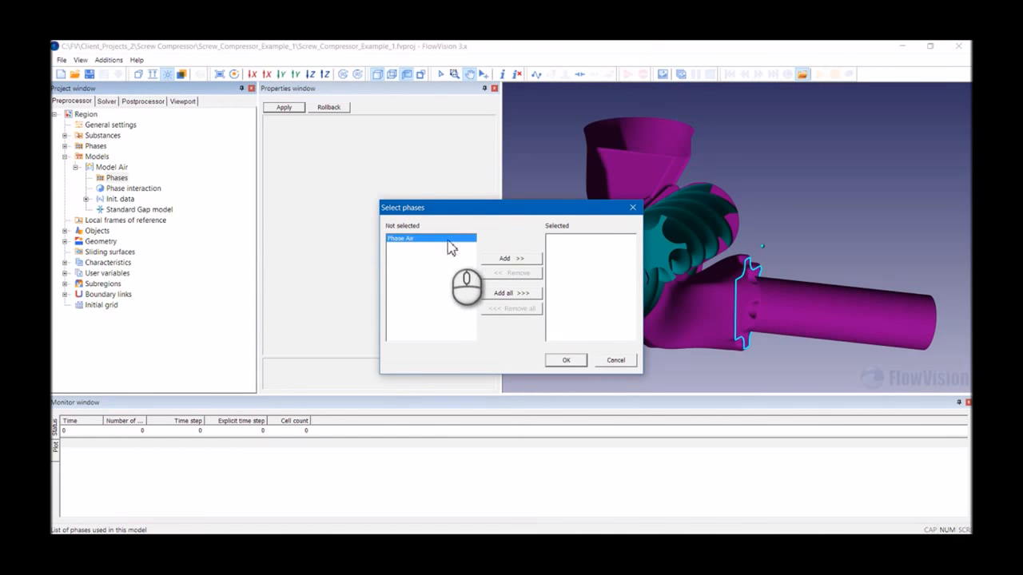
{"action": "left_click", "coordinate": [534, 260]}
{"action": "left_click", "coordinate": [569, 360]}
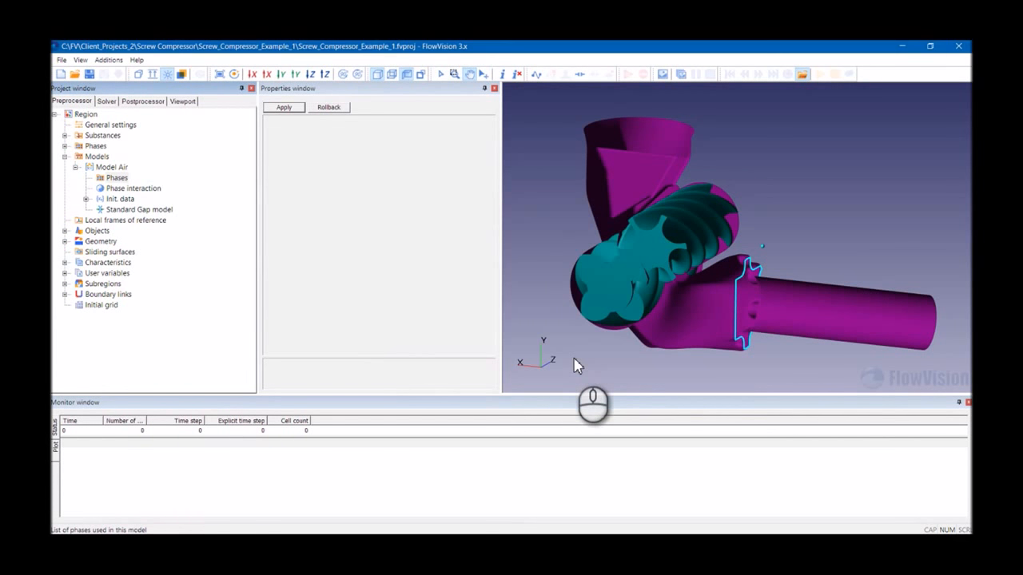
- Check Model Air's phase list and initial data entries, then collapse the models branch
{"action": "left_click", "coordinate": [120, 200]}
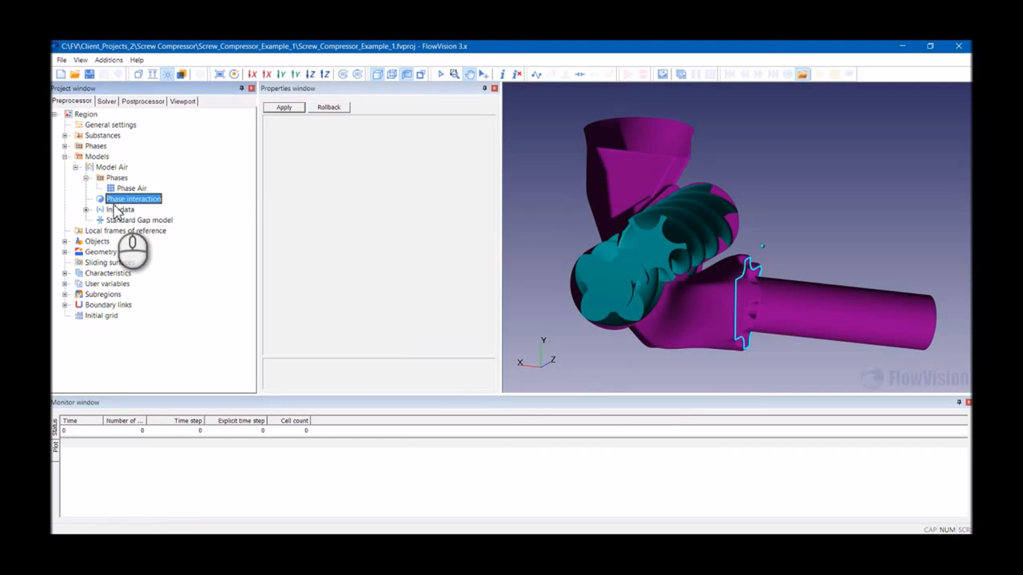
{"action": "left_click", "coordinate": [103, 211]}
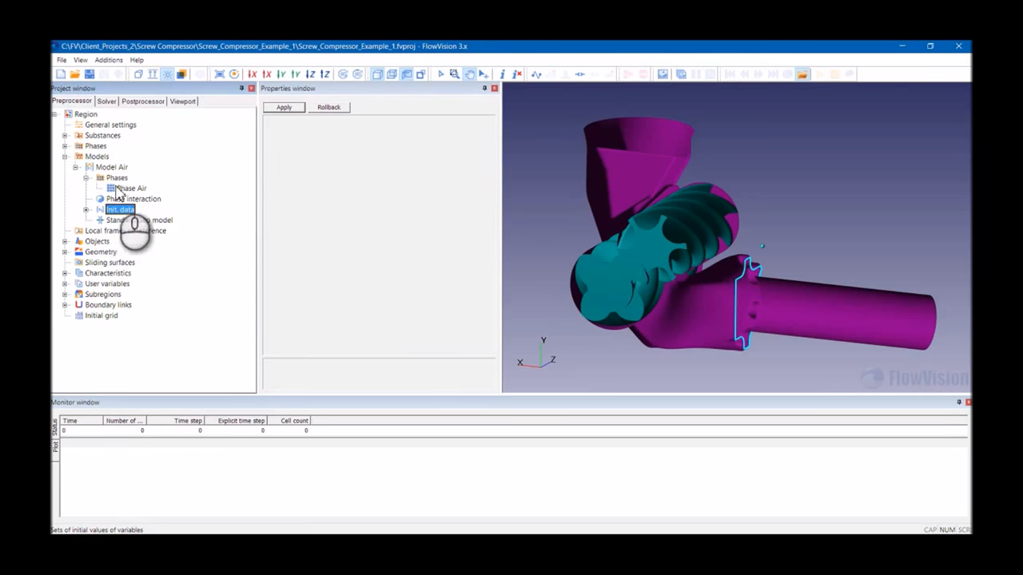
{"action": "left_click", "coordinate": [75, 167]}
{"action": "left_click", "coordinate": [64, 157]}
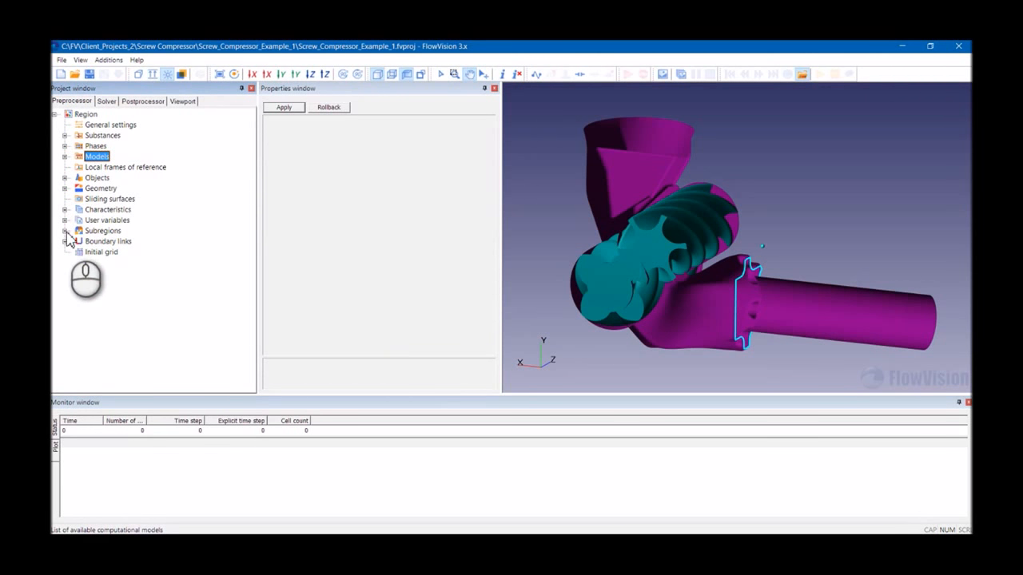
- Rename the subregion to SubRegion Air, assign Model Air as its model, and apply
{"action": "left_click", "coordinate": [98, 241]}
{"action": "left_click", "coordinate": [75, 241]}
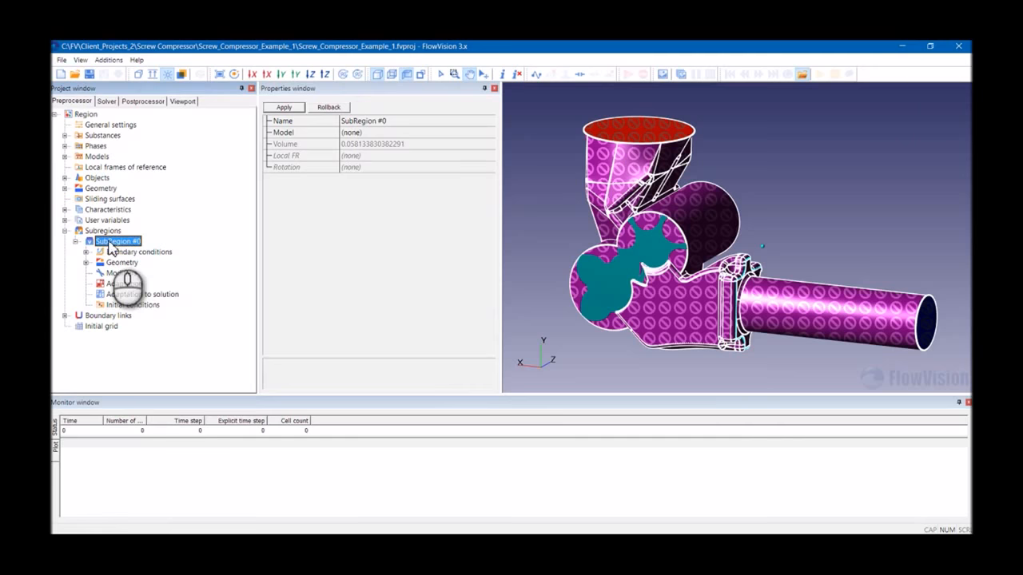
{"action": "double_click", "coordinate": [380, 120]}
{"action": "type", "text": "Air"}
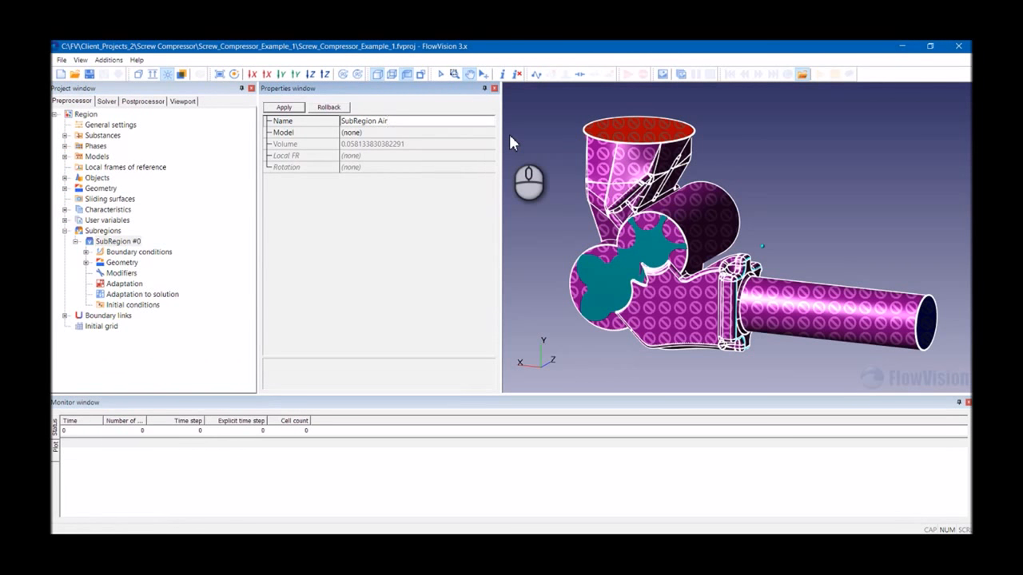
{"action": "left_click", "coordinate": [354, 133]}
{"action": "left_click", "coordinate": [354, 133]}
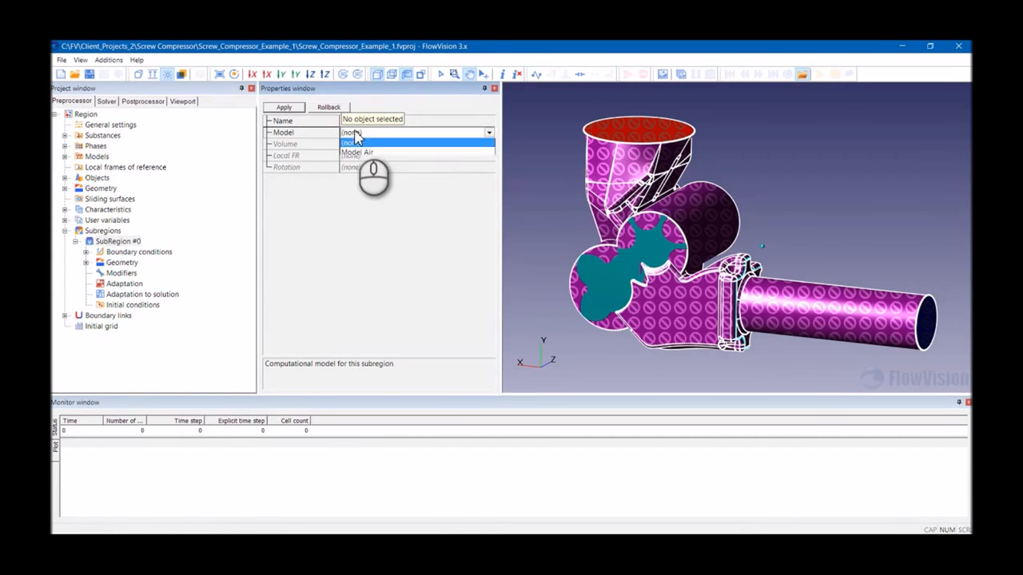
{"action": "left_click", "coordinate": [359, 152]}
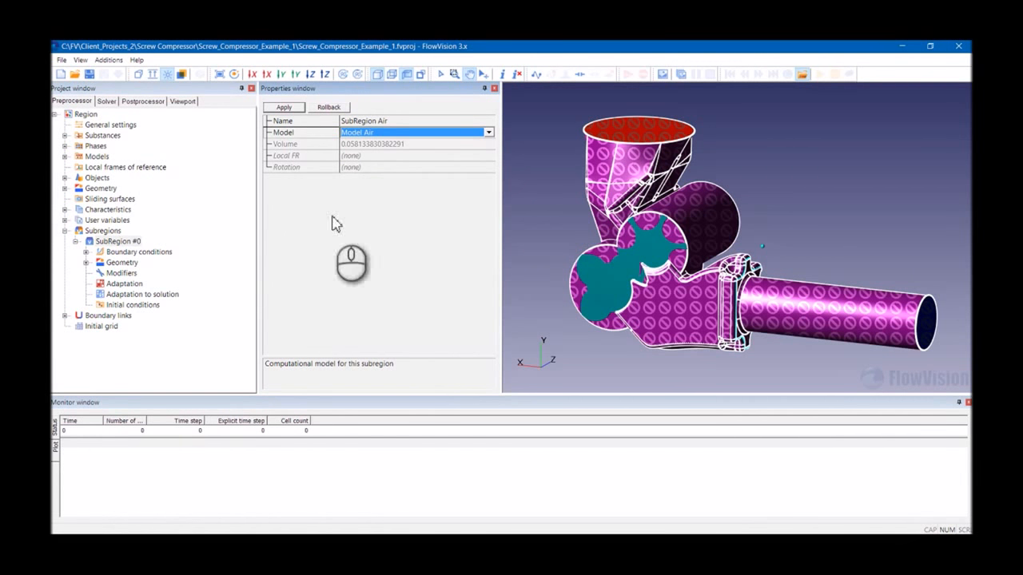
{"action": "left_click", "coordinate": [294, 111]}
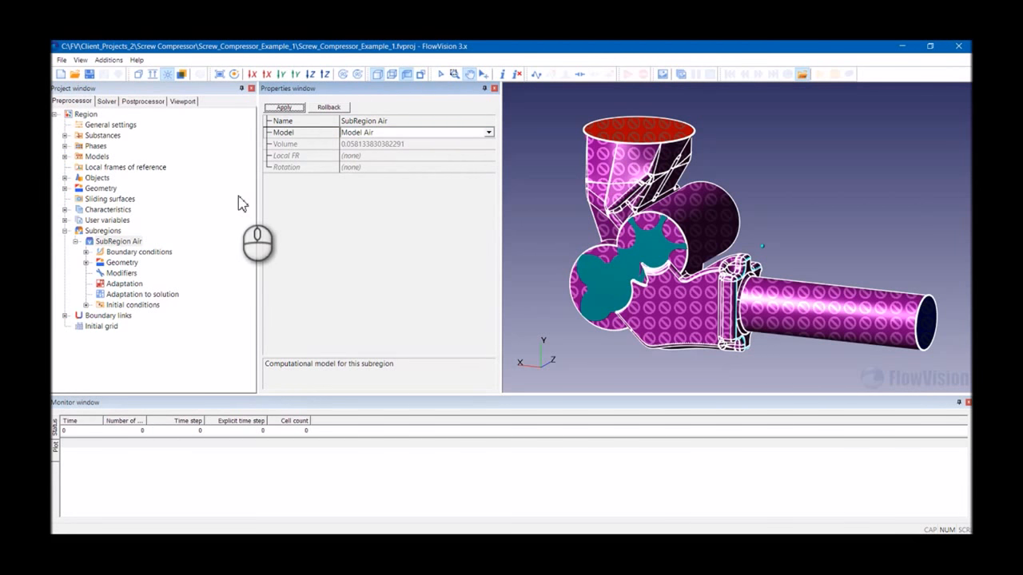
- Create a Moving Body modifier in SubRegion Air for the Imported object Male Rotor
{"action": "left_click", "coordinate": [121, 273]}
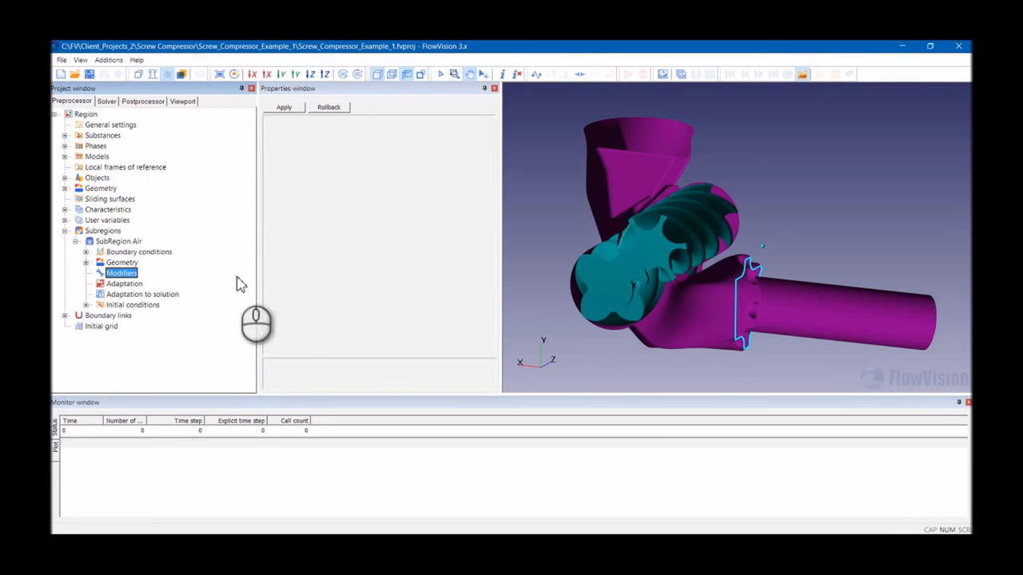
{"action": "right_click", "coordinate": [123, 279]}
{"action": "left_click", "coordinate": [140, 281]}
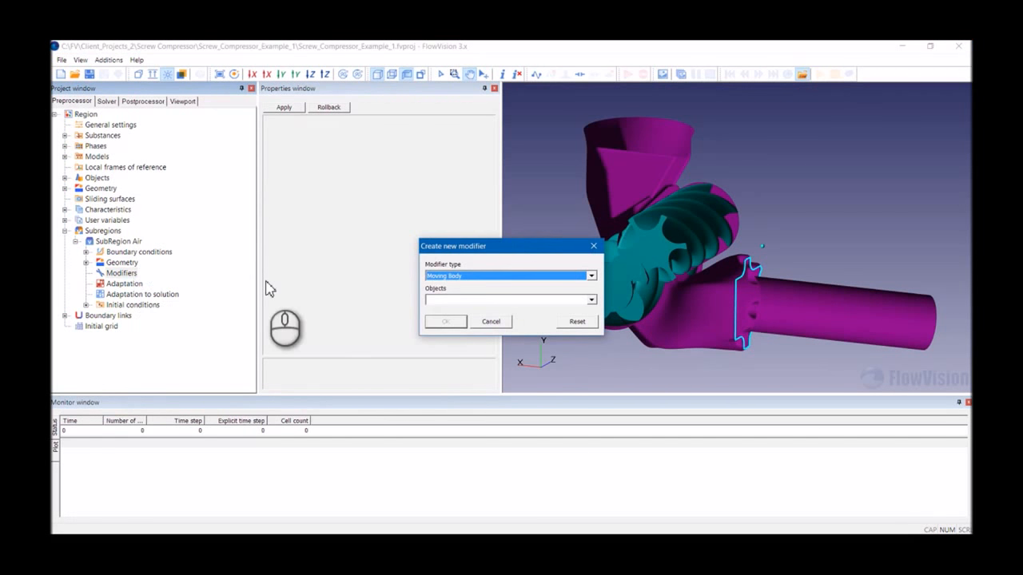
{"action": "left_click", "coordinate": [452, 275]}
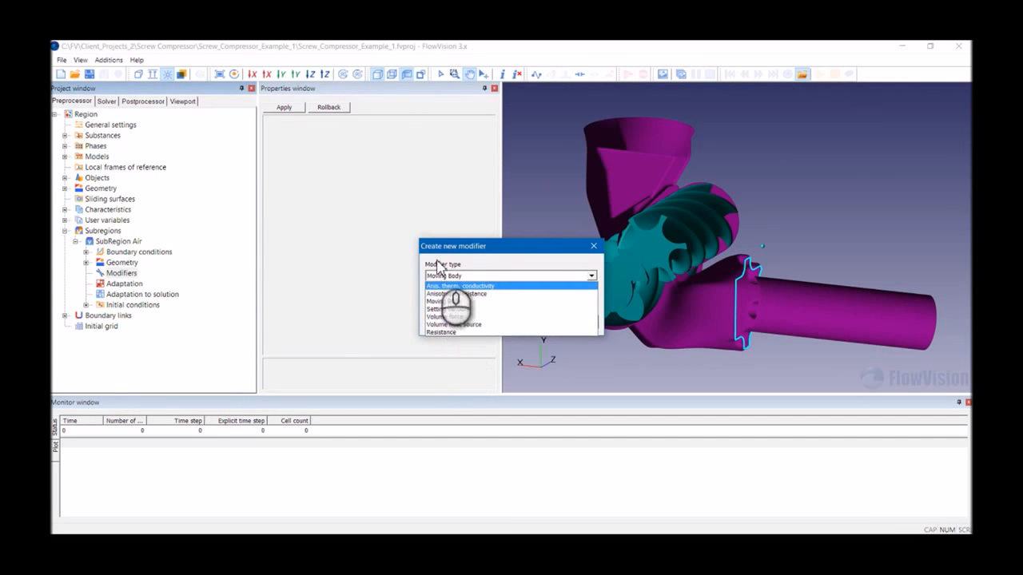
{"action": "left_click", "coordinate": [447, 301]}
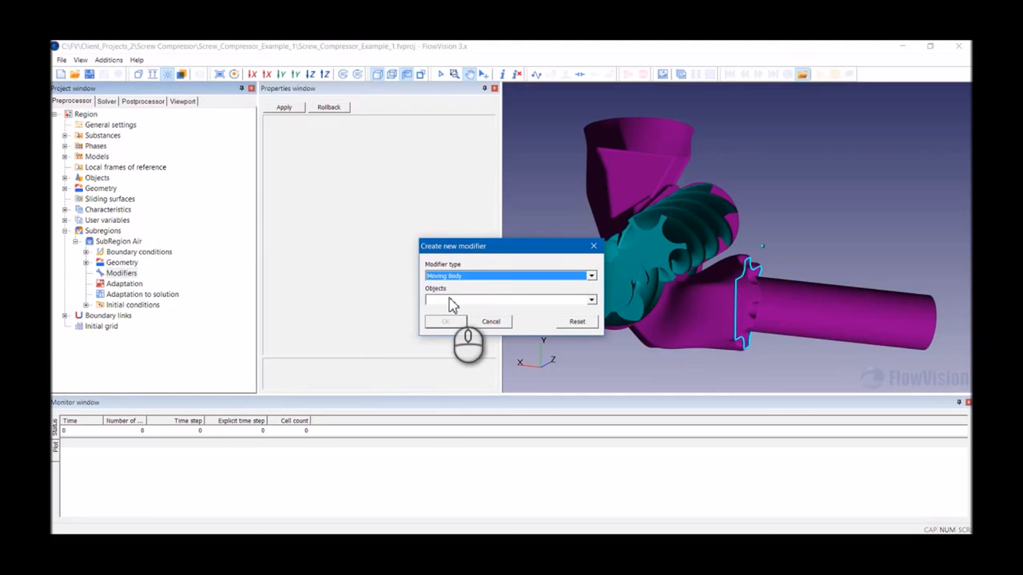
{"action": "left_click", "coordinate": [452, 301]}
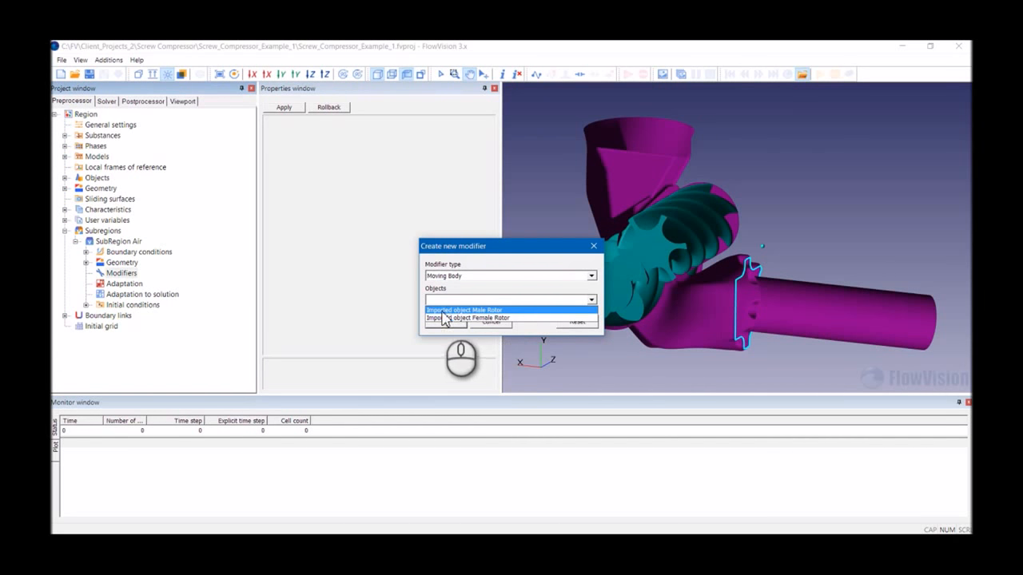
{"action": "left_click", "coordinate": [480, 318]}
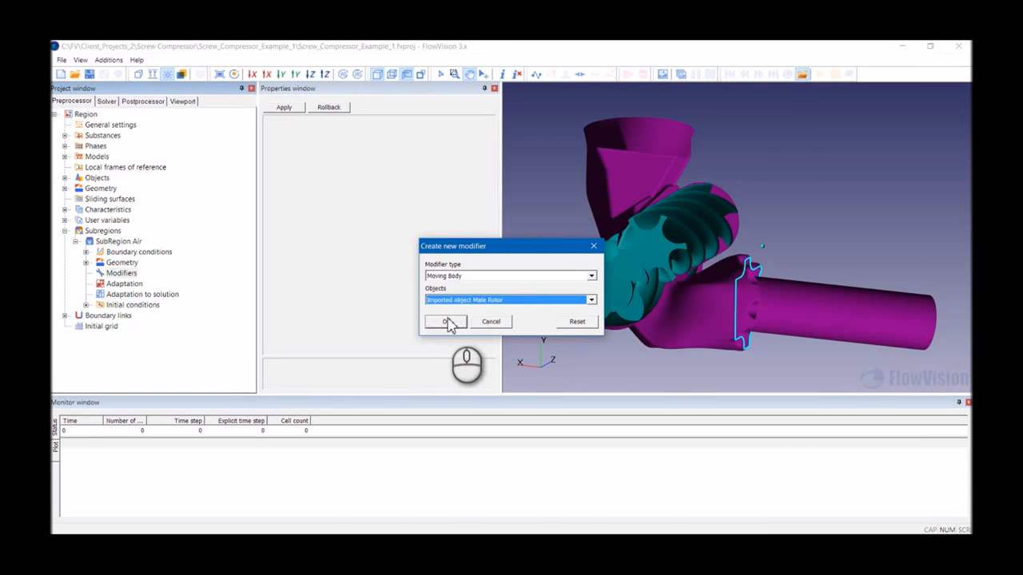
{"action": "left_click", "coordinate": [450, 323]}
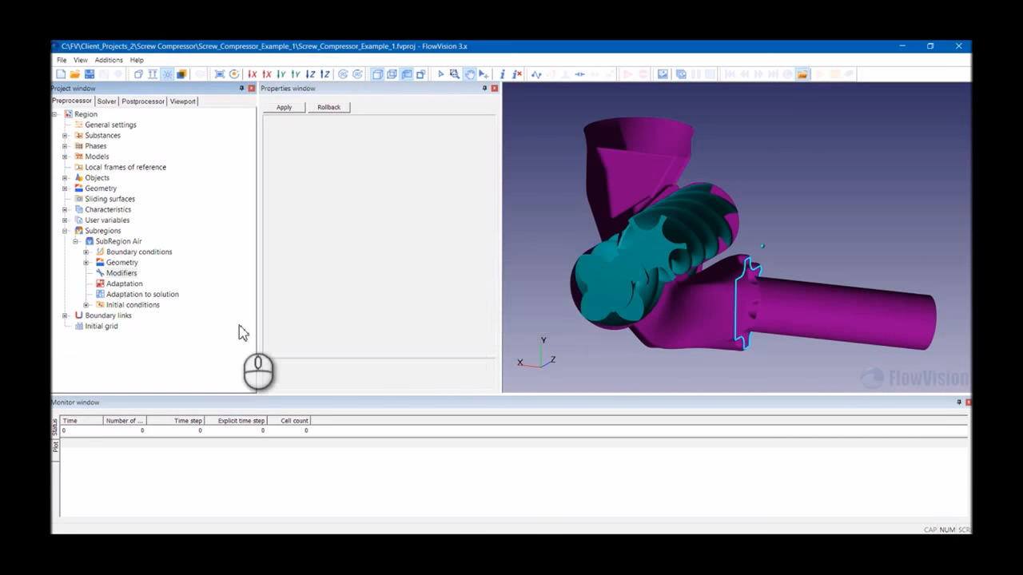
- Rename the new moving body modifier to Moving Body Male Rotor and apply
{"action": "double_click", "coordinate": [121, 273]}
{"action": "left_click", "coordinate": [144, 284]}
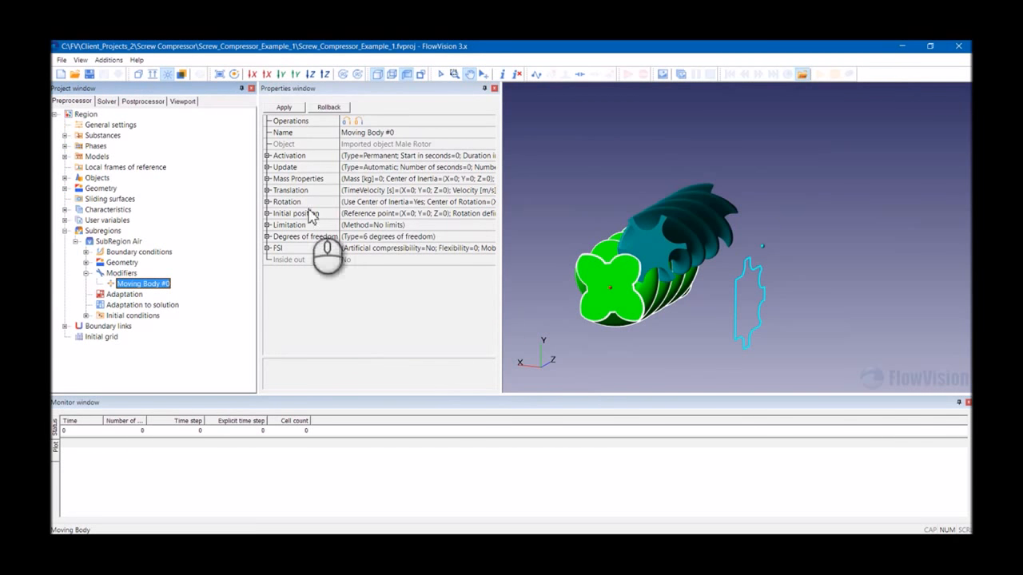
{"action": "double_click", "coordinate": [389, 133]}
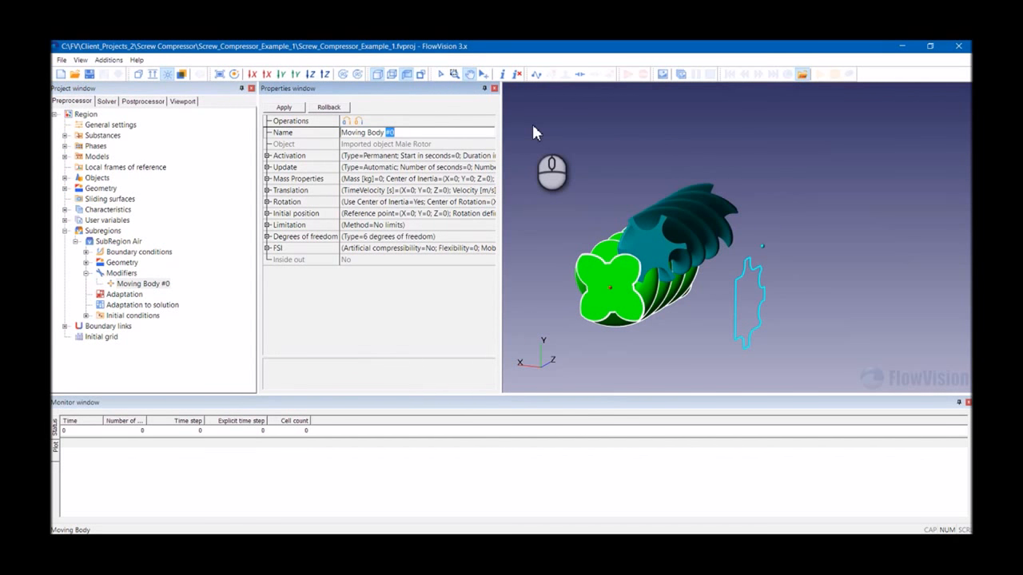
{"action": "type", "text": "Male Rotor"}
{"action": "left_click", "coordinate": [283, 109]}
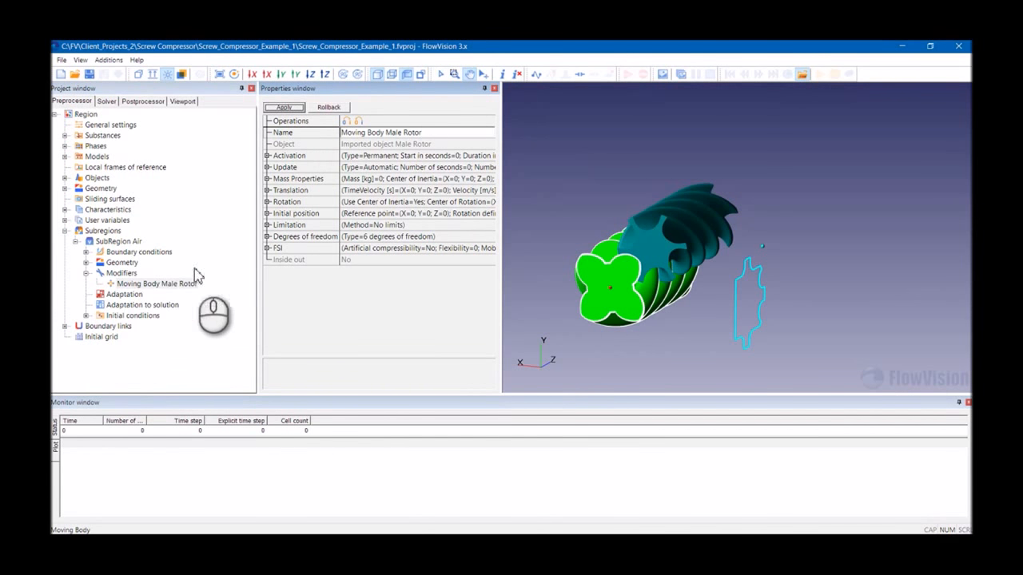
- Create a second Moving Body modifier for the Imported object Female Rotor and open its properties
{"action": "left_click", "coordinate": [124, 276]}
{"action": "right_click", "coordinate": [126, 277]}
{"action": "left_click", "coordinate": [148, 277]}
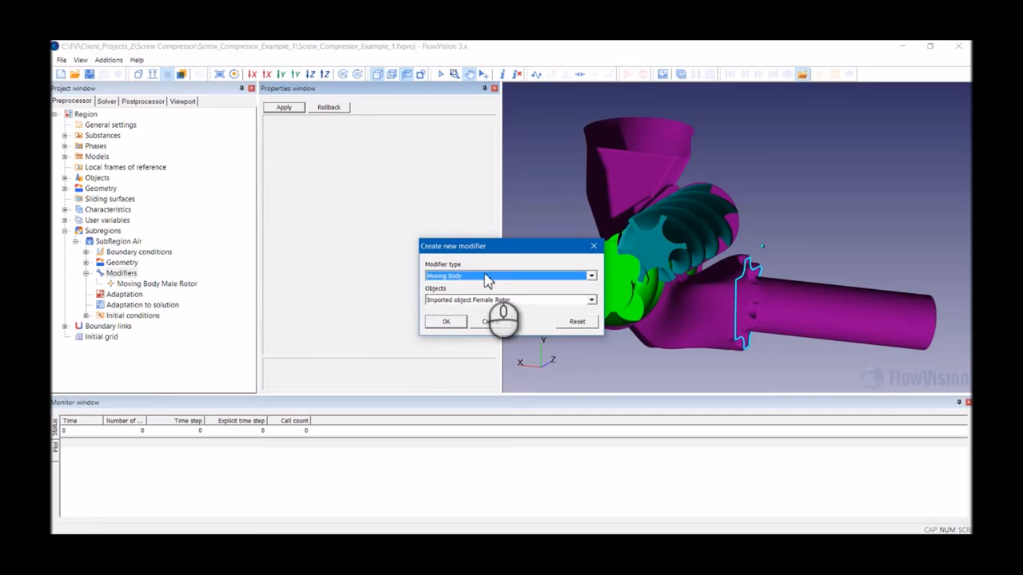
{"action": "left_click", "coordinate": [445, 322]}
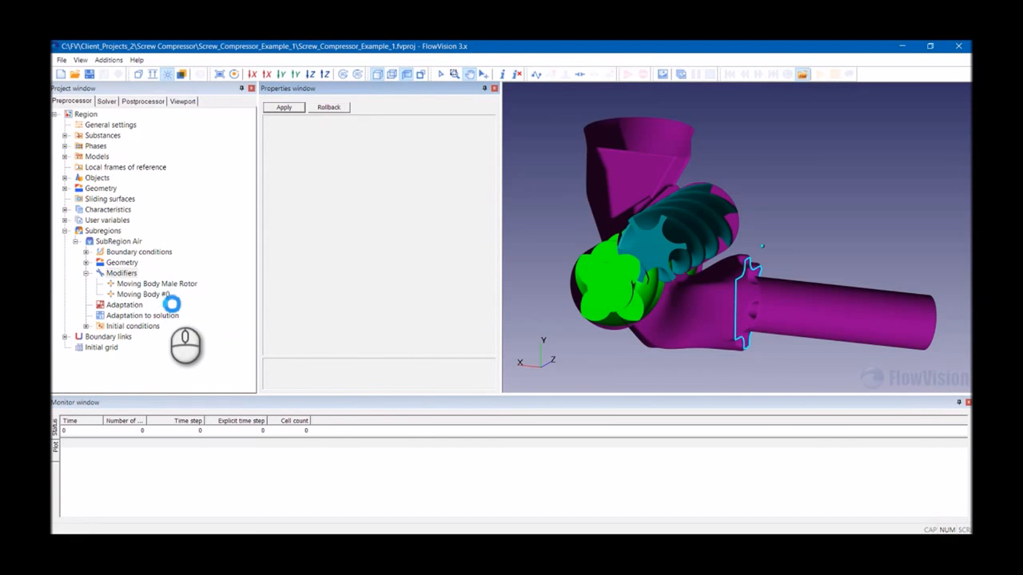
{"action": "left_click", "coordinate": [169, 298]}
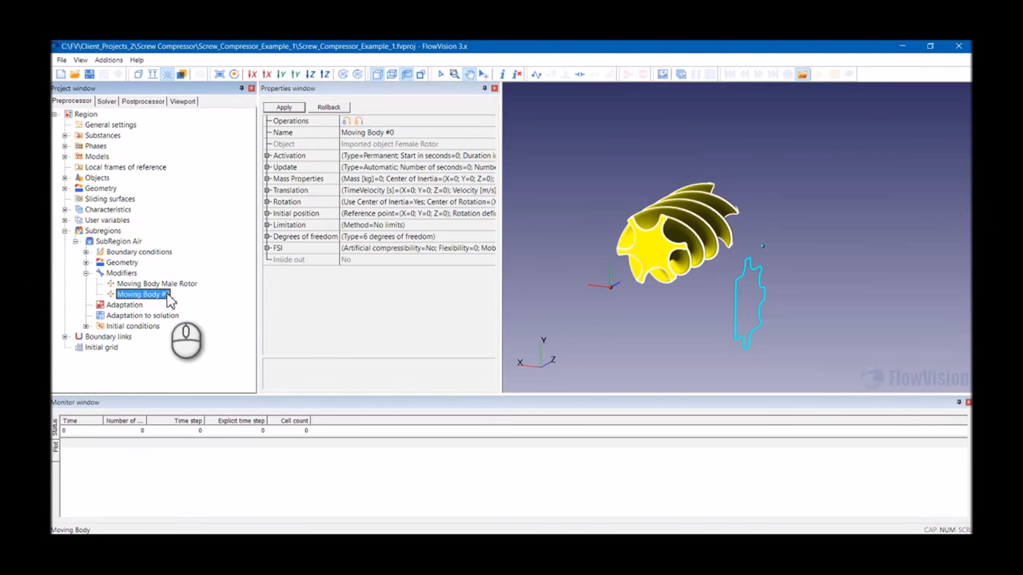
- Rename the second moving body modifier to Moving Body Female Rotor
{"action": "left_click", "coordinate": [387, 133]}
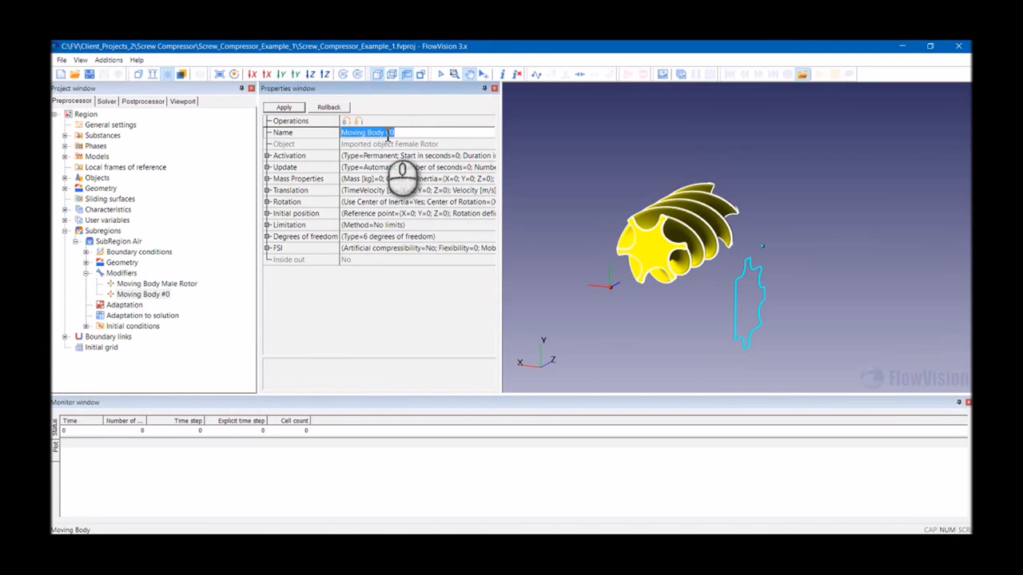
{"action": "left_click_drag", "start_coordinate": [385, 132], "coordinate": [449, 138]}
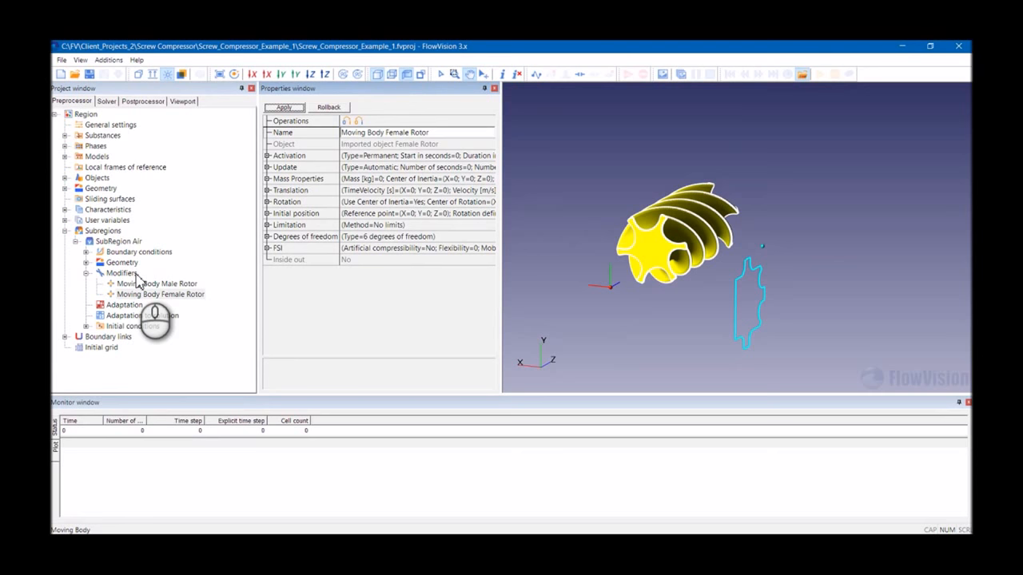
- Switch back and forth between the male and female rotor modifiers to compare them
{"action": "left_click", "coordinate": [156, 284]}
{"action": "left_click", "coordinate": [165, 294]}
{"action": "left_click", "coordinate": [168, 286]}
{"action": "left_click", "coordinate": [188, 296]}
{"action": "left_click", "coordinate": [187, 285]}
{"action": "left_click", "coordinate": [192, 295]}
{"action": "left_click", "coordinate": [193, 285]}
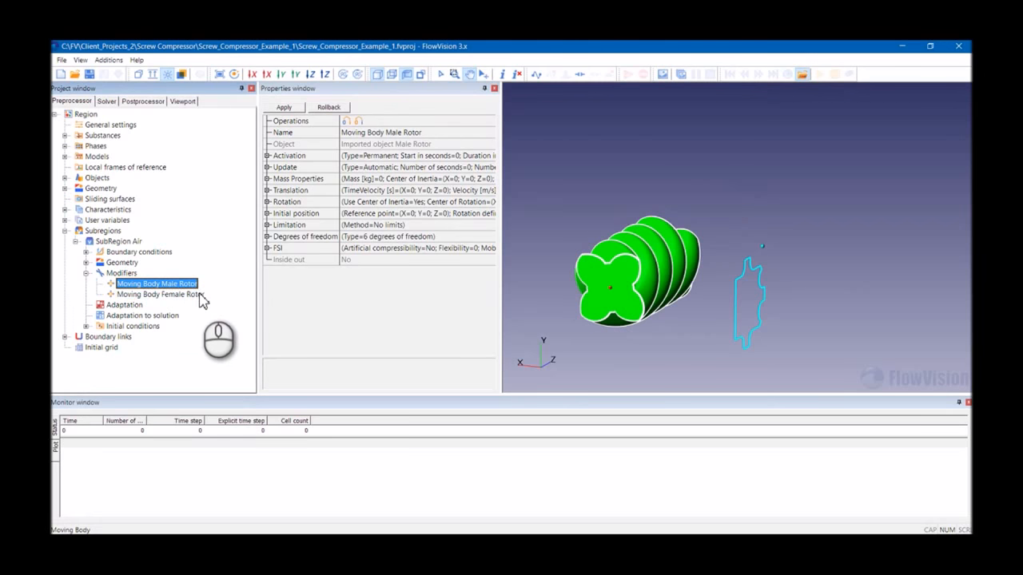
- In Moving Body Male Rotor's mass properties, set the center of inertia Z to 0.1 and apply
{"action": "left_click", "coordinate": [268, 178]}
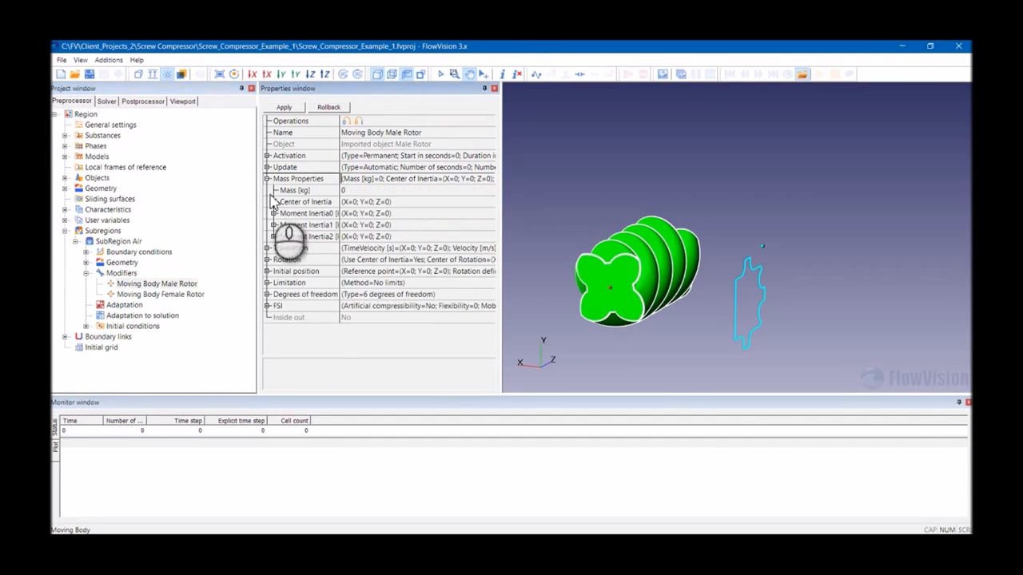
{"action": "left_click", "coordinate": [273, 204]}
{"action": "left_click", "coordinate": [273, 203]}
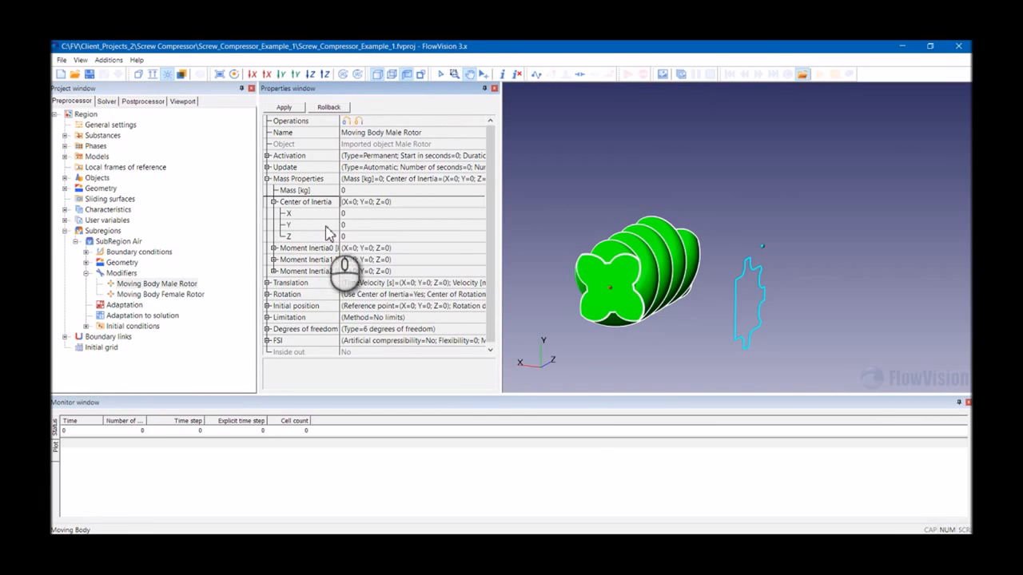
{"action": "left_click", "coordinate": [352, 236]}
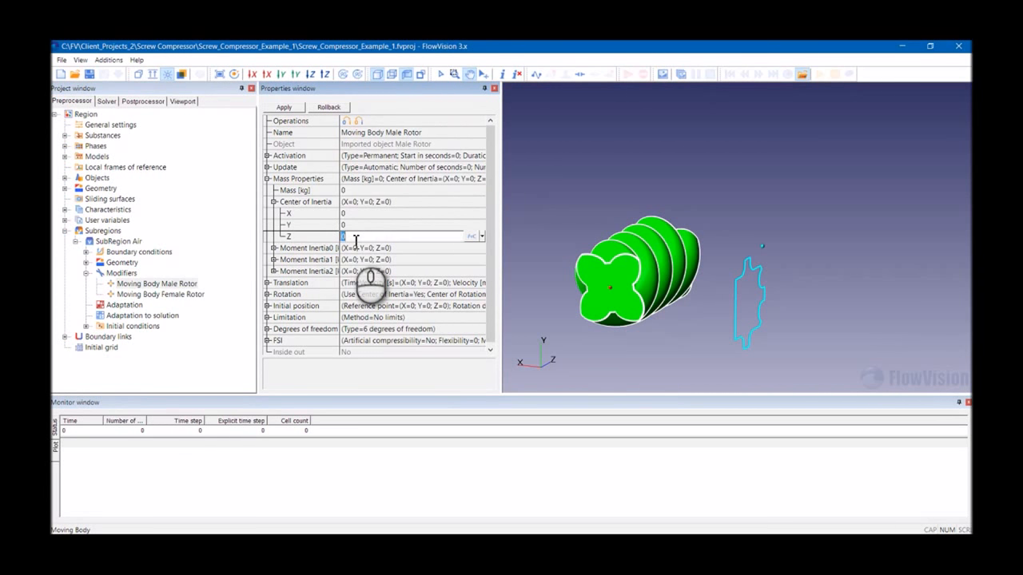
{"action": "type", "text": "0.1"}
{"action": "left_click", "coordinate": [286, 107]}
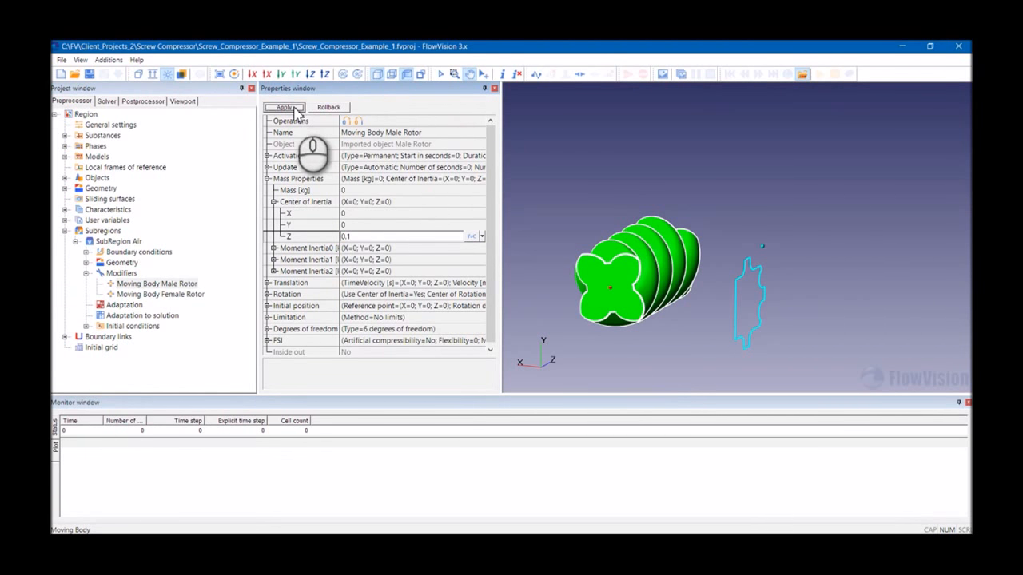
- Set Moving Body Male Rotor's rotation speed Z component to -723 and apply
{"action": "left_click", "coordinate": [267, 291]}
{"action": "left_click", "coordinate": [274, 267]}
{"action": "scroll", "coordinate": [336, 248], "scroll_direction": "down", "scroll_amount": 2}
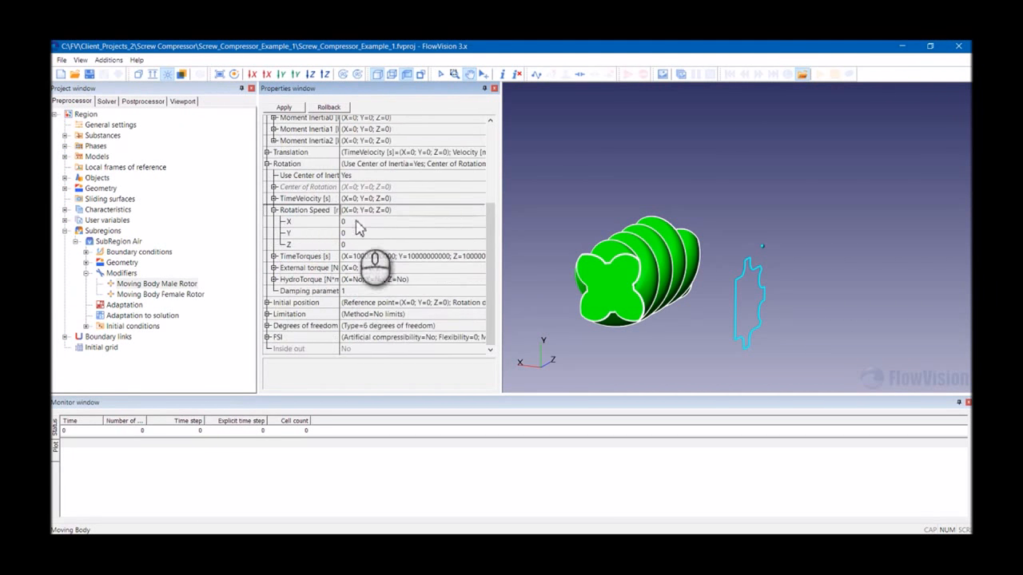
{"action": "left_click", "coordinate": [354, 245]}
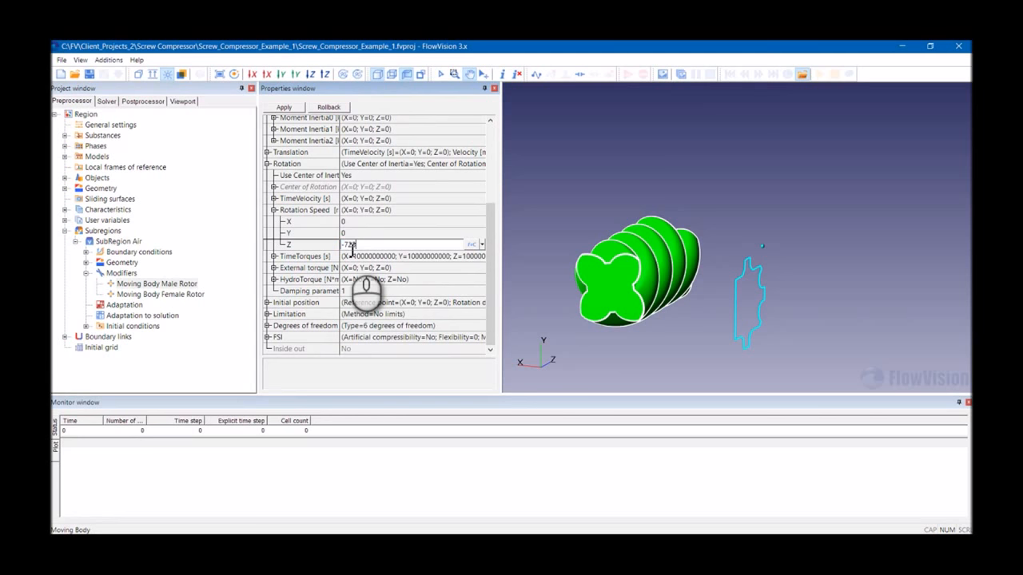
{"action": "type", "text": "-723"}
{"action": "left_click", "coordinate": [293, 109]}
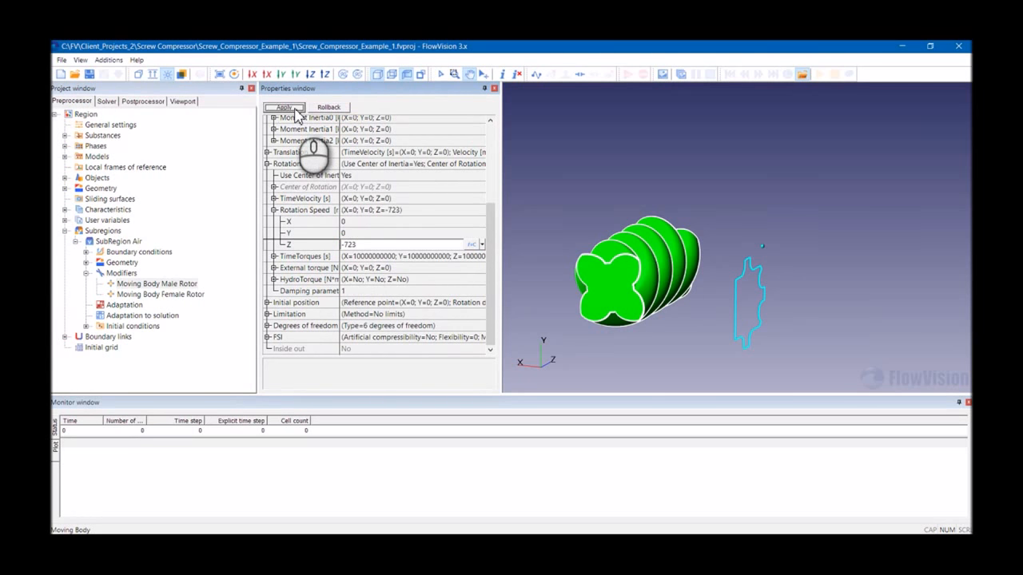
- Set Moving Body Female Rotor's center of inertia to X -0.120285935, Y 0.120285935, Z 0.1 and apply
{"action": "left_click", "coordinate": [172, 295]}
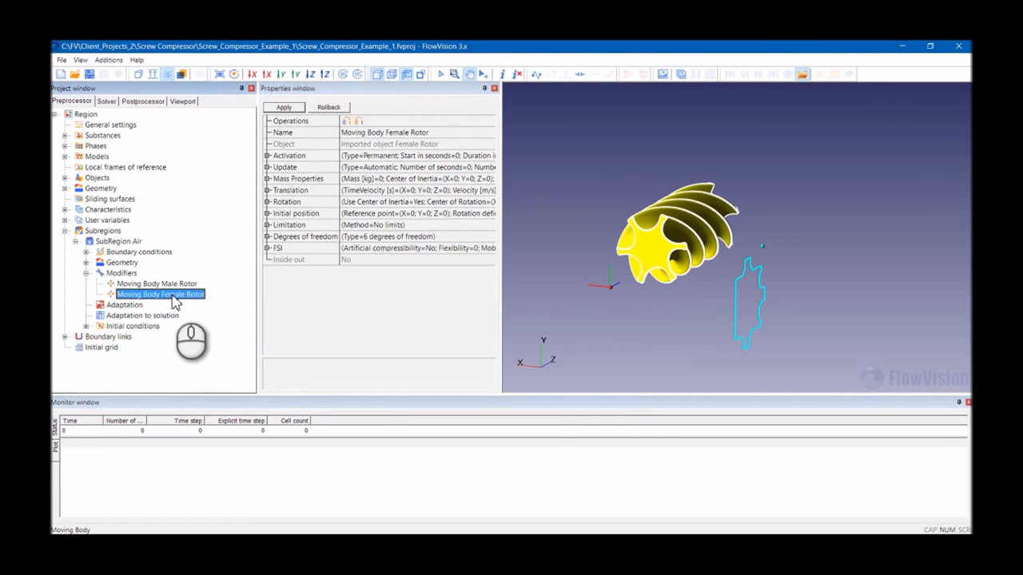
{"action": "left_click", "coordinate": [268, 179]}
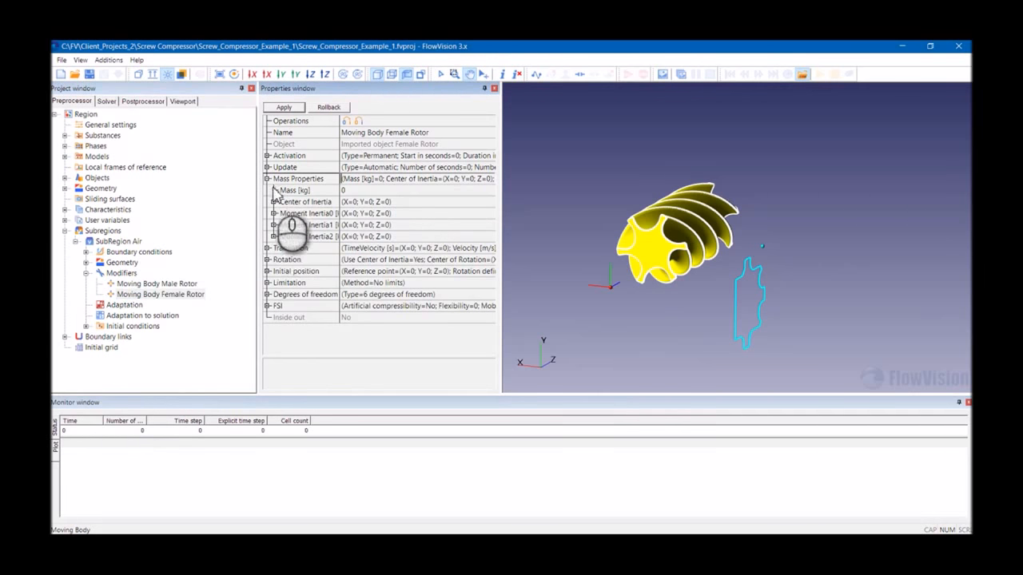
{"action": "left_click", "coordinate": [273, 202]}
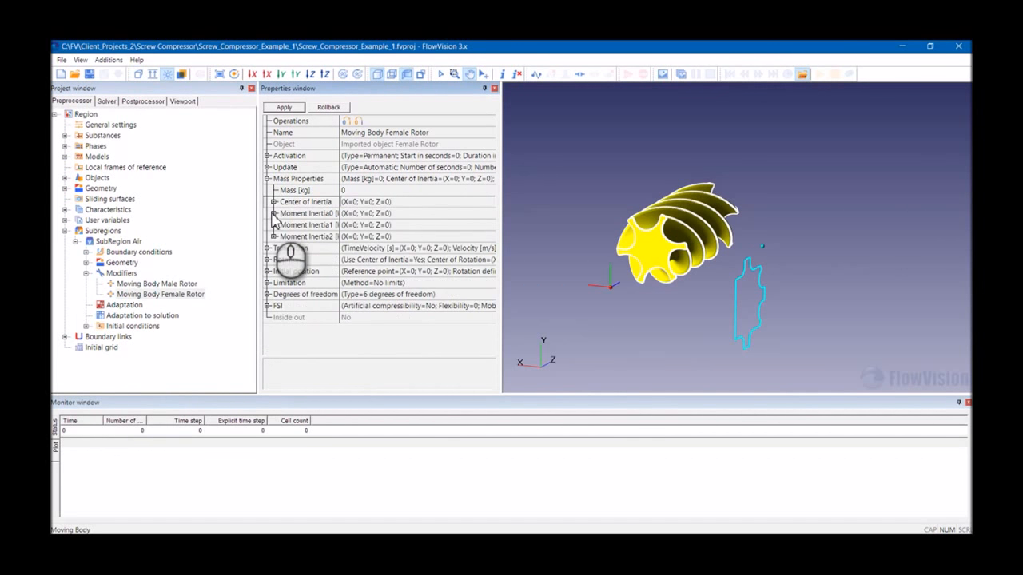
{"action": "left_click", "coordinate": [363, 214]}
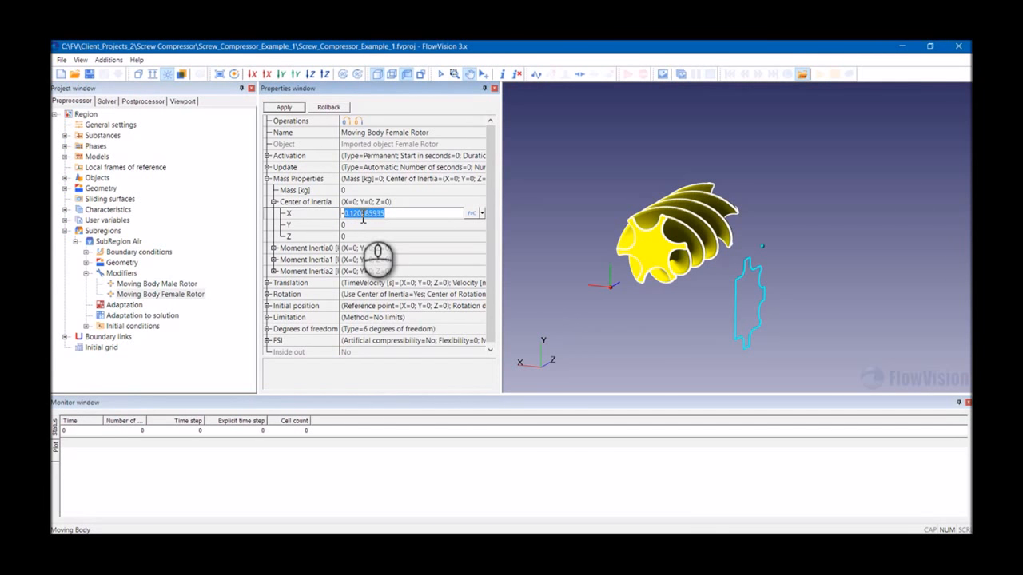
{"action": "left_click", "coordinate": [358, 226]}
{"action": "left_click", "coordinate": [358, 227]}
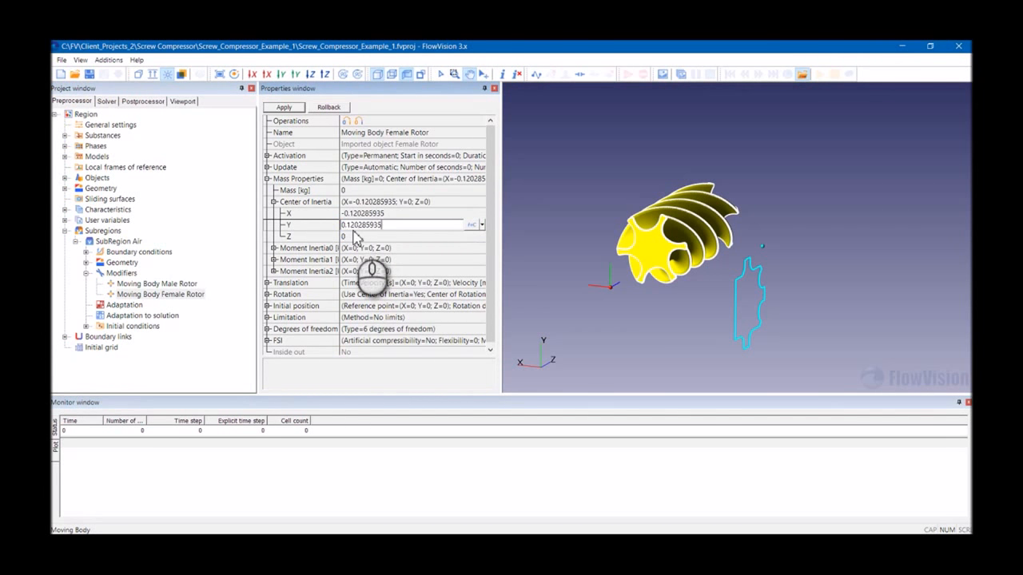
{"action": "left_click", "coordinate": [356, 236]}
{"action": "left_click", "coordinate": [357, 236]}
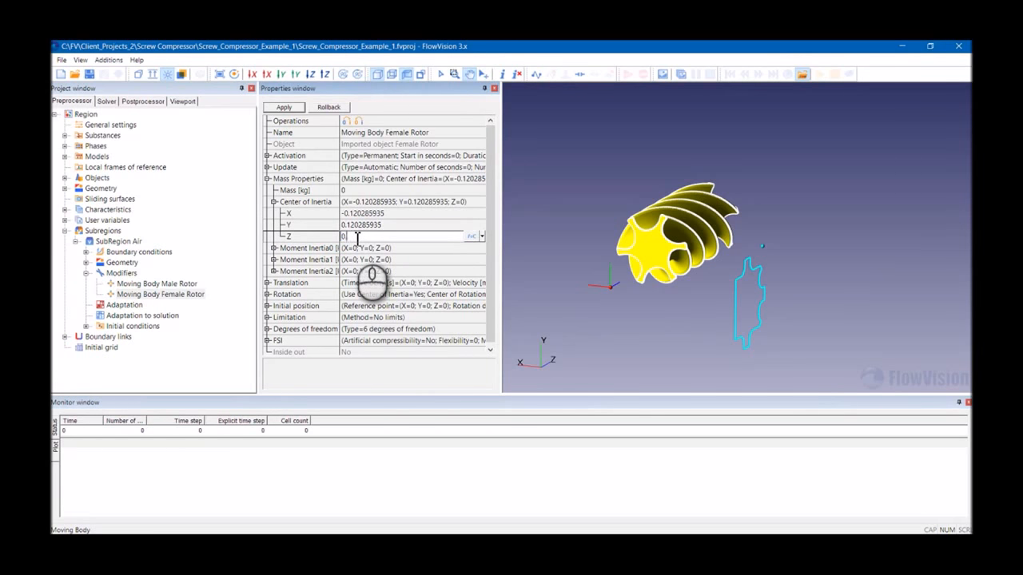
{"action": "left_click", "coordinate": [293, 109]}
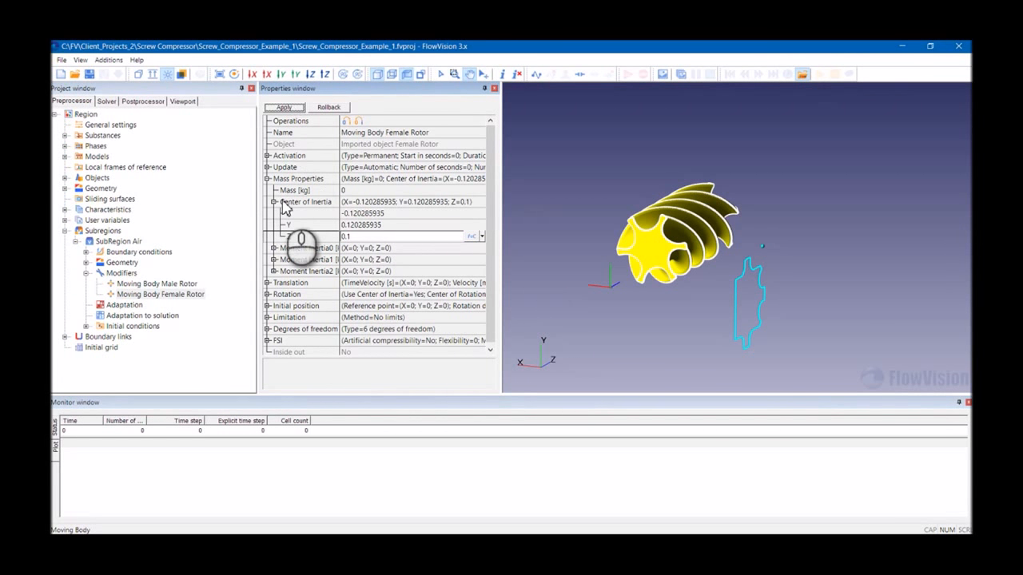
- Set Moving Body Female Rotor's rotation speed Z component to 482 and apply
{"action": "left_click", "coordinate": [267, 291]}
{"action": "scroll", "coordinate": [336, 256], "scroll_direction": "down", "scroll_amount": 2}
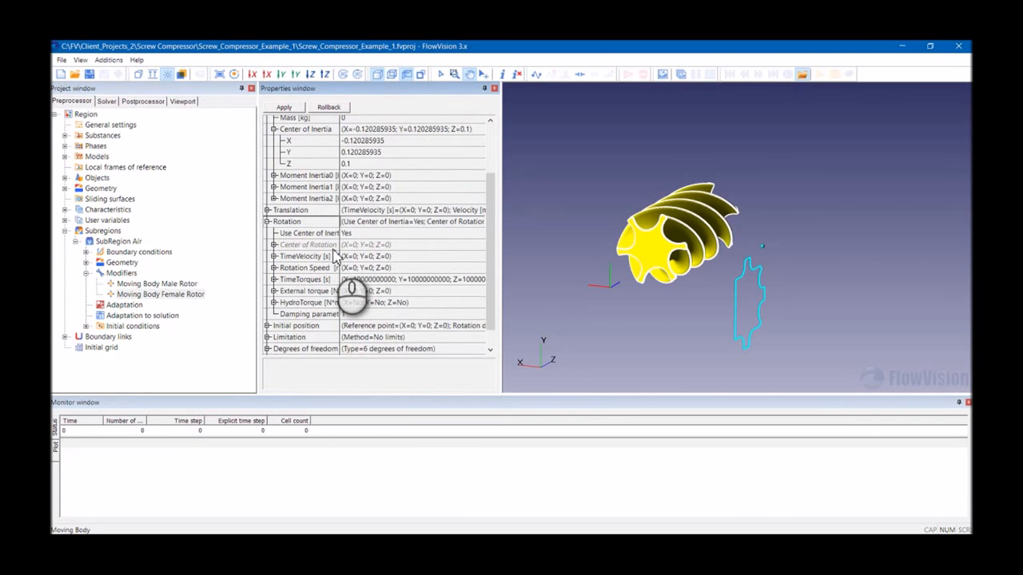
{"action": "scroll", "coordinate": [335, 254], "scroll_direction": "down", "scroll_amount": 2}
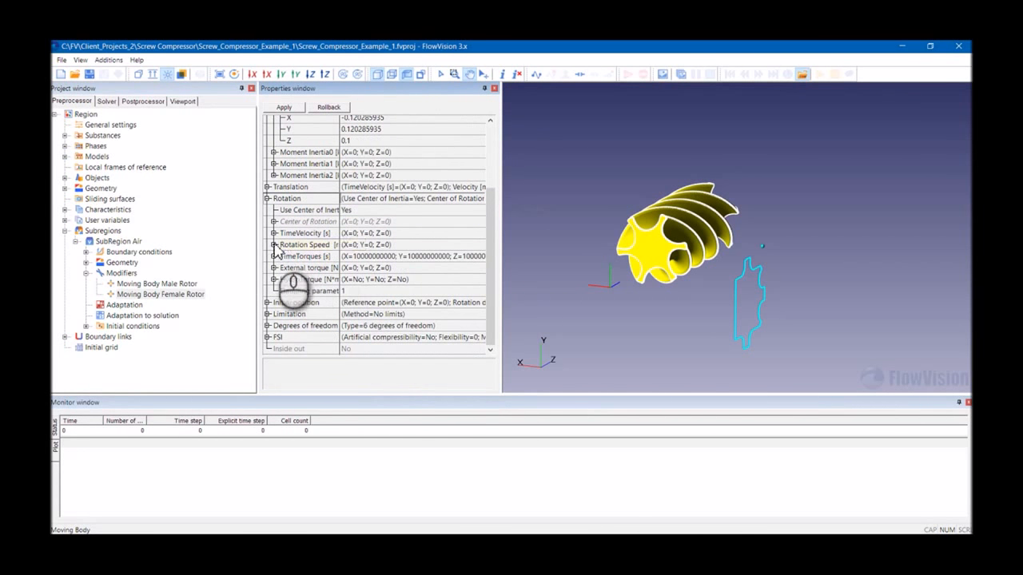
{"action": "left_click", "coordinate": [274, 245]}
{"action": "left_click", "coordinate": [352, 244]}
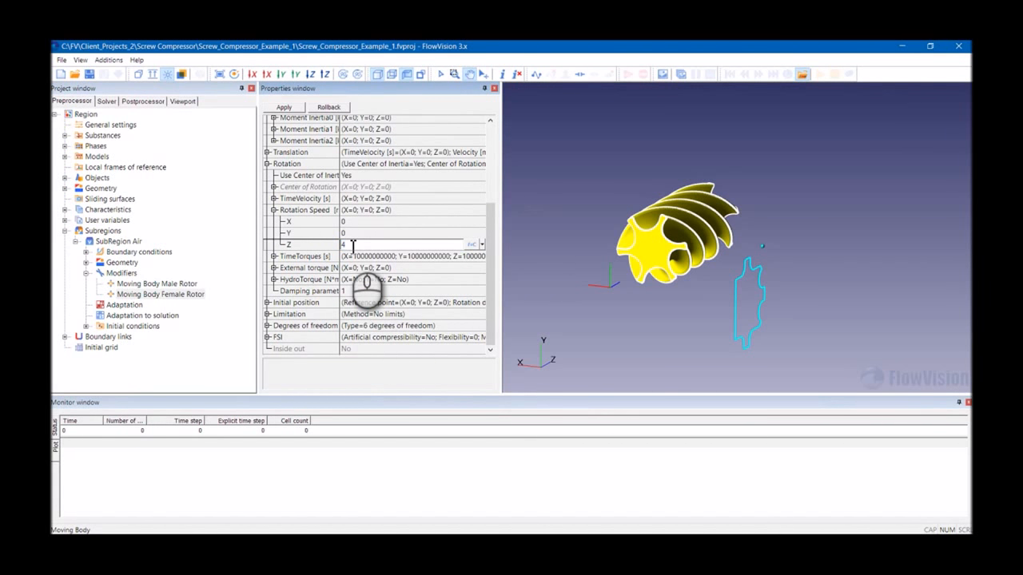
{"action": "left_click", "coordinate": [289, 109]}
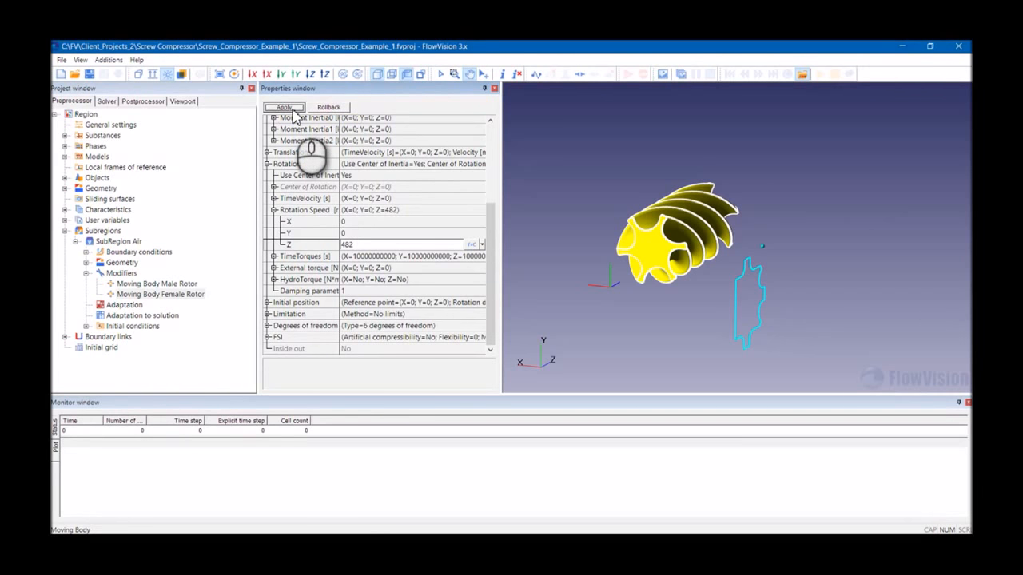
- Review the center of inertia and rotation speed settings of both rotor modifiers
{"action": "left_click", "coordinate": [345, 243]}
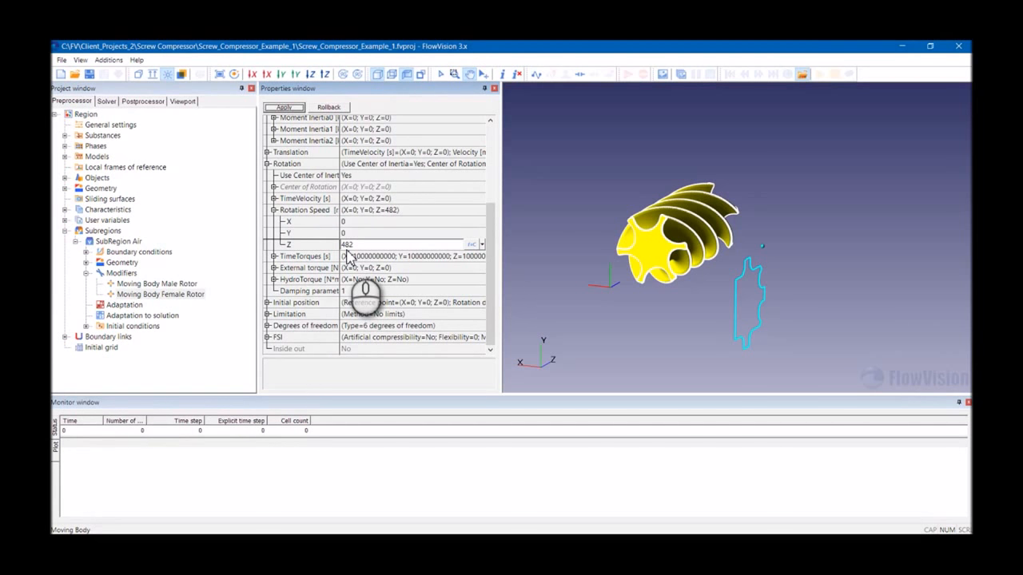
{"action": "scroll", "coordinate": [348, 256], "scroll_direction": "up", "scroll_amount": 3}
{"action": "scroll", "coordinate": [349, 257], "scroll_direction": "up", "scroll_amount": 7}
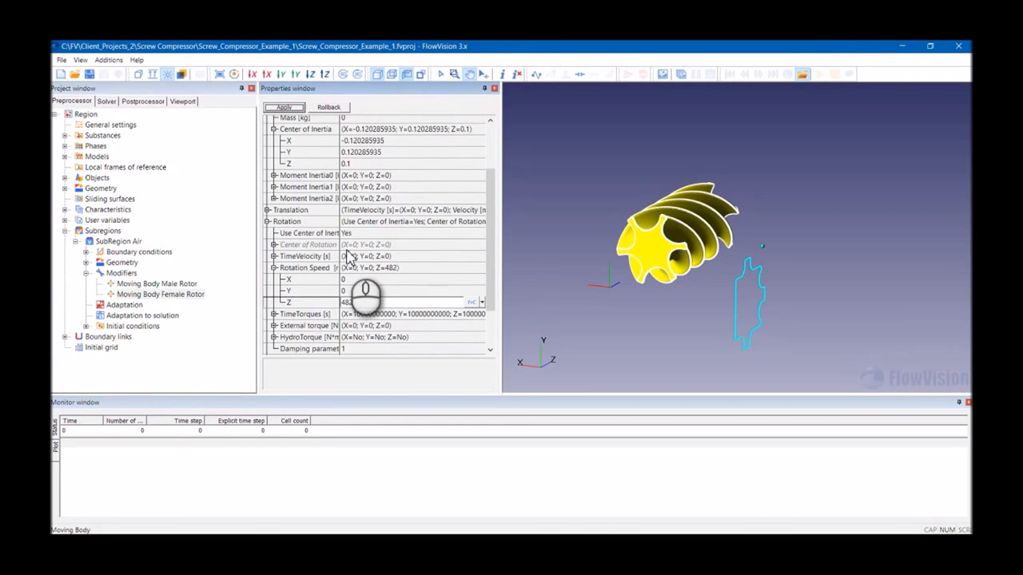
{"action": "scroll", "coordinate": [351, 244], "scroll_direction": "up", "scroll_amount": 1}
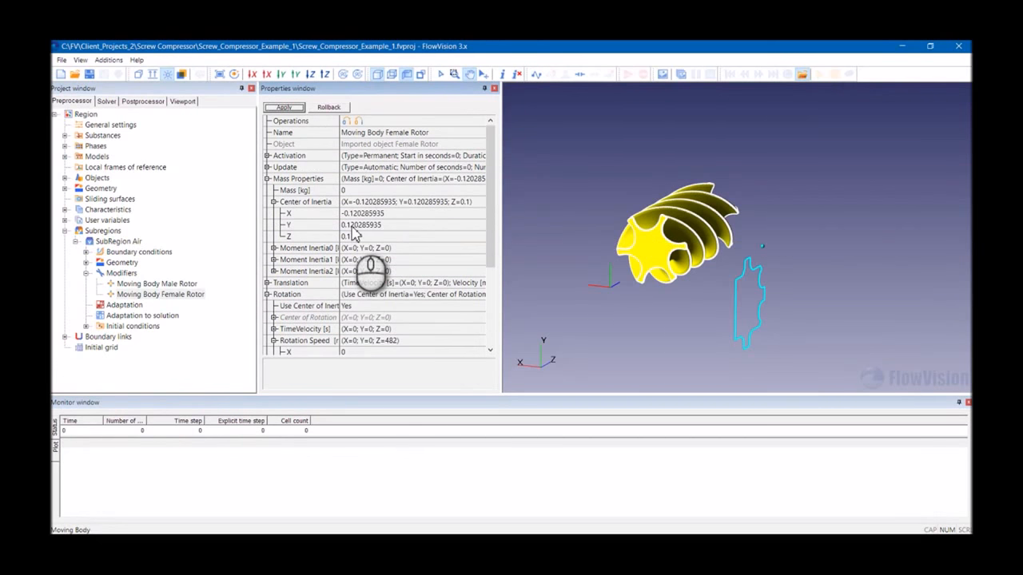
{"action": "left_click", "coordinate": [148, 284]}
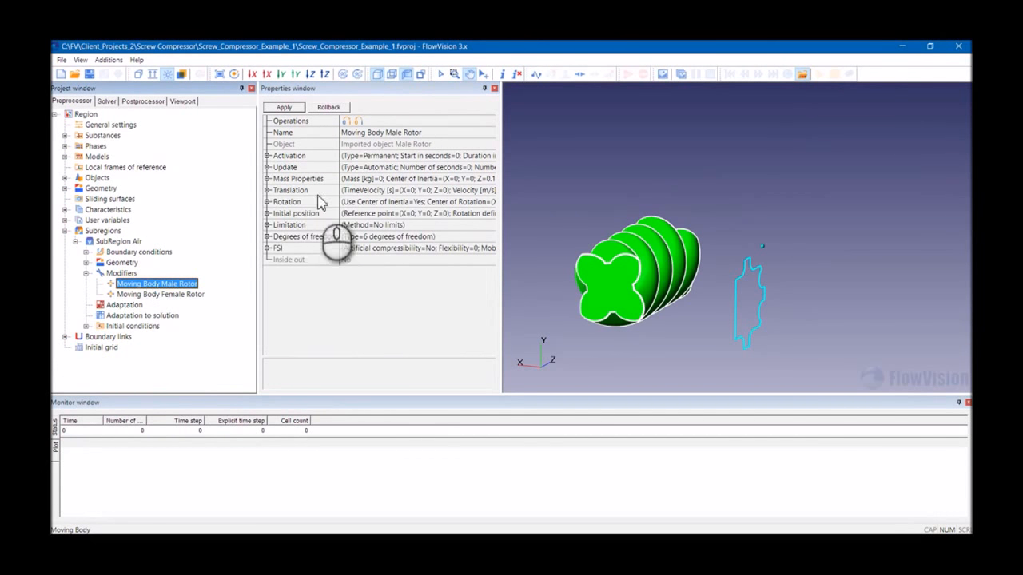
{"action": "left_click", "coordinate": [268, 202]}
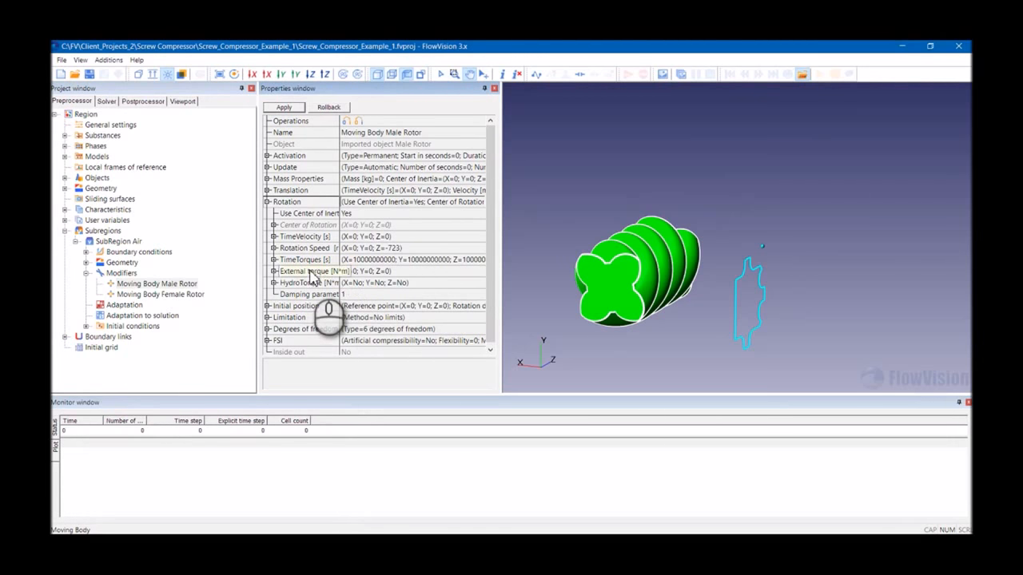
{"action": "left_click", "coordinate": [268, 179]}
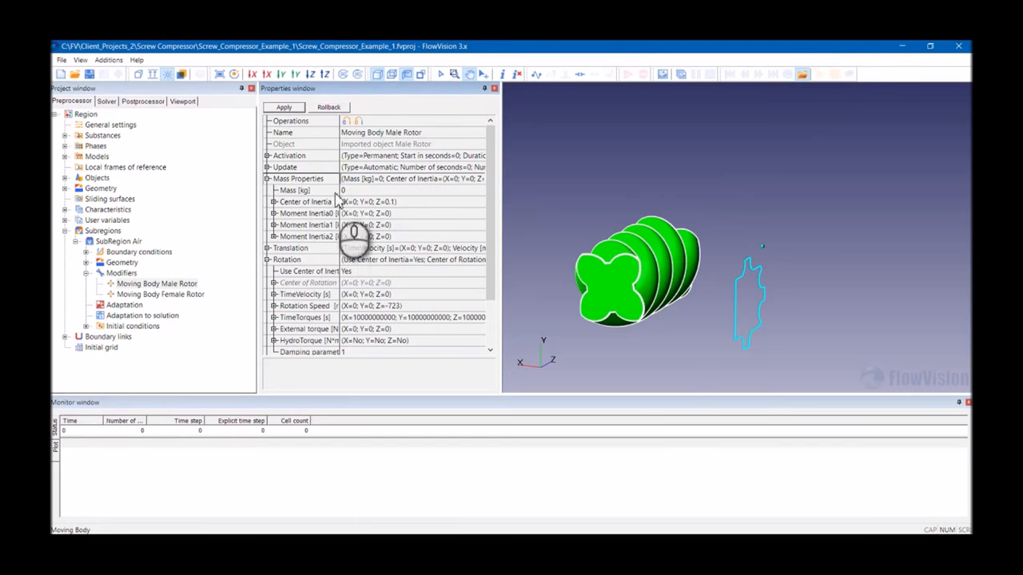
{"action": "left_click", "coordinate": [162, 295]}
{"action": "left_click", "coordinate": [150, 284]}
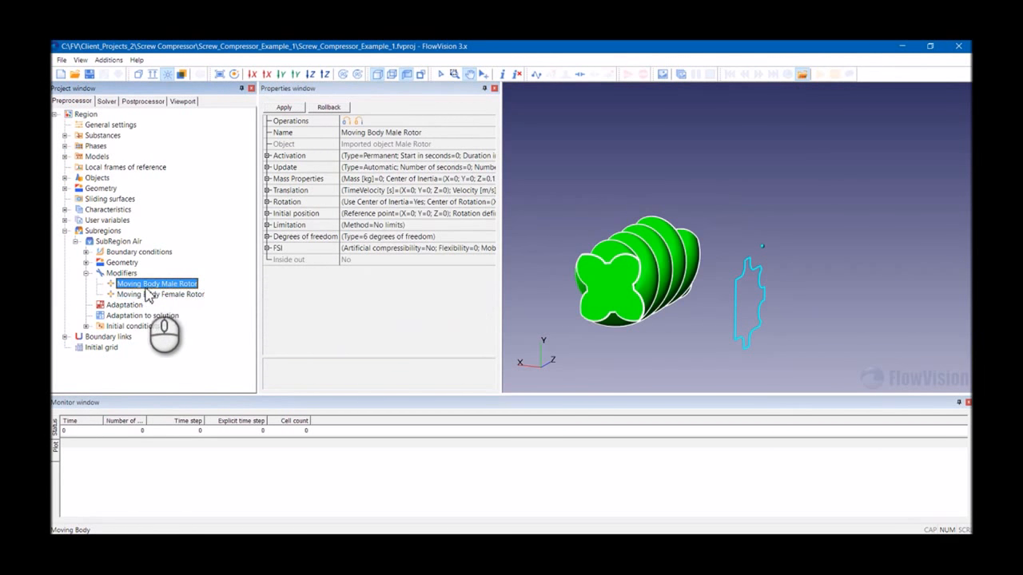
{"action": "left_click", "coordinate": [85, 273]}
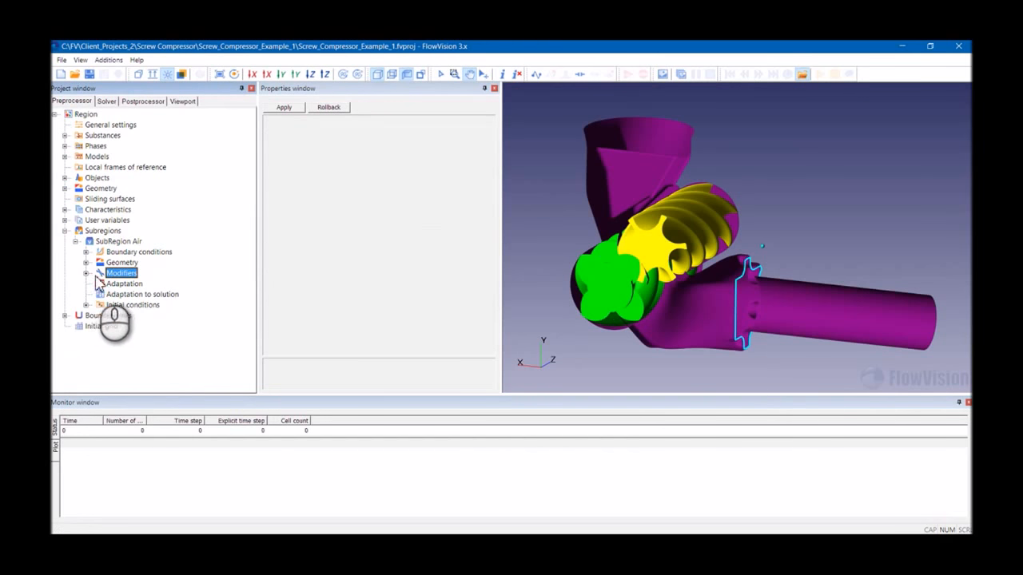
{"action": "left_click", "coordinate": [86, 274]}
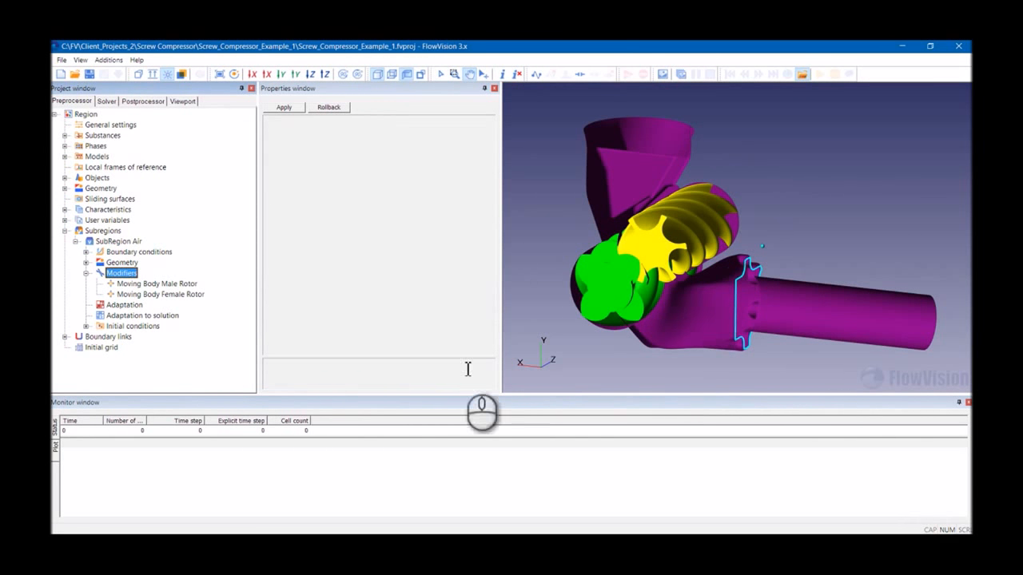
{"action": "left_click", "coordinate": [85, 273]}
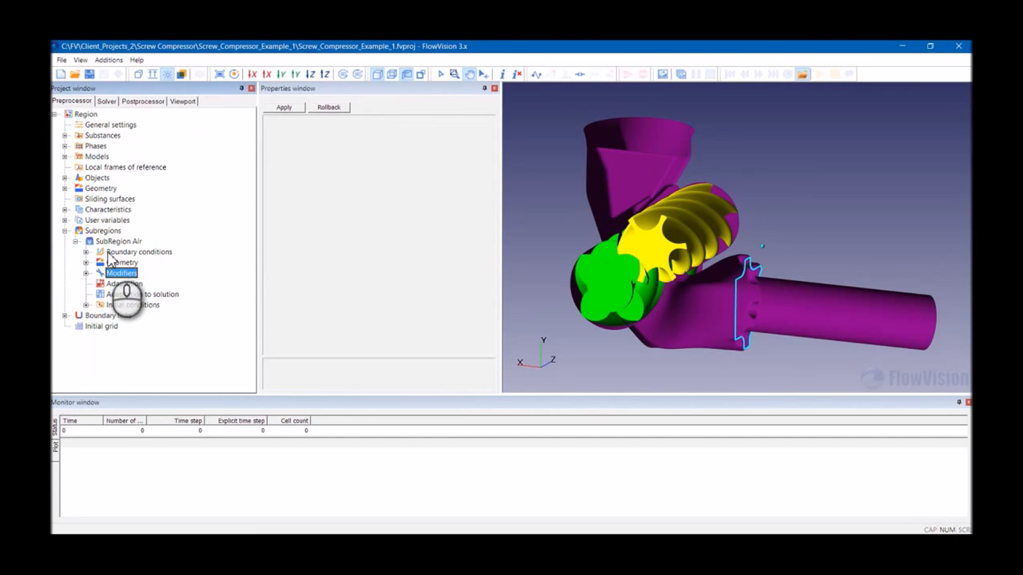
- Expand SubRegion Air's boundary conditions and step through them one by one
{"action": "left_click", "coordinate": [86, 252]}
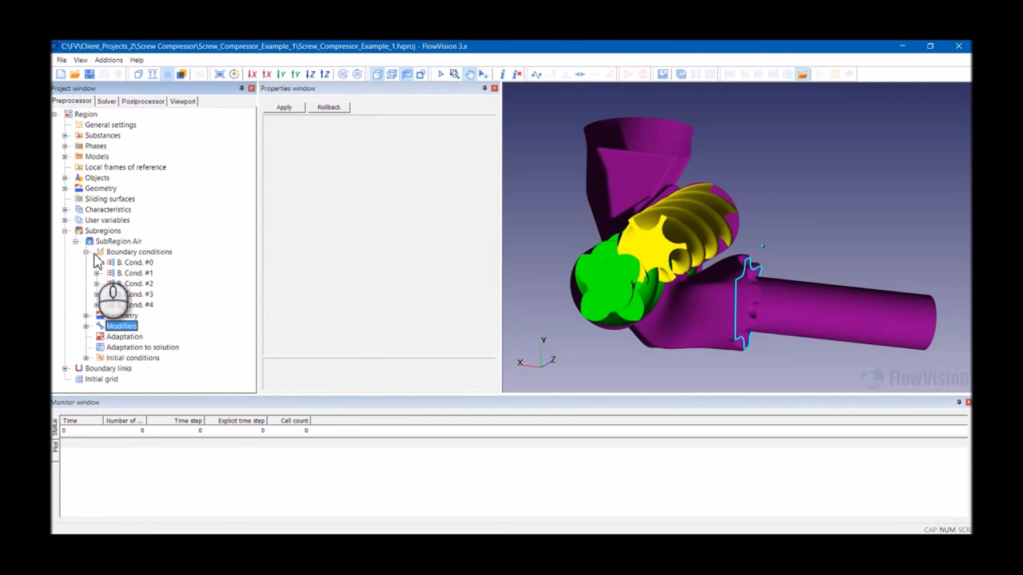
{"action": "left_click", "coordinate": [134, 264]}
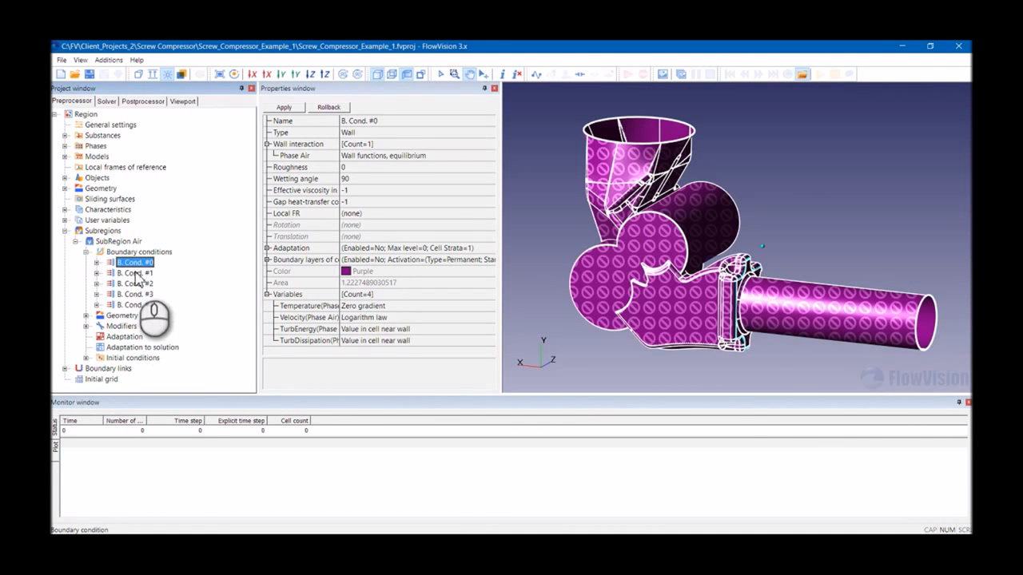
{"action": "key", "text": "Down"}
{"action": "key", "text": "Down"}
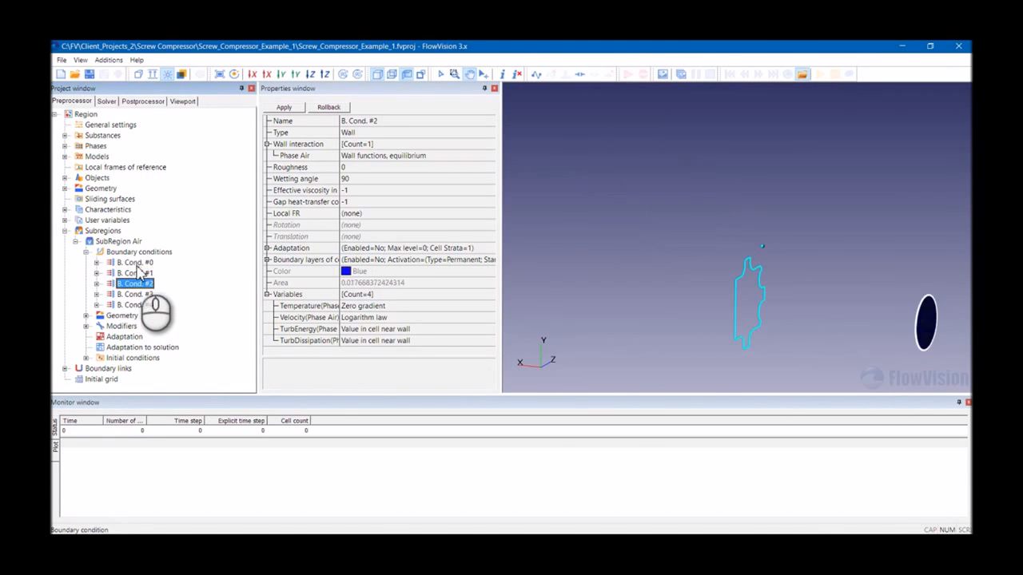
{"action": "key", "text": "Down"}
{"action": "key", "text": "Up"}
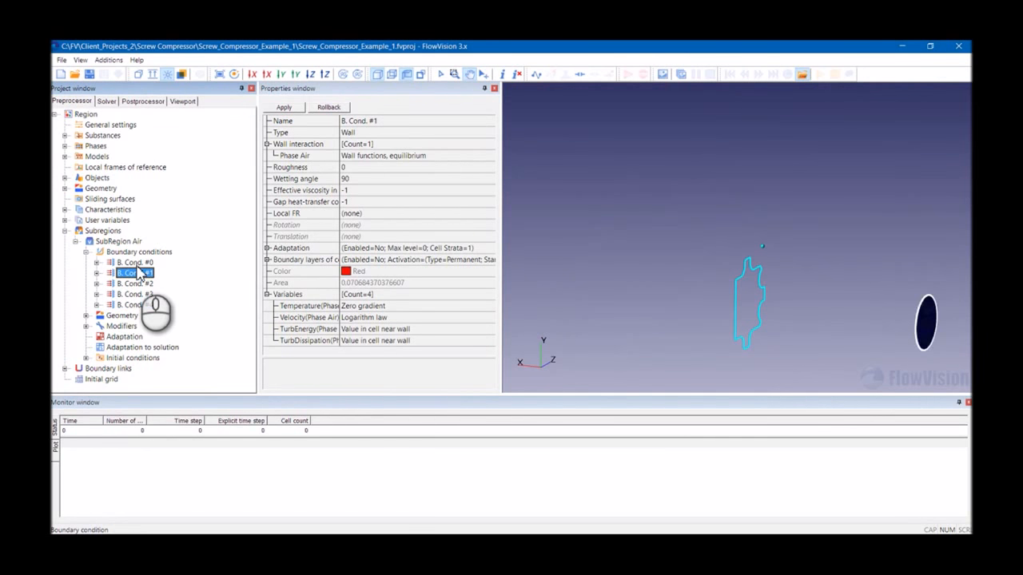
- Browse the boundary conditions again to identify which surface each one represents
{"action": "key", "text": "Up"}
{"action": "key", "text": "Up"}
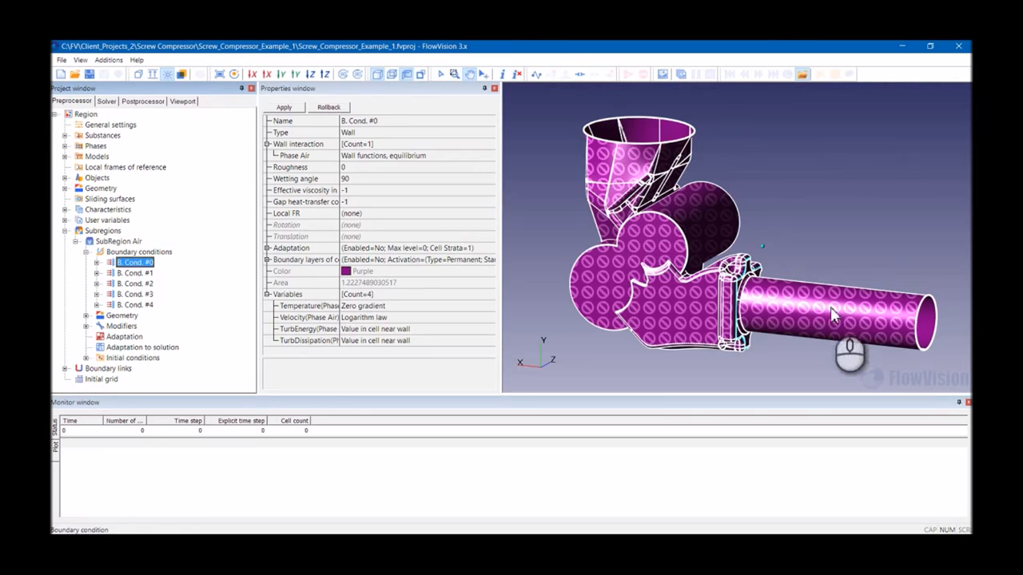
{"action": "key", "text": "Down"}
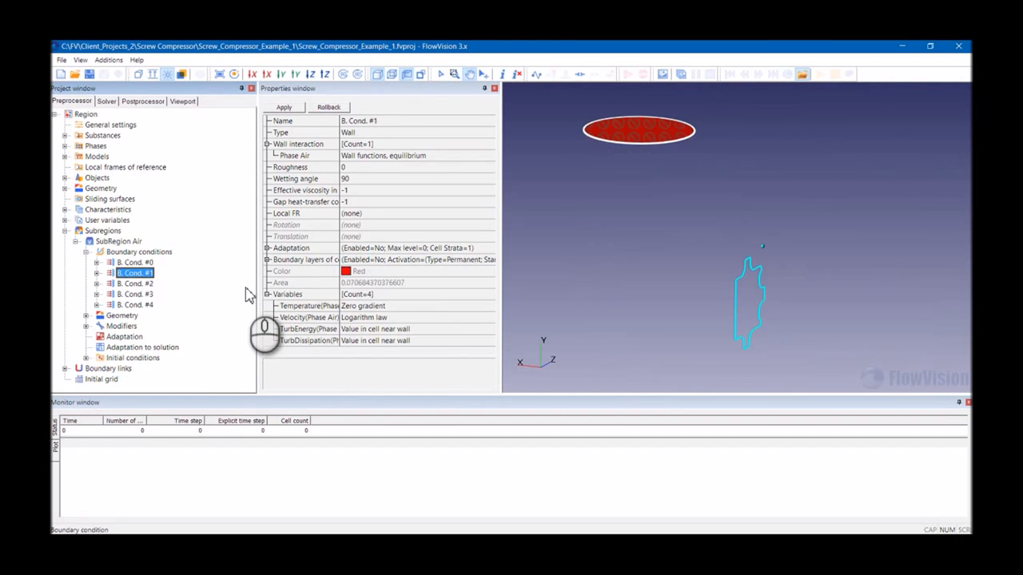
{"action": "key", "text": "Down"}
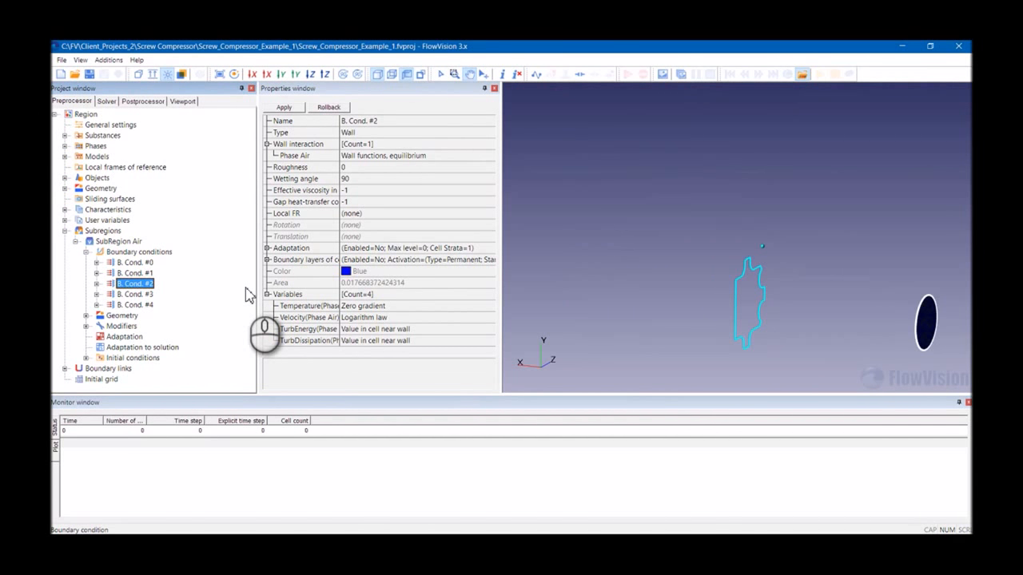
{"action": "key", "text": "Down"}
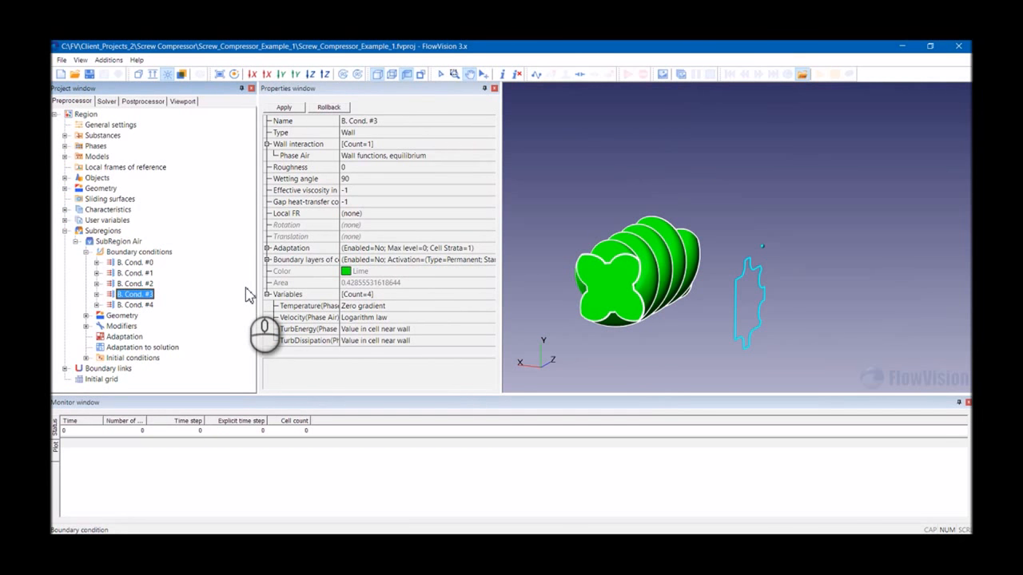
{"action": "key", "text": "Down"}
{"action": "key", "text": "Up"}
{"action": "key", "text": "Up"}
{"action": "key", "text": "Up"}
{"action": "key", "text": "Up"}
{"action": "key", "text": "Up"}
{"action": "key", "text": "Down"}
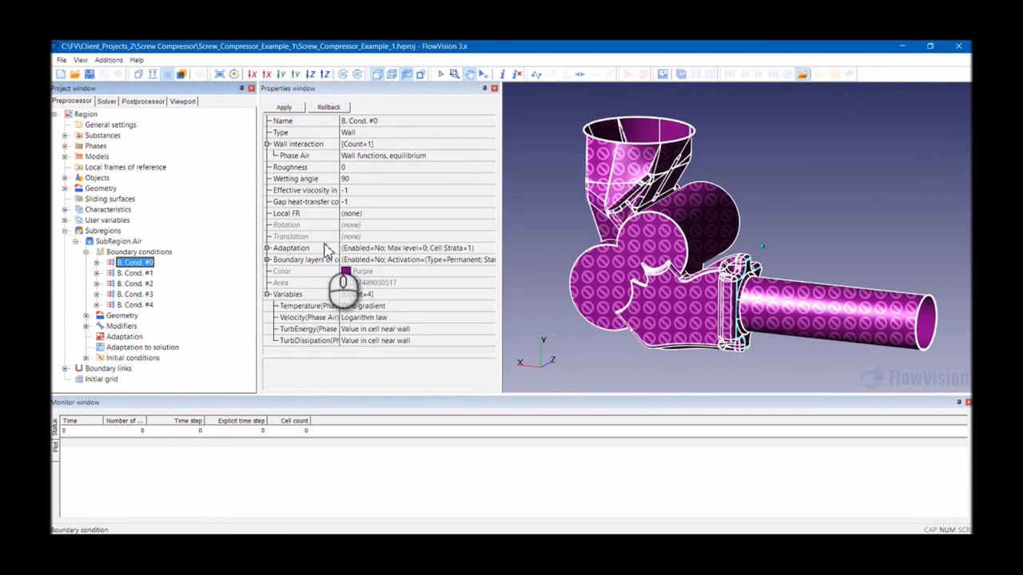
- Rename boundary condition B. Cond. #0 to Casing and apply
{"action": "left_click", "coordinate": [393, 120]}
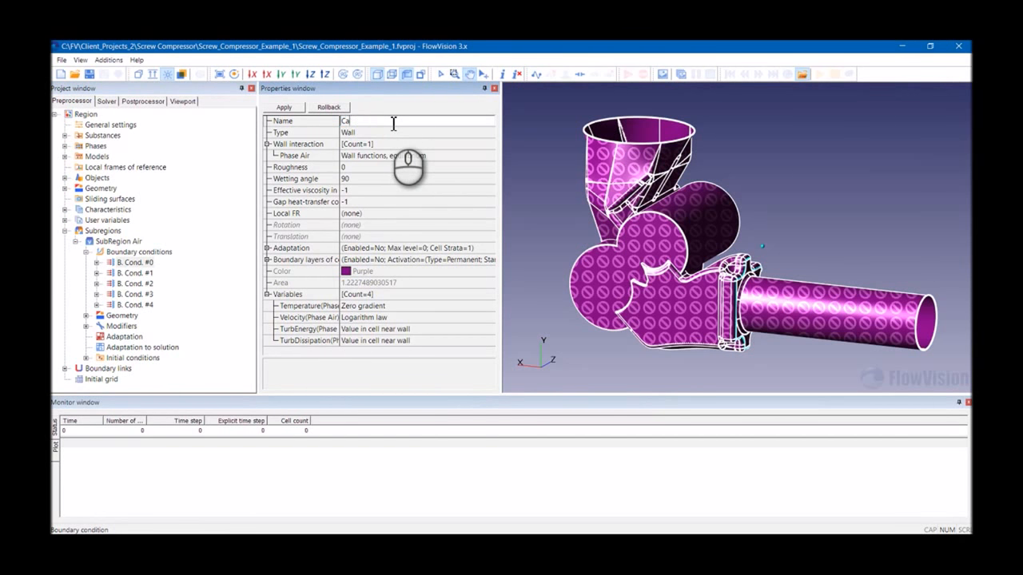
{"action": "left_click", "coordinate": [285, 107]}
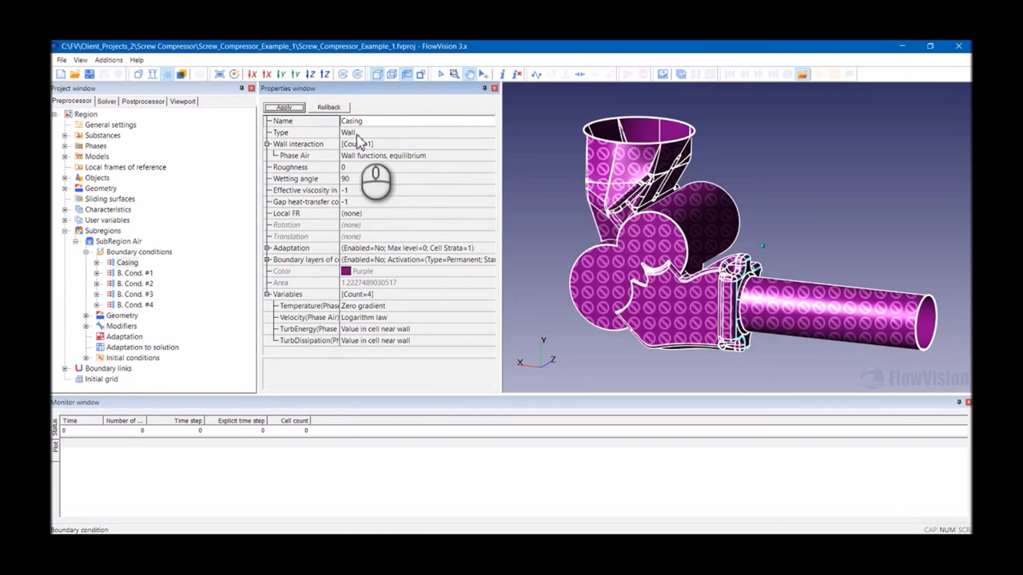
{"action": "left_click", "coordinate": [134, 273]}
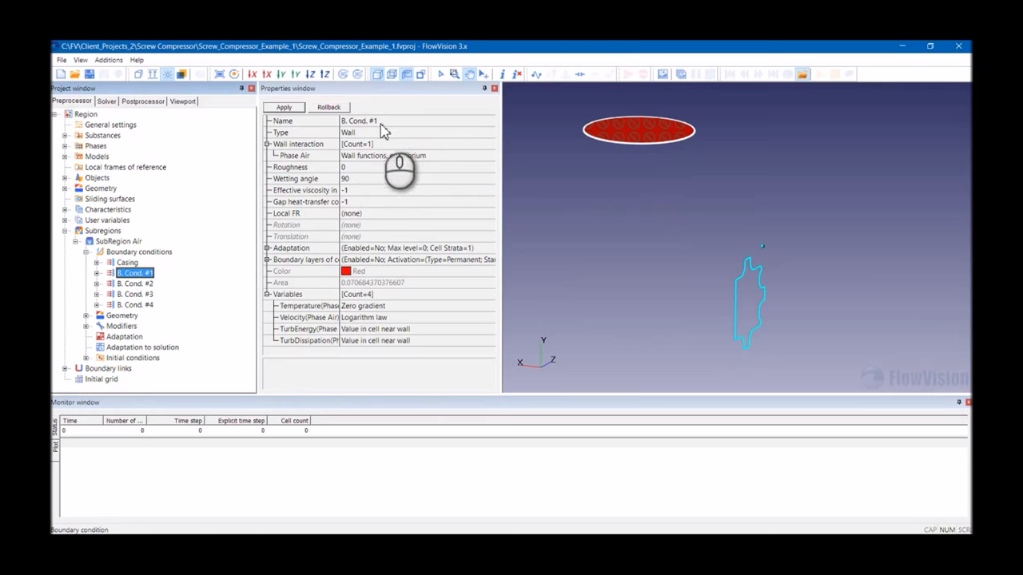
{"action": "left_click", "coordinate": [139, 251]}
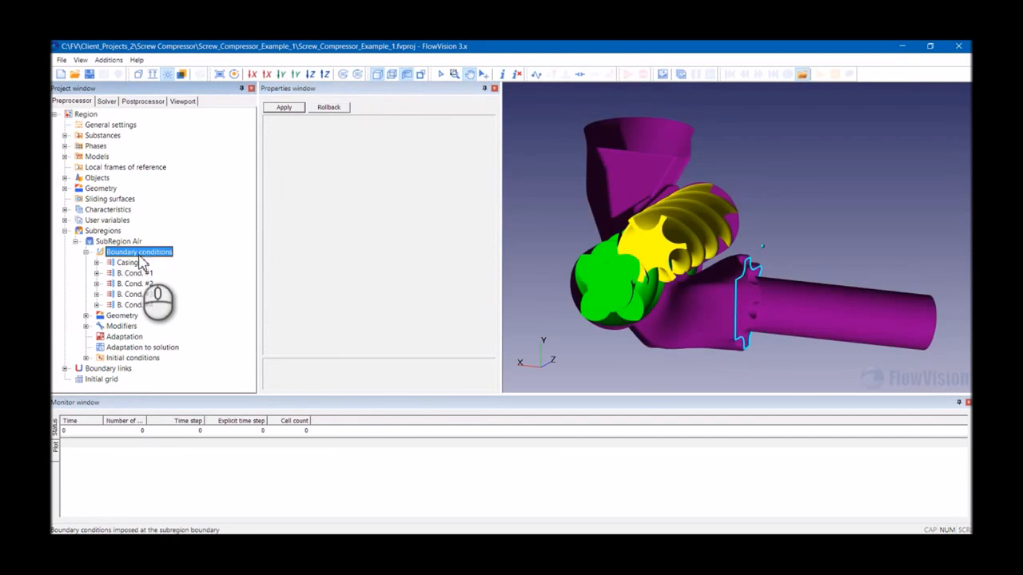
- Rename B. Cond. #1 to Inlet and change its type to Inlet/Outlet, applying both
{"action": "left_click", "coordinate": [134, 273]}
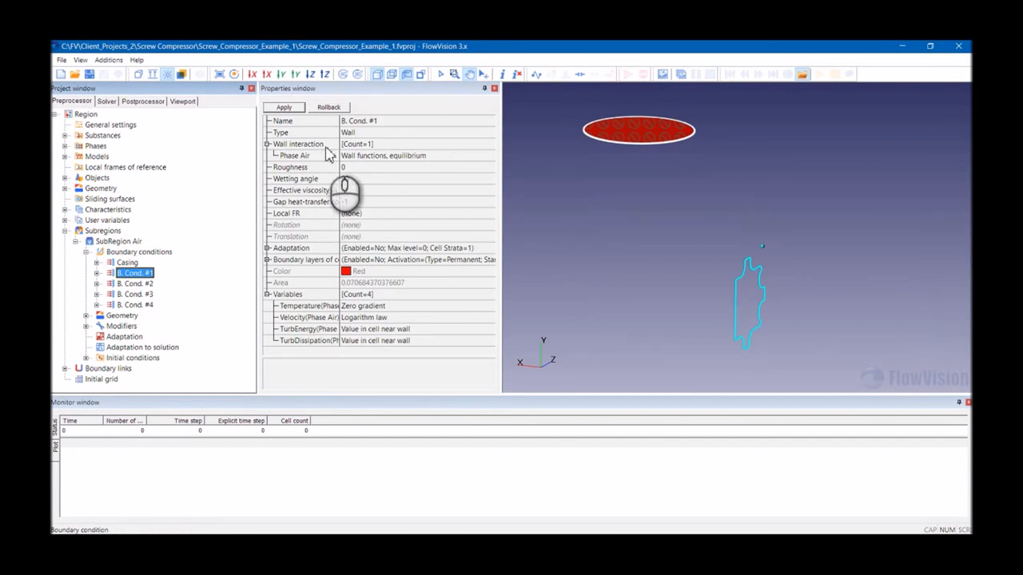
{"action": "left_click", "coordinate": [370, 124]}
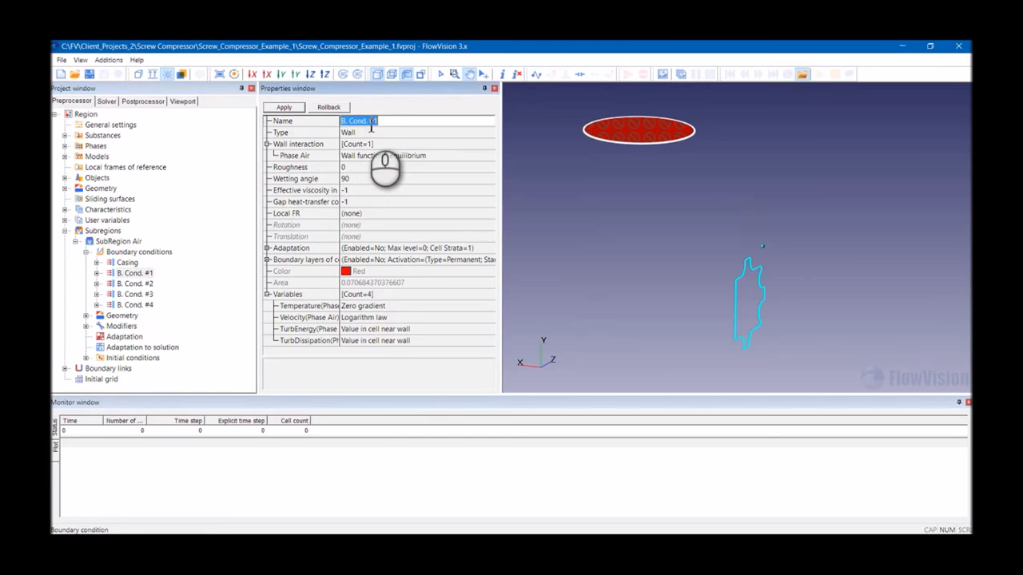
{"action": "left_click", "coordinate": [286, 107]}
{"action": "left_click", "coordinate": [358, 133]}
{"action": "left_click", "coordinate": [359, 132]}
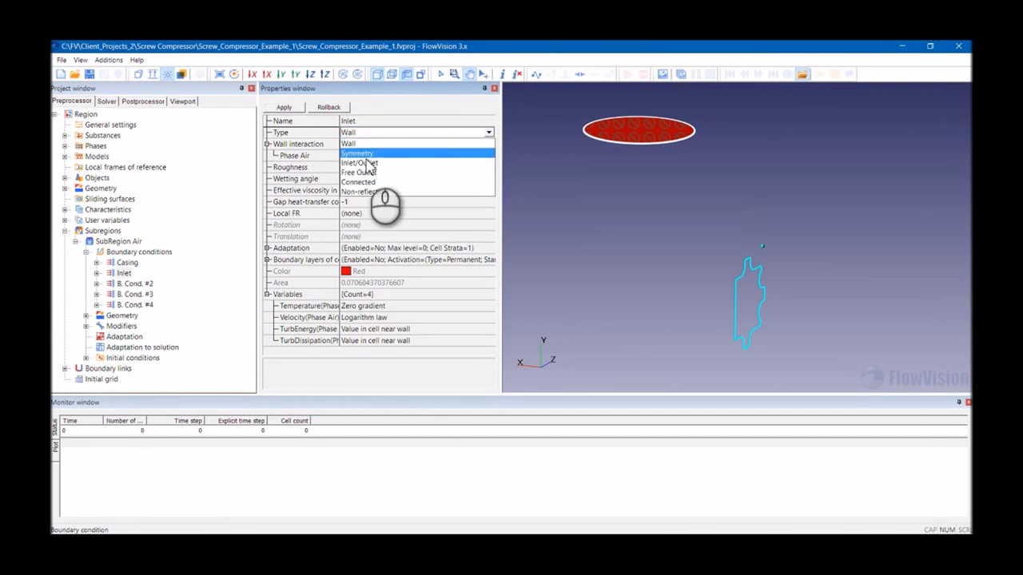
{"action": "left_click", "coordinate": [367, 163]}
{"action": "left_click", "coordinate": [285, 107]}
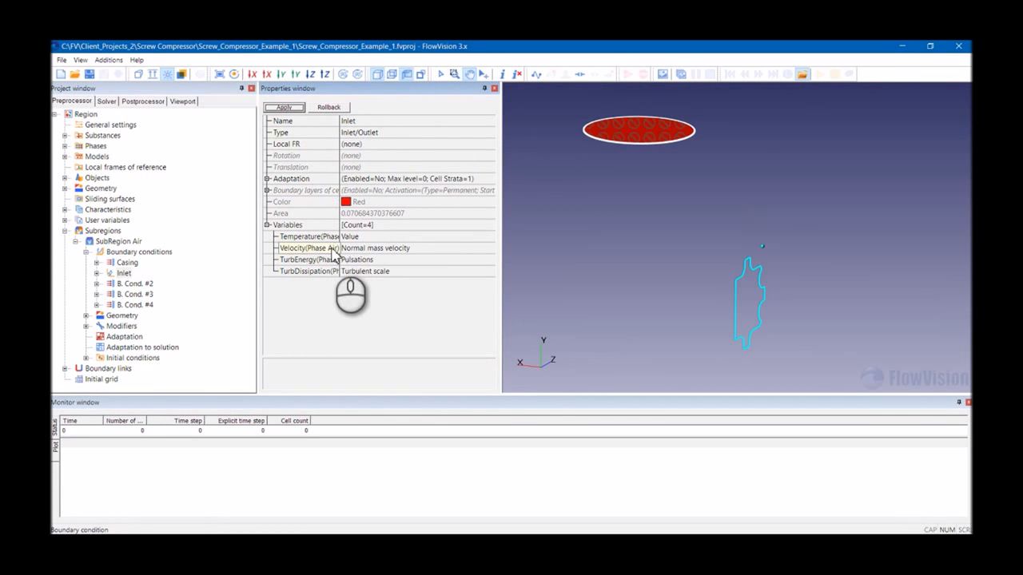
- Set the Inlet's velocity condition to Inlet pressure and apply
{"action": "left_click", "coordinate": [352, 249]}
{"action": "left_click", "coordinate": [364, 249]}
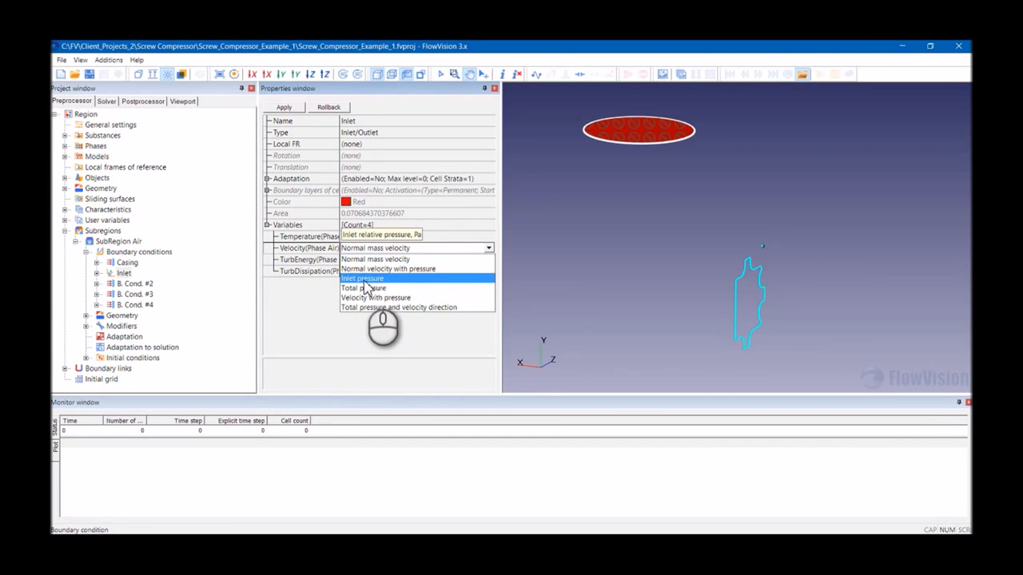
{"action": "left_click", "coordinate": [364, 282]}
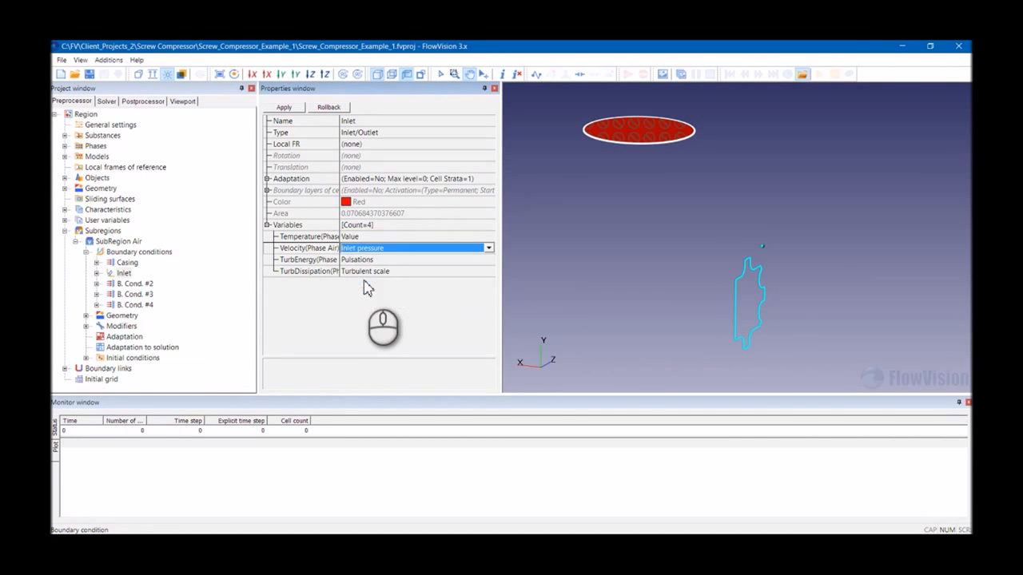
{"action": "left_click", "coordinate": [296, 110]}
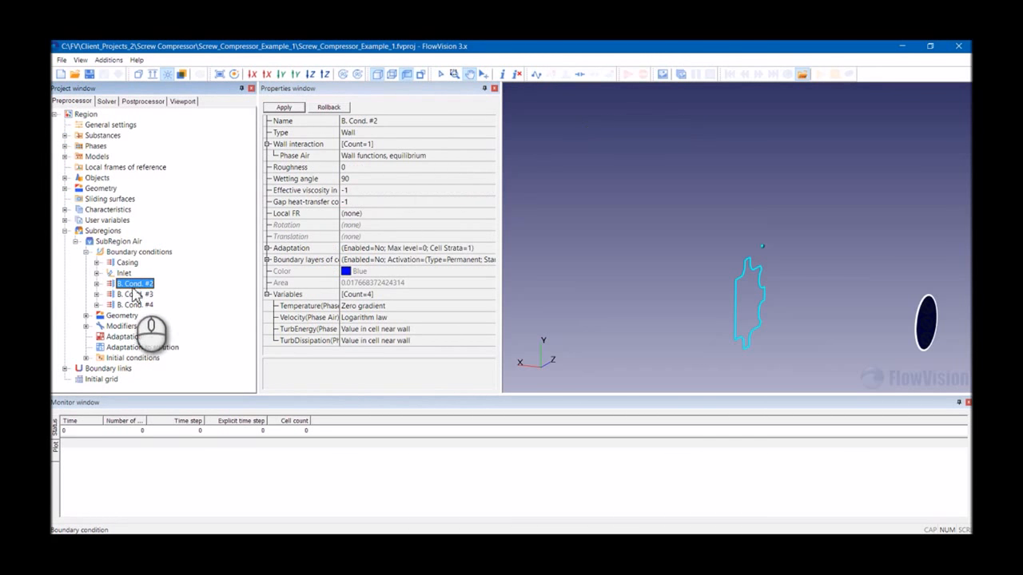
- Rename B. Cond. #2 to Outlet, set its type to Free Outlet with Pressure velocity, and apply
{"action": "left_click", "coordinate": [381, 120]}
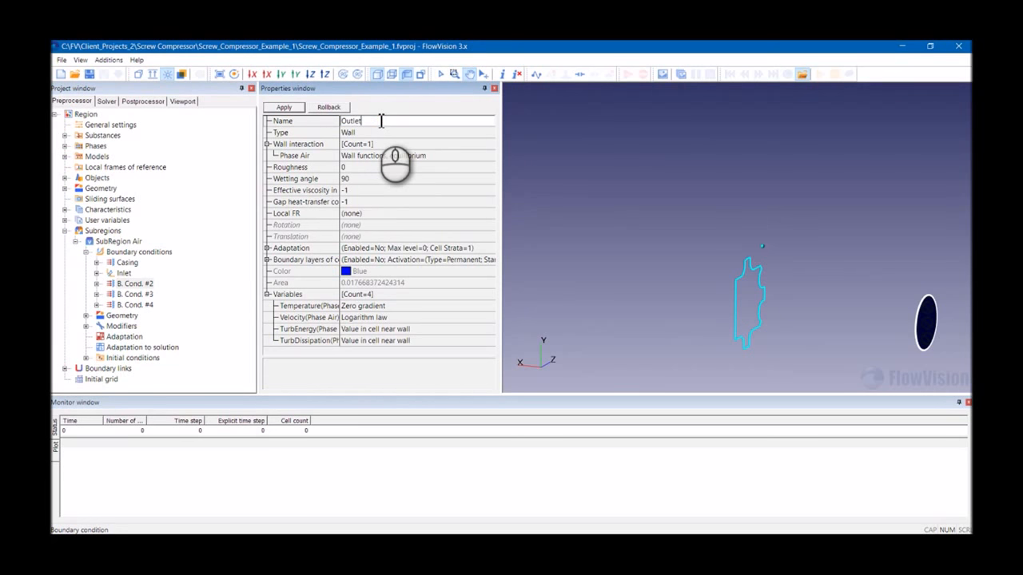
{"action": "left_click", "coordinate": [372, 133]}
{"action": "left_click", "coordinate": [372, 133]}
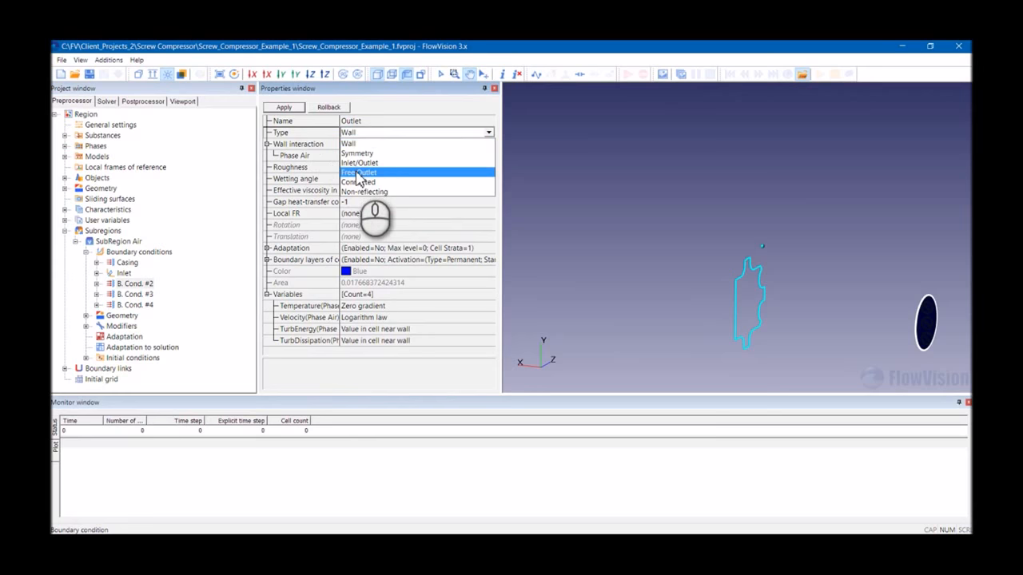
{"action": "left_click", "coordinate": [357, 173]}
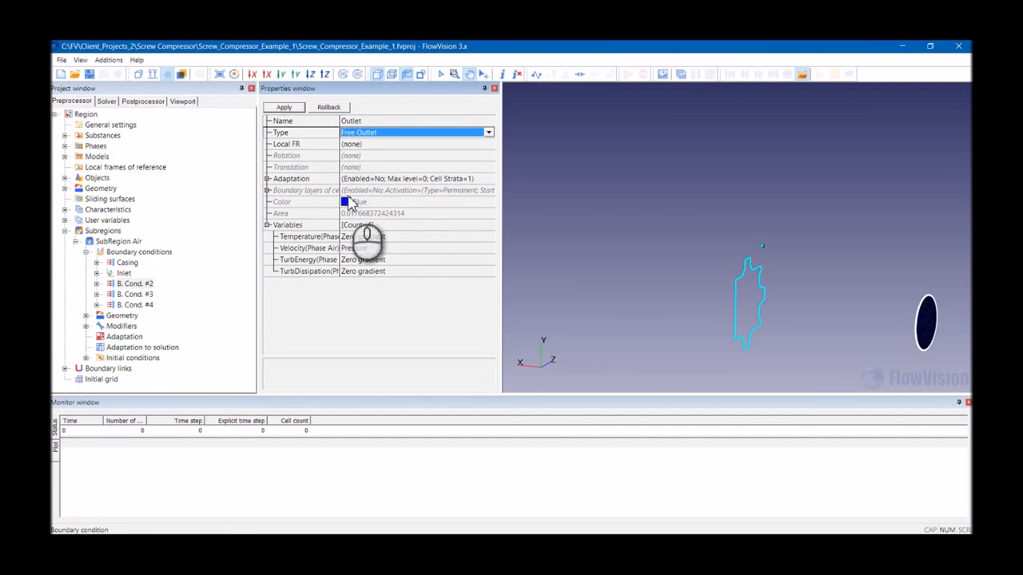
{"action": "left_click", "coordinate": [334, 249]}
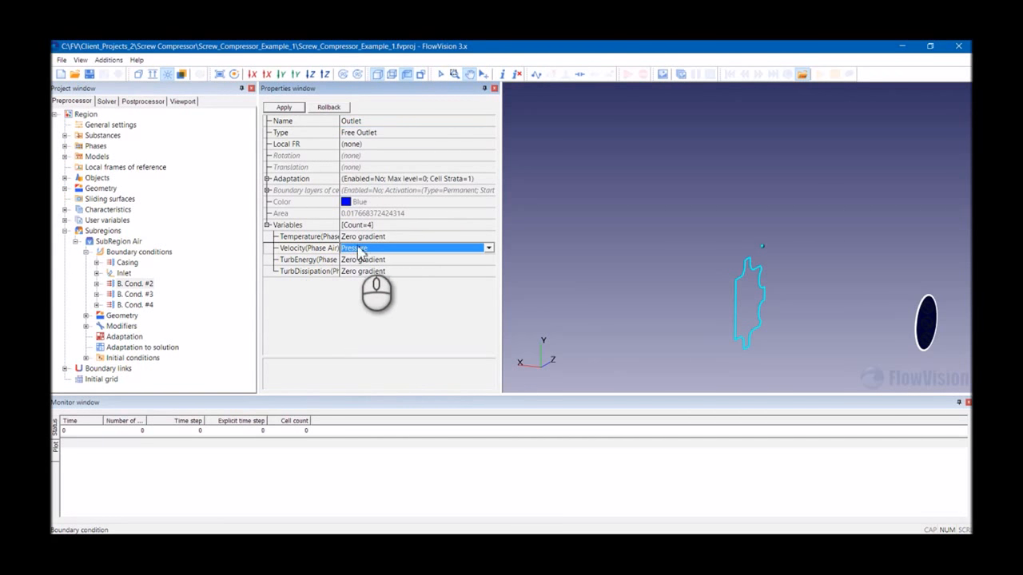
{"action": "left_click", "coordinate": [358, 247]}
{"action": "left_click", "coordinate": [359, 256]}
{"action": "left_click", "coordinate": [283, 107]}
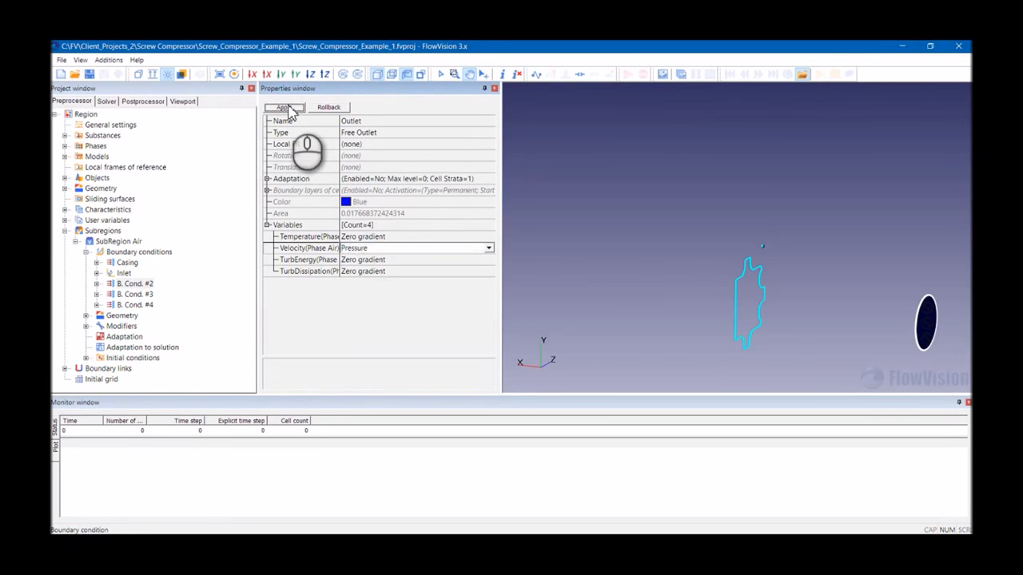
- Rename B. Cond. #3 to Male and B. Cond. #4 to Female, applying the names
{"action": "left_click", "coordinate": [135, 295]}
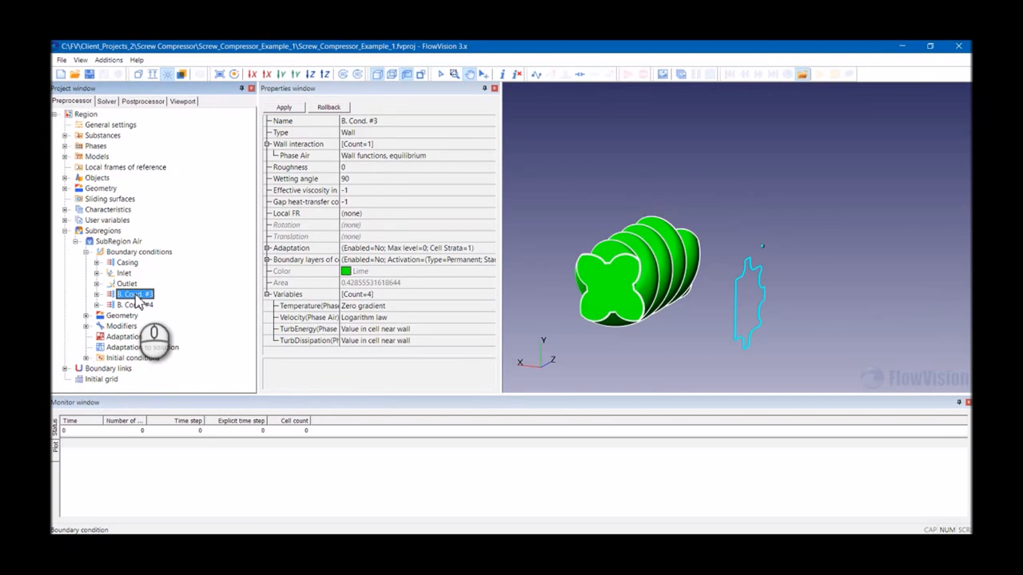
{"action": "left_click", "coordinate": [378, 121]}
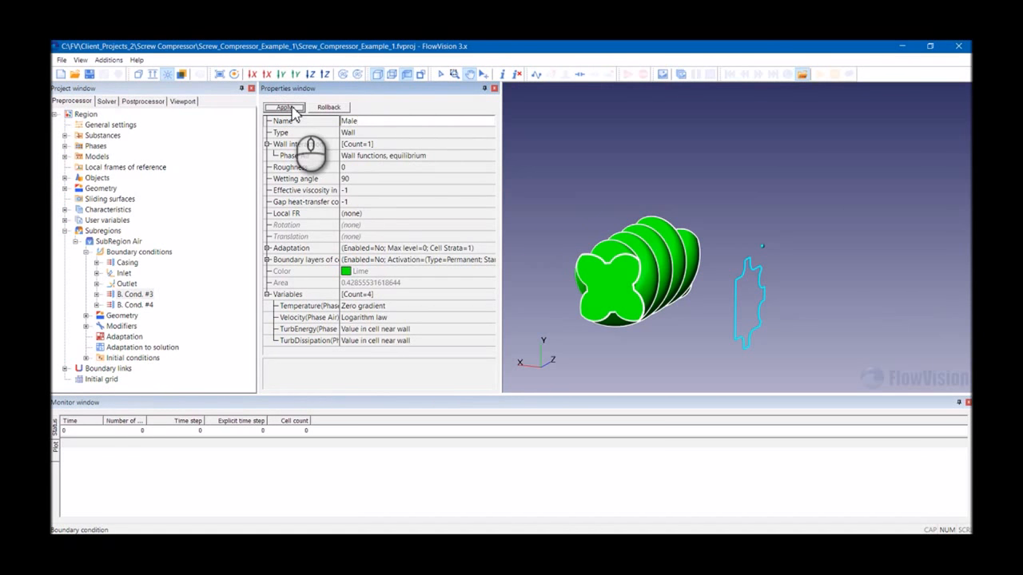
{"action": "left_click", "coordinate": [134, 304]}
{"action": "left_click", "coordinate": [388, 122]}
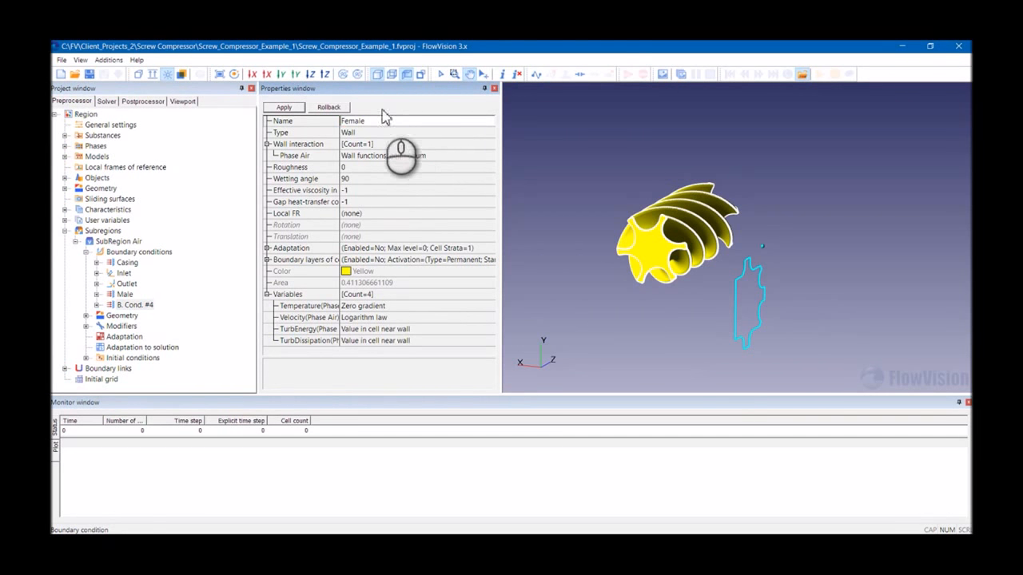
{"action": "left_click", "coordinate": [283, 107]}
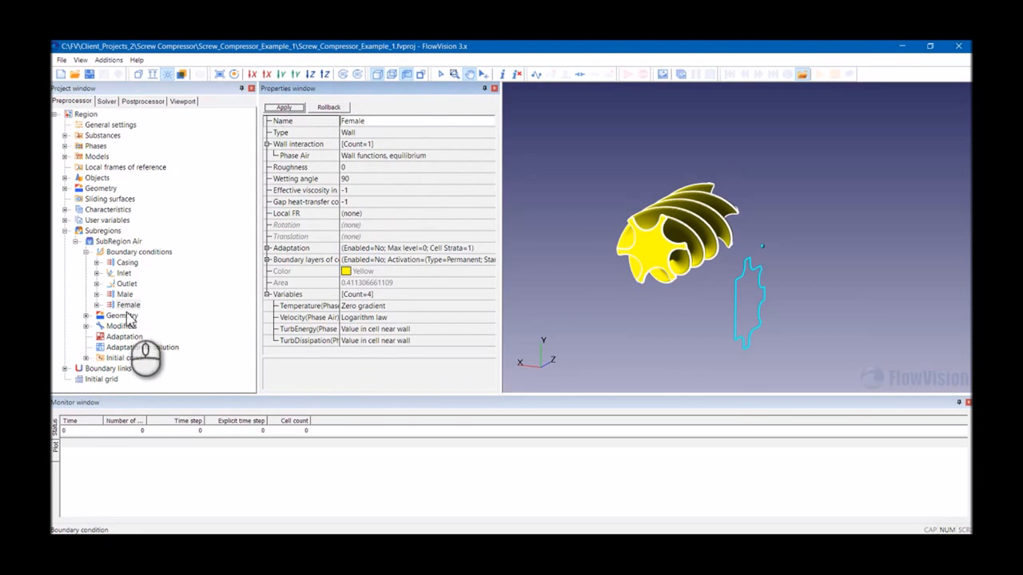
- Set the Inlet's temperature value to 20 and open its inlet pressure value
{"action": "left_click", "coordinate": [97, 273]}
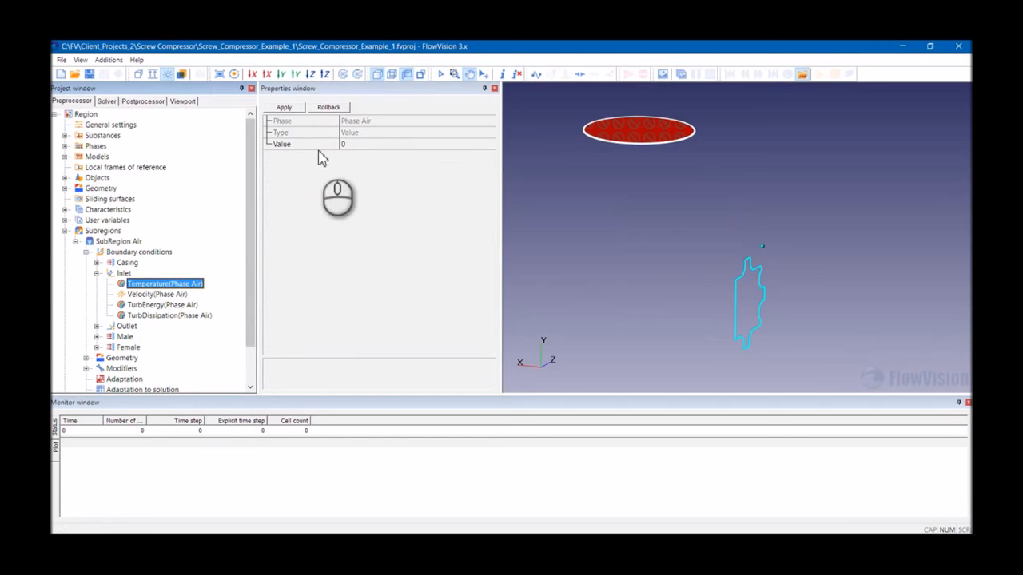
{"action": "left_click", "coordinate": [349, 145]}
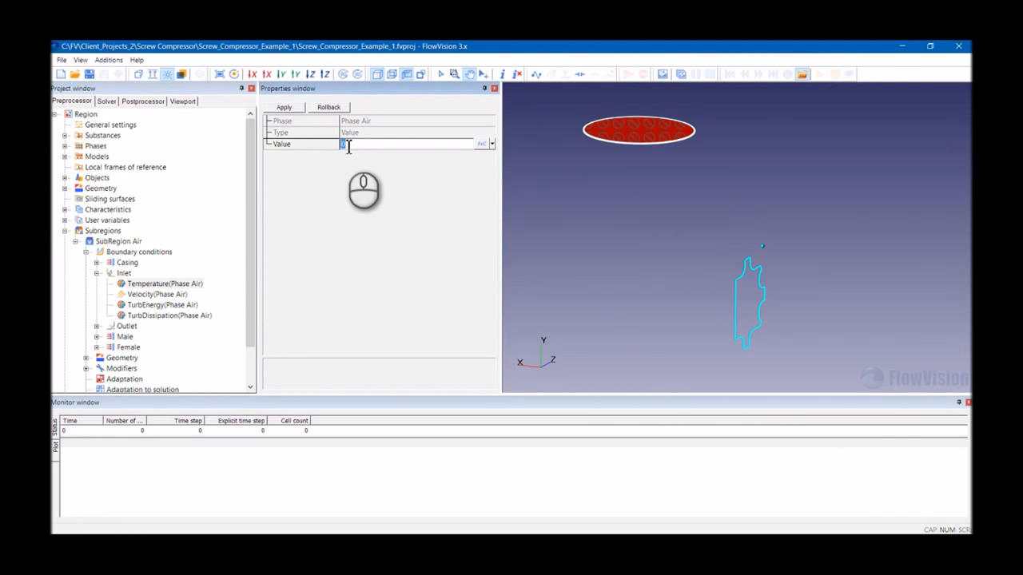
{"action": "type", "text": "20"}
{"action": "left_click", "coordinate": [285, 108]}
{"action": "left_click", "coordinate": [156, 294]}
{"action": "left_click", "coordinate": [377, 132]}
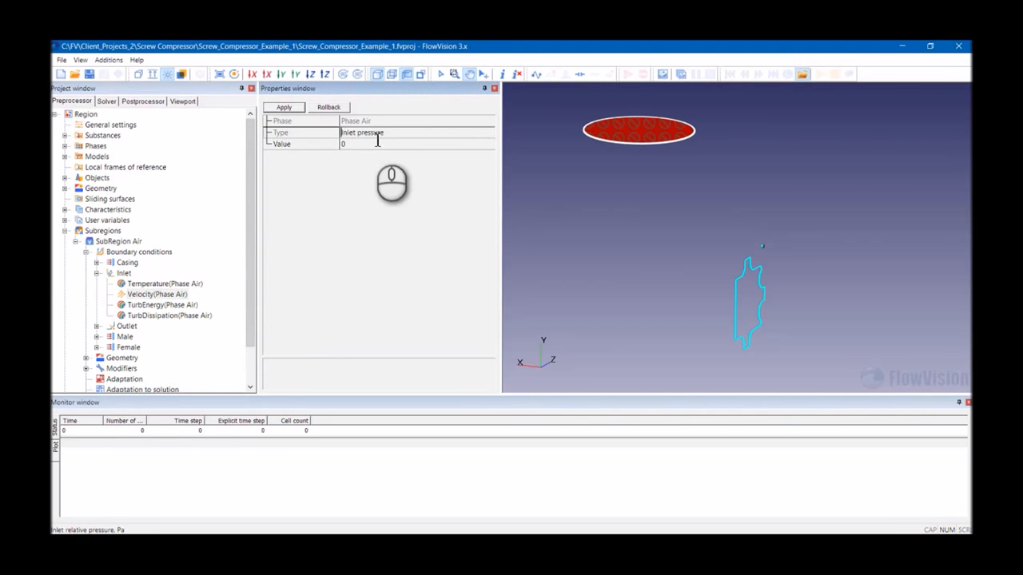
{"action": "left_click", "coordinate": [356, 144]}
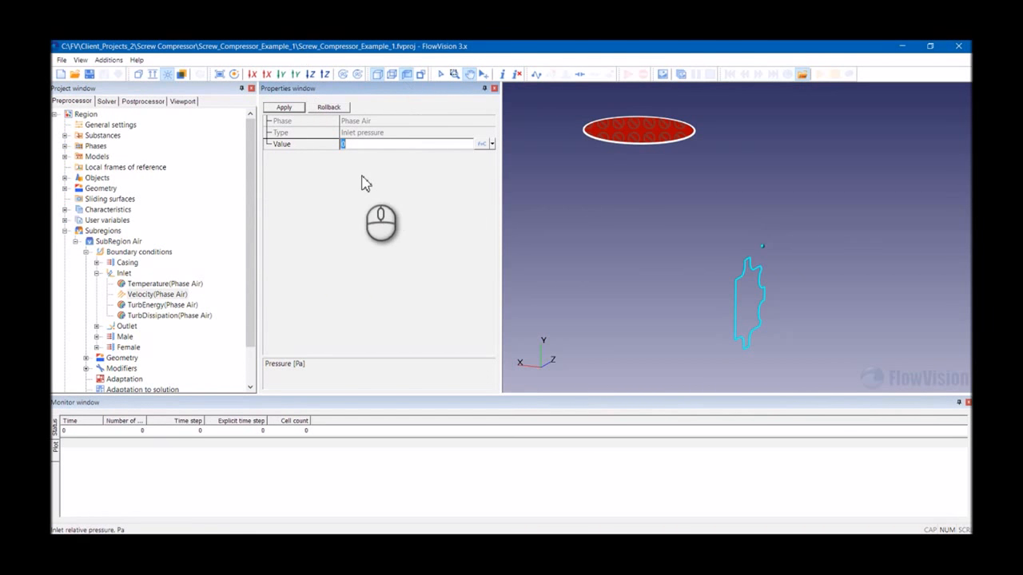
- Set the Inlet's turbulent energy pulsations to 0.01 and turbulent scale to 0.001, applying each
{"action": "left_click", "coordinate": [165, 303]}
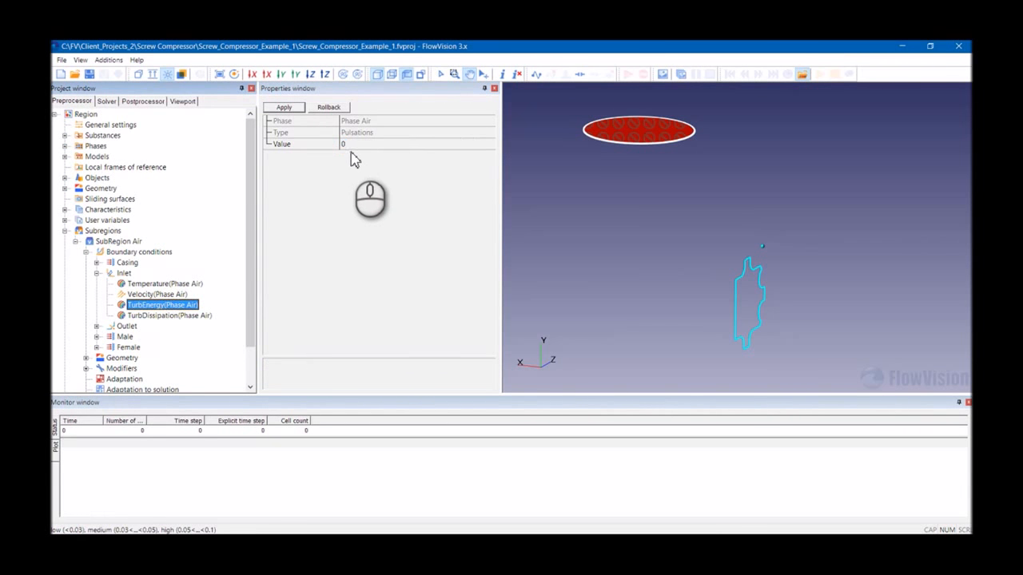
{"action": "left_click", "coordinate": [351, 148]}
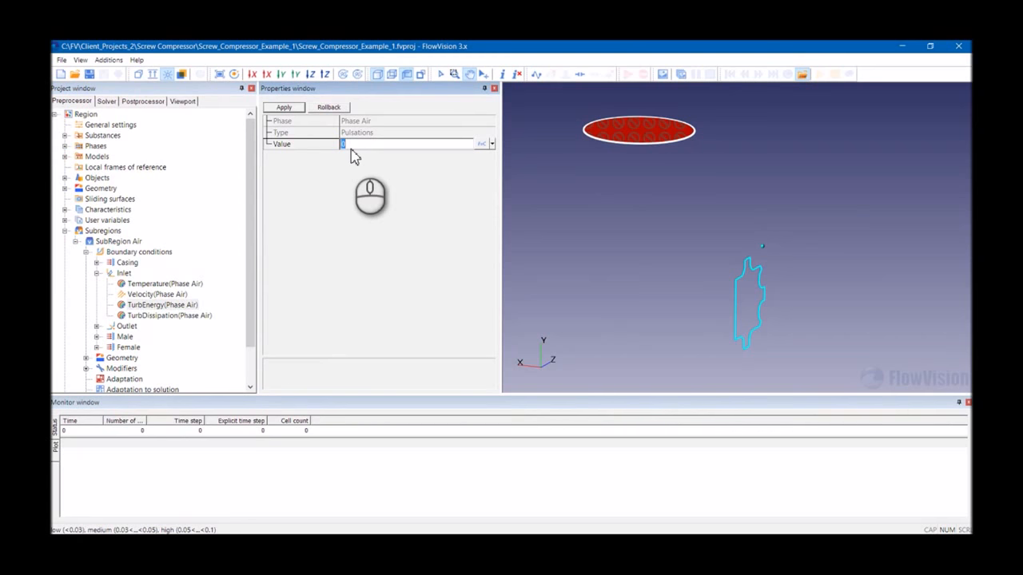
{"action": "left_click", "coordinate": [282, 108]}
{"action": "left_click", "coordinate": [168, 316]}
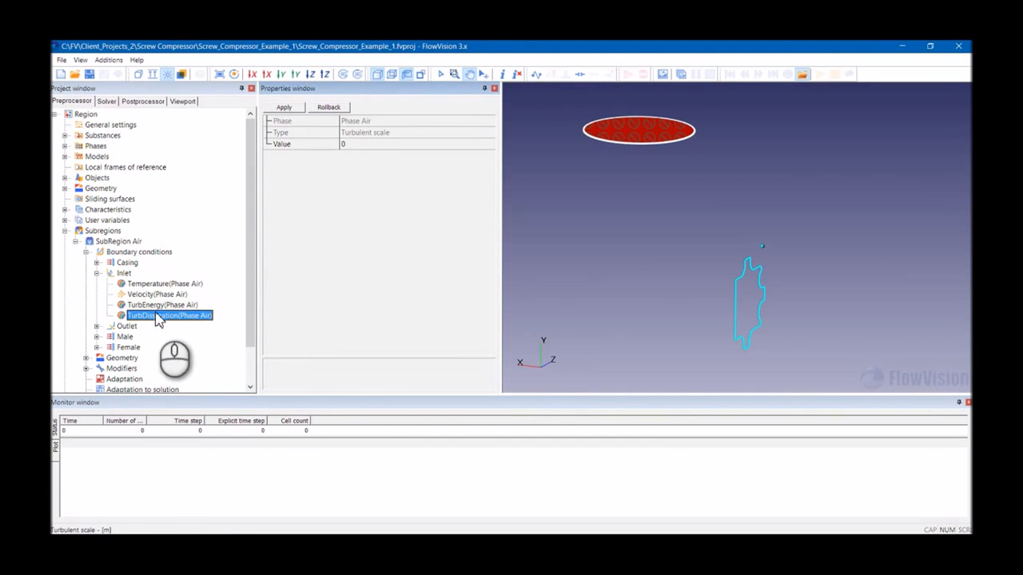
{"action": "left_click", "coordinate": [360, 145]}
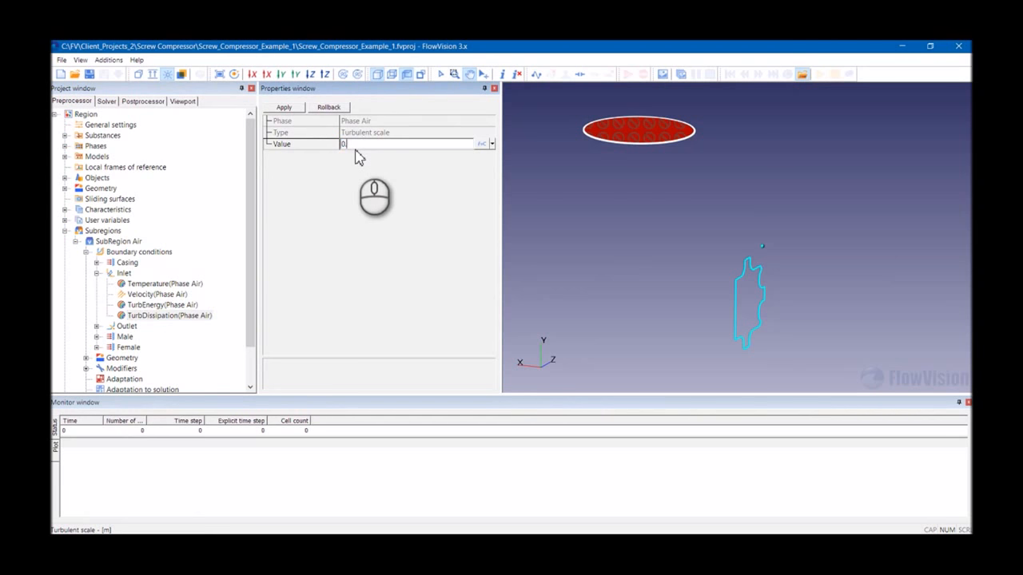
{"action": "left_click", "coordinate": [284, 107]}
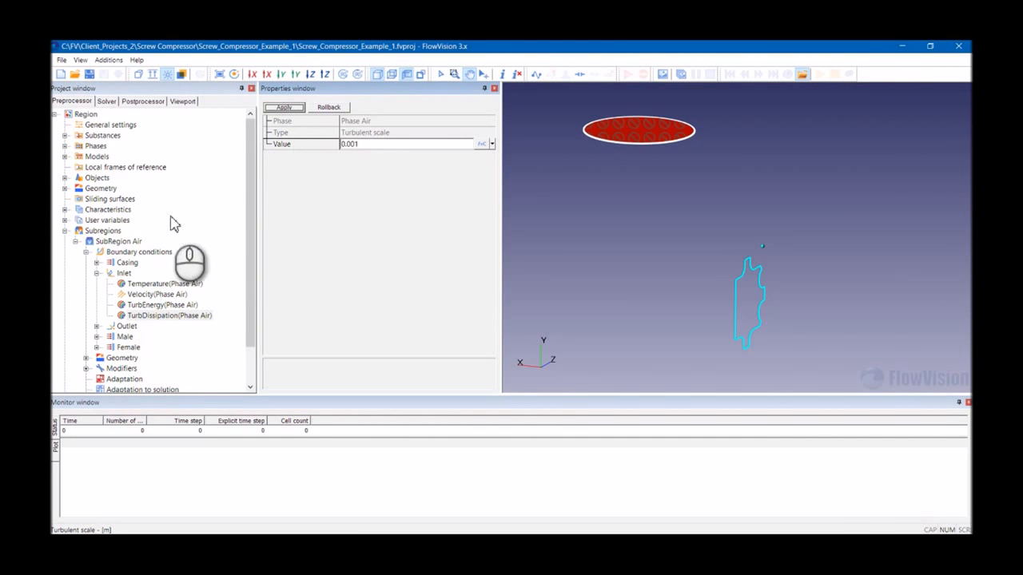
- Set the Outlet's pressure value to 200000 and apply
{"action": "left_click", "coordinate": [96, 274]}
{"action": "left_click", "coordinate": [108, 284]}
{"action": "left_click", "coordinate": [96, 284]}
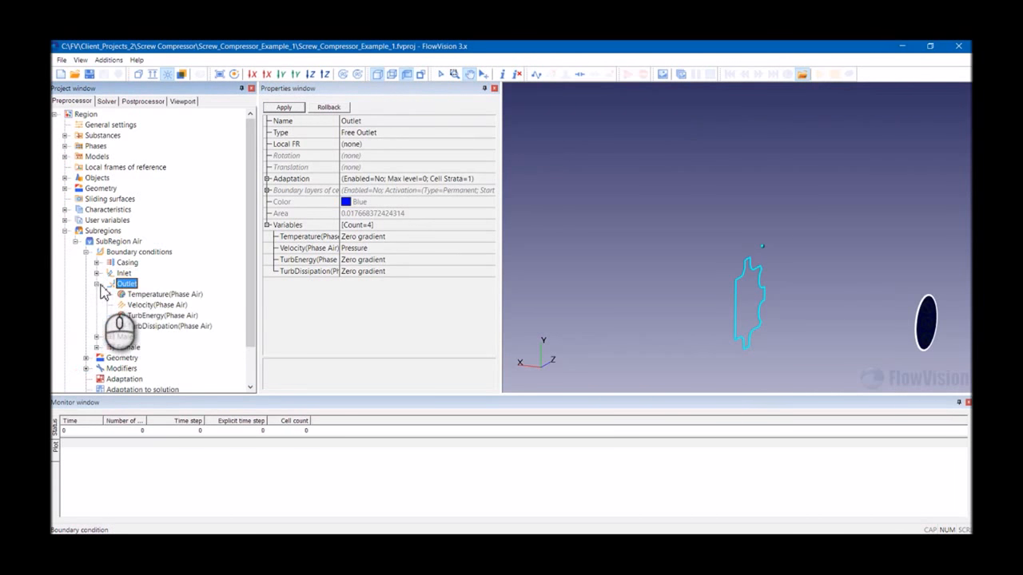
{"action": "left_click", "coordinate": [141, 300]}
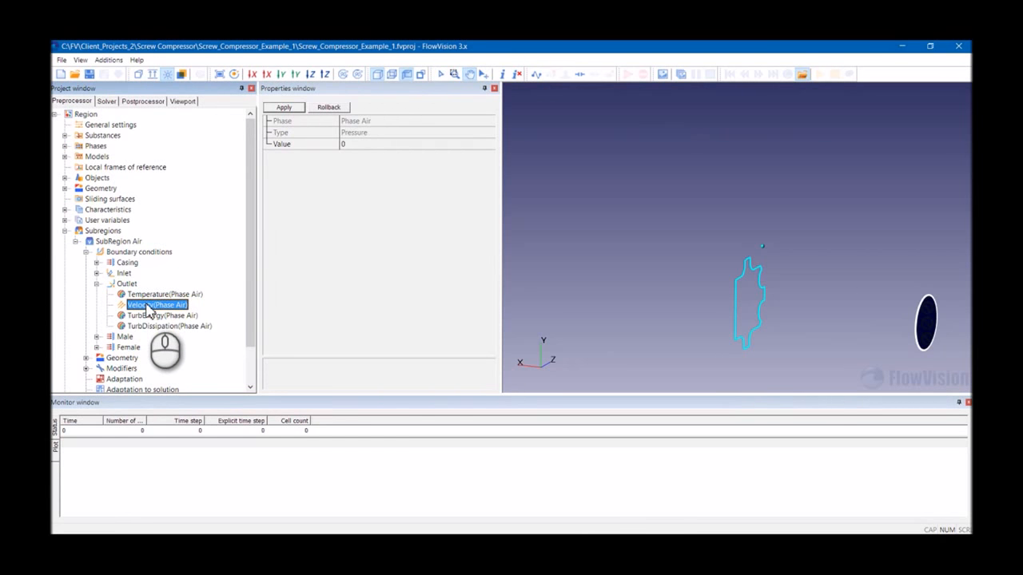
{"action": "left_click", "coordinate": [361, 144]}
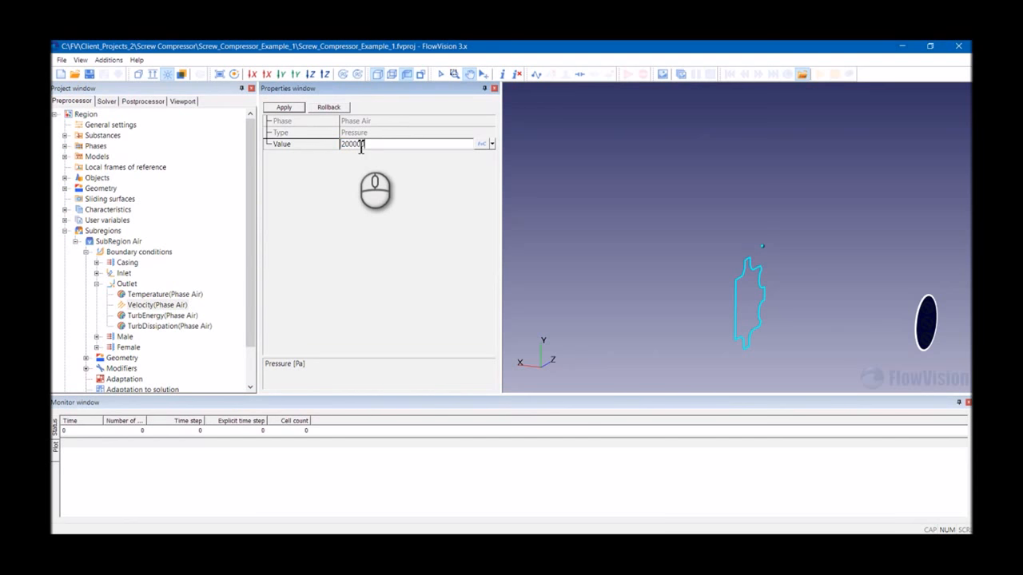
{"action": "left_click", "coordinate": [292, 108]}
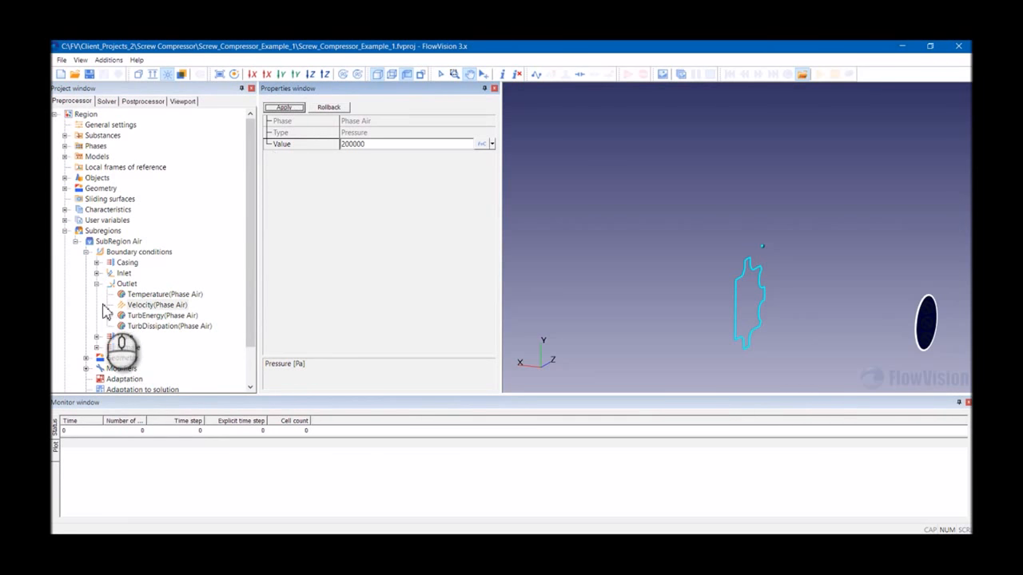
- Review the Inlet and Outlet boundary variable settings, then collapse the subregion tree
{"action": "left_click", "coordinate": [97, 274]}
{"action": "scroll", "coordinate": [116, 289], "scroll_direction": "down", "scroll_amount": 3}
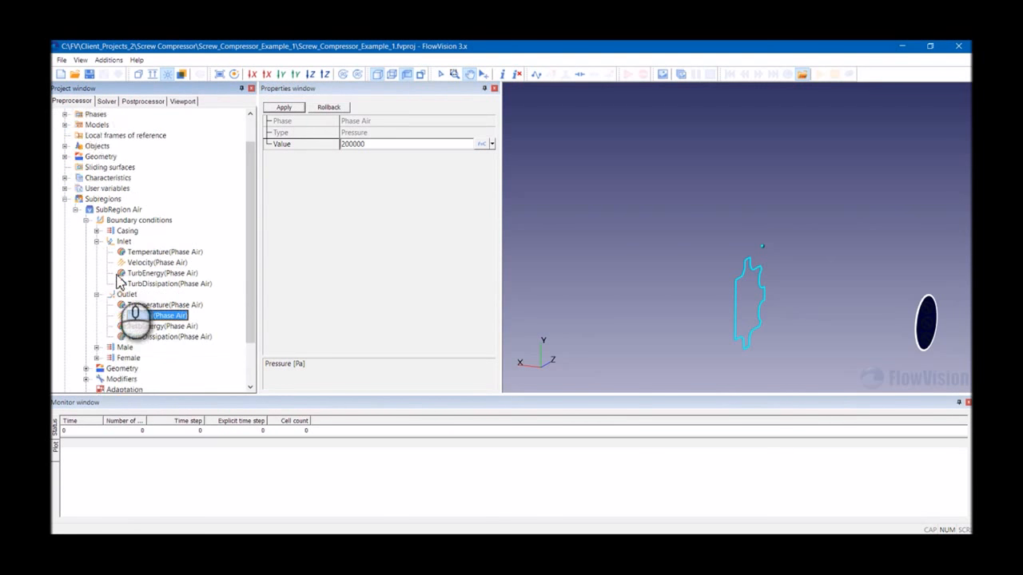
{"action": "left_click", "coordinate": [134, 201]}
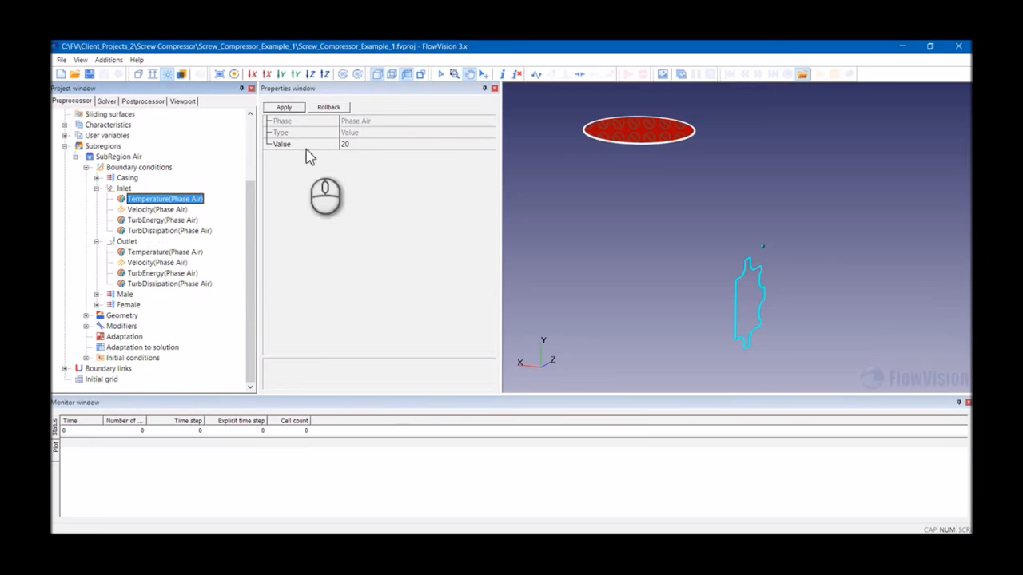
{"action": "left_click", "coordinate": [175, 210]}
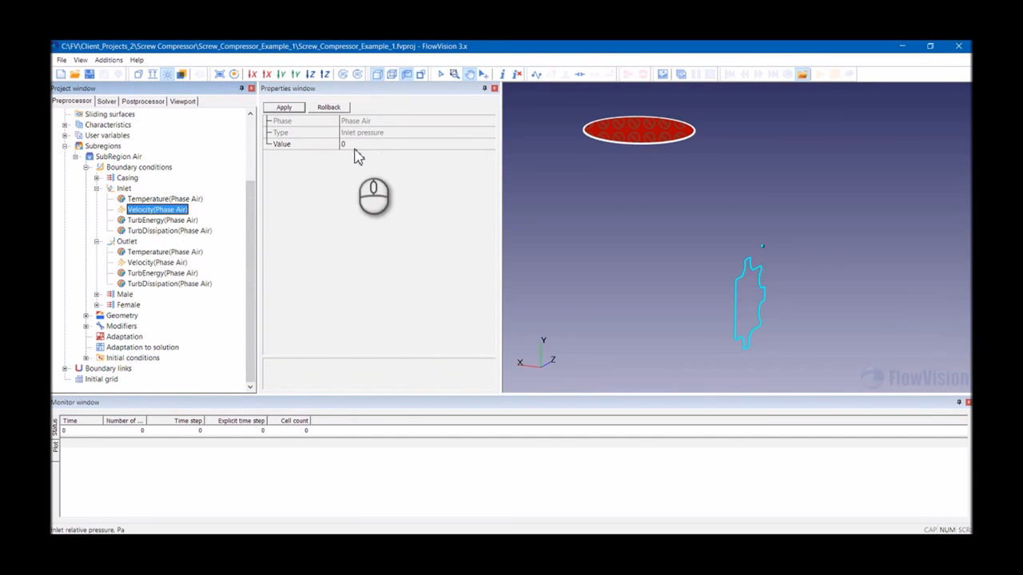
{"action": "left_click", "coordinate": [164, 220]}
{"action": "left_click", "coordinate": [167, 232]}
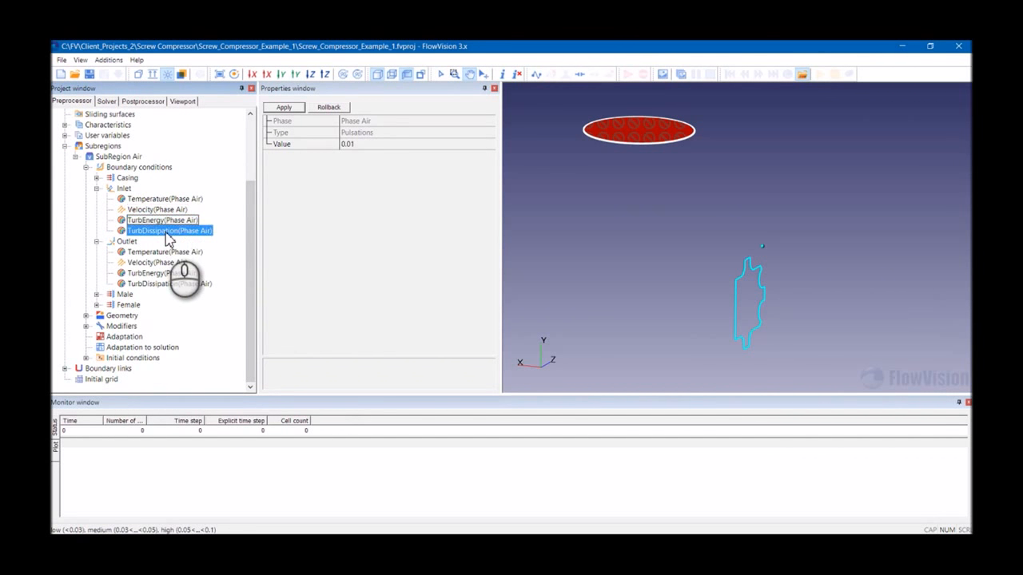
{"action": "left_click", "coordinate": [144, 263]}
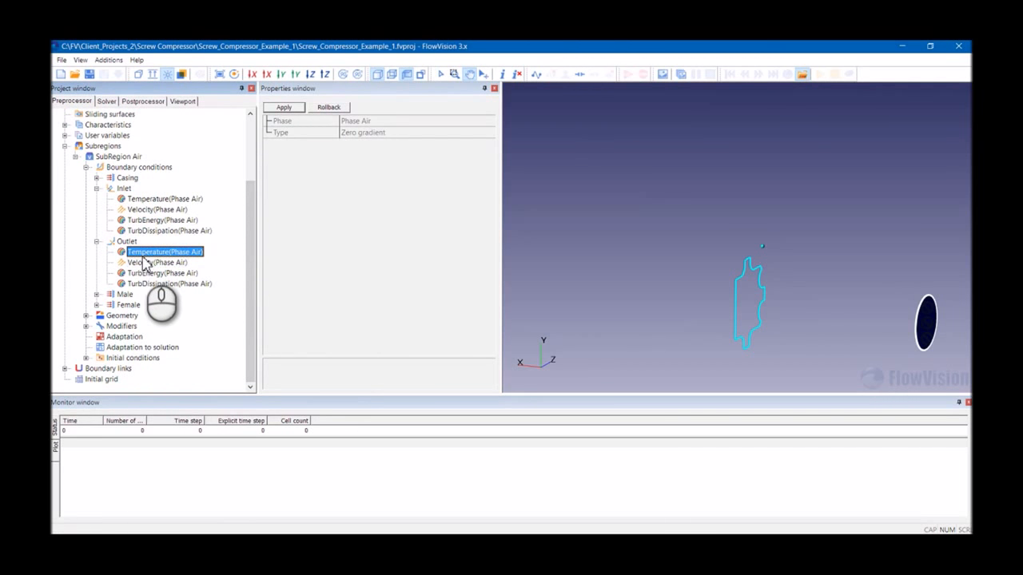
{"action": "scroll", "coordinate": [144, 259], "scroll_direction": "up", "scroll_amount": 3}
{"action": "left_click", "coordinate": [96, 326]}
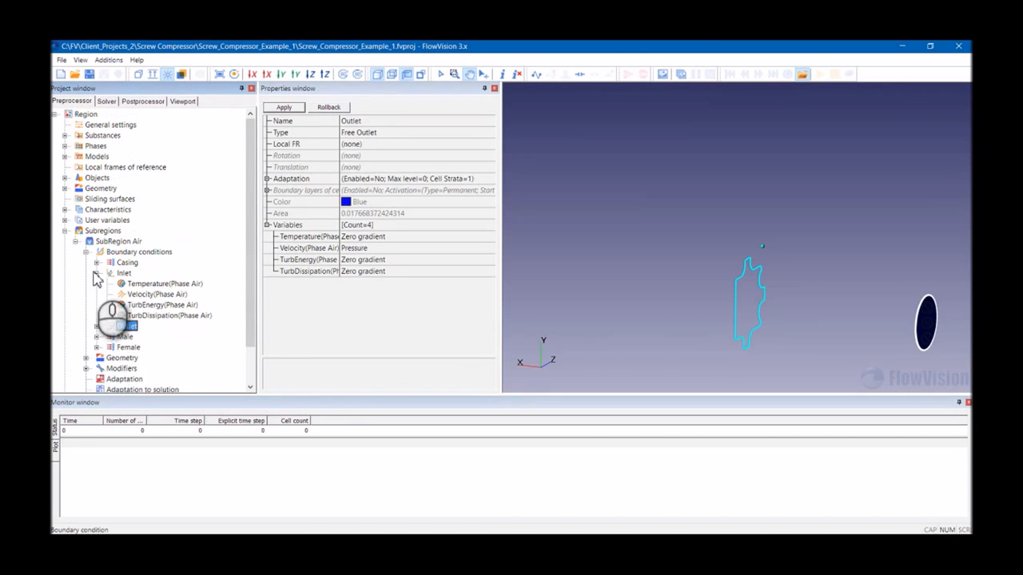
{"action": "left_click", "coordinate": [95, 273]}
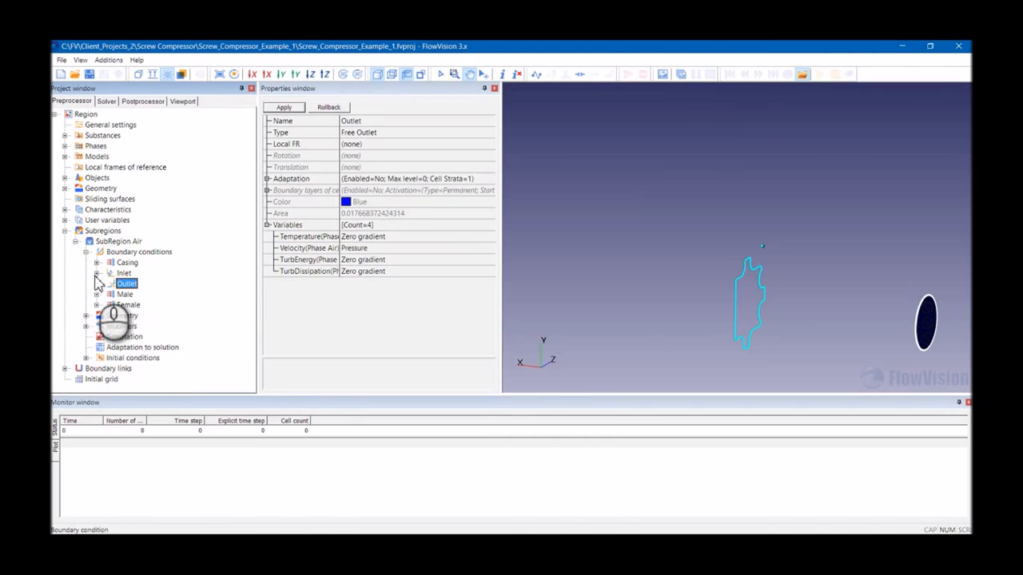
{"action": "left_click", "coordinate": [85, 251]}
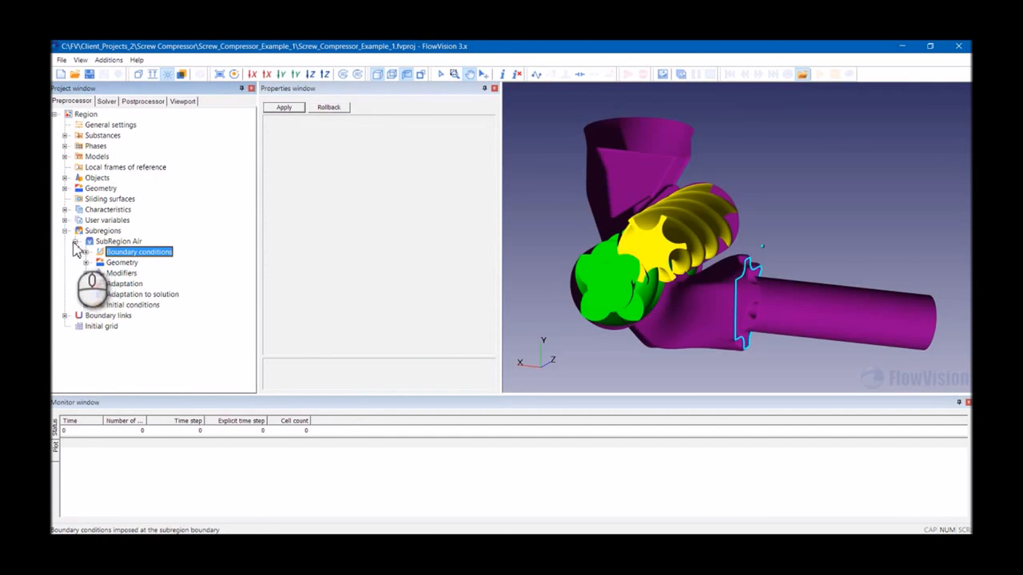
{"action": "left_click", "coordinate": [75, 241]}
{"action": "left_click", "coordinate": [65, 230]}
- Set the Model Air initial data temperature value to 100 and apply
{"action": "left_click", "coordinate": [64, 156]}
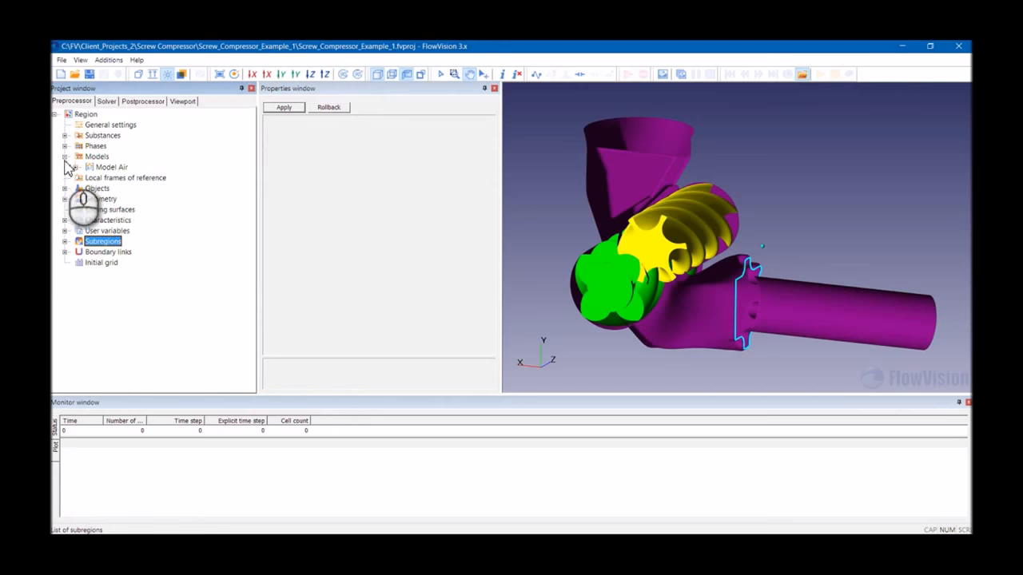
{"action": "left_click", "coordinate": [74, 167]}
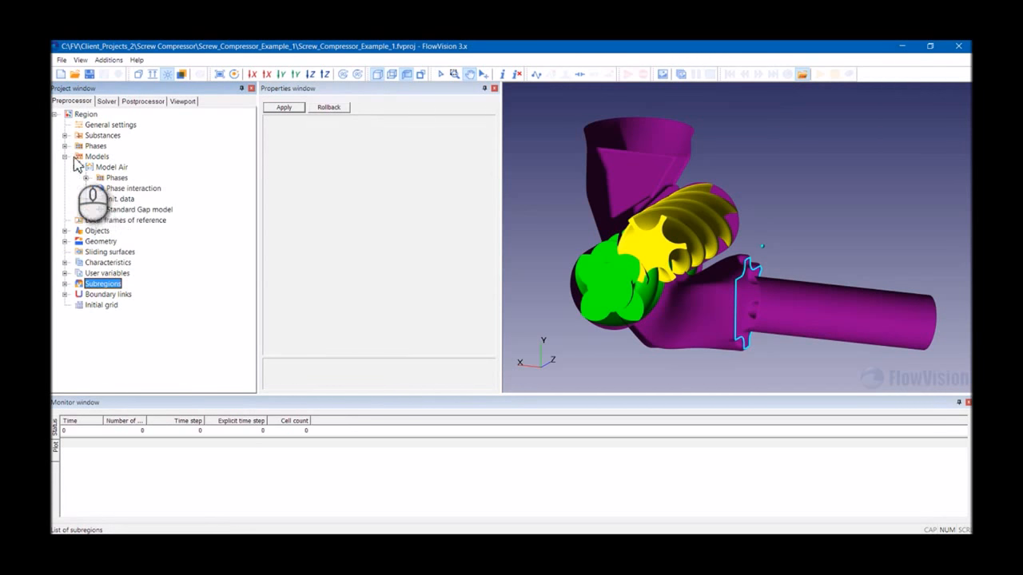
{"action": "left_click", "coordinate": [87, 199]}
{"action": "left_click", "coordinate": [94, 211]}
{"action": "left_click", "coordinate": [96, 210]}
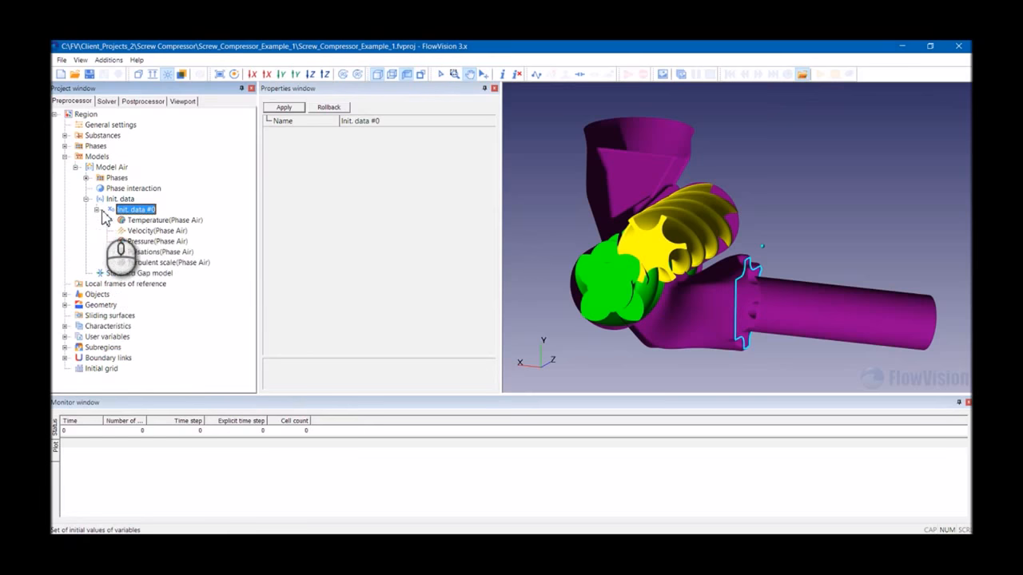
{"action": "left_click", "coordinate": [153, 222]}
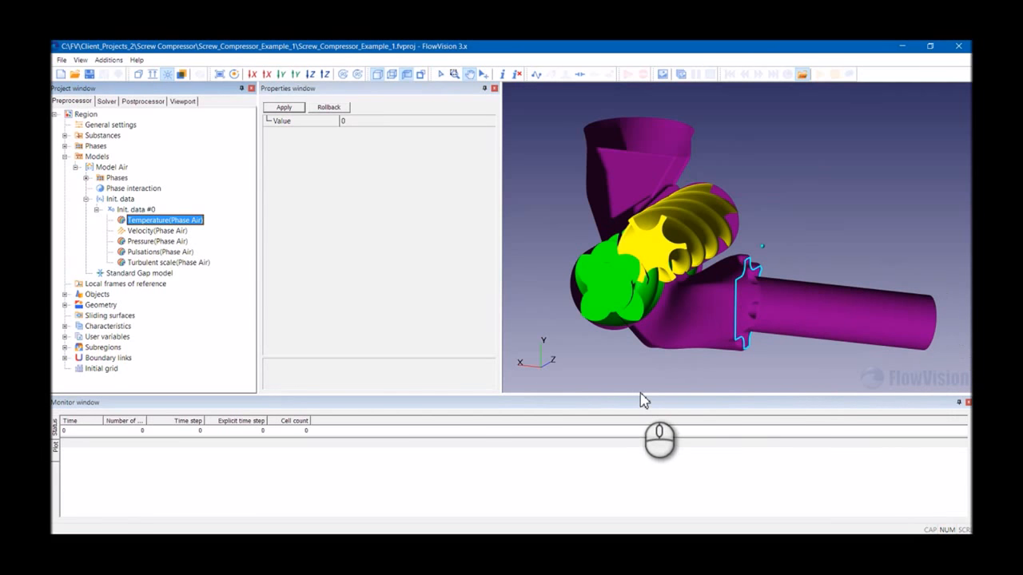
{"action": "left_click", "coordinate": [139, 211]}
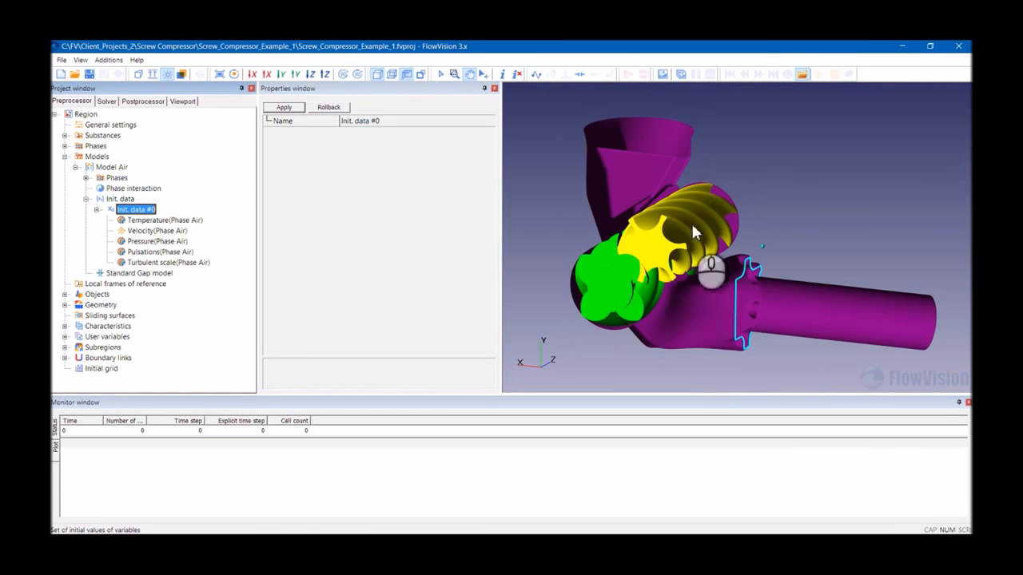
{"action": "left_click", "coordinate": [161, 221]}
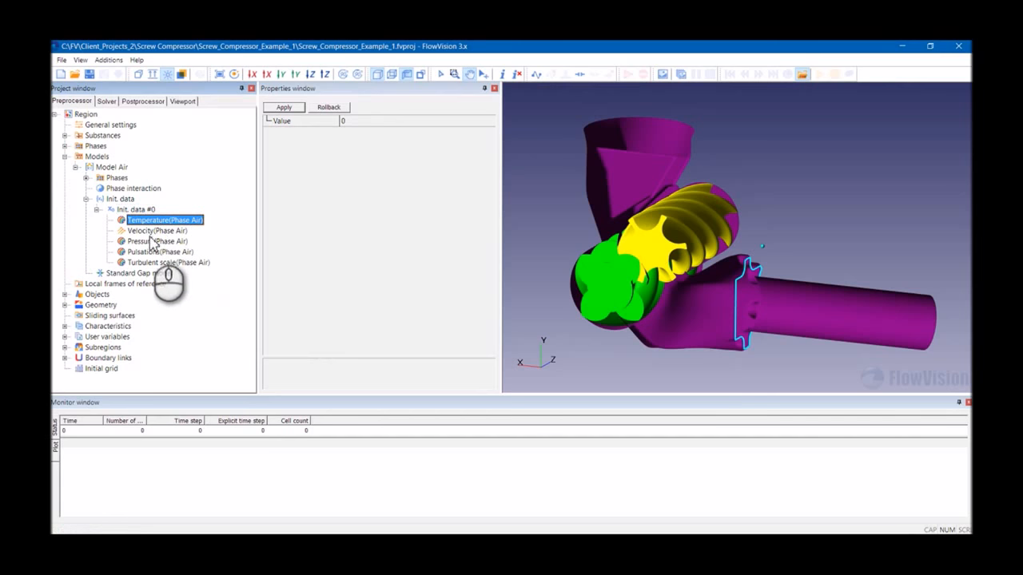
{"action": "left_click", "coordinate": [367, 121]}
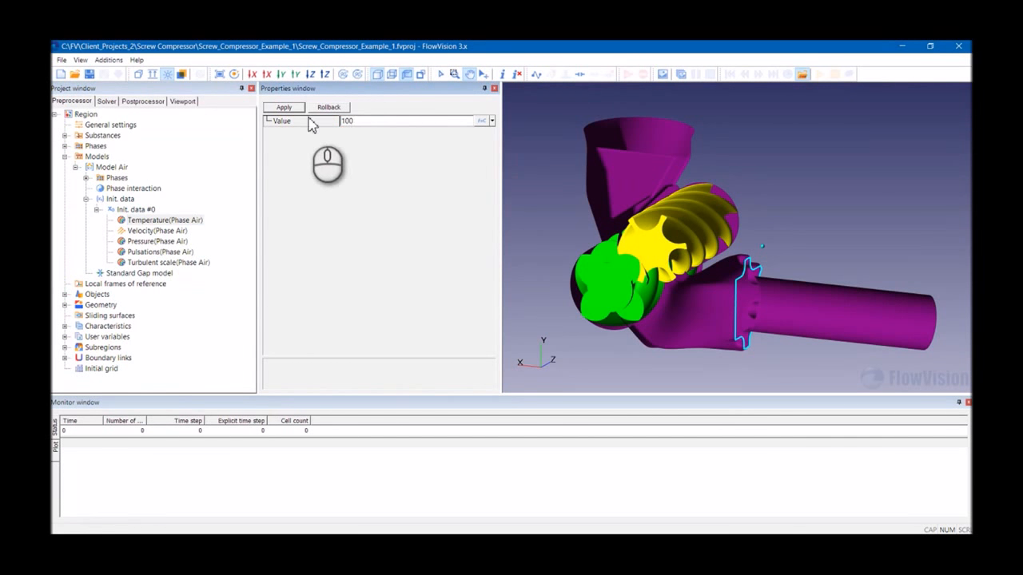
{"action": "left_click", "coordinate": [285, 108]}
- Set the initial data pressure value to 200000 and apply
{"action": "left_click", "coordinate": [158, 230]}
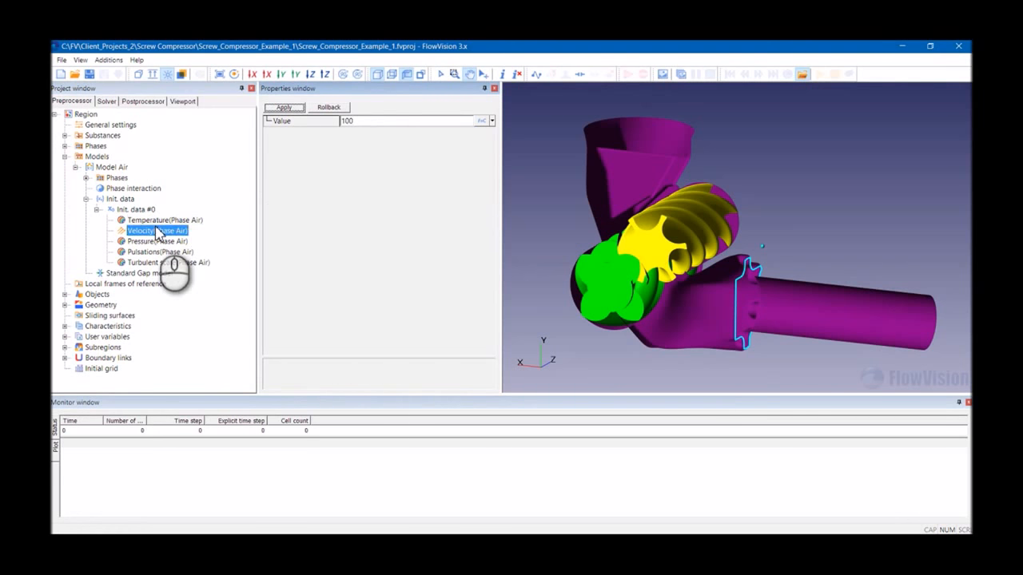
{"action": "left_click", "coordinate": [158, 241]}
{"action": "left_click", "coordinate": [357, 121]}
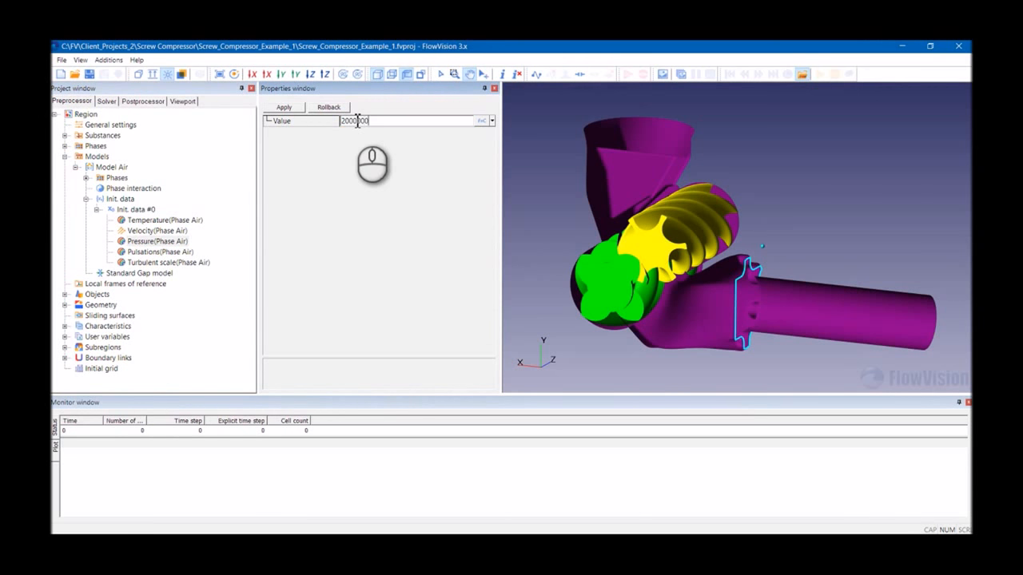
{"action": "left_click", "coordinate": [285, 107]}
{"action": "left_click", "coordinate": [150, 253]}
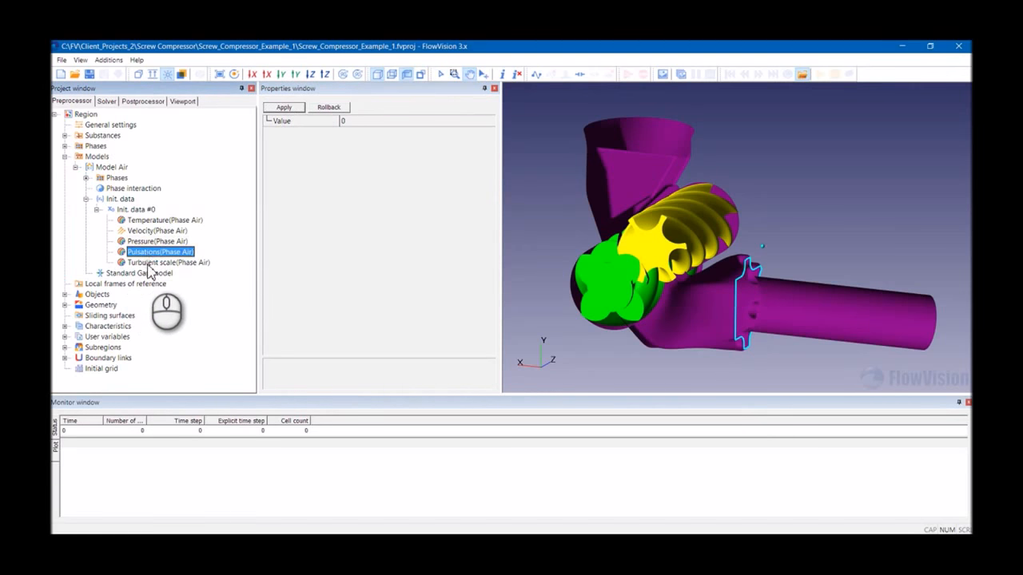
{"action": "left_click", "coordinate": [96, 209]}
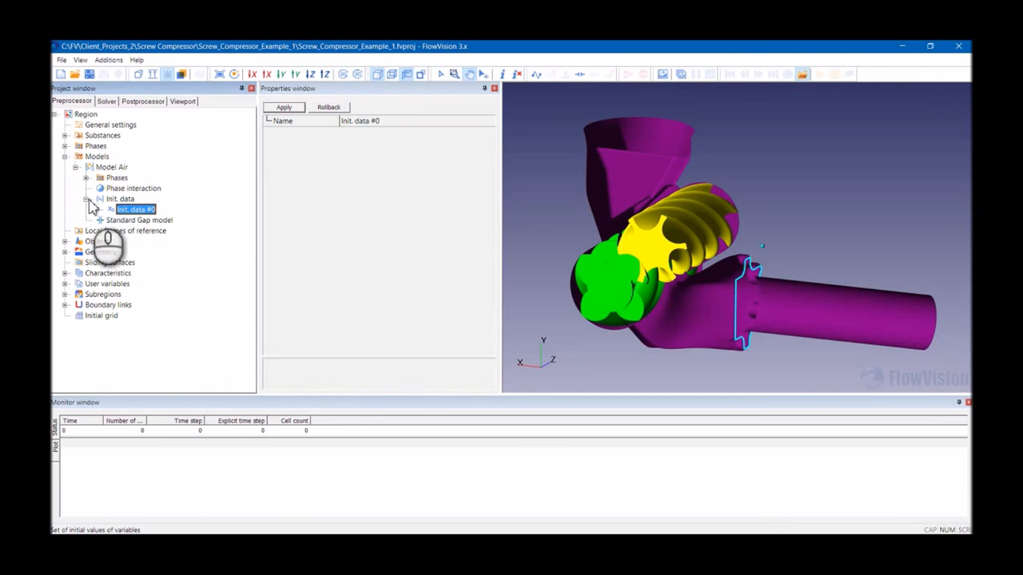
{"action": "left_click", "coordinate": [85, 198]}
{"action": "left_click", "coordinate": [75, 167]}
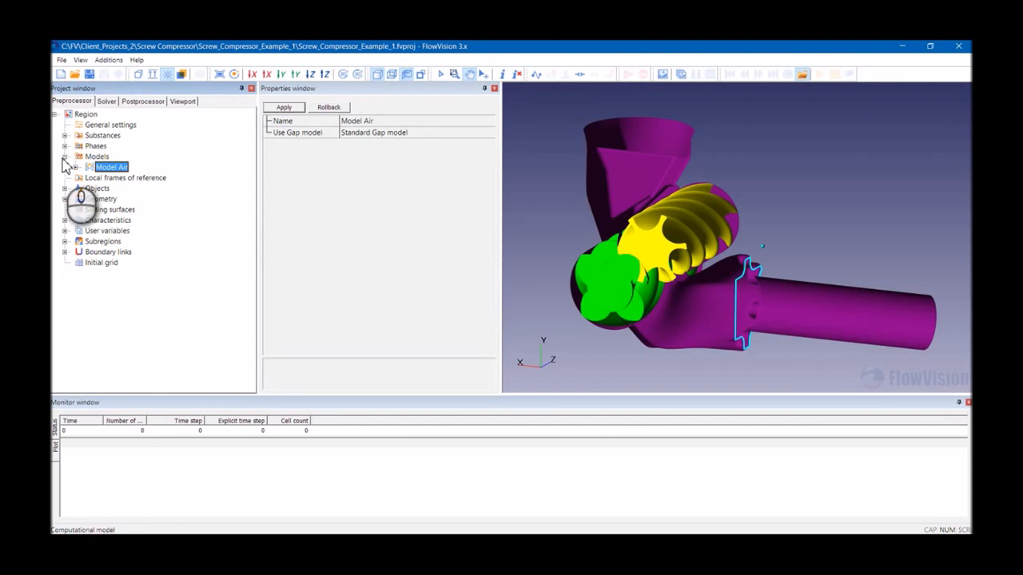
{"action": "left_click", "coordinate": [65, 157]}
- Batch import the Initialization_Box file as a new object
{"action": "right_click", "coordinate": [100, 177]}
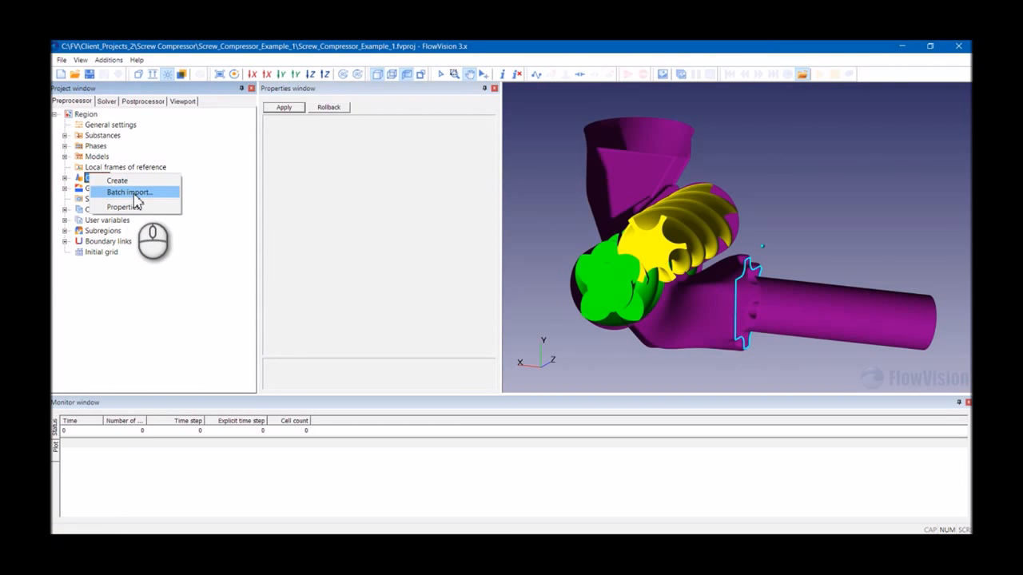
{"action": "left_click", "coordinate": [127, 193]}
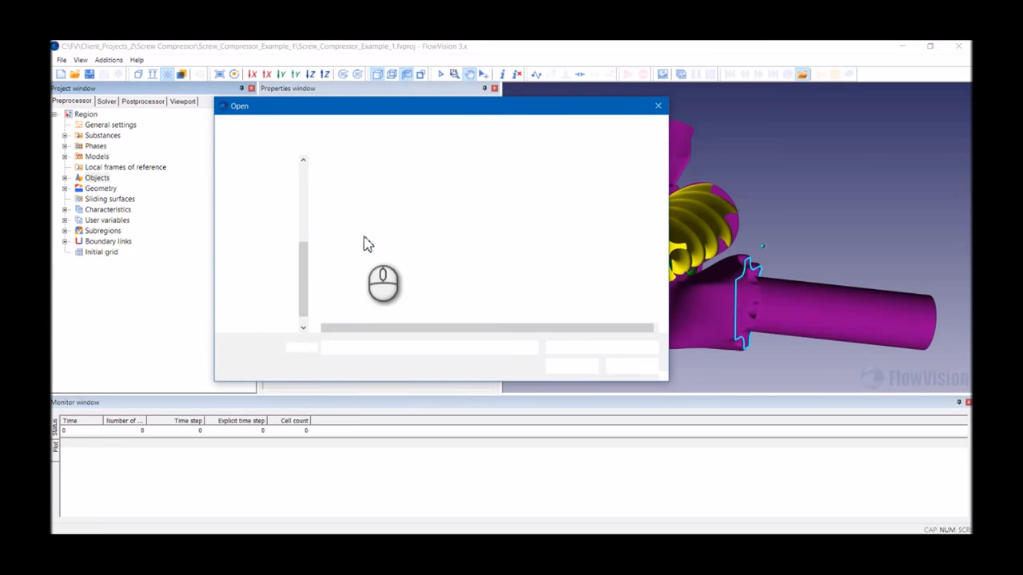
{"action": "left_click", "coordinate": [364, 233]}
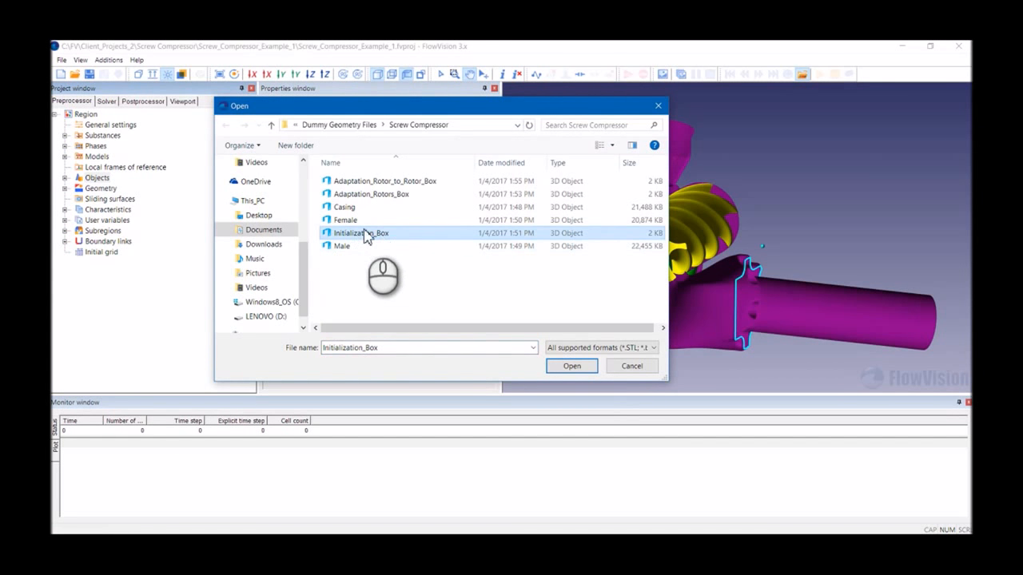
{"action": "left_click", "coordinate": [571, 366]}
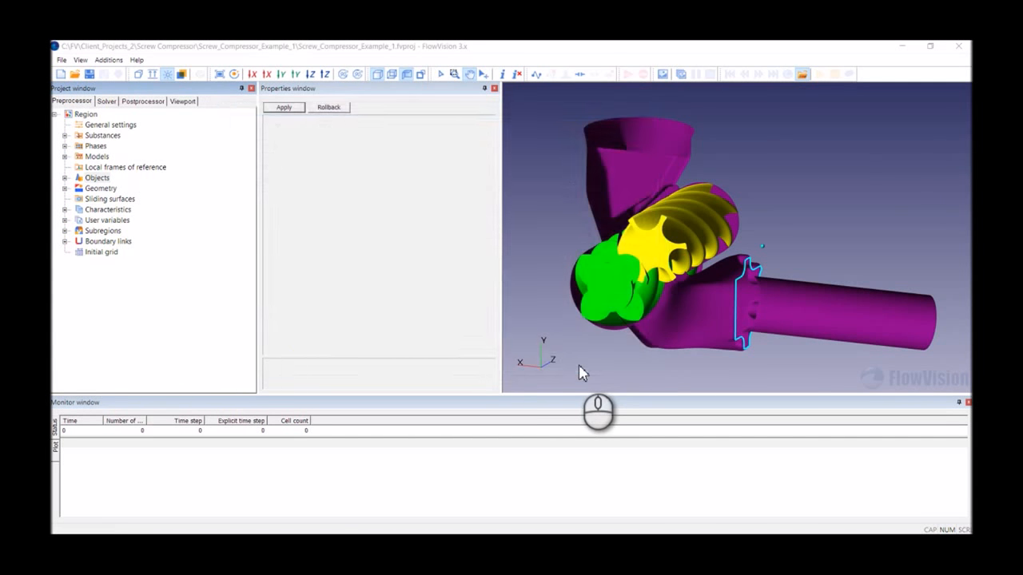
- Assign Imported object #0 as the object of the subregion's initial condition and apply
{"action": "left_click_drag", "start_coordinate": [692, 288], "coordinate": [660, 205]}
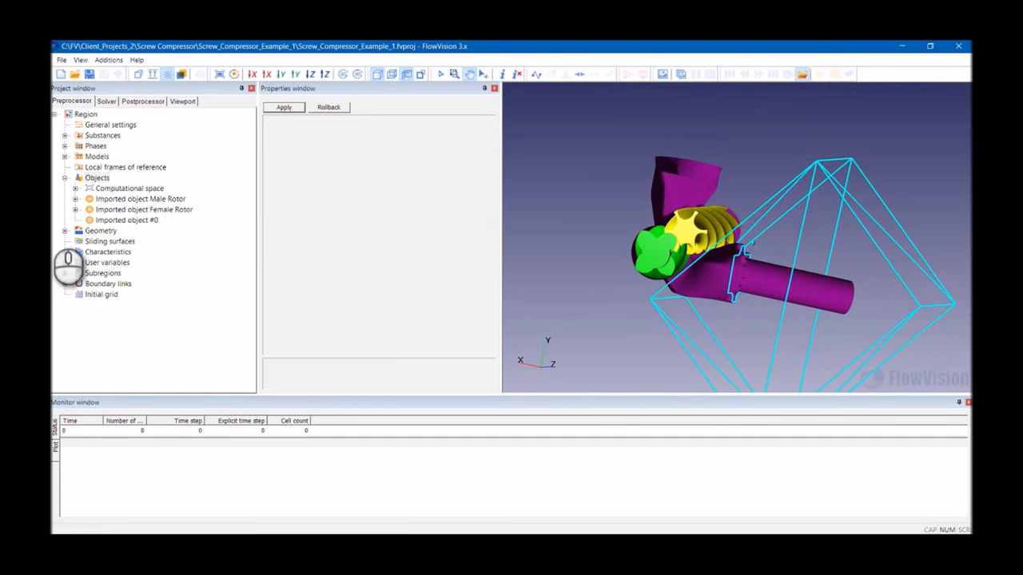
{"action": "left_click", "coordinate": [65, 274]}
{"action": "left_click", "coordinate": [75, 283]}
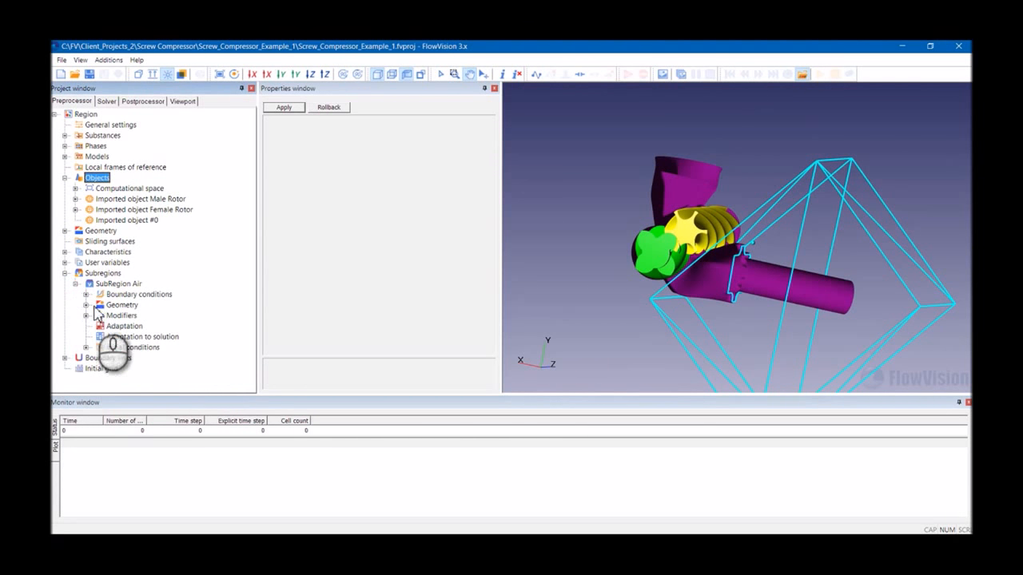
{"action": "left_click", "coordinate": [133, 348]}
{"action": "left_click", "coordinate": [85, 348]}
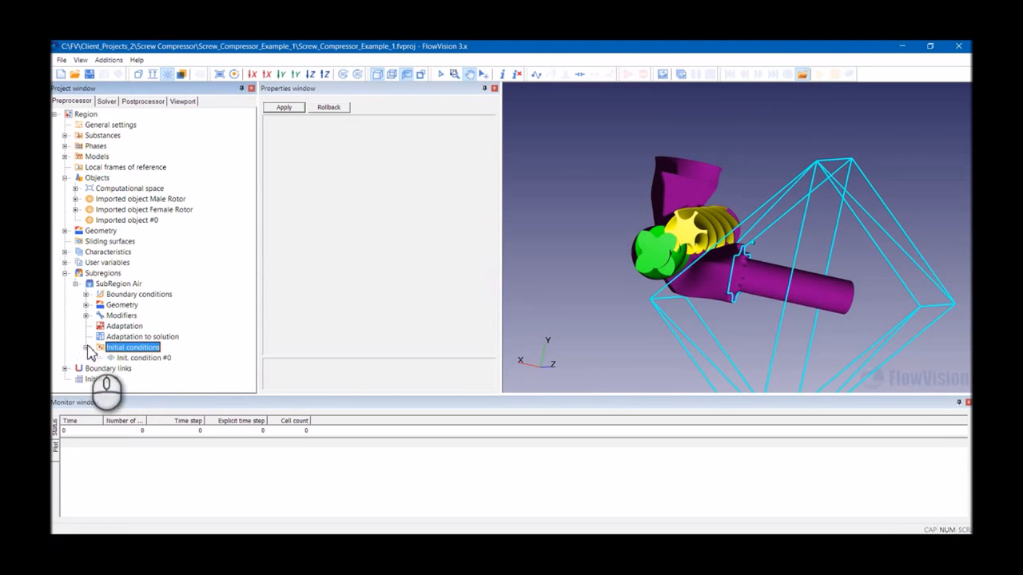
{"action": "left_click", "coordinate": [144, 358]}
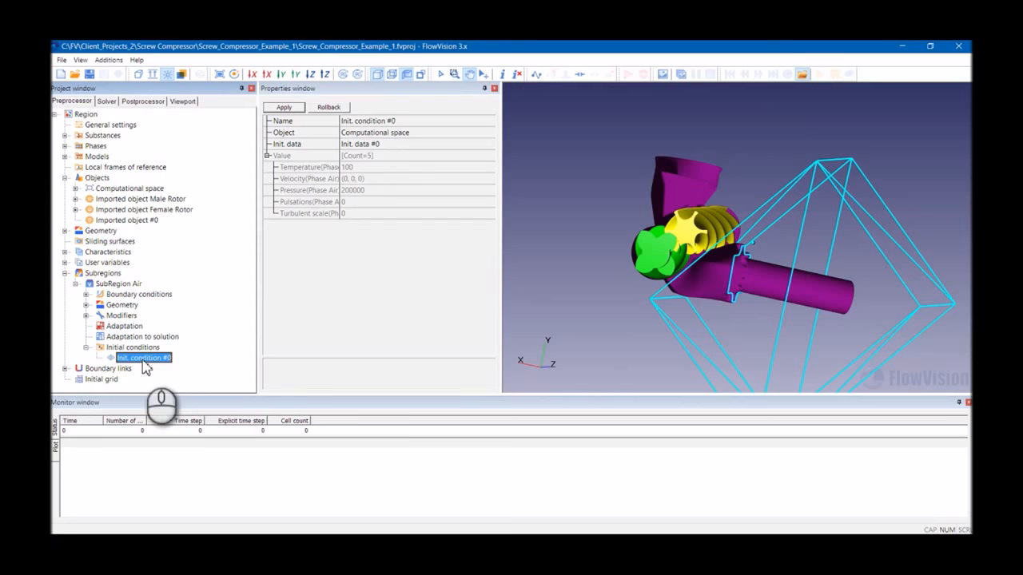
{"action": "left_click", "coordinate": [406, 136]}
{"action": "left_click", "coordinate": [409, 134]}
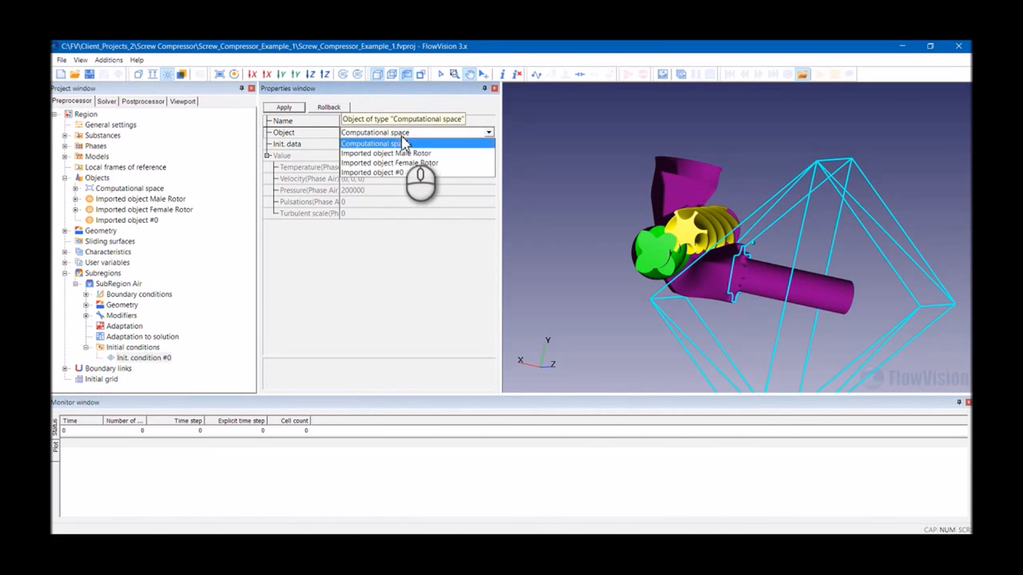
{"action": "left_click", "coordinate": [390, 173]}
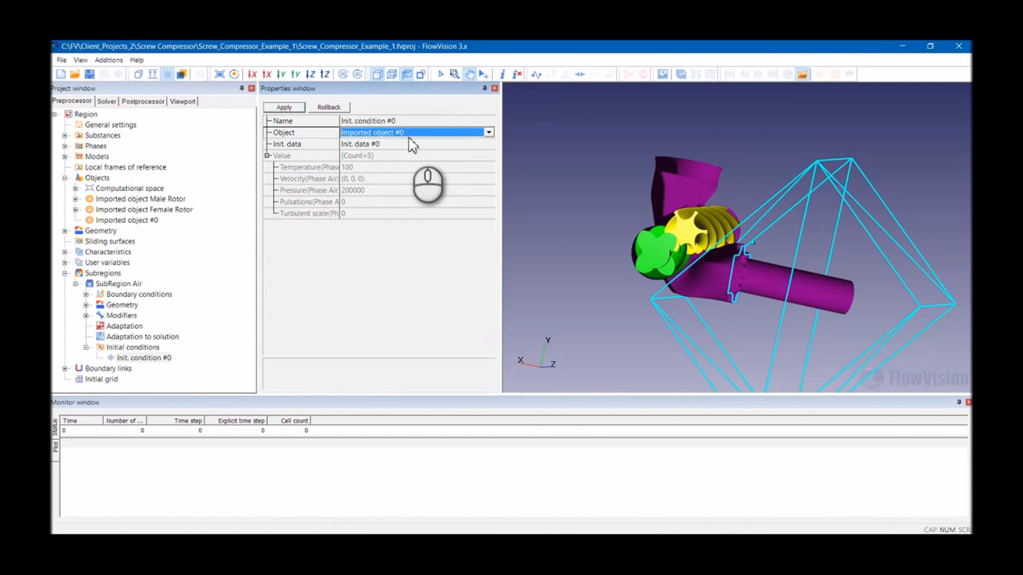
{"action": "left_click", "coordinate": [284, 107]}
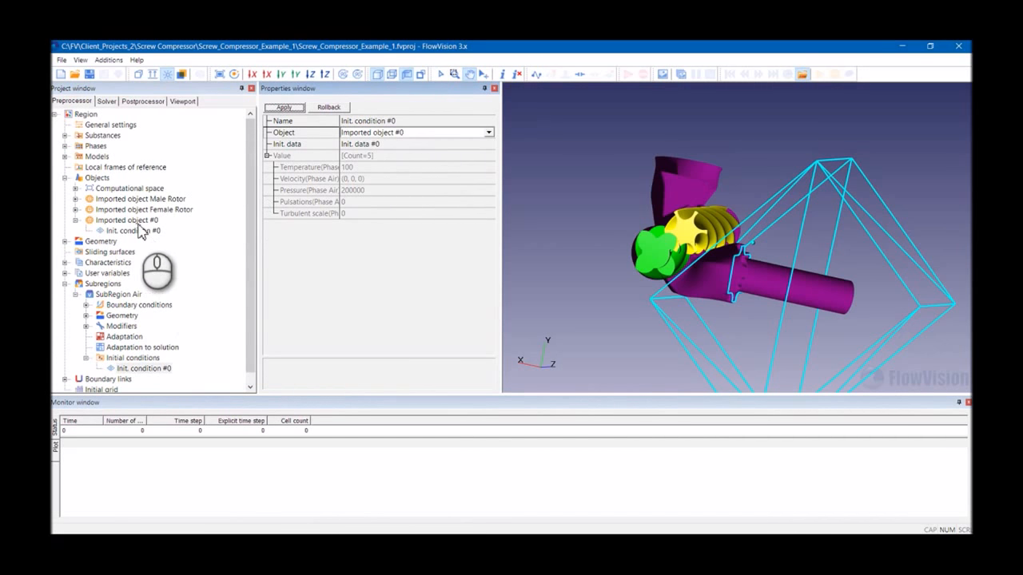
- Rename the imported initialization object to "Imported object Init Data Box"
{"action": "left_click", "coordinate": [405, 134]}
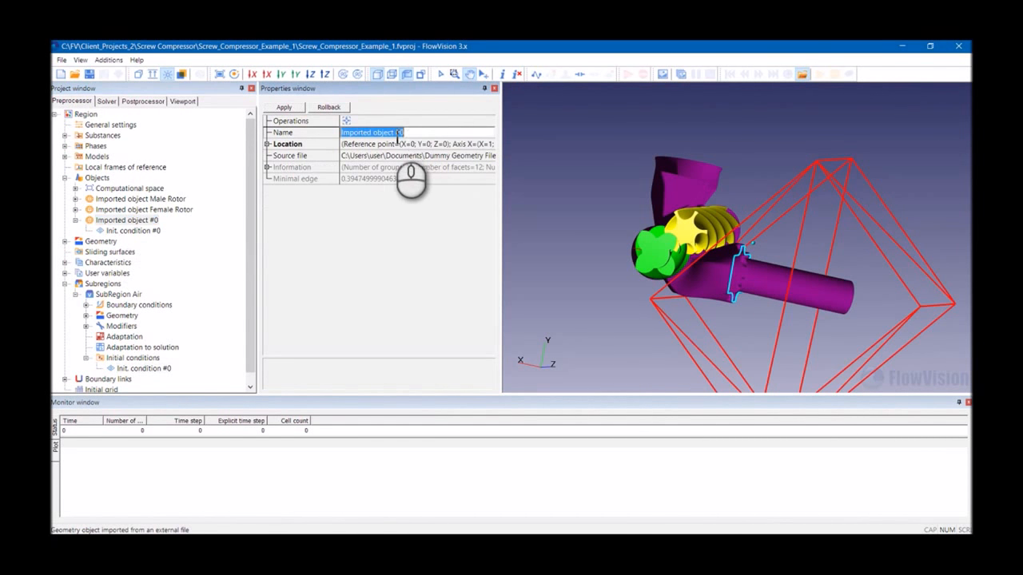
{"action": "left_click_drag", "start_coordinate": [394, 134], "coordinate": [509, 137]}
{"action": "type", "text": "Init"}
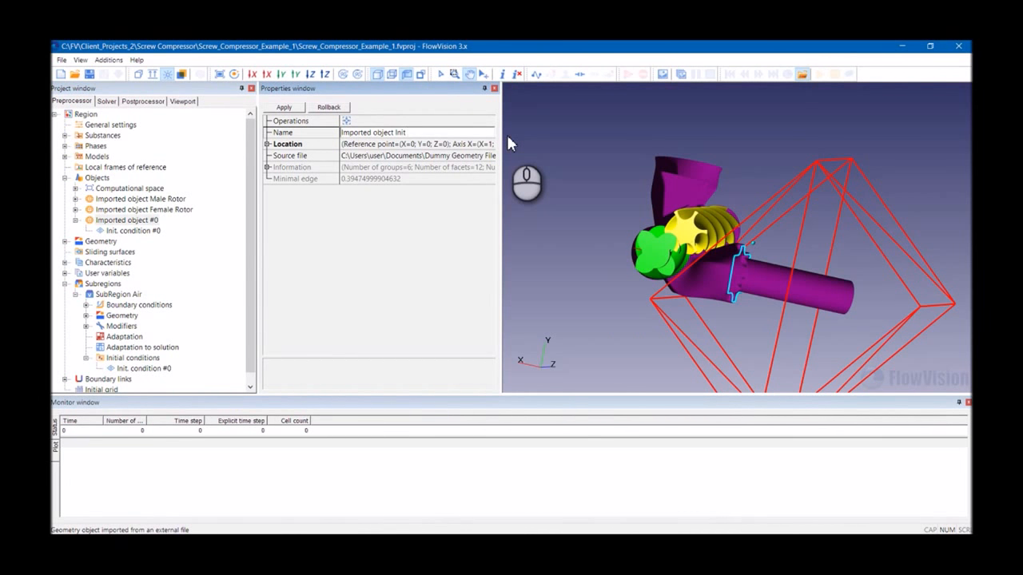
{"action": "type", "text": " Data Box"}
{"action": "left_click", "coordinate": [75, 221]}
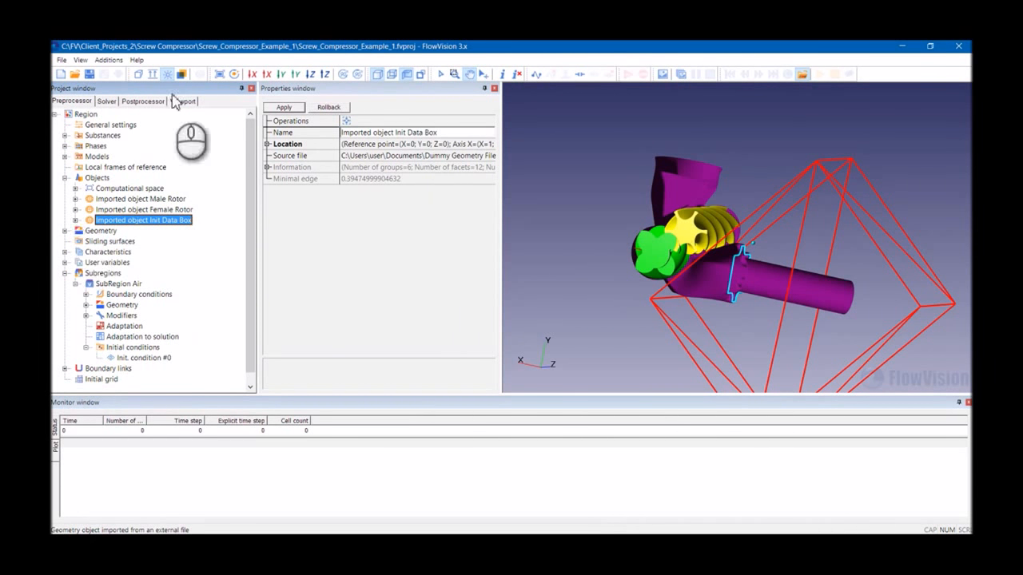
- Examine the Init Data Box object's display properties in the postprocessor and the model around it
{"action": "left_click", "coordinate": [143, 101]}
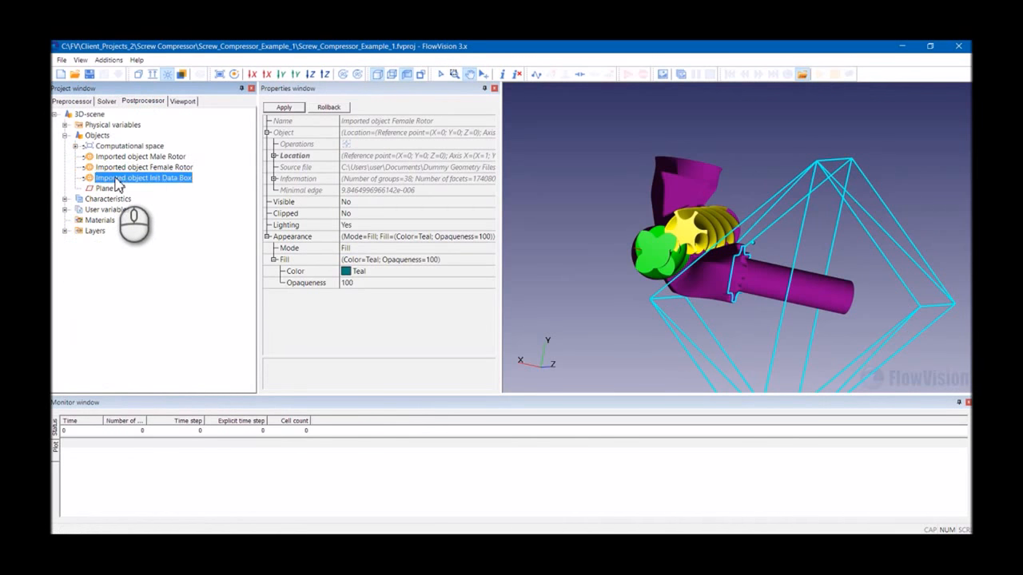
{"action": "right_click", "coordinate": [116, 177]}
{"action": "left_click", "coordinate": [139, 197]}
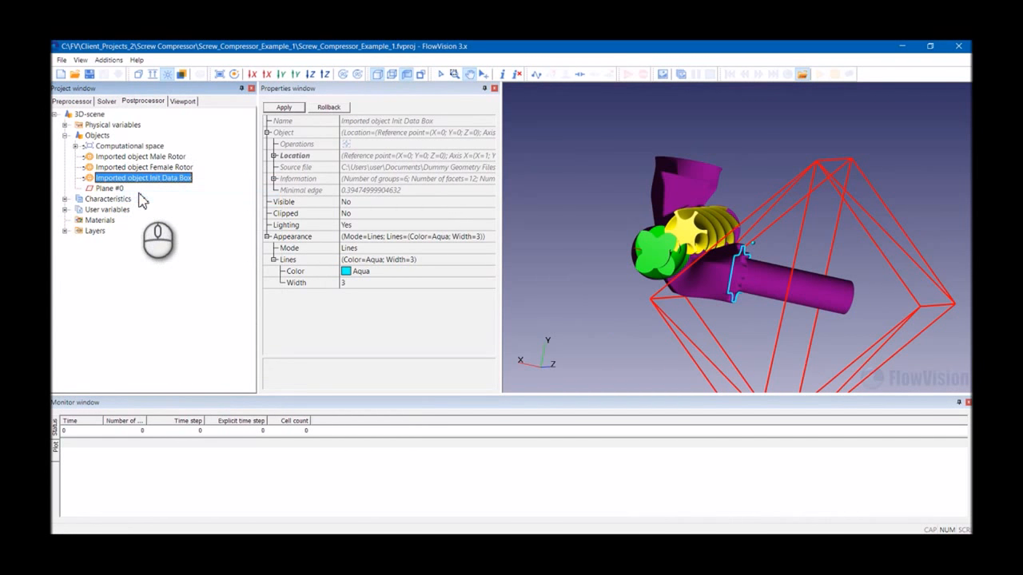
{"action": "left_click", "coordinate": [103, 102]}
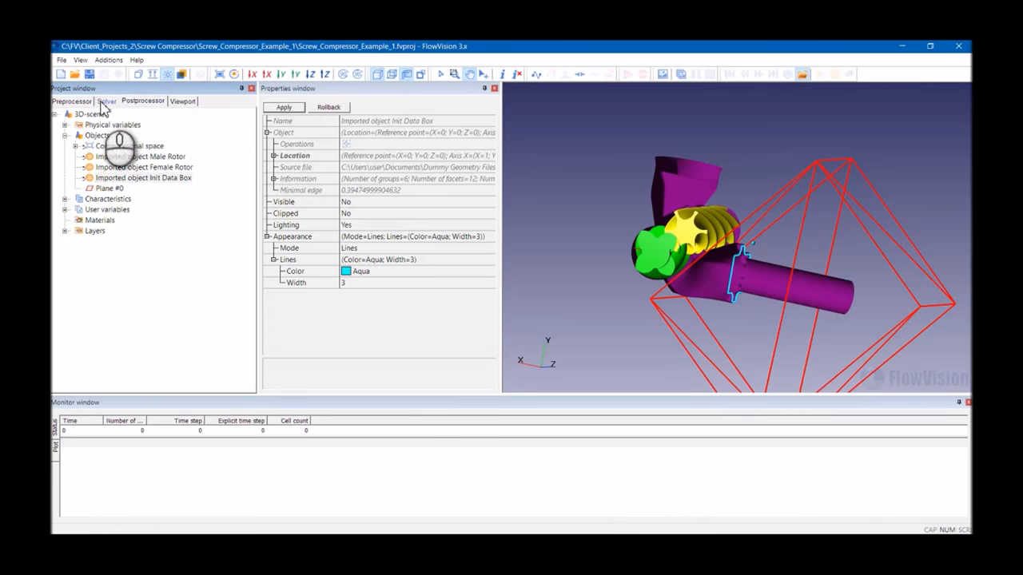
{"action": "left_click", "coordinate": [83, 103]}
{"action": "left_click", "coordinate": [132, 220]}
{"action": "left_click_drag", "start_coordinate": [694, 233], "coordinate": [641, 238]}
{"action": "left_click", "coordinate": [64, 285]}
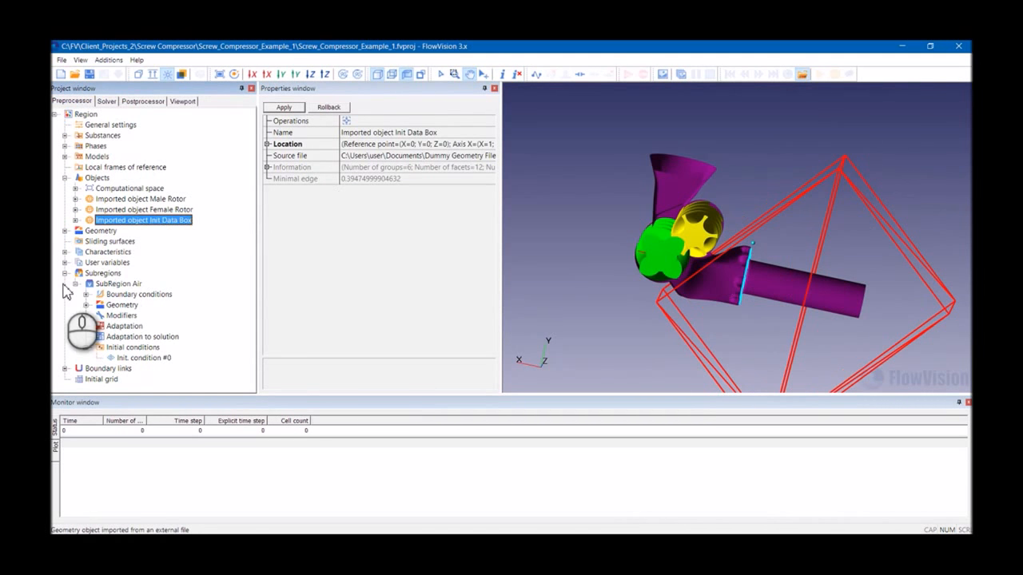
{"action": "left_click", "coordinate": [83, 272]}
{"action": "left_click", "coordinate": [75, 284]}
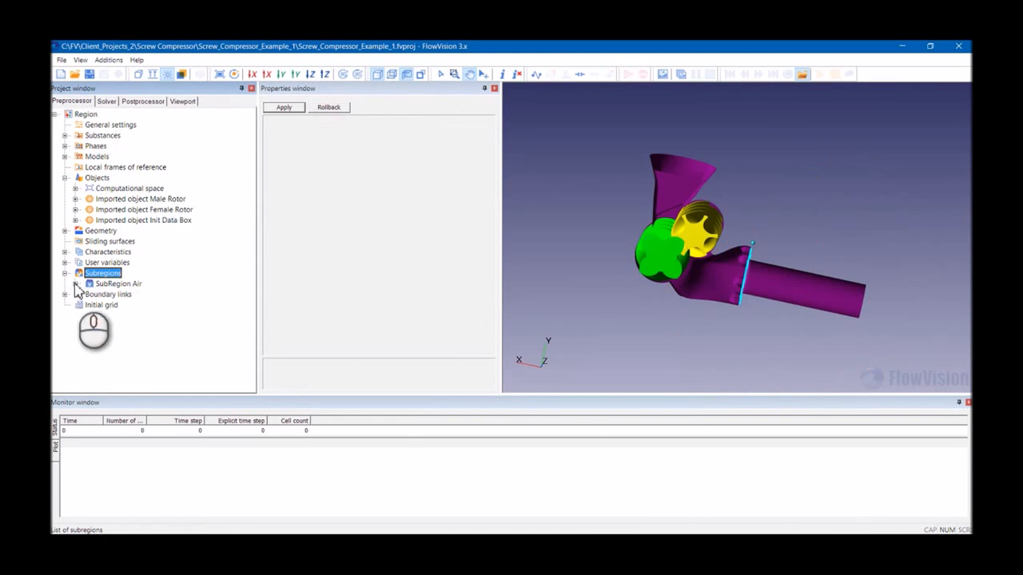
{"action": "left_click_drag", "start_coordinate": [623, 204], "coordinate": [658, 302]}
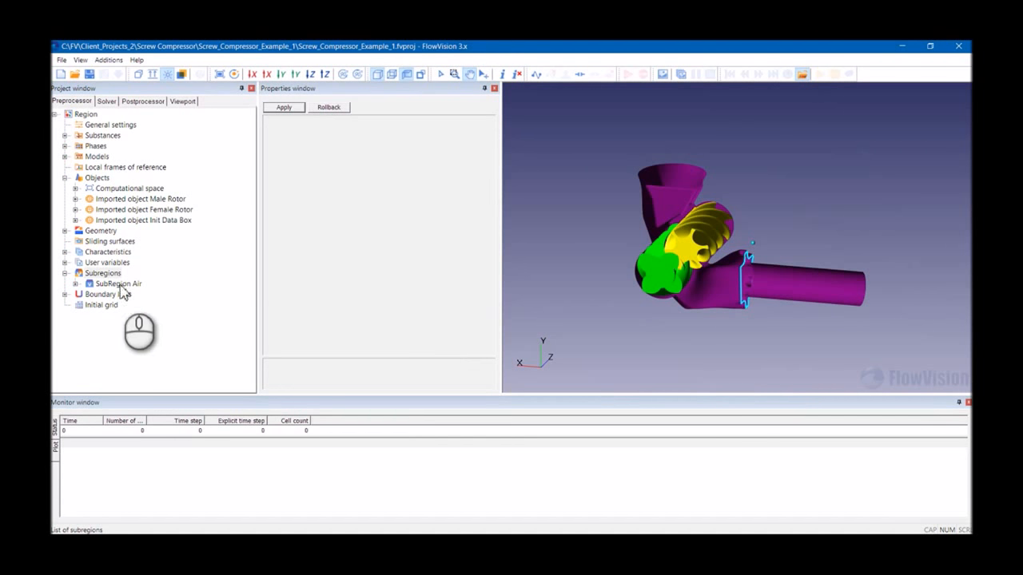
{"action": "left_click", "coordinate": [75, 284]}
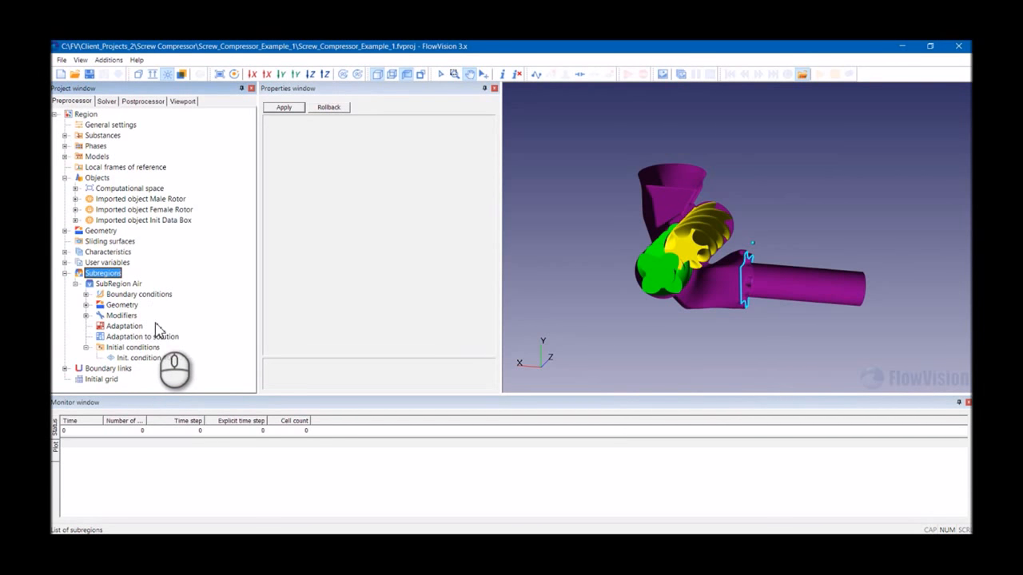
{"action": "left_click_drag", "start_coordinate": [748, 305], "coordinate": [666, 224]}
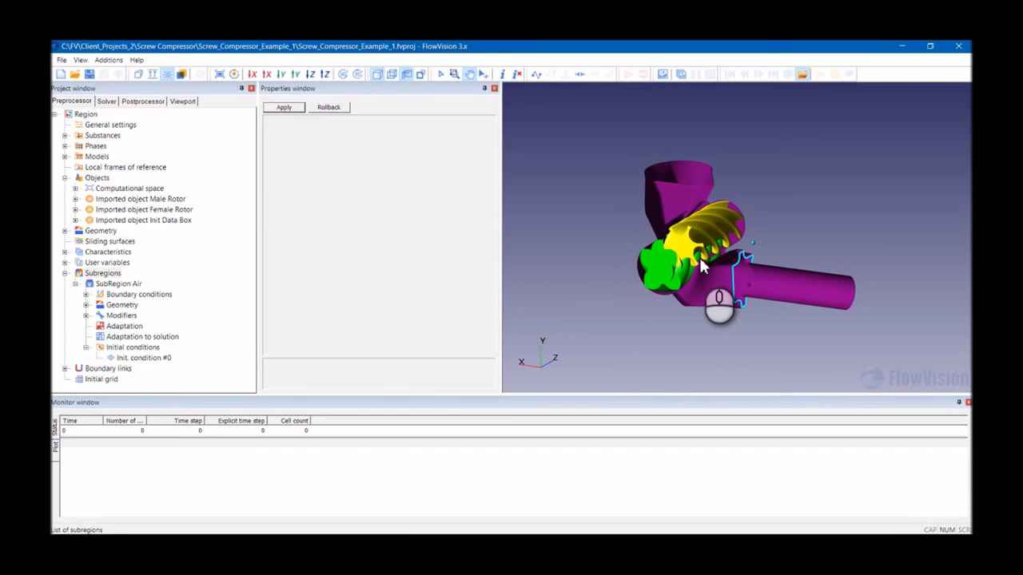
{"action": "left_click", "coordinate": [117, 380]}
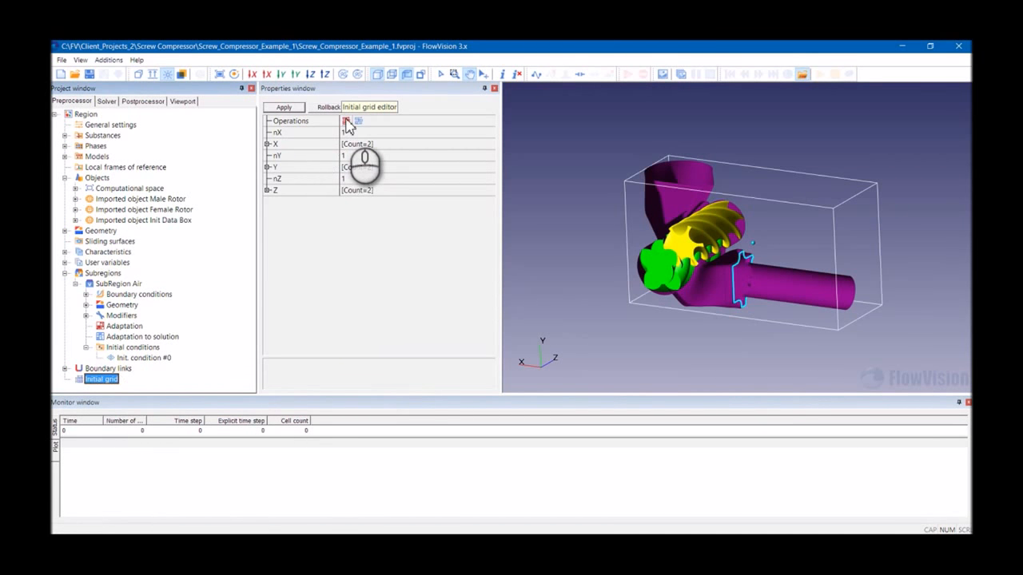
{"action": "left_click", "coordinate": [346, 121]}
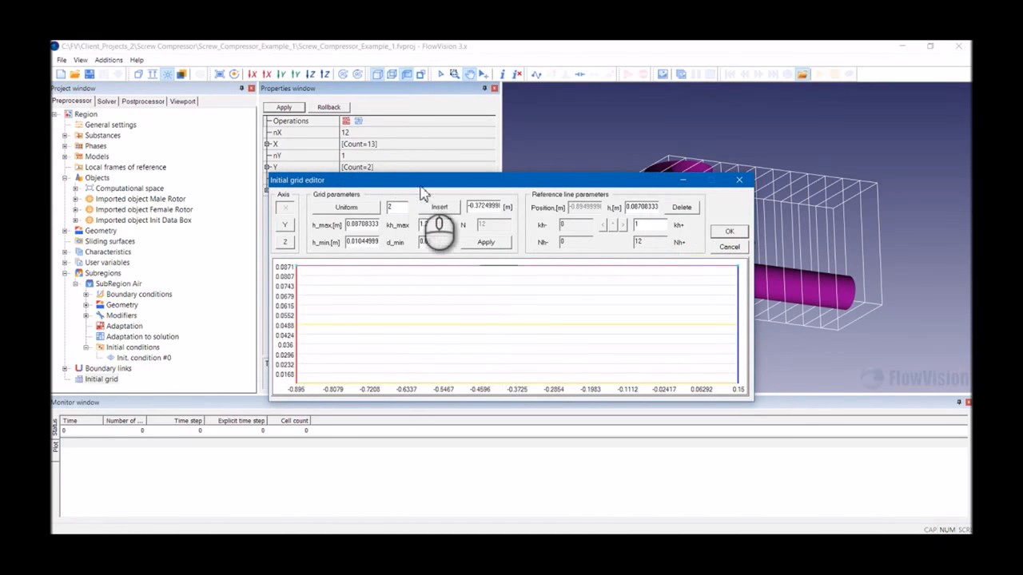
{"action": "left_click_drag", "start_coordinate": [423, 190], "coordinate": [315, 142]}
{"action": "left_click", "coordinate": [671, 230]}
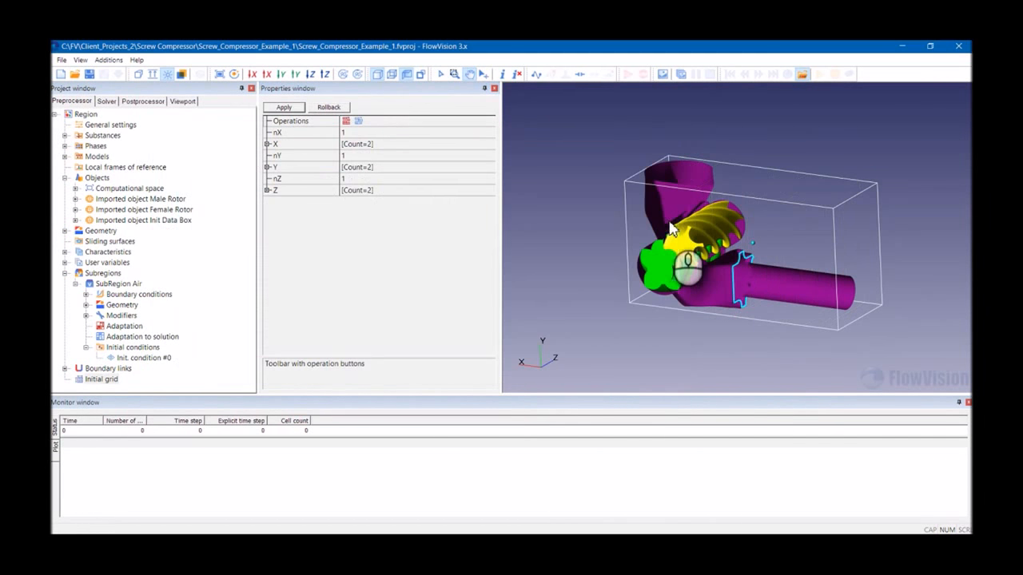
- Open the initial grid editor for the X axis and insert a reference line
{"action": "left_click", "coordinate": [324, 73]}
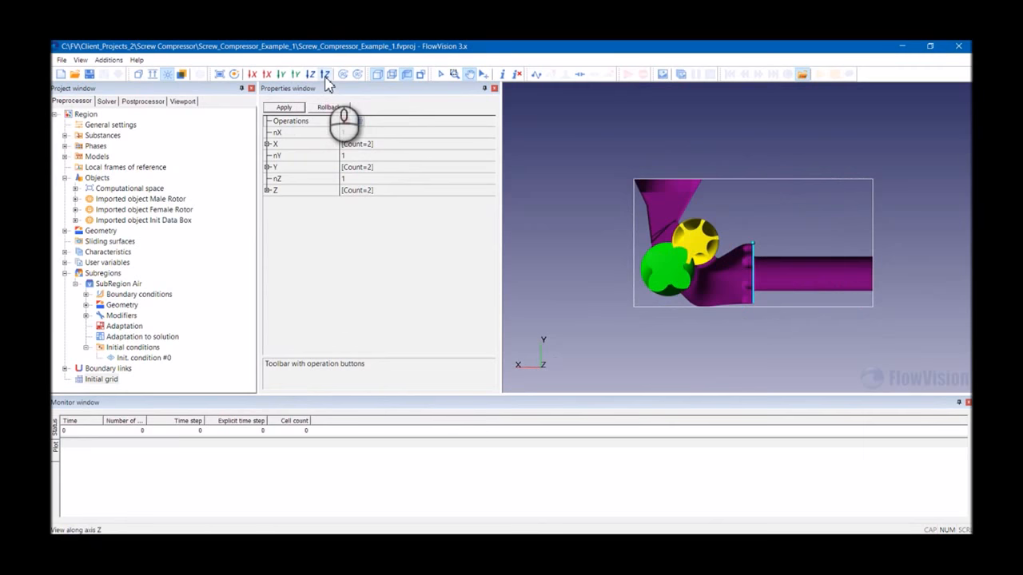
{"action": "left_click", "coordinate": [309, 74]}
{"action": "scroll", "coordinate": [675, 220], "scroll_direction": "up", "scroll_amount": 3}
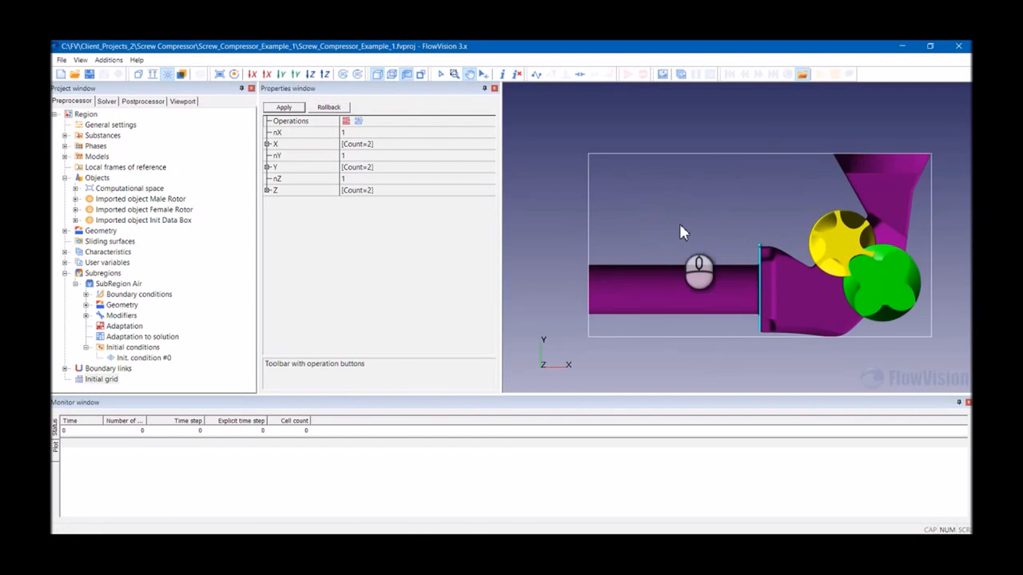
{"action": "left_click_drag", "start_coordinate": [683, 222], "coordinate": [710, 243]}
{"action": "scroll", "coordinate": [710, 244], "scroll_direction": "up", "scroll_amount": 2}
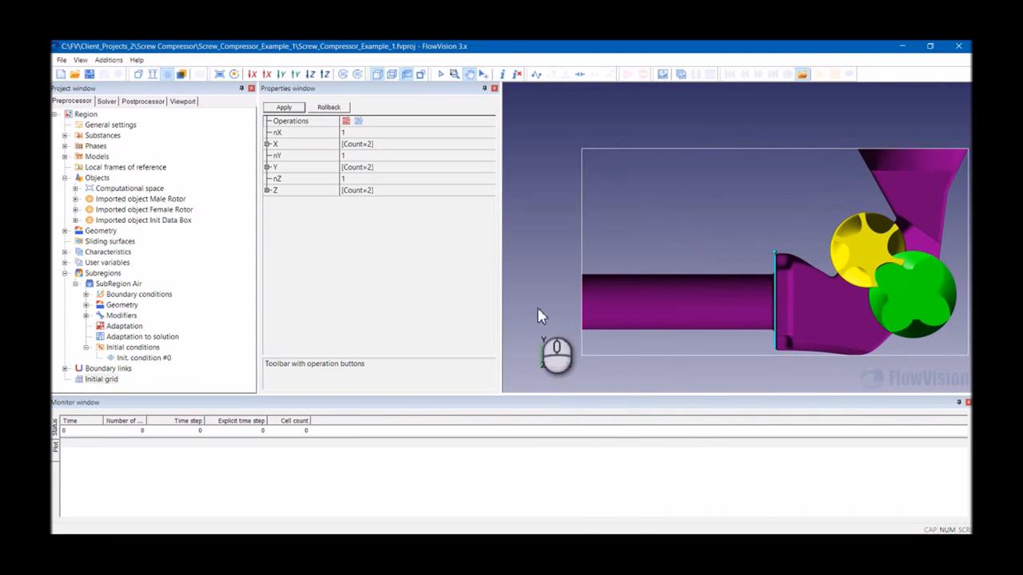
{"action": "left_click", "coordinate": [102, 380]}
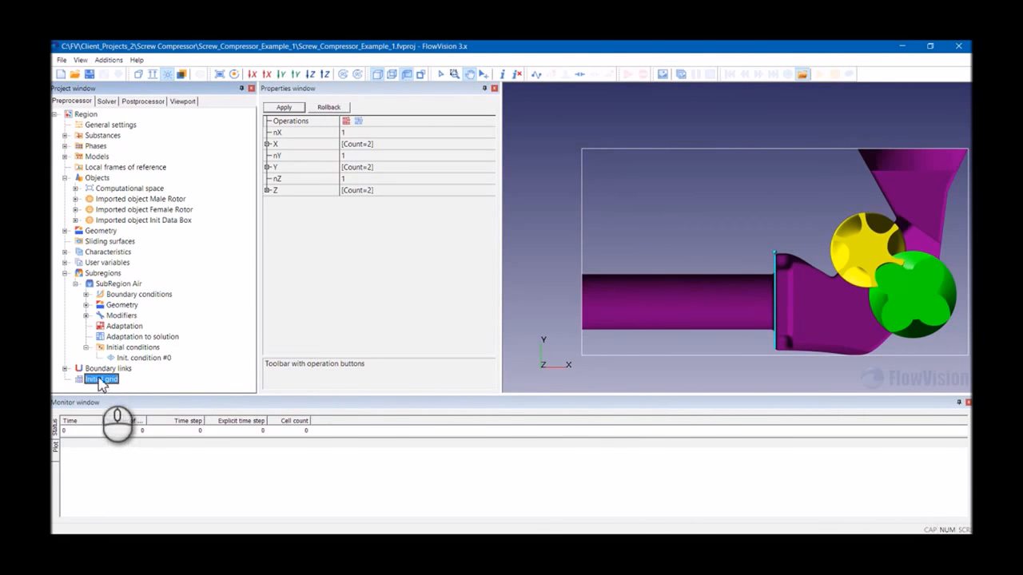
{"action": "left_click", "coordinate": [345, 121]}
{"action": "left_click_drag", "start_coordinate": [359, 176], "coordinate": [178, 132]}
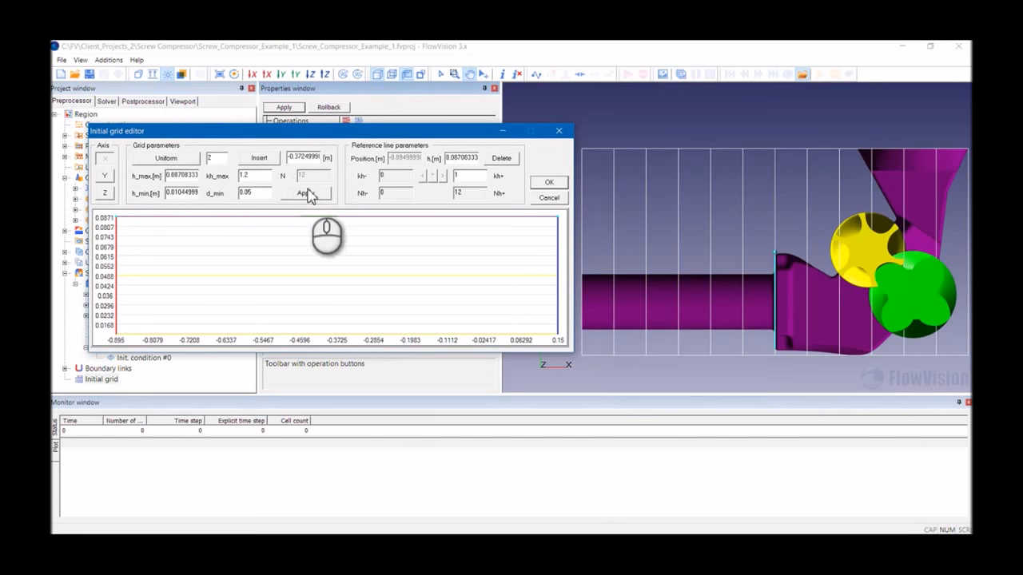
{"action": "left_click", "coordinate": [266, 159]}
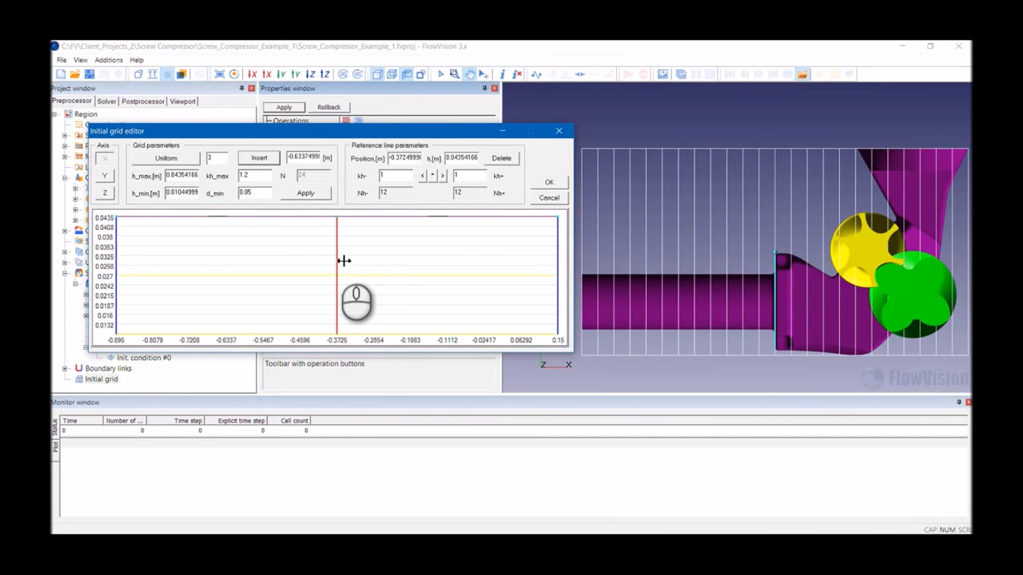
- Move the new X-axis reference line to position -0.25
{"action": "left_click_drag", "start_coordinate": [342, 261], "coordinate": [367, 260]}
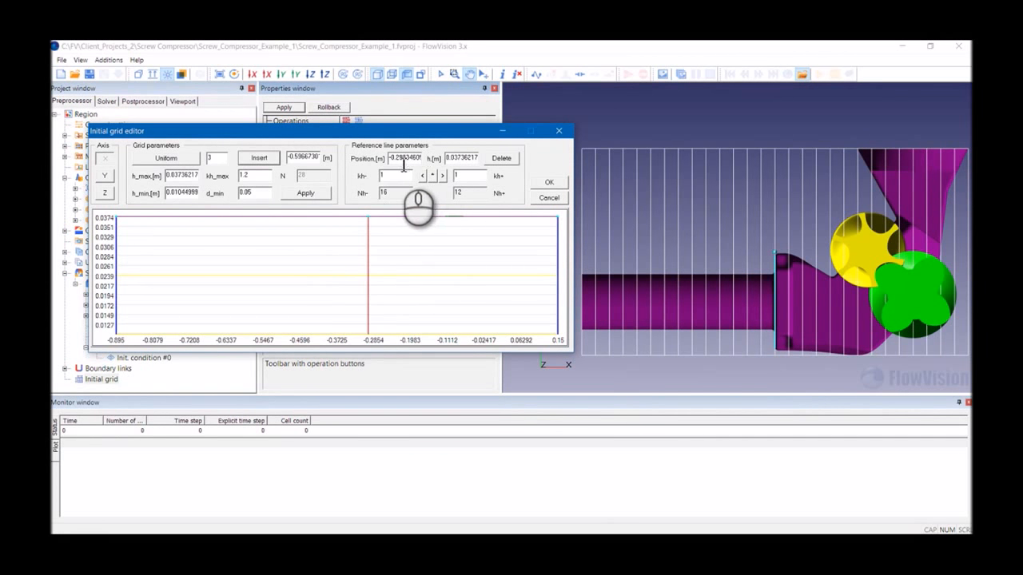
{"action": "double_click", "coordinate": [404, 162]}
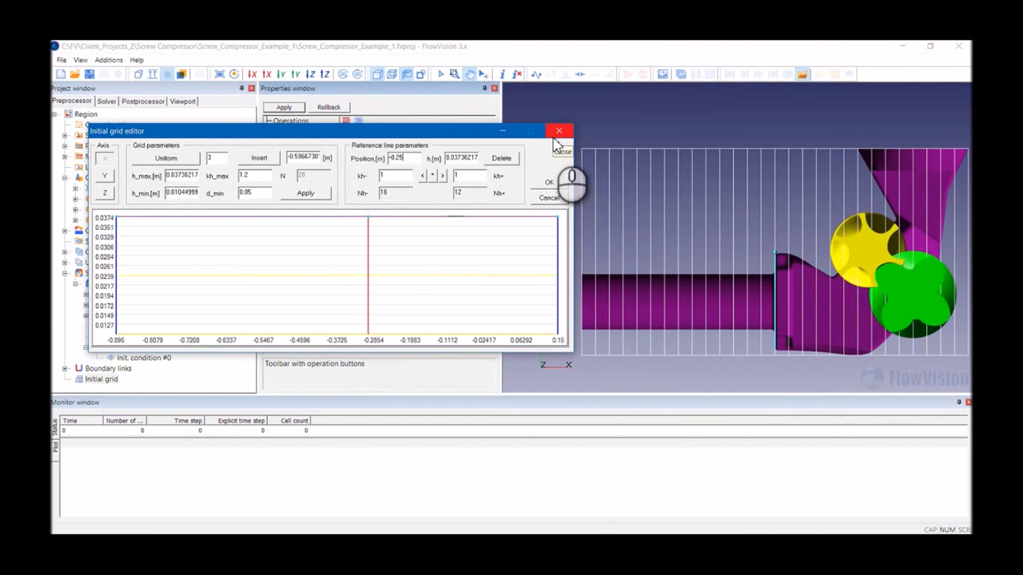
{"action": "key", "text": "Return"}
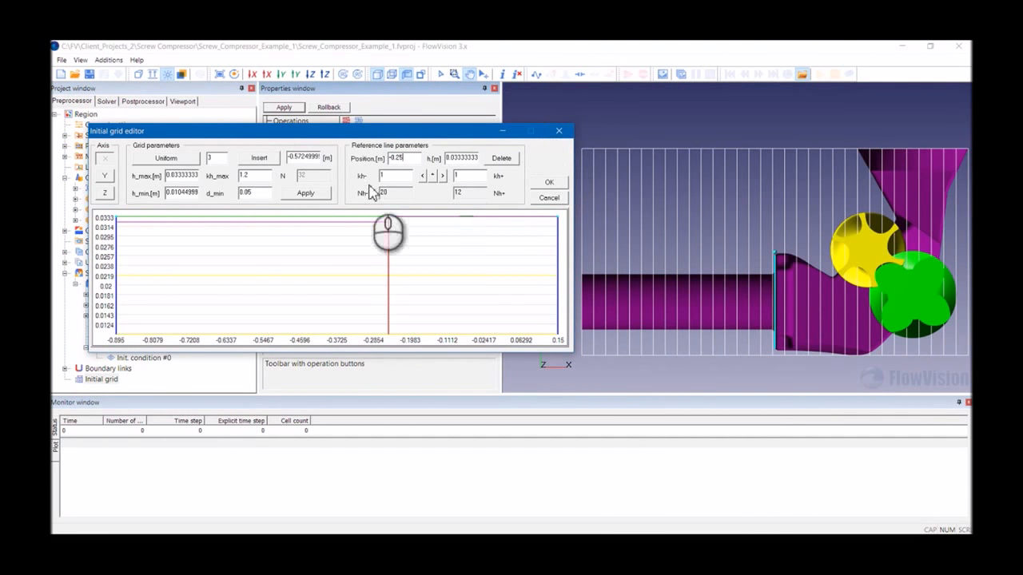
- Set the minimum cell size to 0.01, apply, and refine X cells to 0.01 at the reference line and right end
{"action": "double_click", "coordinate": [183, 194]}
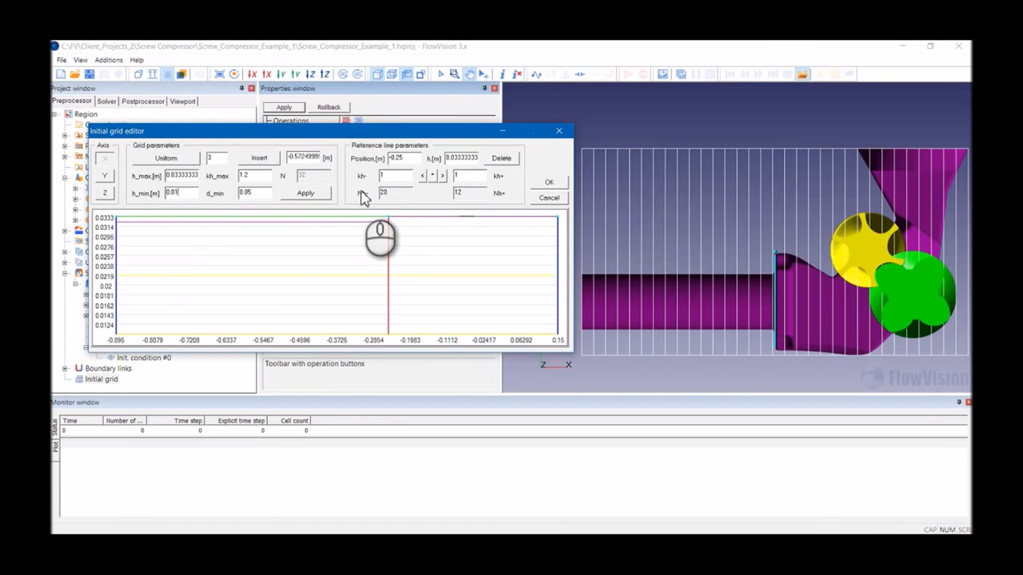
{"action": "left_click", "coordinate": [120, 249]}
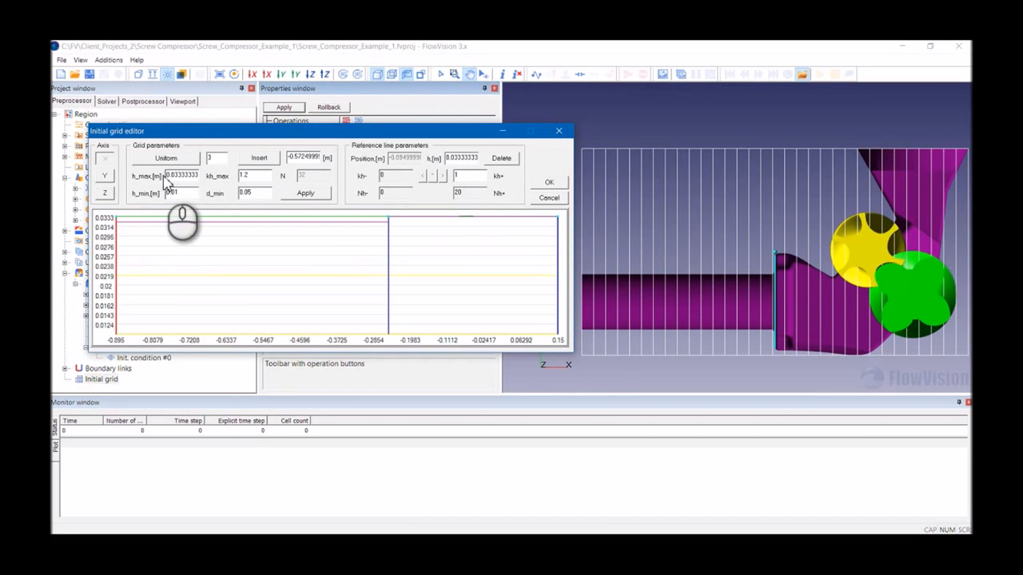
{"action": "double_click", "coordinate": [171, 178]}
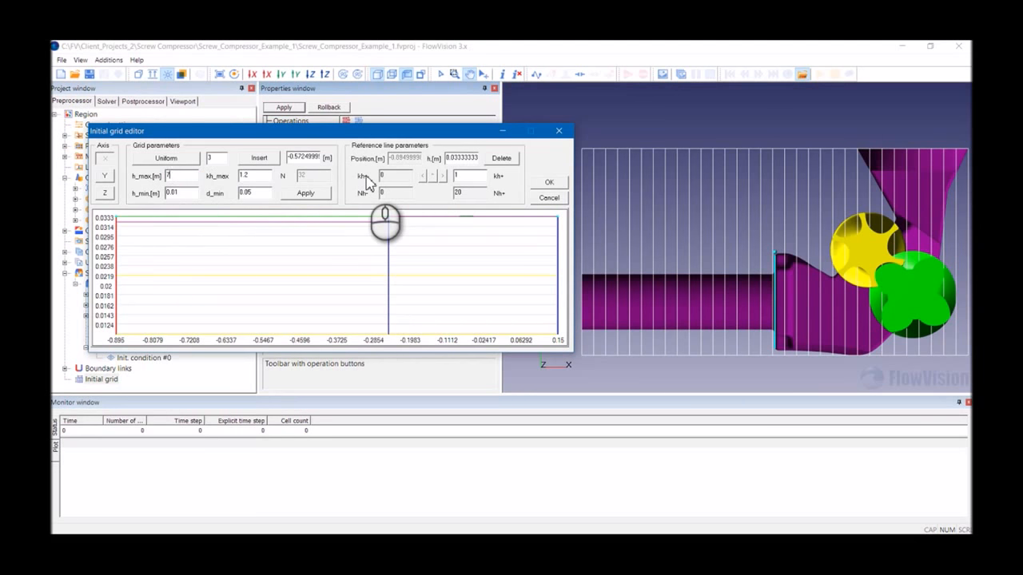
{"action": "left_click", "coordinate": [318, 194]}
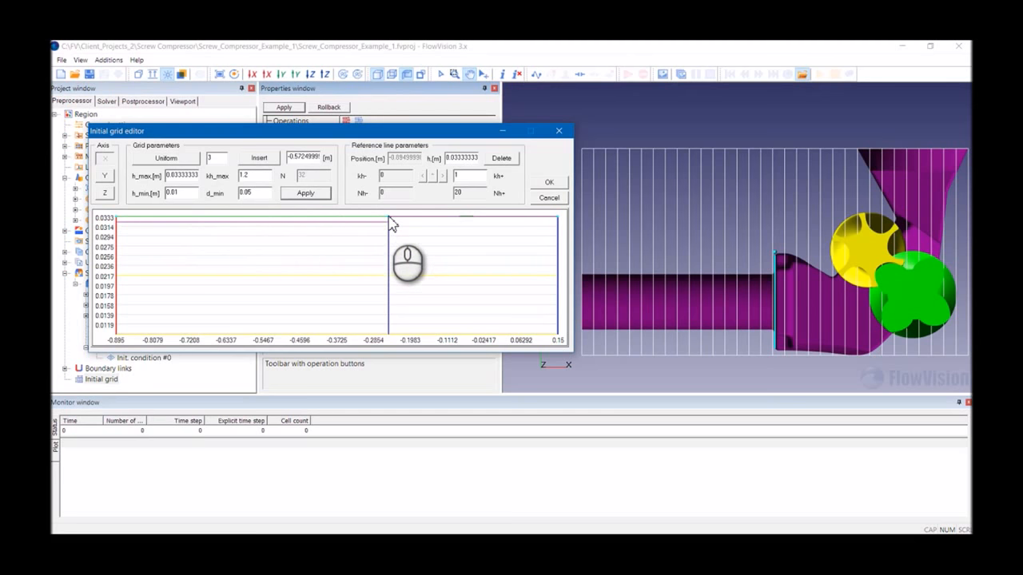
{"action": "left_click_drag", "start_coordinate": [393, 224], "coordinate": [392, 372]}
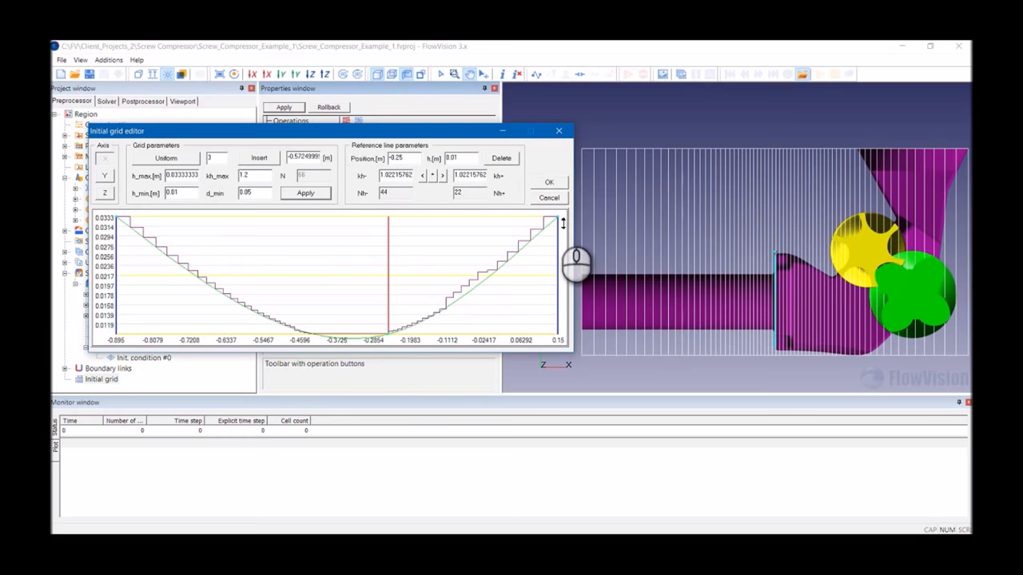
{"action": "left_click_drag", "start_coordinate": [563, 224], "coordinate": [559, 358]}
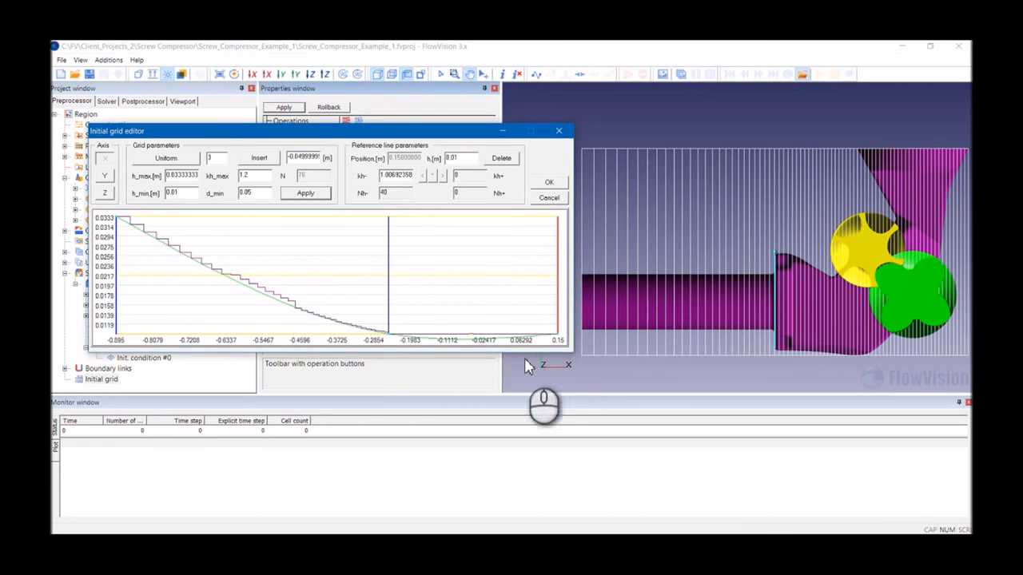
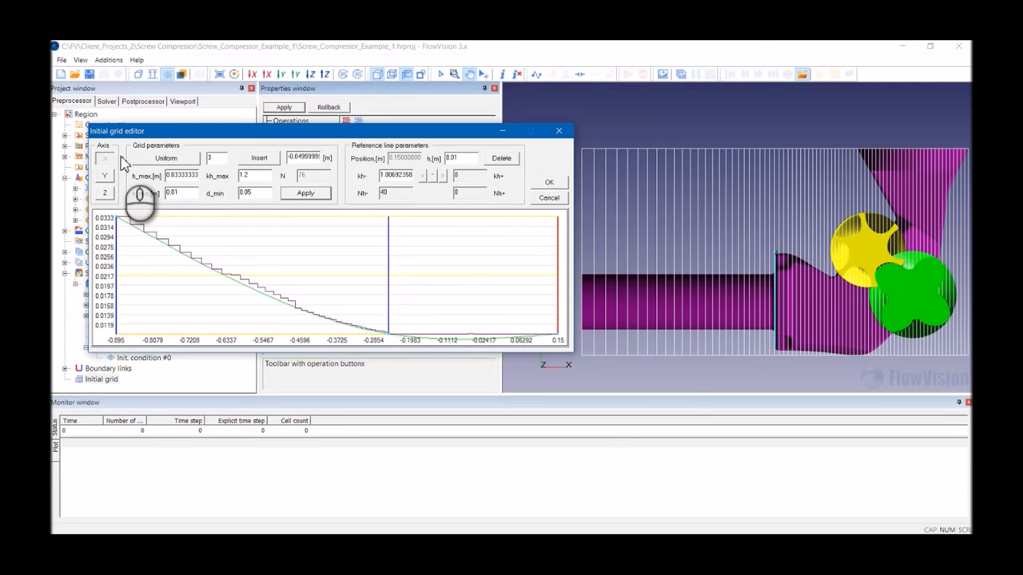
- Switch the grid editor to the Y axis and refine cells to 0.01 at both end reference lines
{"action": "double_click", "coordinate": [185, 193]}
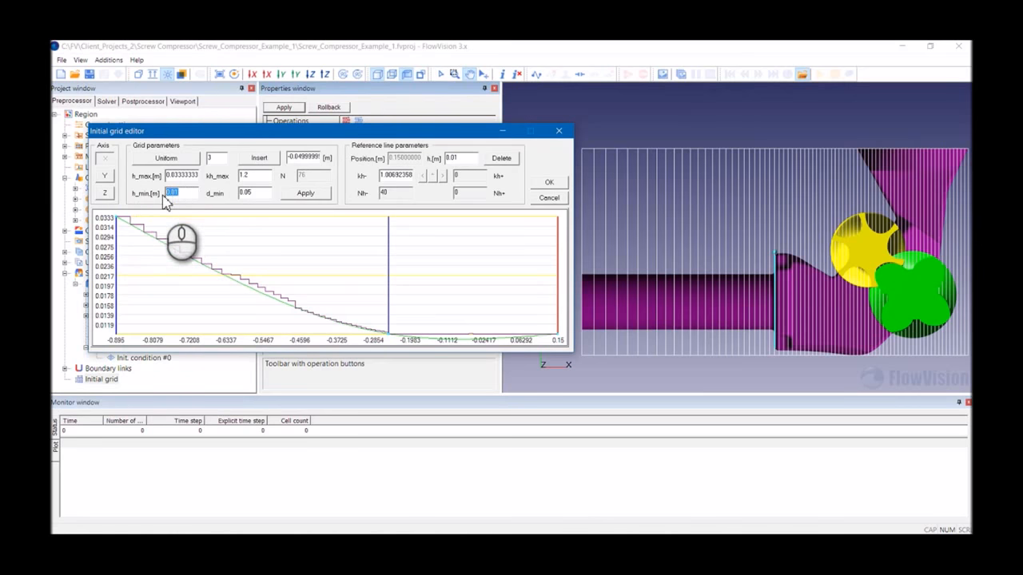
{"action": "left_click", "coordinate": [104, 177]}
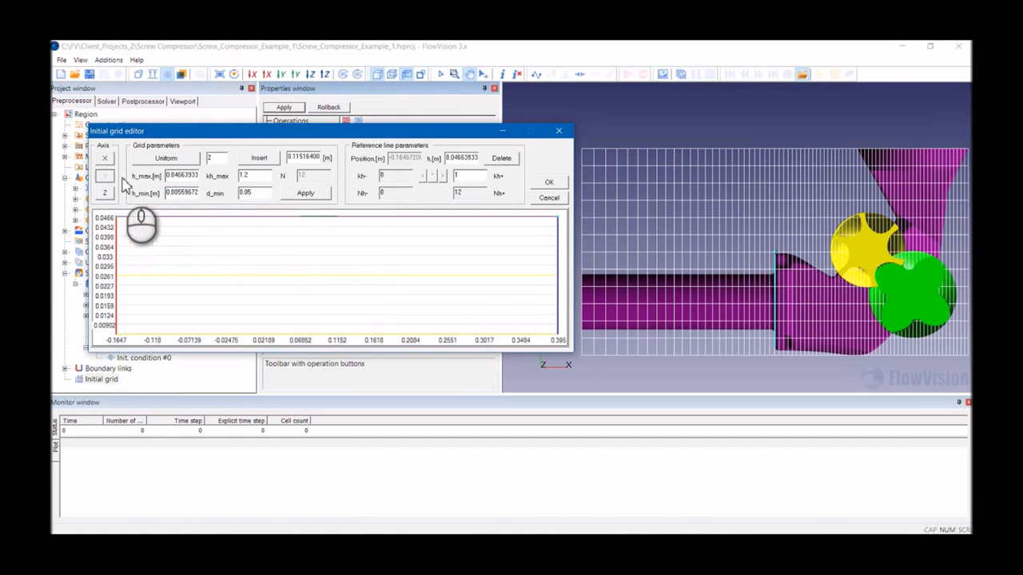
{"action": "left_click_drag", "start_coordinate": [449, 160], "coordinate": [588, 149]}
{"action": "type", "text": "0.01"}
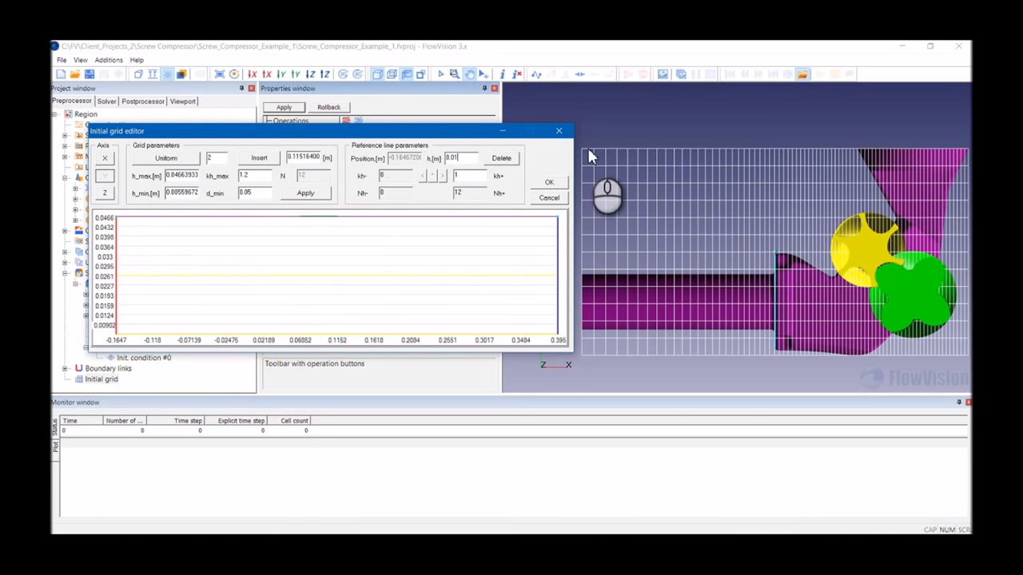
{"action": "key", "text": "Return"}
{"action": "left_click", "coordinate": [558, 246]}
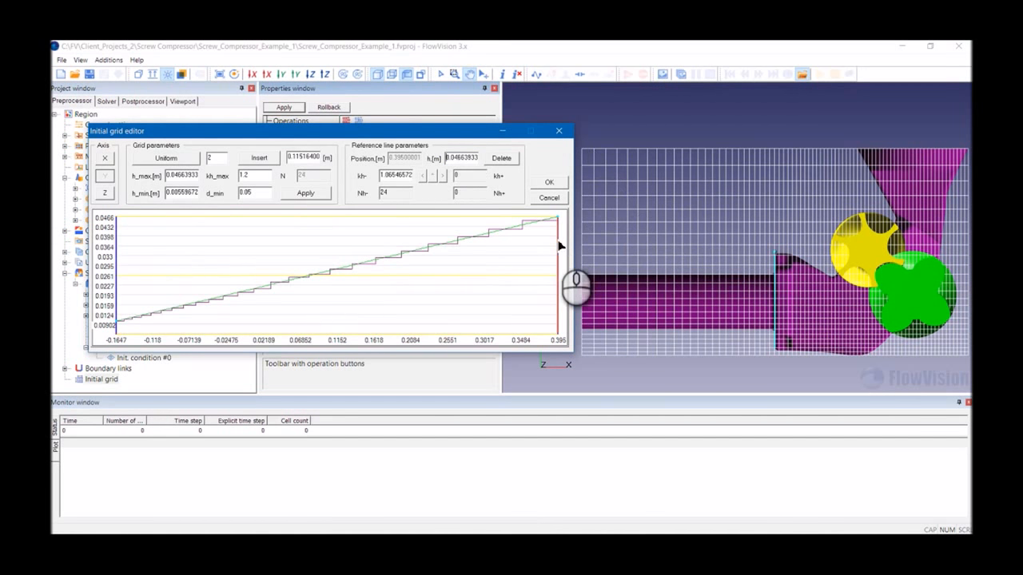
{"action": "left_click", "coordinate": [460, 158]}
{"action": "type", "text": "0.01"}
{"action": "key", "text": "Return"}
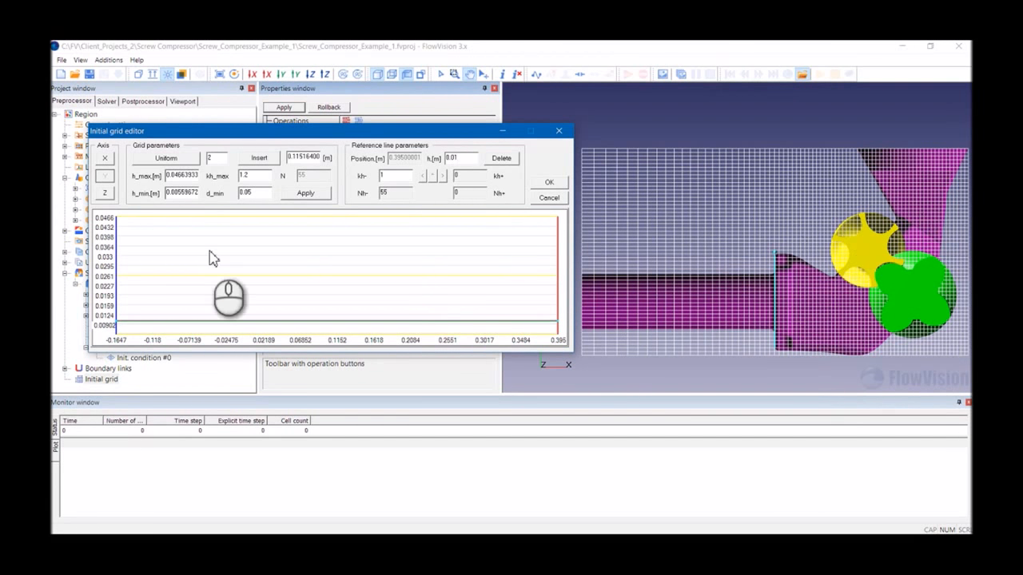
- Switch to the Z axis and refine cells to 0.01 at both end reference lines
{"action": "left_click", "coordinate": [105, 194]}
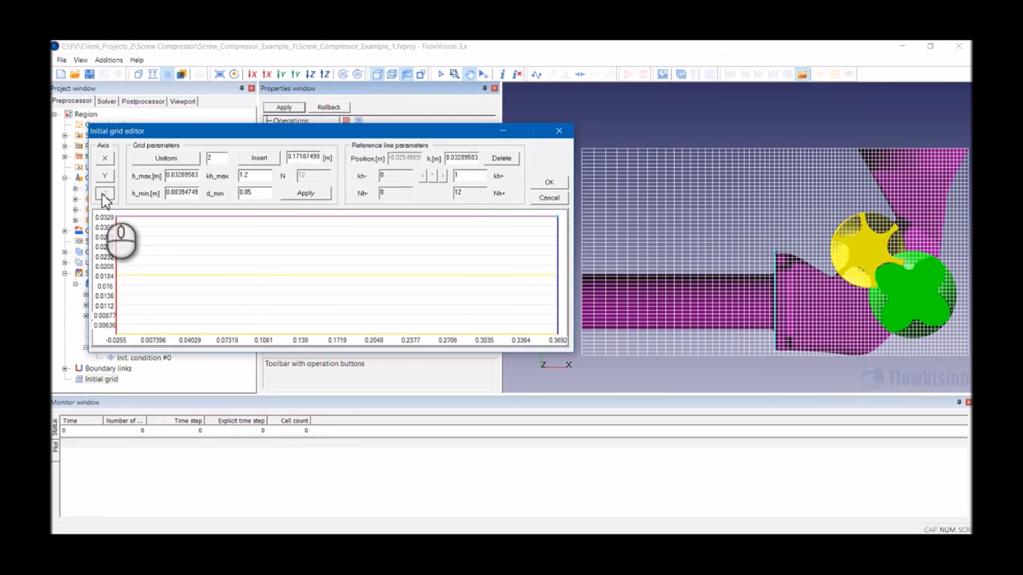
{"action": "left_click_drag", "start_coordinate": [451, 159], "coordinate": [456, 160]}
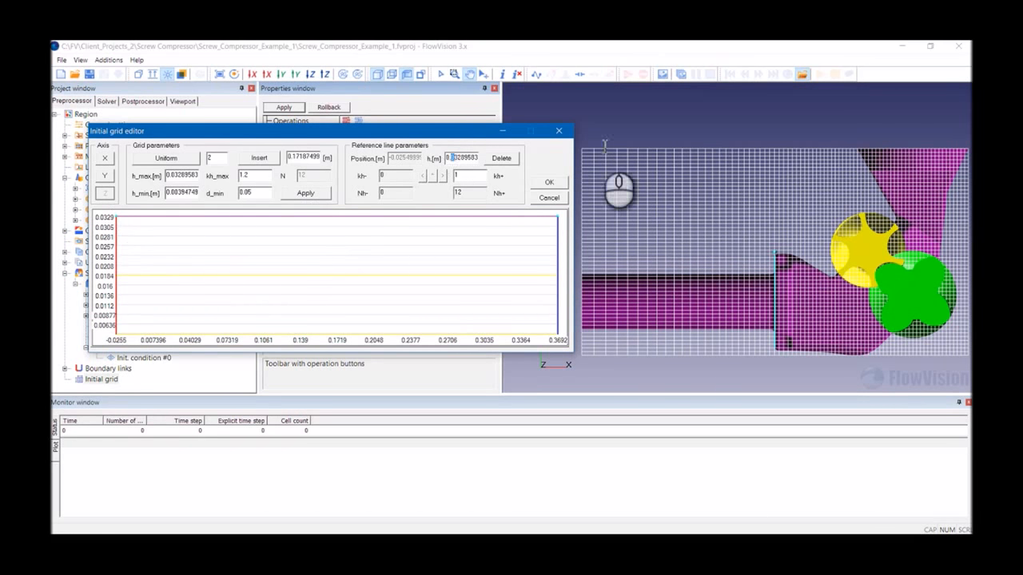
{"action": "left_click_drag", "start_coordinate": [605, 146], "coordinate": [638, 144]}
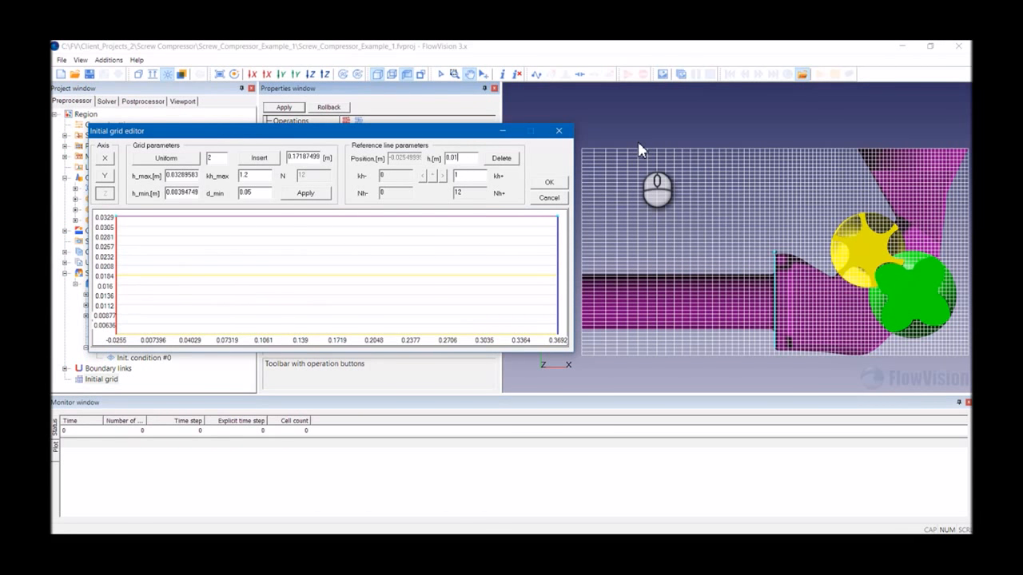
{"action": "key", "text": "Return"}
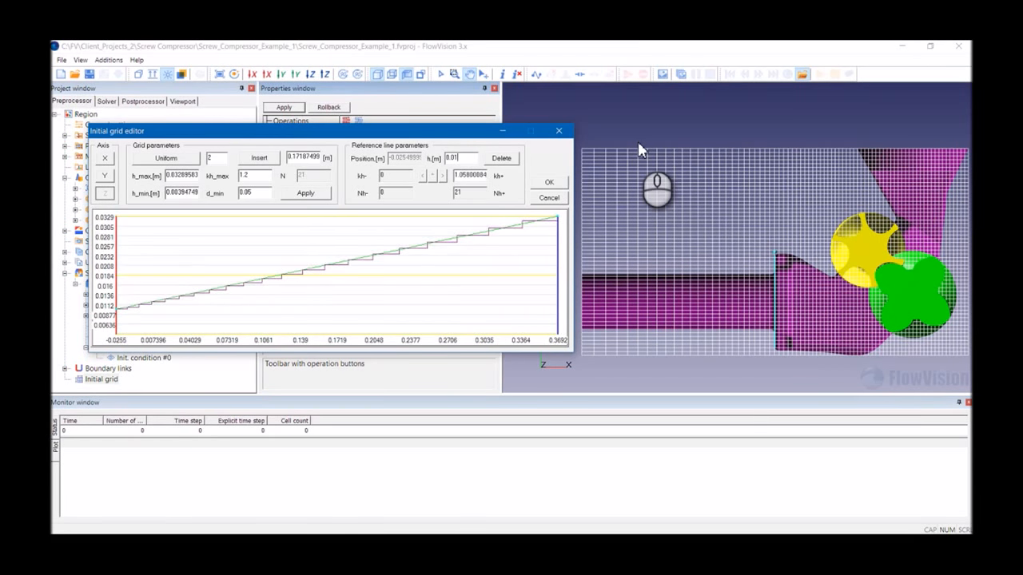
{"action": "left_click", "coordinate": [557, 259]}
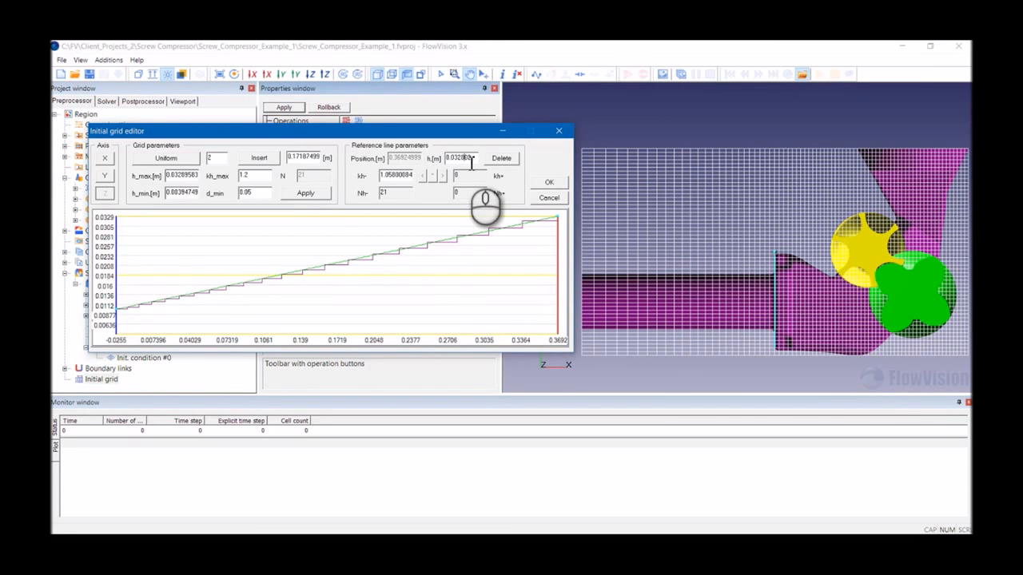
{"action": "type", "text": "0.01"}
{"action": "key", "text": "Return"}
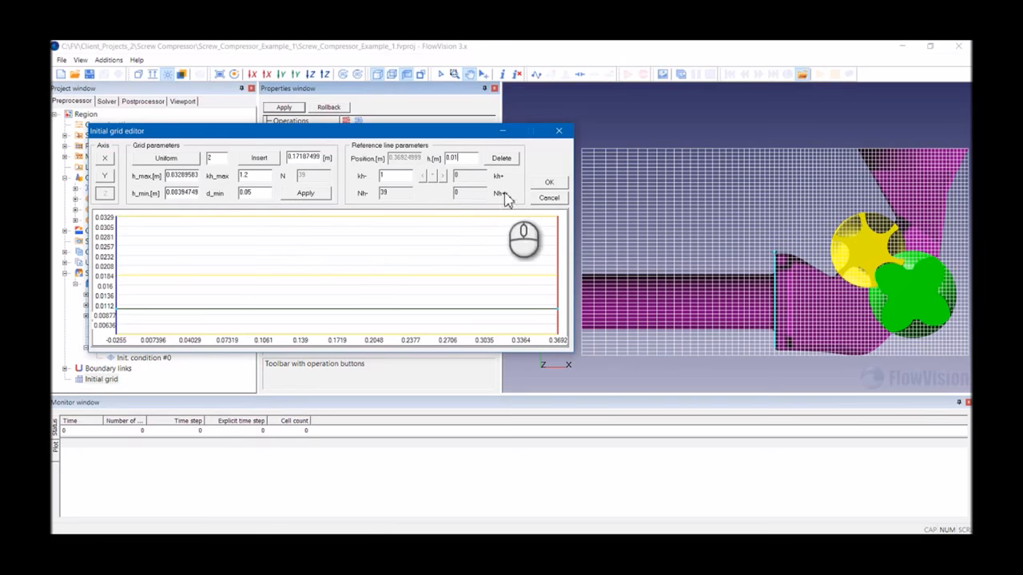
- Close the initial grid editor, dismiss the grid statistics, and apply the initial grid
{"action": "left_click", "coordinate": [548, 184]}
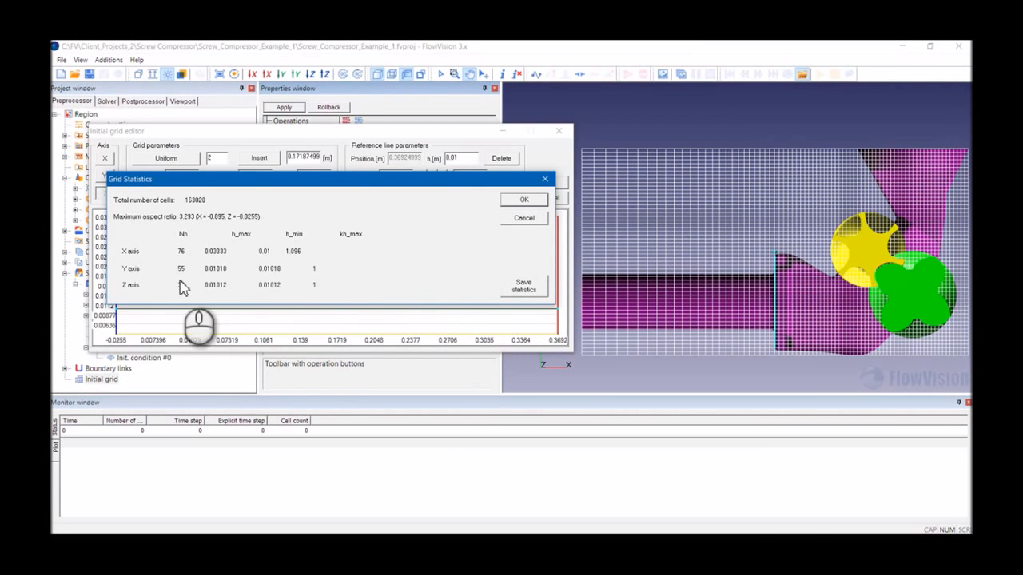
{"action": "left_click", "coordinate": [522, 200]}
{"action": "left_click", "coordinate": [283, 107]}
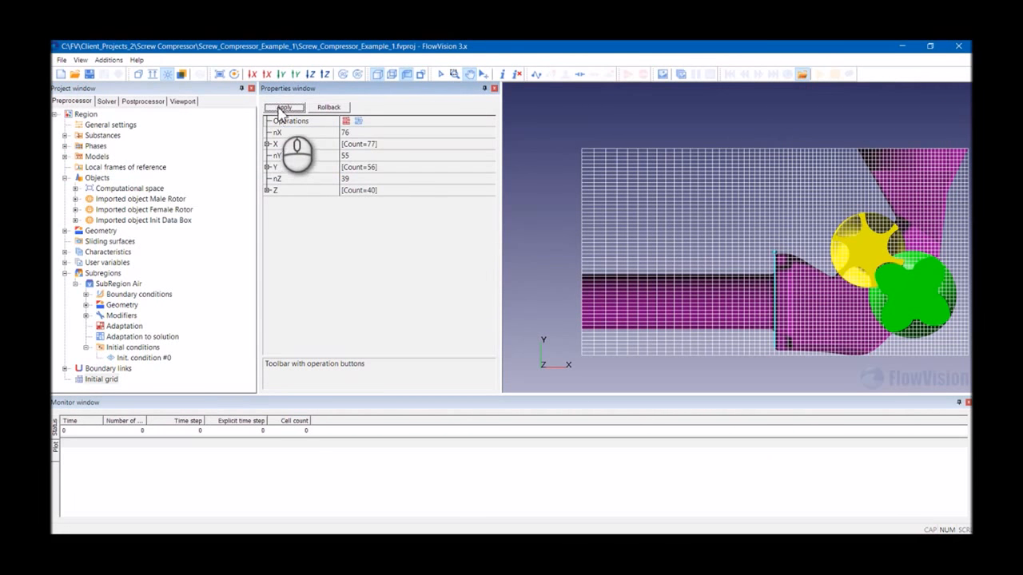
- Import the Adaptation_Rotors_Box geometry file as a new object
{"action": "scroll", "coordinate": [685, 251], "scroll_direction": "down", "scroll_amount": 3}
{"action": "left_click_drag", "start_coordinate": [686, 251], "coordinate": [484, 284]}
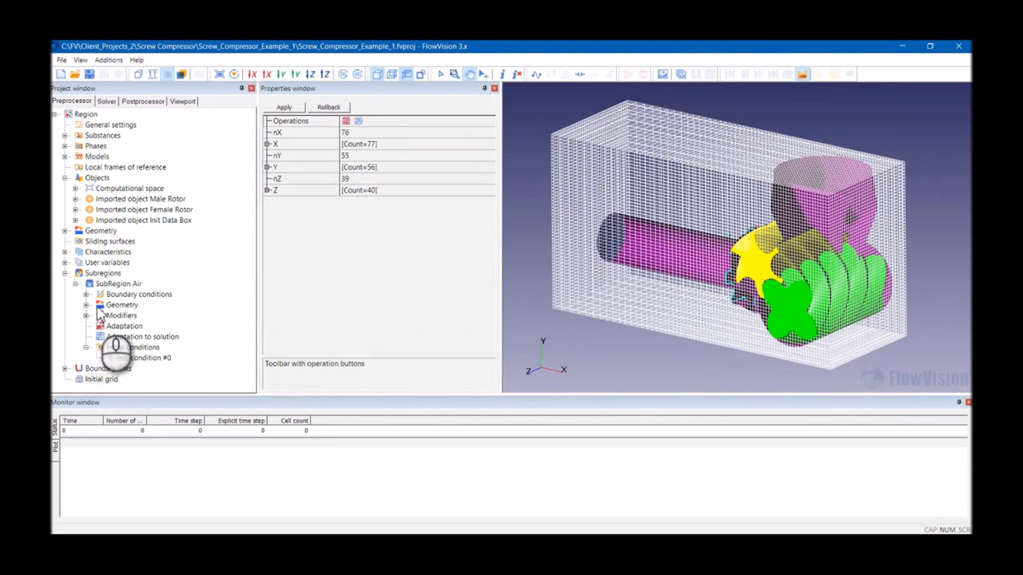
{"action": "left_click", "coordinate": [97, 179]}
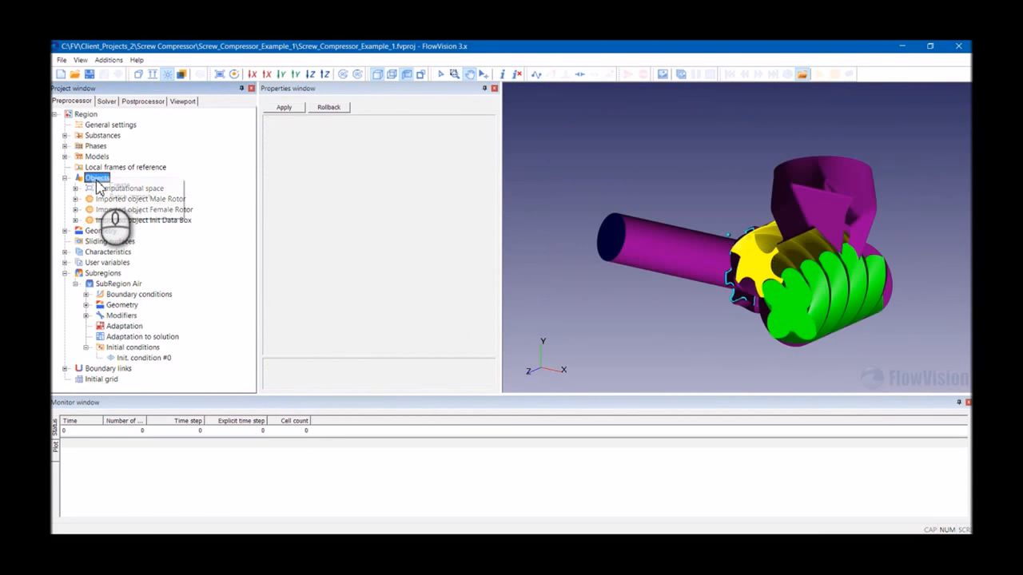
{"action": "left_click", "coordinate": [114, 197]}
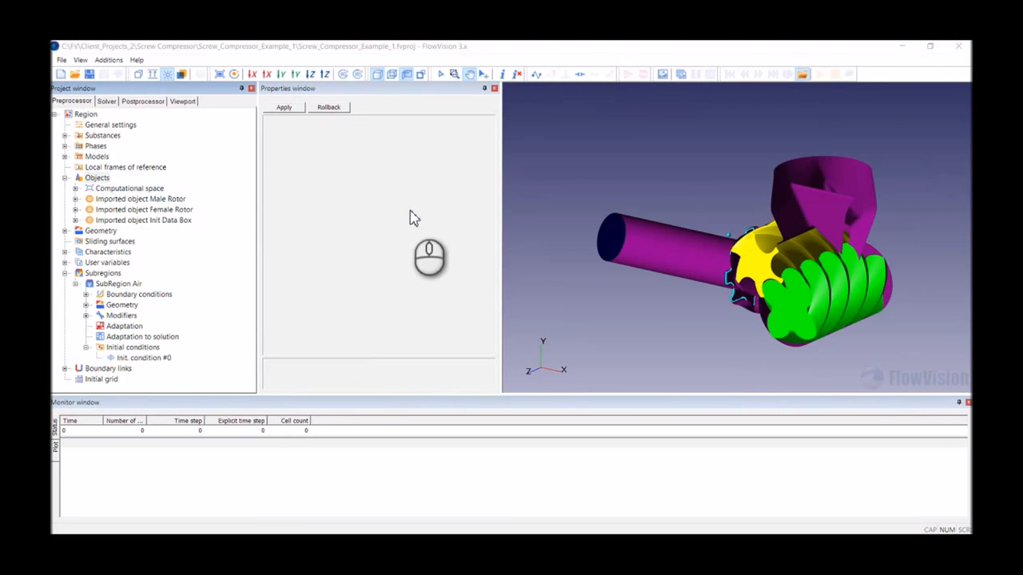
{"action": "left_click", "coordinate": [390, 195]}
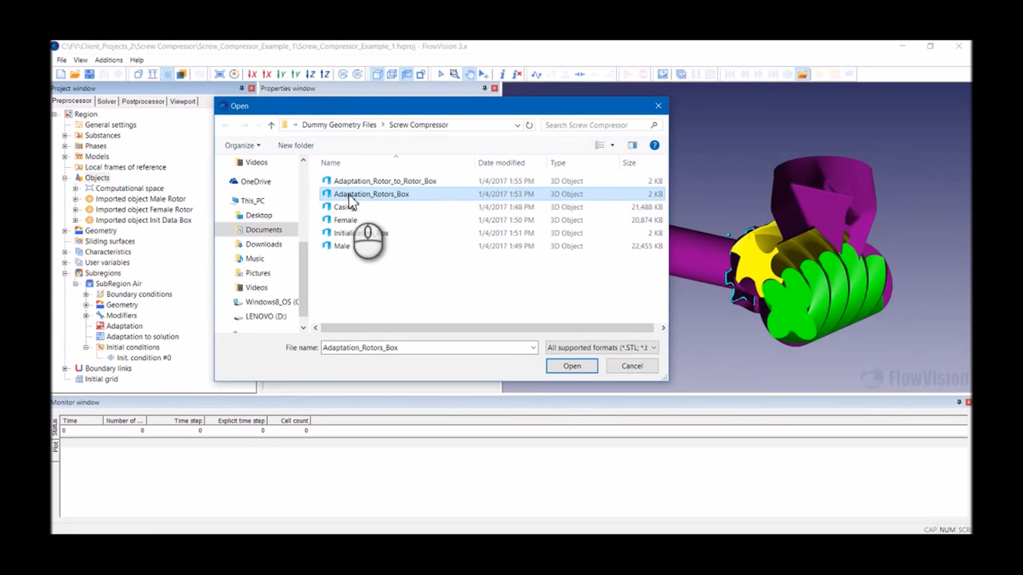
{"action": "double_click", "coordinate": [398, 199]}
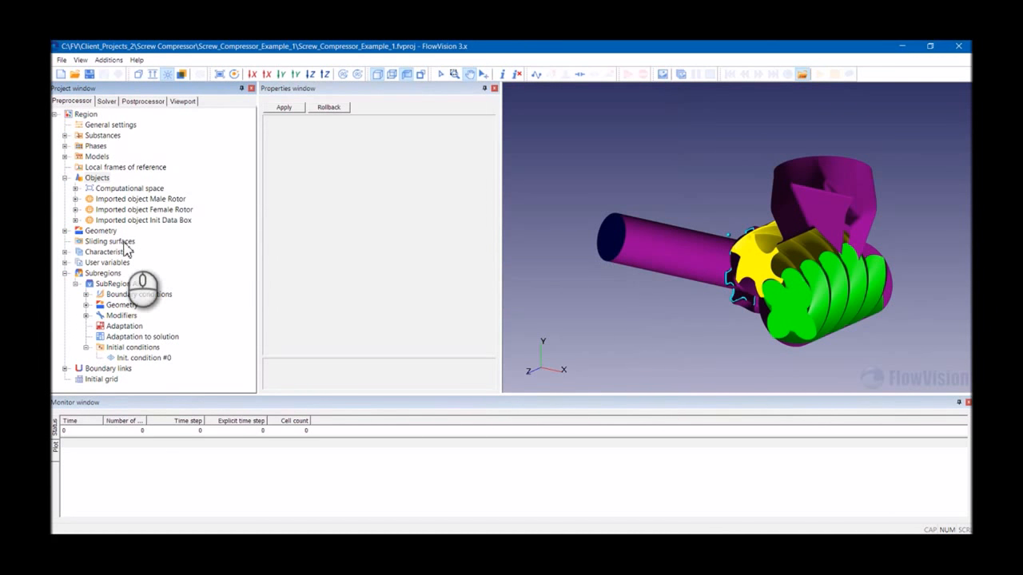
- Rename the new imported object to Imported object Adapt Big Box
{"action": "left_click", "coordinate": [126, 230]}
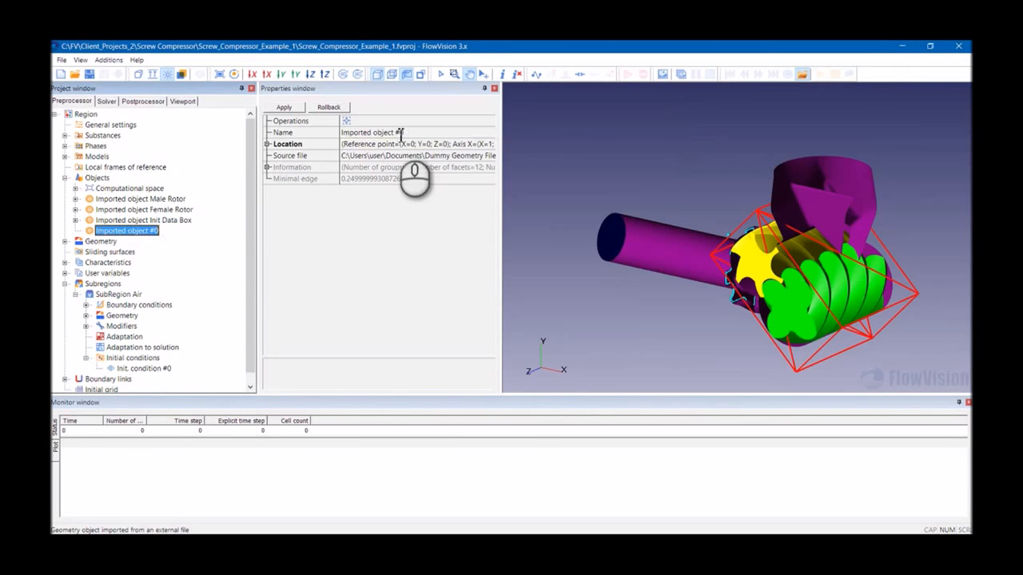
{"action": "double_click", "coordinate": [399, 133]}
{"action": "key", "text": "BackSpace"}
{"action": "type", "text": "Adapt Bo"}
{"action": "key", "text": "BackSpace"}
{"action": "type", "text": "ig Box"}
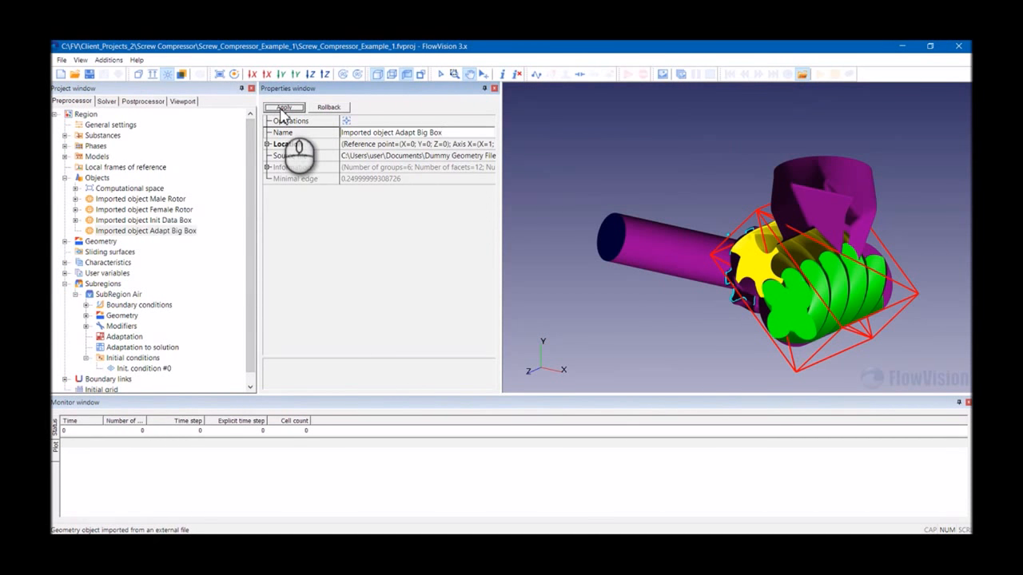
- Create a new adaptation in SubRegion Air and name it Adaptation Big Box
{"action": "scroll", "coordinate": [159, 271], "scroll_direction": "down", "scroll_amount": 1}
{"action": "left_click", "coordinate": [130, 329]}
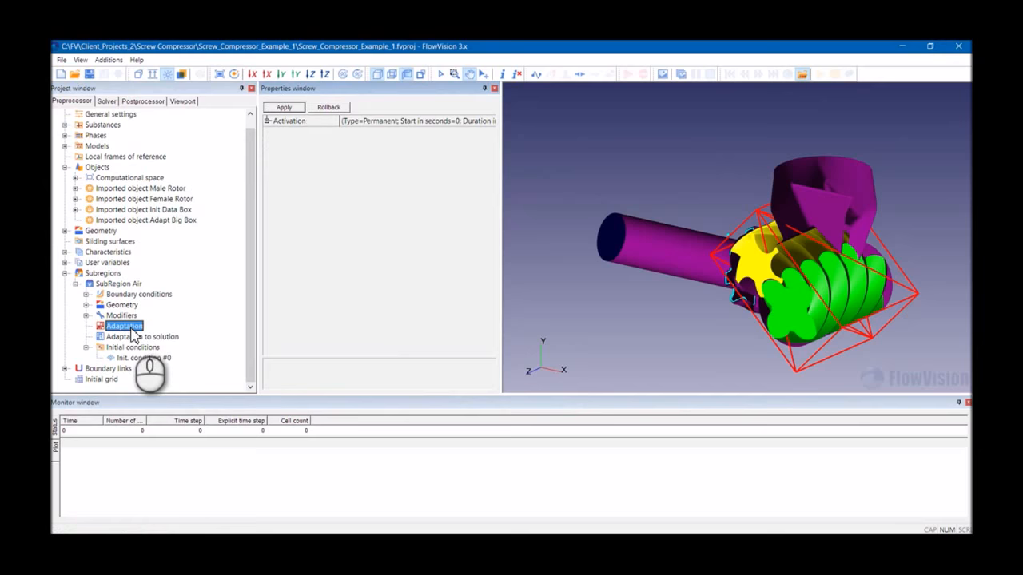
{"action": "right_click", "coordinate": [130, 329]}
{"action": "left_click", "coordinate": [299, 267]}
{"action": "left_click_drag", "start_coordinate": [706, 247], "coordinate": [623, 195]}
{"action": "scroll", "coordinate": [749, 238], "scroll_direction": "up", "scroll_amount": 4}
{"action": "mouse_move", "coordinate": [752, 239]}
{"action": "left_mouse_down"}
{"action": "mouse_move", "coordinate": [681, 237]}
{"action": "mouse_move", "coordinate": [815, 239]}
{"action": "mouse_move", "coordinate": [754, 223]}
{"action": "left_mouse_up"}
{"action": "scroll", "coordinate": [704, 255], "scroll_direction": "down", "scroll_amount": 4}
{"action": "mouse_move", "coordinate": [704, 255]}
{"action": "left_mouse_down"}
{"action": "mouse_move", "coordinate": [755, 288]}
{"action": "mouse_move", "coordinate": [647, 262]}
{"action": "mouse_move", "coordinate": [796, 231]}
{"action": "mouse_move", "coordinate": [762, 252]}
{"action": "mouse_move", "coordinate": [703, 264]}
{"action": "left_mouse_up"}
{"action": "right_click", "coordinate": [120, 326]}
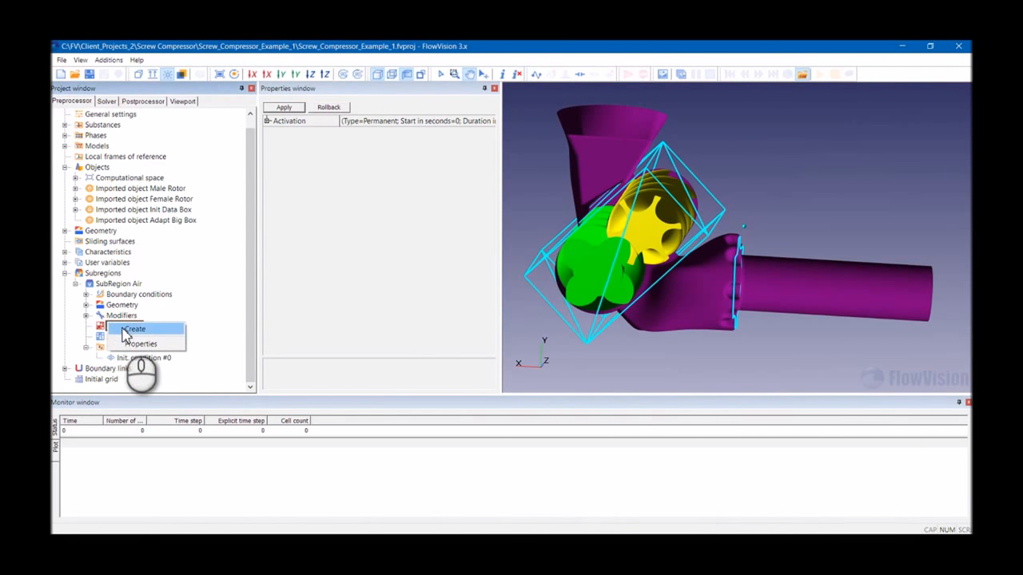
{"action": "left_click", "coordinate": [133, 329]}
{"action": "left_click", "coordinate": [382, 121]}
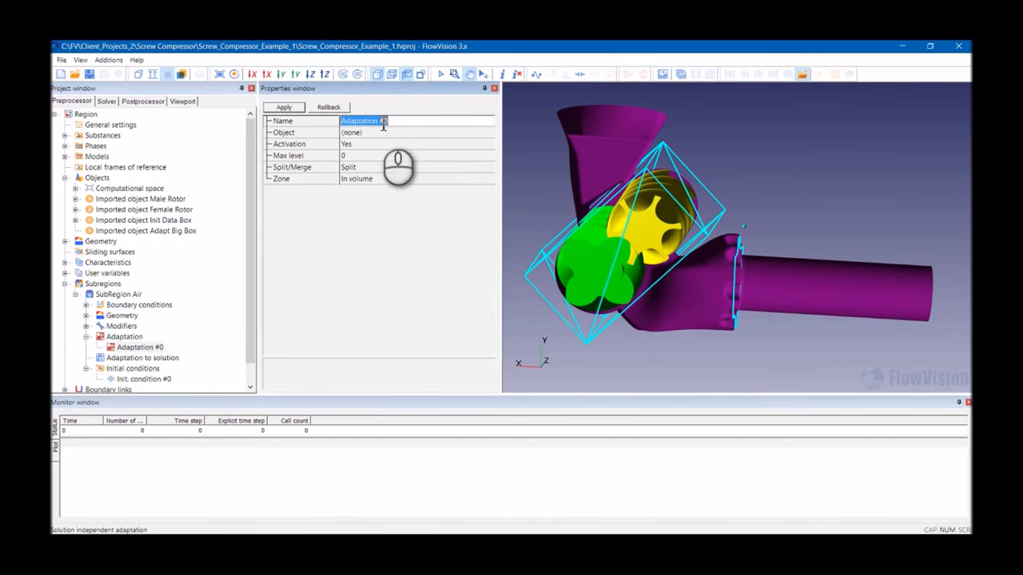
{"action": "double_click", "coordinate": [383, 123]}
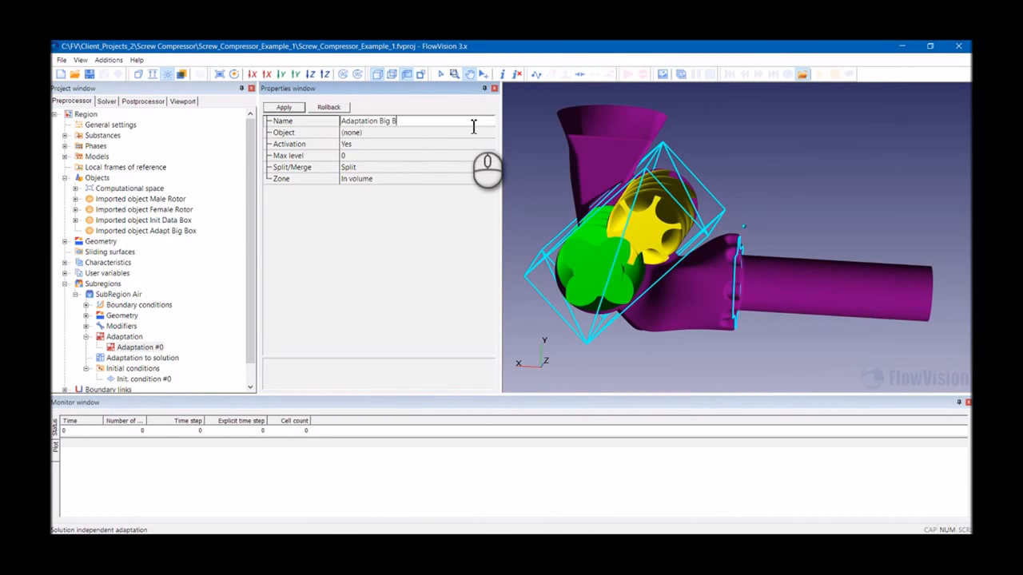
- Assign Imported object Adapt Big Box to the adaptation, set its max level to 2, and apply
{"action": "left_click", "coordinate": [388, 133]}
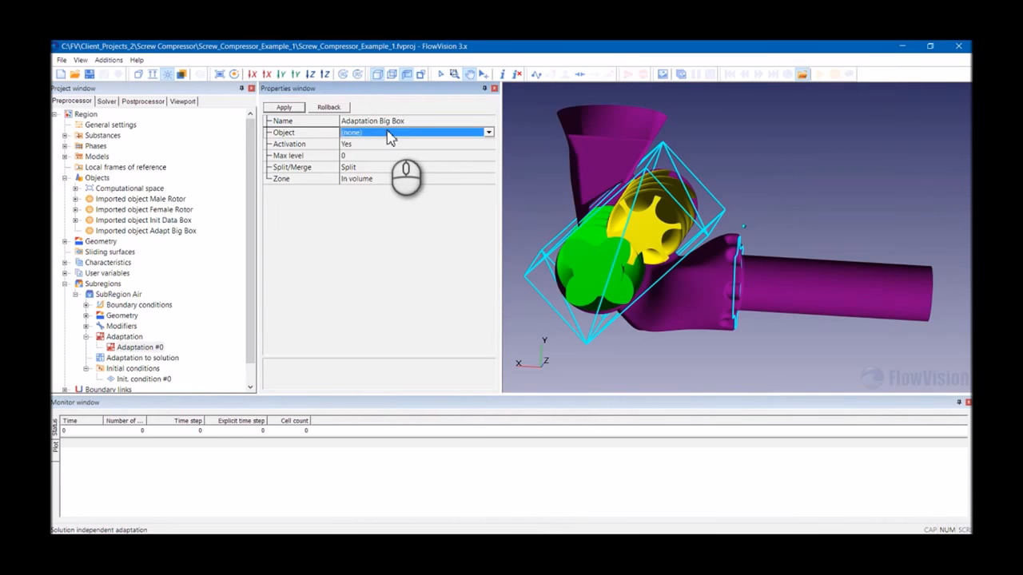
{"action": "left_click", "coordinate": [392, 133]}
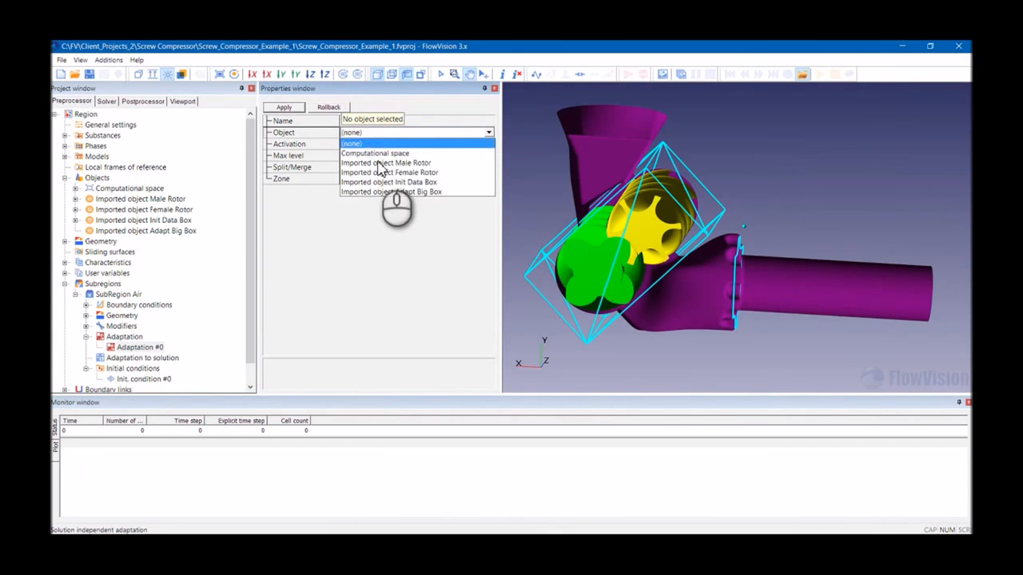
{"action": "left_click", "coordinate": [416, 191]}
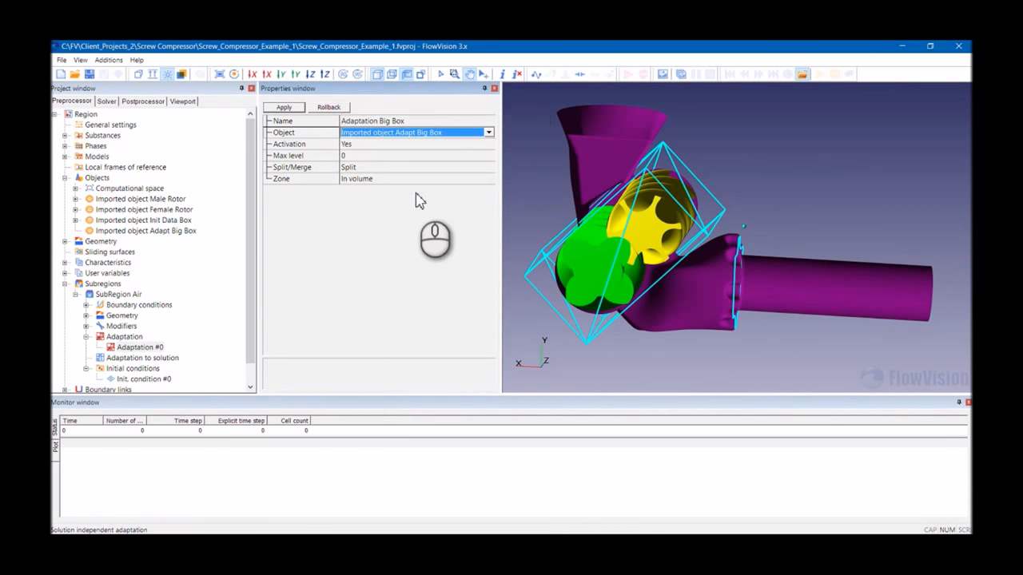
{"action": "left_click", "coordinate": [350, 156]}
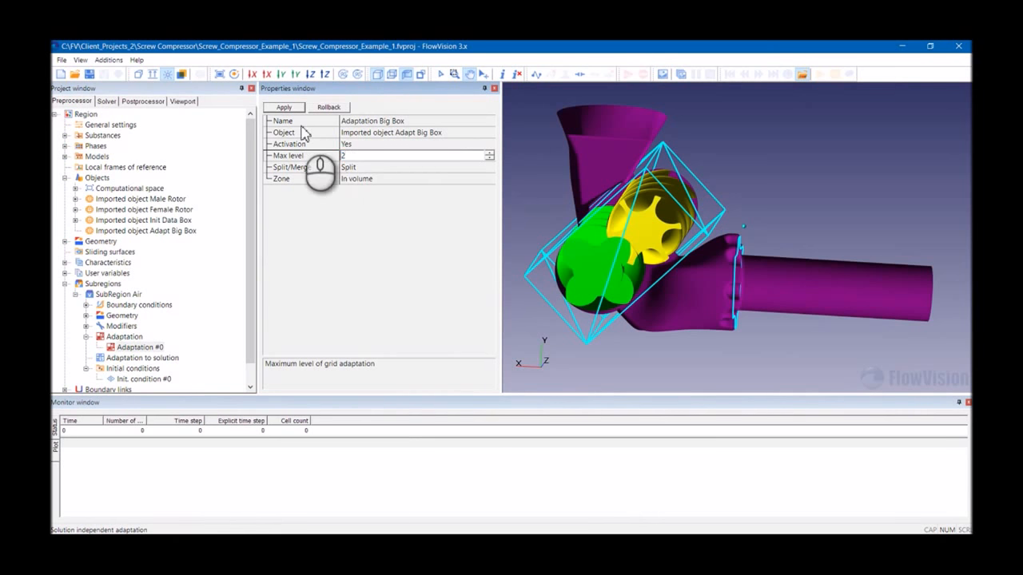
{"action": "left_click", "coordinate": [285, 107]}
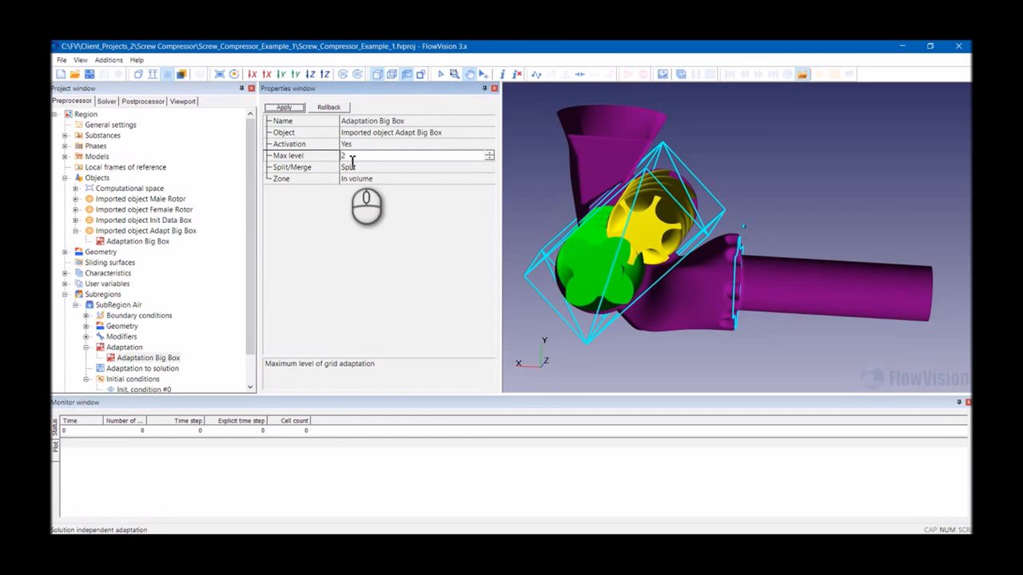
- Import the Adaptation_Rotor_to_Rotor_Box geometry file as another object
{"action": "right_click", "coordinate": [107, 179]}
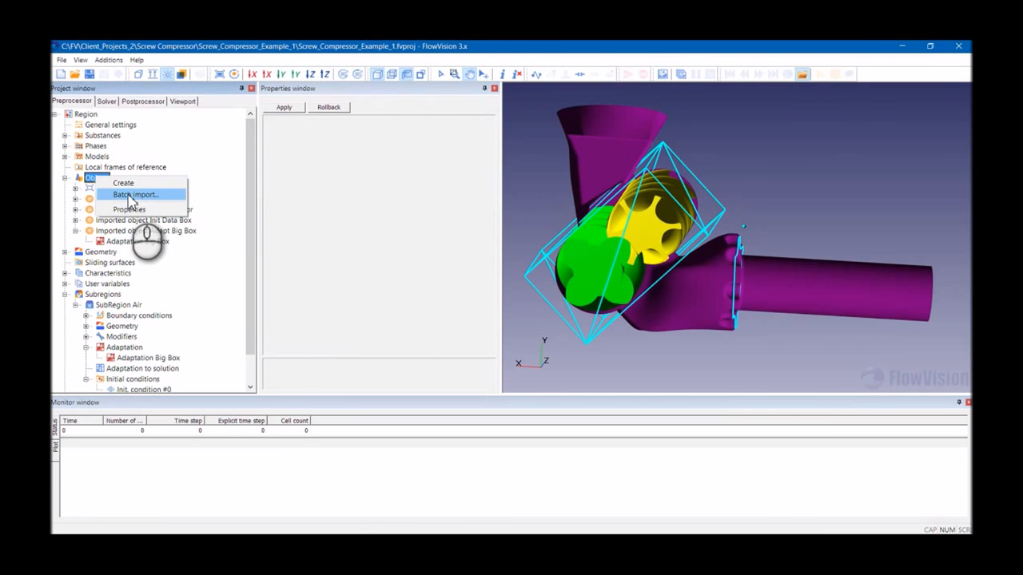
{"action": "left_click", "coordinate": [131, 195]}
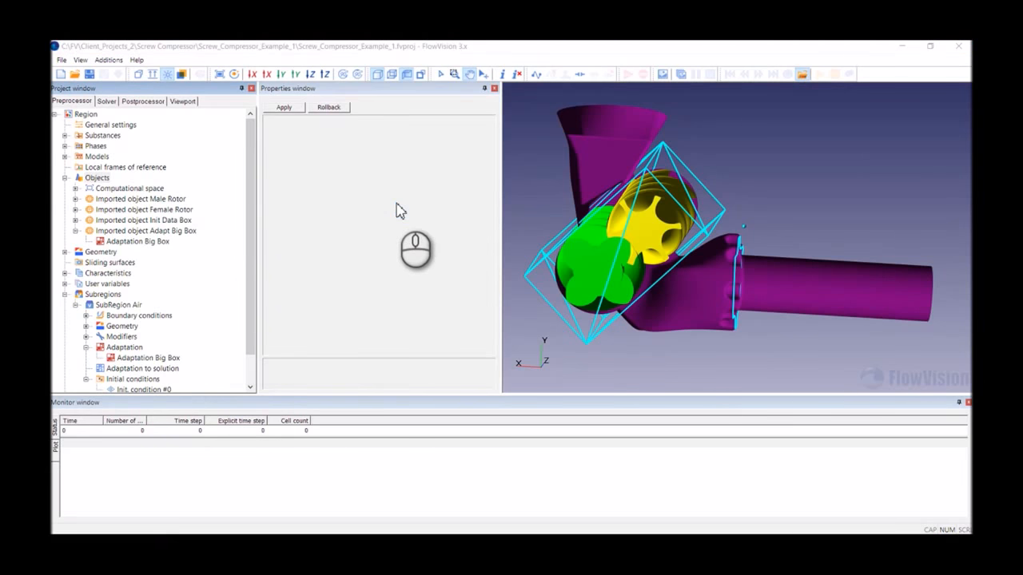
{"action": "left_click", "coordinate": [421, 182]}
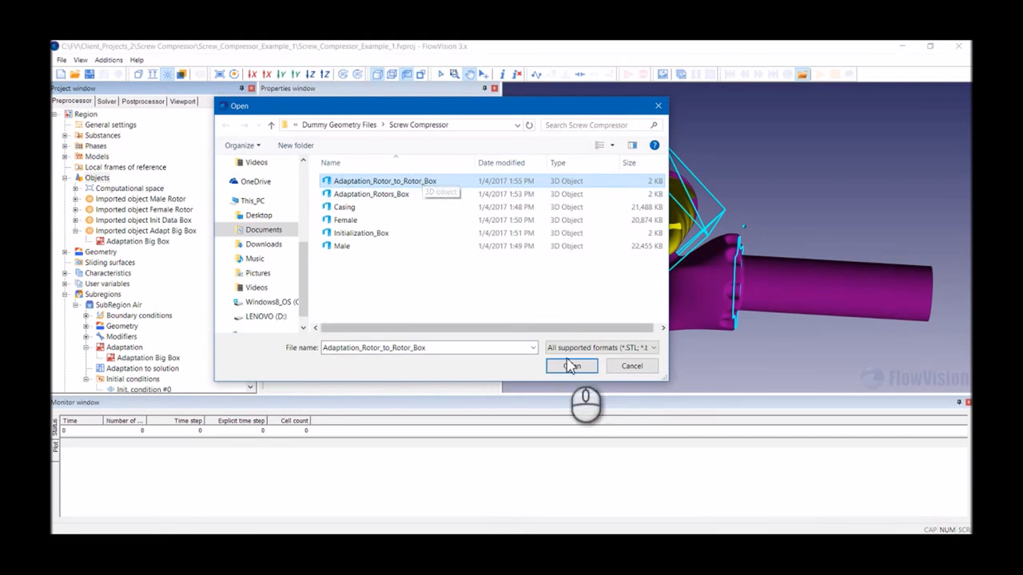
{"action": "left_click", "coordinate": [571, 366]}
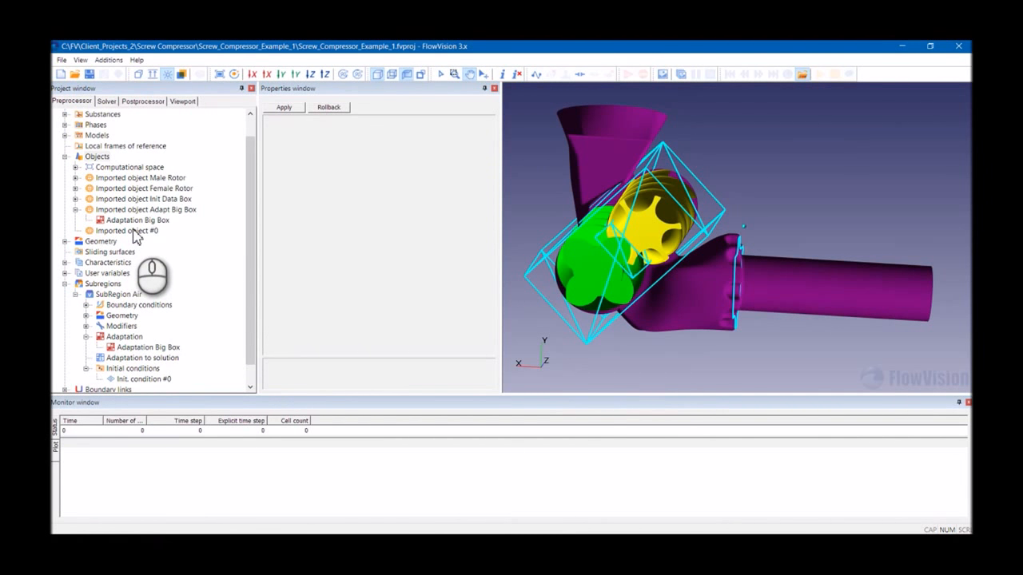
- Rename the newly imported object to Imported object Adapt Small Box
{"action": "left_click", "coordinate": [134, 231]}
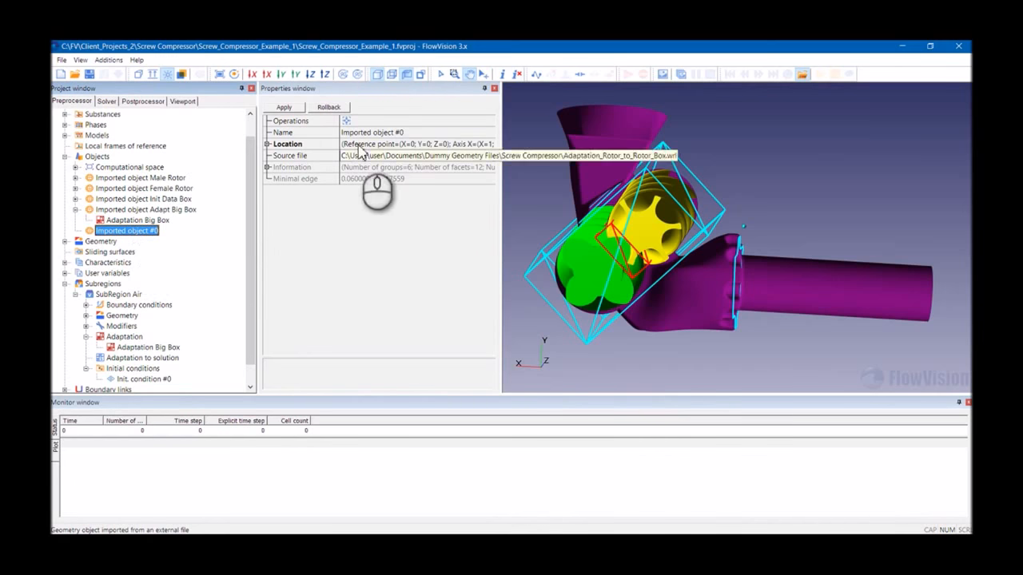
{"action": "left_click", "coordinate": [390, 135]}
{"action": "left_click_drag", "start_coordinate": [396, 134], "coordinate": [485, 131]}
{"action": "type", "text": "Adap Sma"}
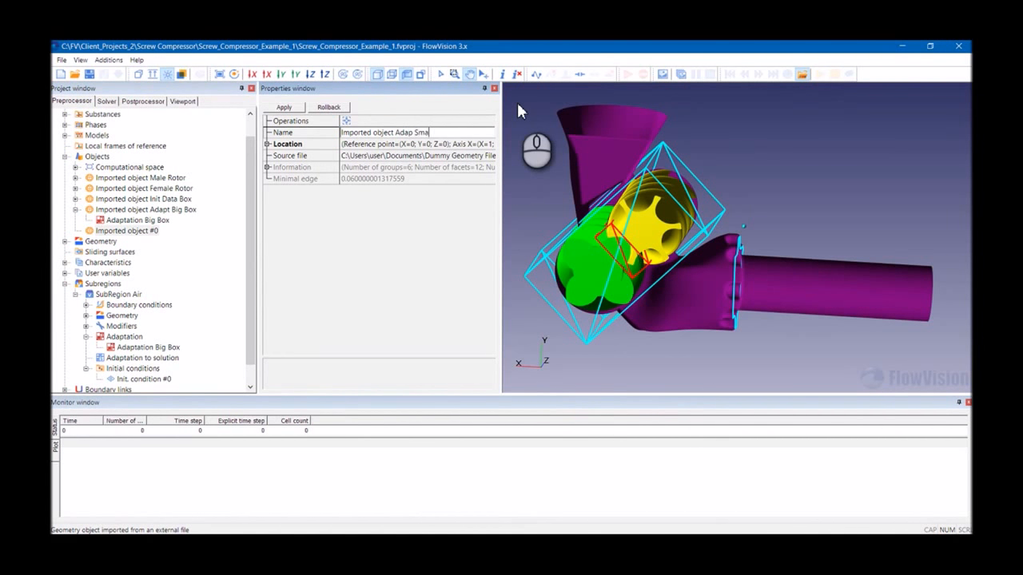
{"action": "type", "text": "ll Box"}
{"action": "key", "text": "Return"}
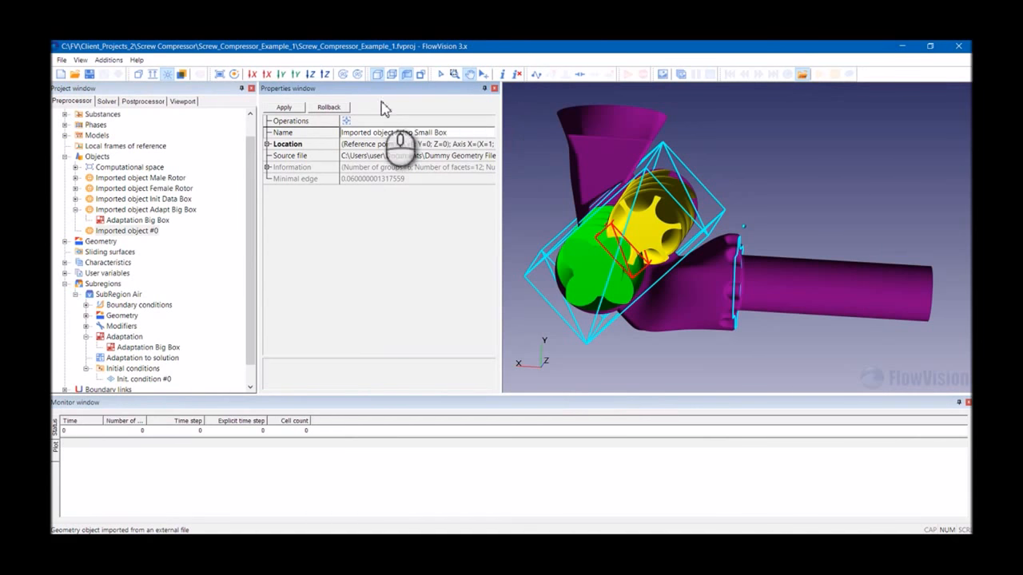
{"action": "left_click", "coordinate": [414, 133]}
{"action": "type", "text": "t"}
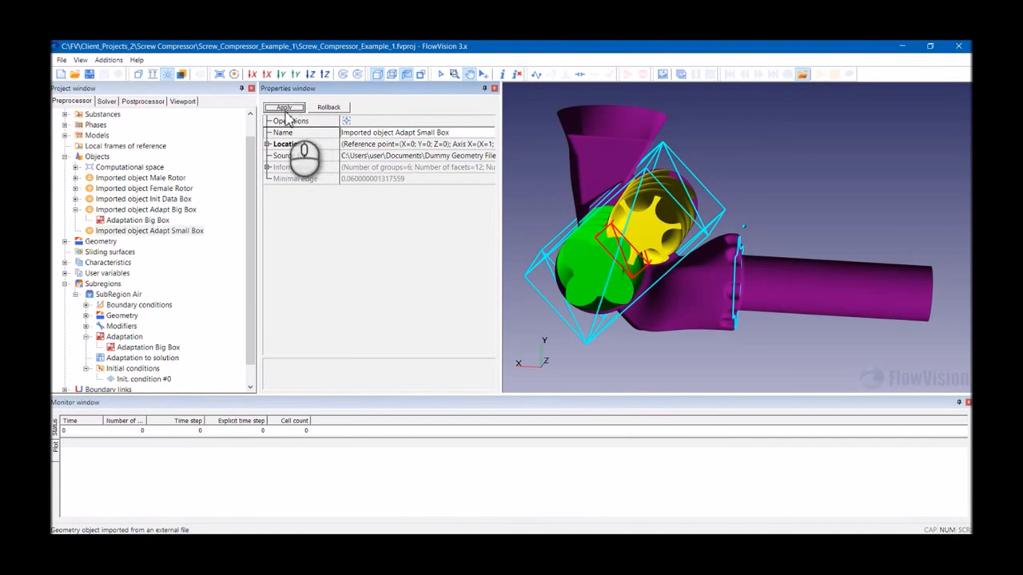
- Create a new adaptation in SubRegion Air and name it Adaptation Small Box
{"action": "left_click_drag", "start_coordinate": [597, 322], "coordinate": [778, 247]}
{"action": "scroll", "coordinate": [775, 262], "scroll_direction": "up", "scroll_amount": 2}
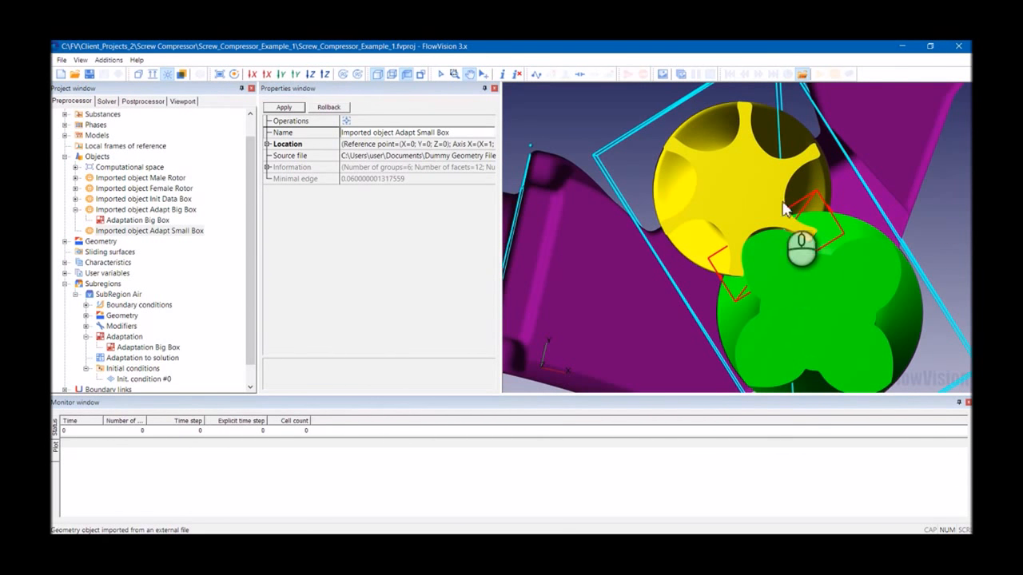
{"action": "left_click_drag", "start_coordinate": [706, 297], "coordinate": [714, 288]}
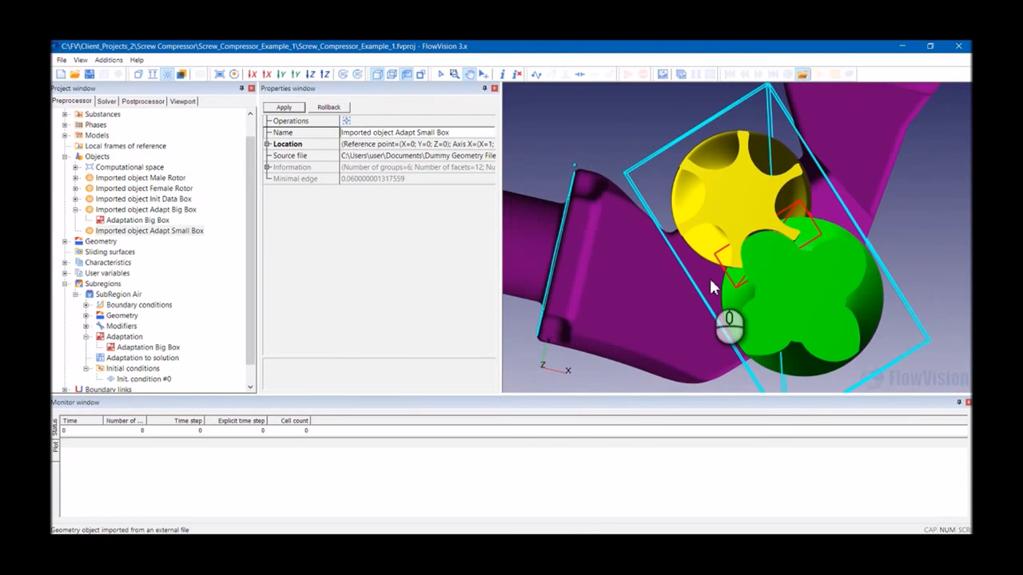
{"action": "scroll", "coordinate": [709, 280], "scroll_direction": "down", "scroll_amount": 2}
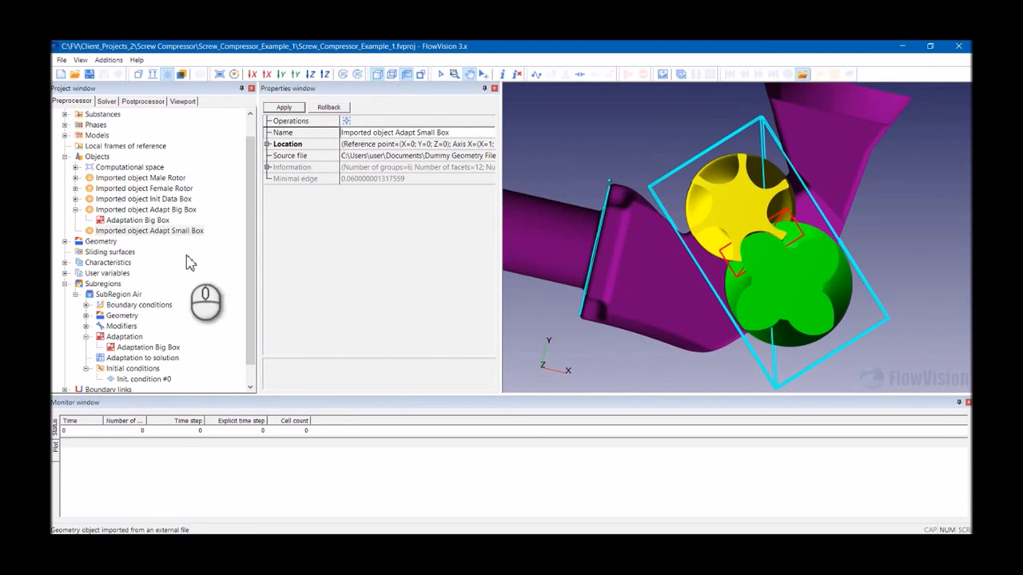
{"action": "scroll", "coordinate": [122, 222], "scroll_direction": "down", "scroll_amount": 1}
{"action": "left_click", "coordinate": [133, 316]}
{"action": "right_click", "coordinate": [134, 317]}
{"action": "left_click", "coordinate": [136, 322]}
{"action": "left_click", "coordinate": [134, 336]}
{"action": "left_click", "coordinate": [135, 326]}
{"action": "left_click", "coordinate": [390, 122]}
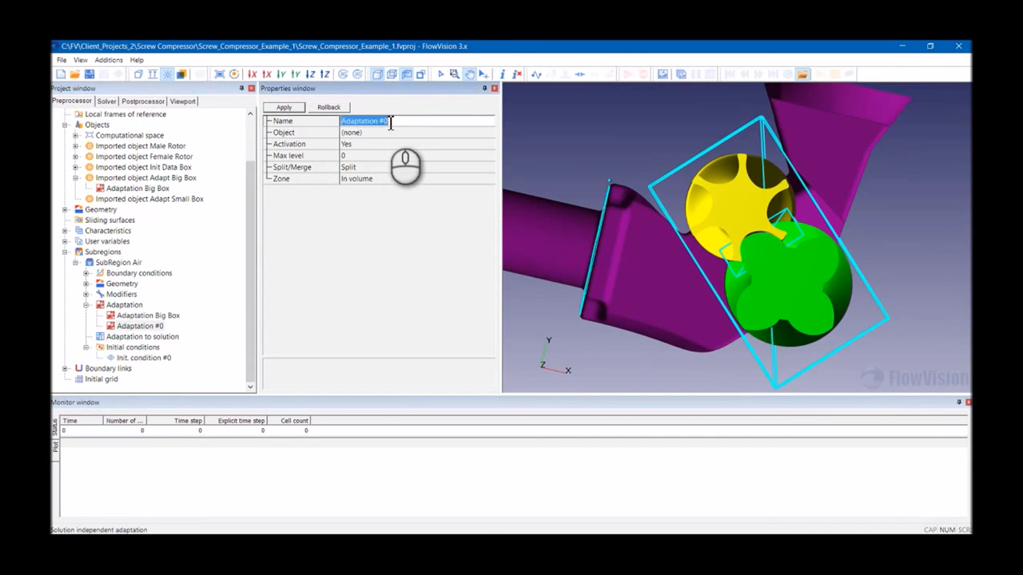
{"action": "left_click_drag", "start_coordinate": [382, 122], "coordinate": [379, 122]}
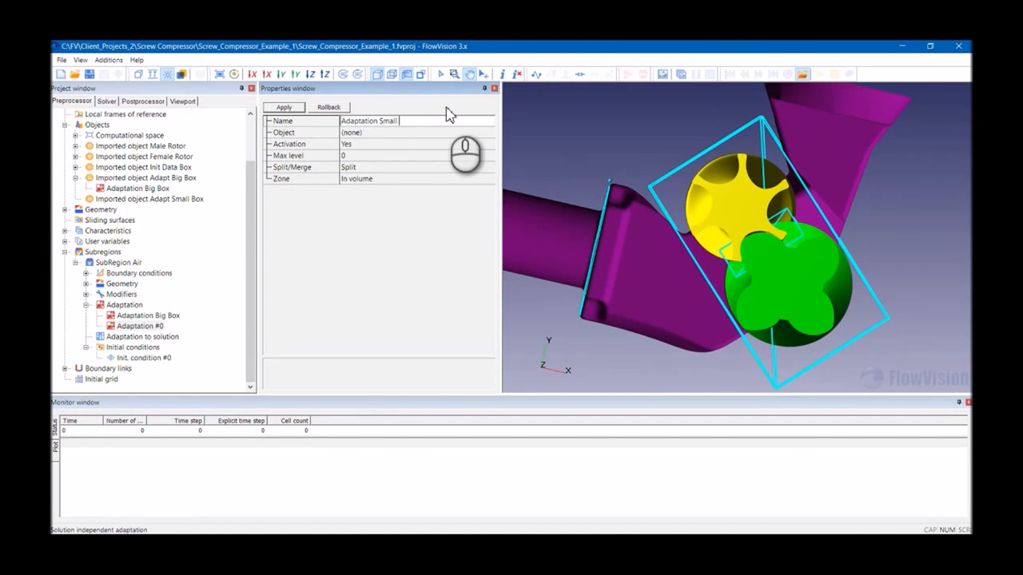
- Assign Imported object Adapt Small Box to the adaptation, set its max level to 3, and apply
{"action": "left_click", "coordinate": [366, 133]}
{"action": "left_click", "coordinate": [393, 201]}
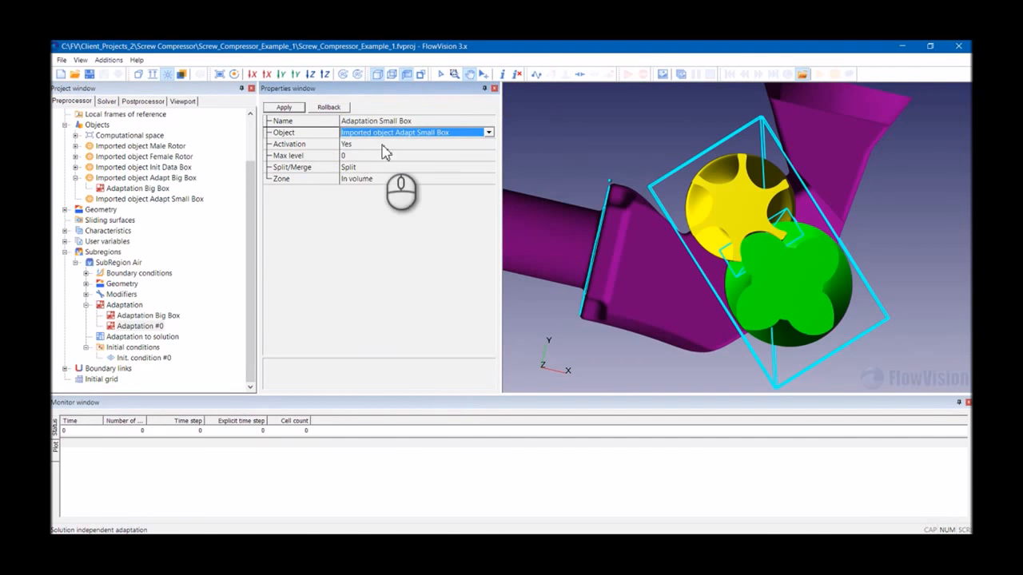
{"action": "left_click", "coordinate": [357, 156]}
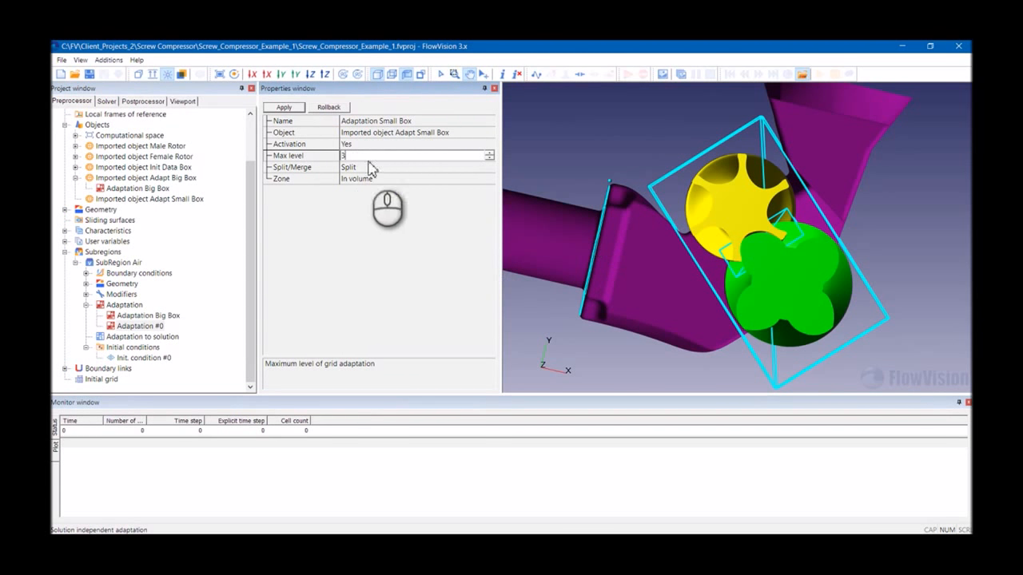
{"action": "left_click", "coordinate": [286, 111]}
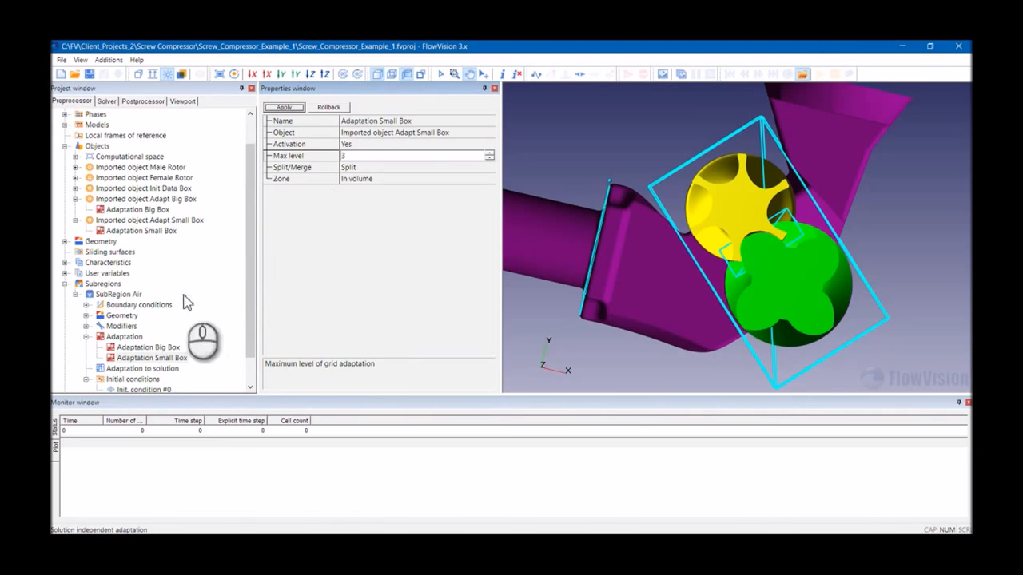
{"action": "left_click", "coordinate": [91, 348]}
{"action": "left_click", "coordinate": [87, 337]}
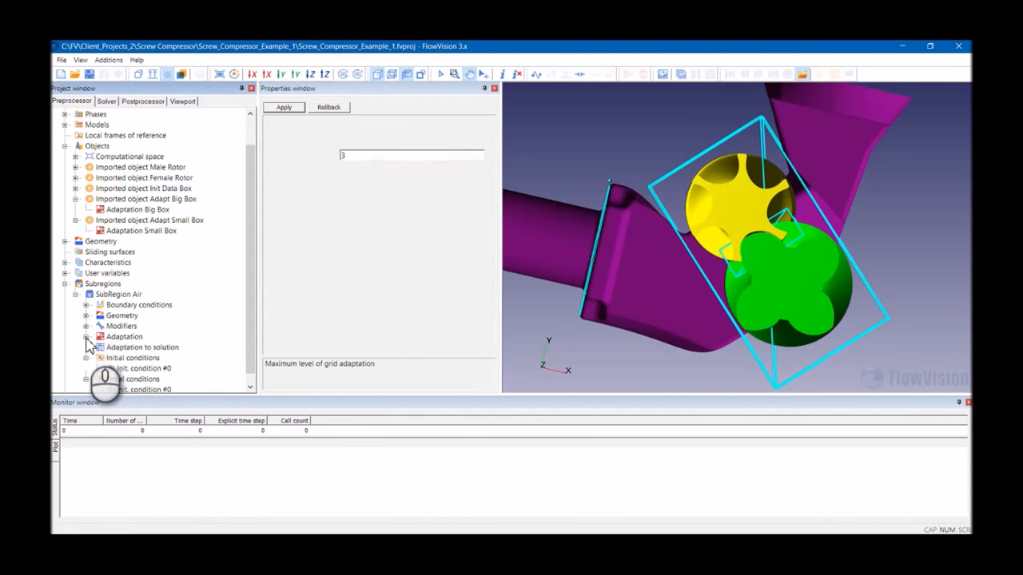
{"action": "left_click", "coordinate": [76, 296]}
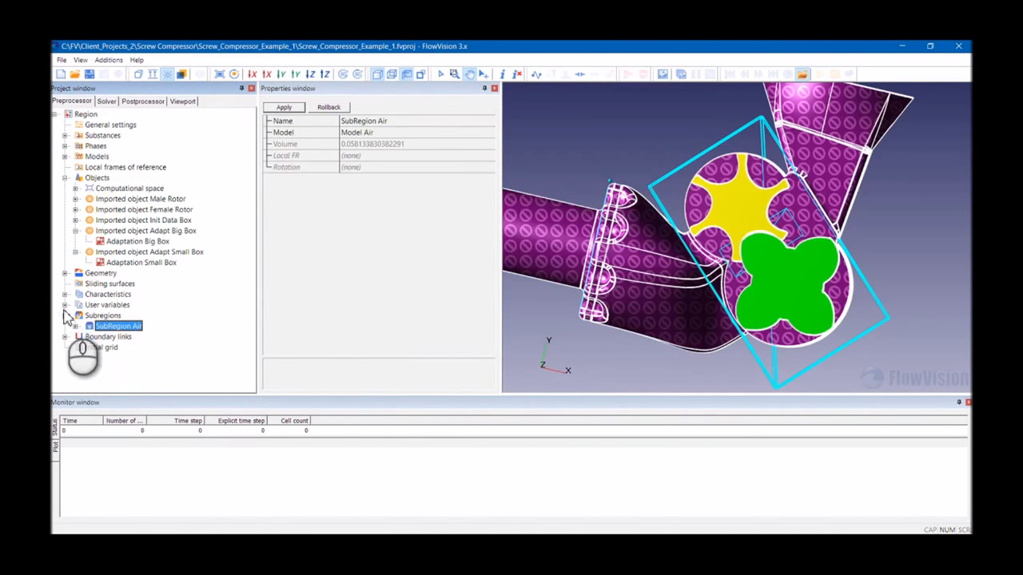
{"action": "left_click", "coordinate": [71, 327]}
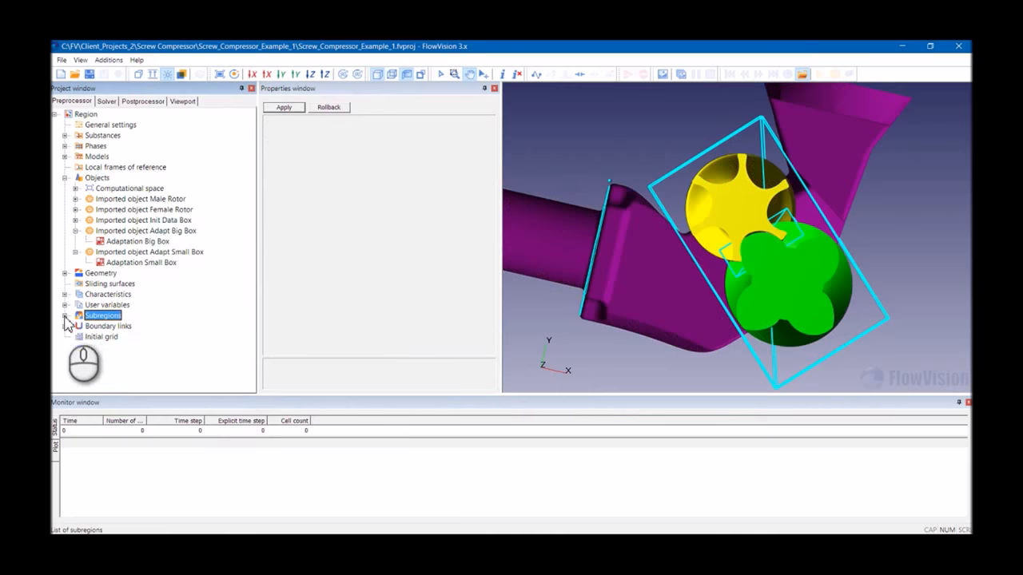
{"action": "left_click", "coordinate": [107, 103]}
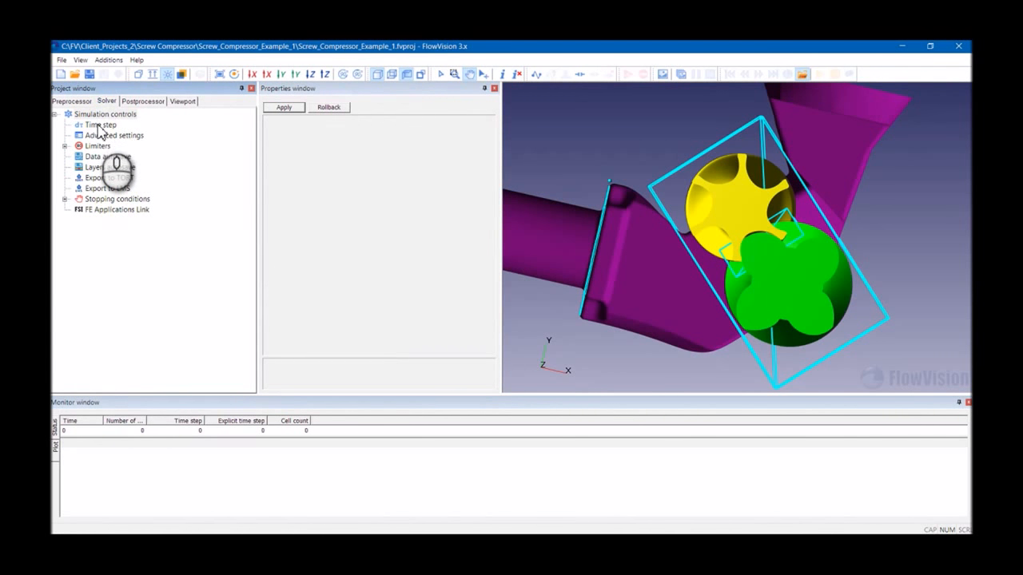
{"action": "left_click", "coordinate": [99, 127]}
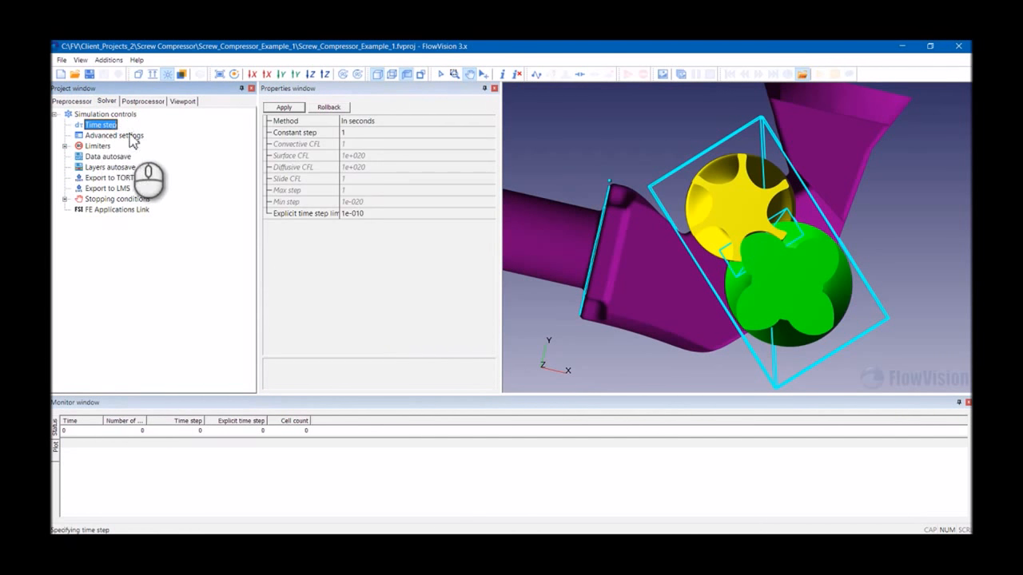
- Hide the Adapt Big Box and Adapt Small Box objects in the postprocessor 3D scene
{"action": "left_click", "coordinate": [140, 101]}
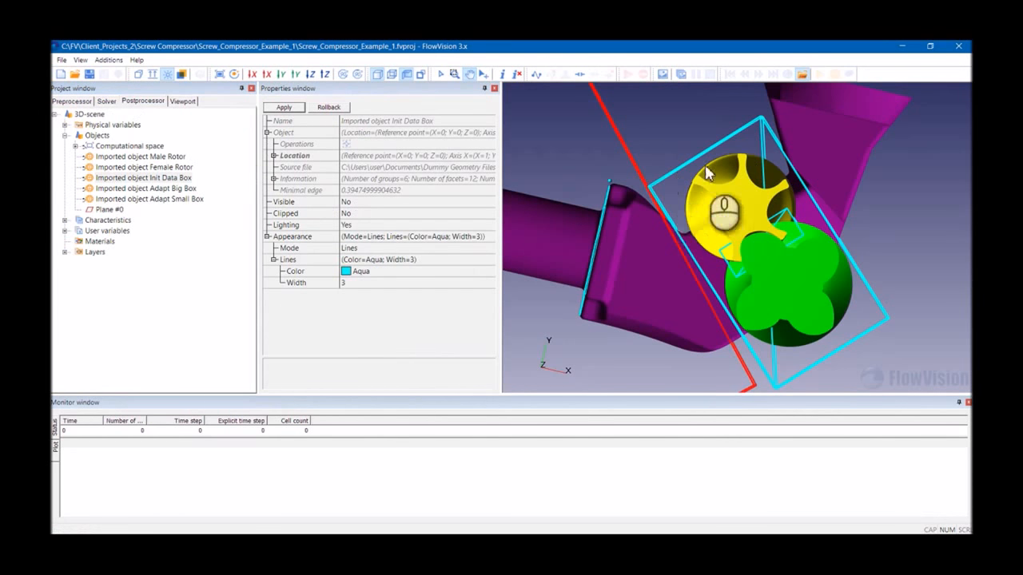
{"action": "left_click_drag", "start_coordinate": [701, 210], "coordinate": [645, 247]}
{"action": "left_click", "coordinate": [163, 188]}
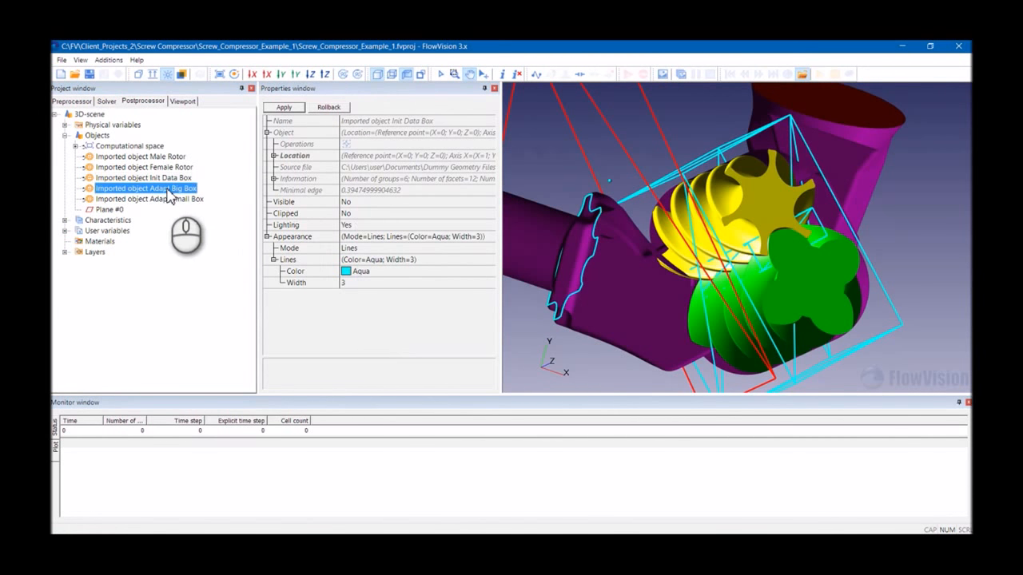
{"action": "right_click", "coordinate": [176, 191]}
{"action": "left_click", "coordinate": [177, 208]}
{"action": "left_click", "coordinate": [176, 199]}
{"action": "right_click", "coordinate": [175, 198]}
{"action": "left_click", "coordinate": [192, 220]}
{"action": "left_click_drag", "start_coordinate": [653, 226], "coordinate": [720, 252]}
- Set the solver time step method to Via CFL number with a surface CFL of 1
{"action": "left_click", "coordinate": [106, 101]}
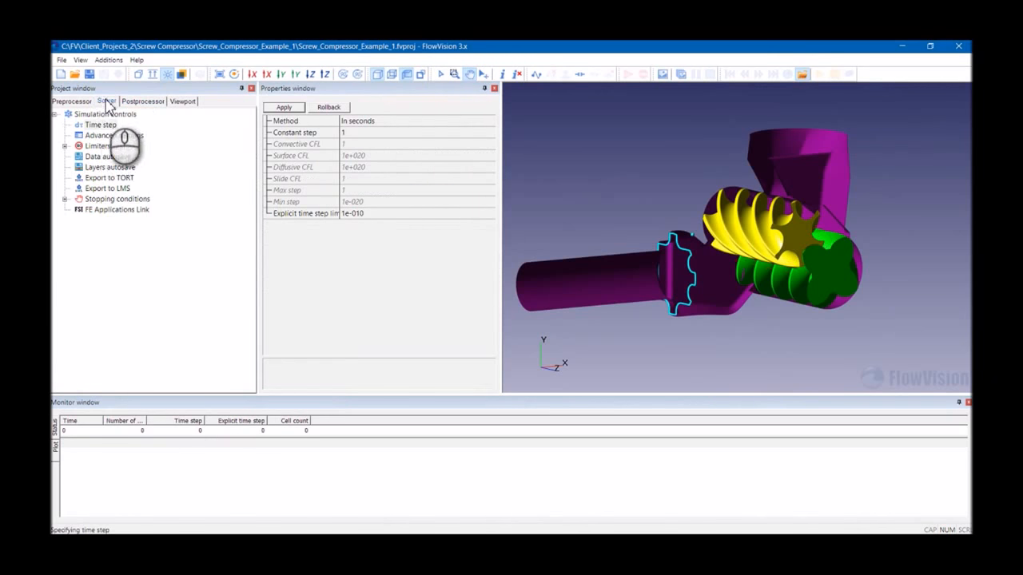
{"action": "left_click", "coordinate": [101, 125]}
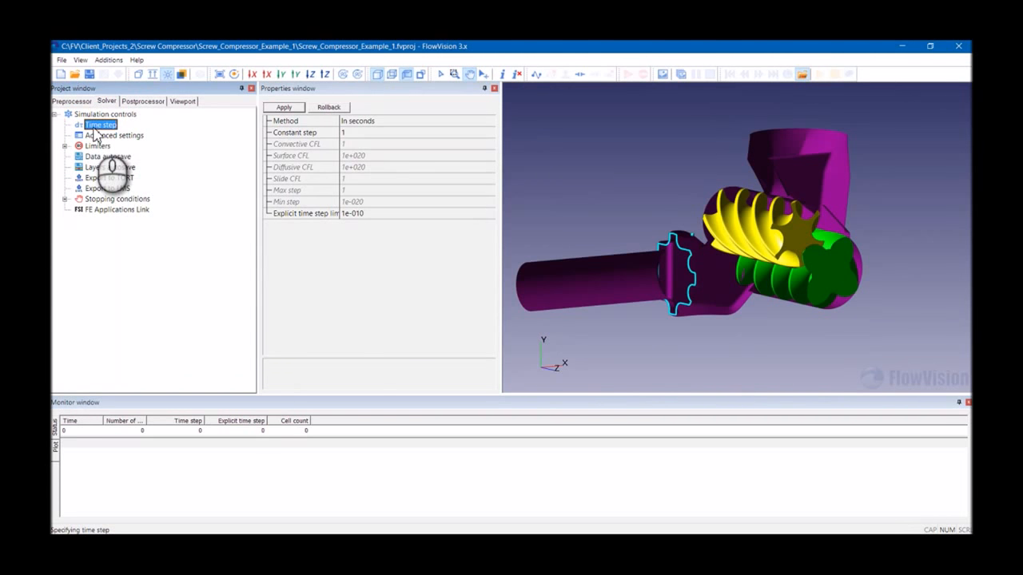
{"action": "left_click", "coordinate": [381, 127]}
{"action": "left_click", "coordinate": [379, 125]}
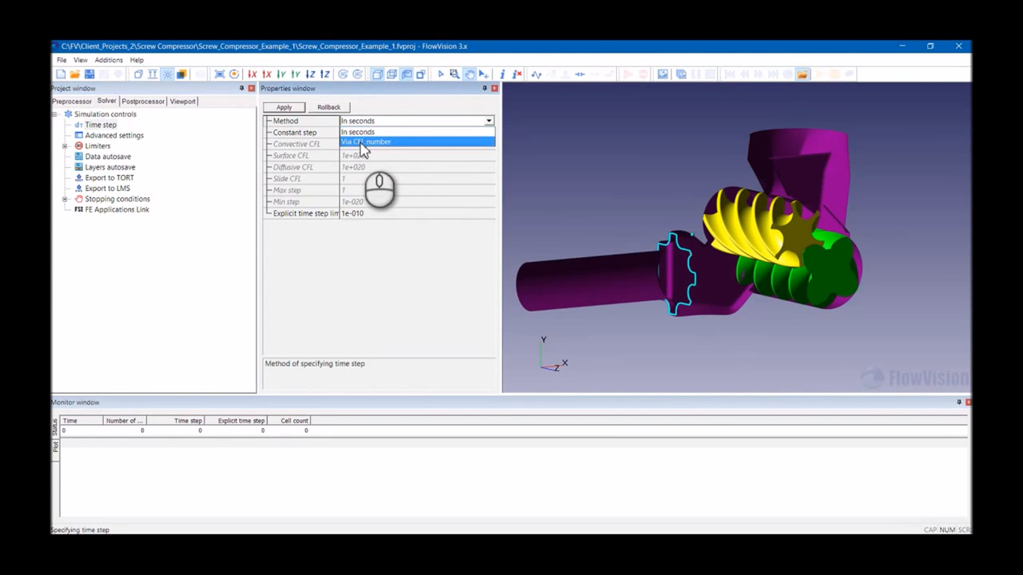
{"action": "left_click", "coordinate": [365, 142]}
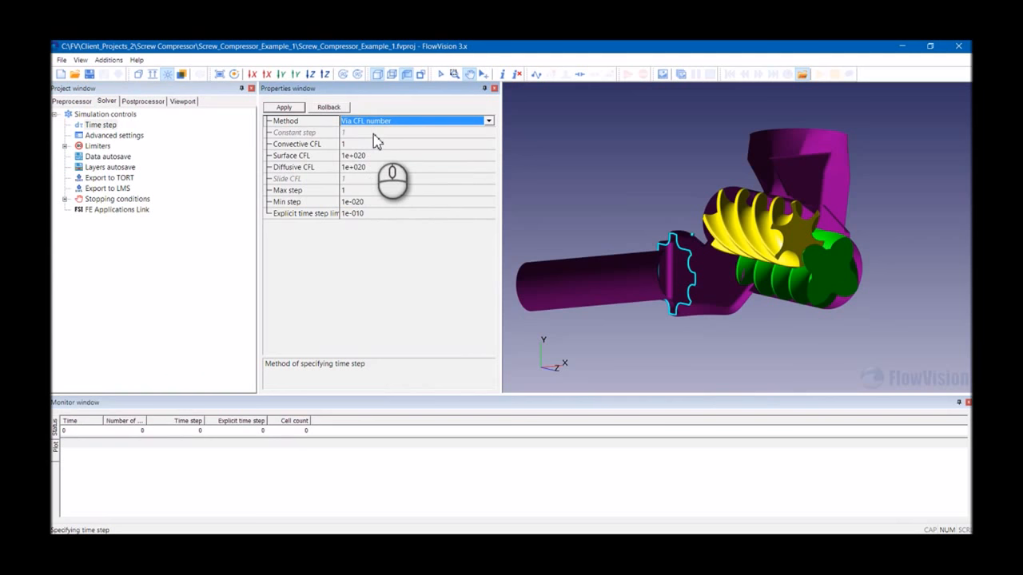
{"action": "left_click", "coordinate": [305, 148]}
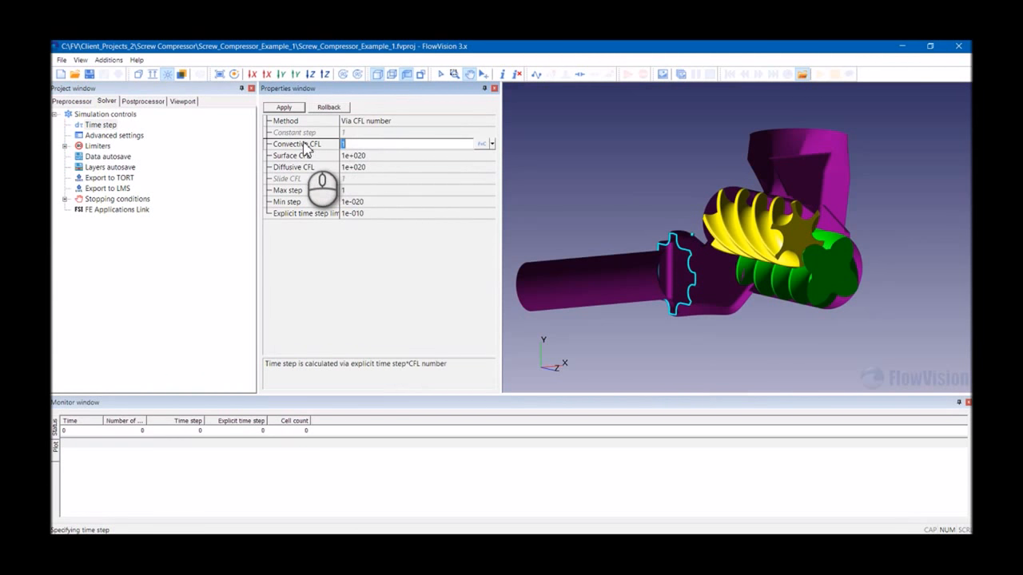
{"action": "left_click", "coordinate": [305, 157]}
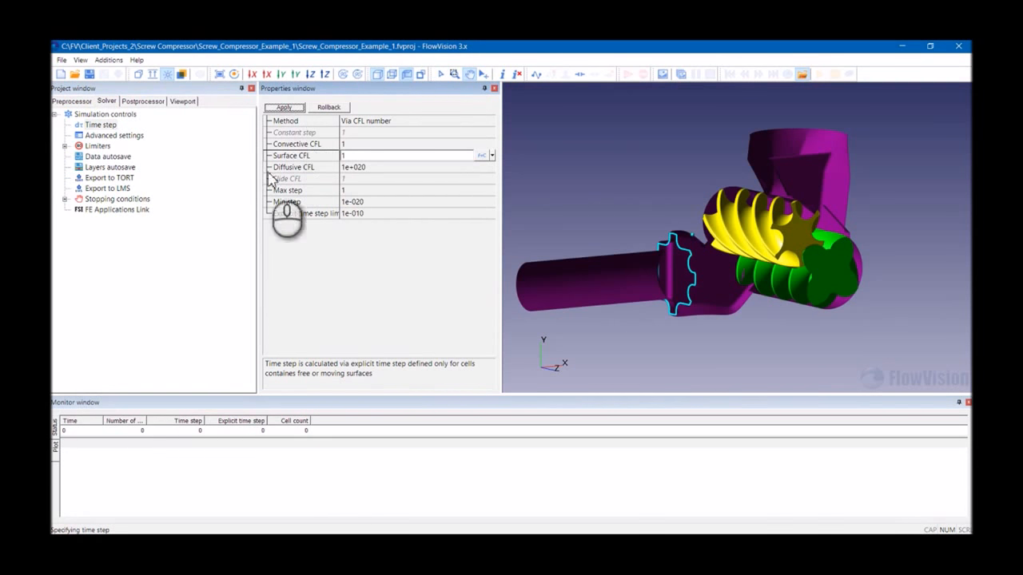
- Inspect the moving body modifiers for the male and female rotors under SubRegion Air
{"action": "left_click", "coordinate": [72, 101]}
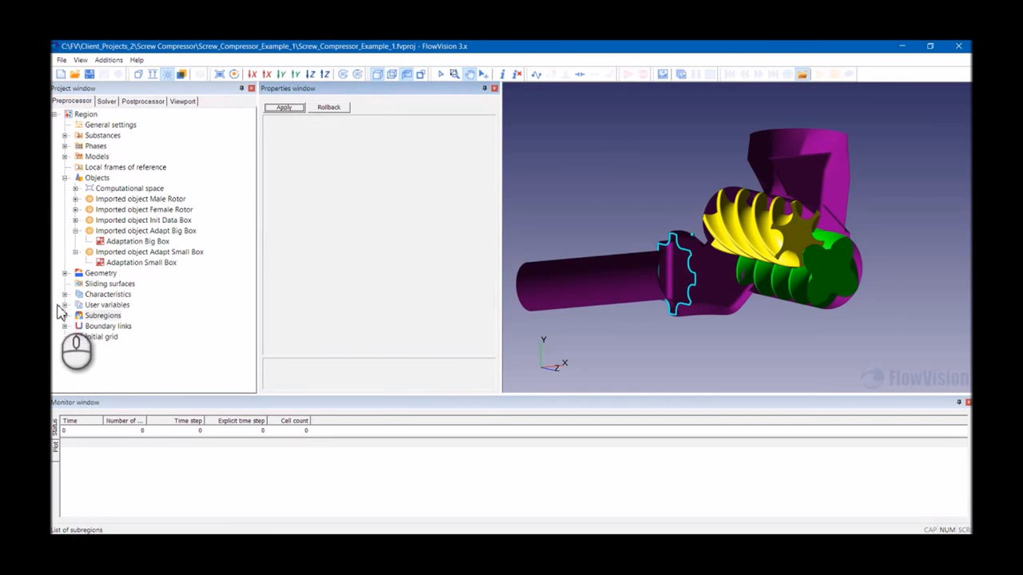
{"action": "double_click", "coordinate": [94, 316]}
{"action": "left_click", "coordinate": [75, 326]}
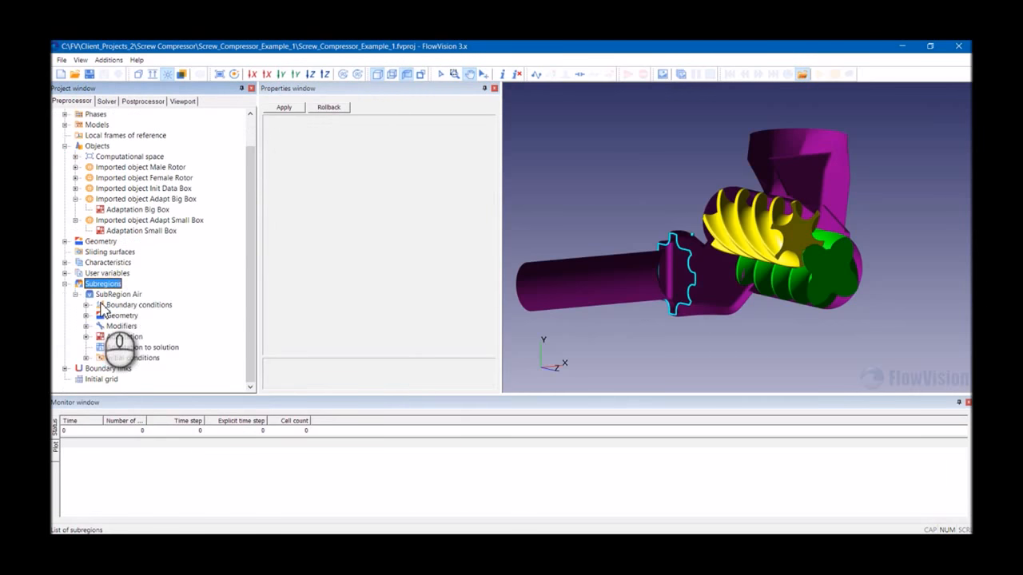
{"action": "left_click_drag", "start_coordinate": [741, 223], "coordinate": [723, 237]}
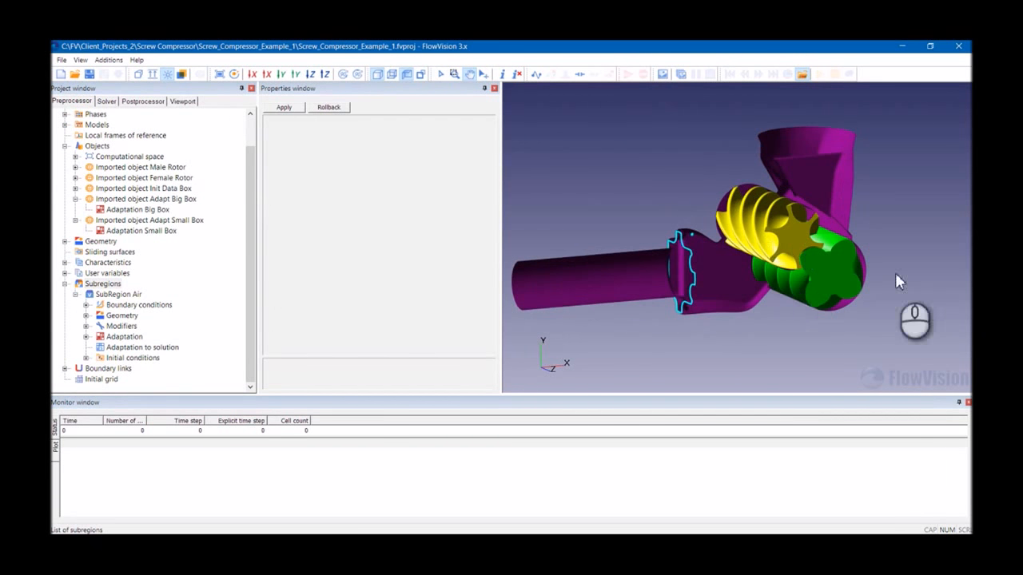
{"action": "left_click", "coordinate": [86, 326]}
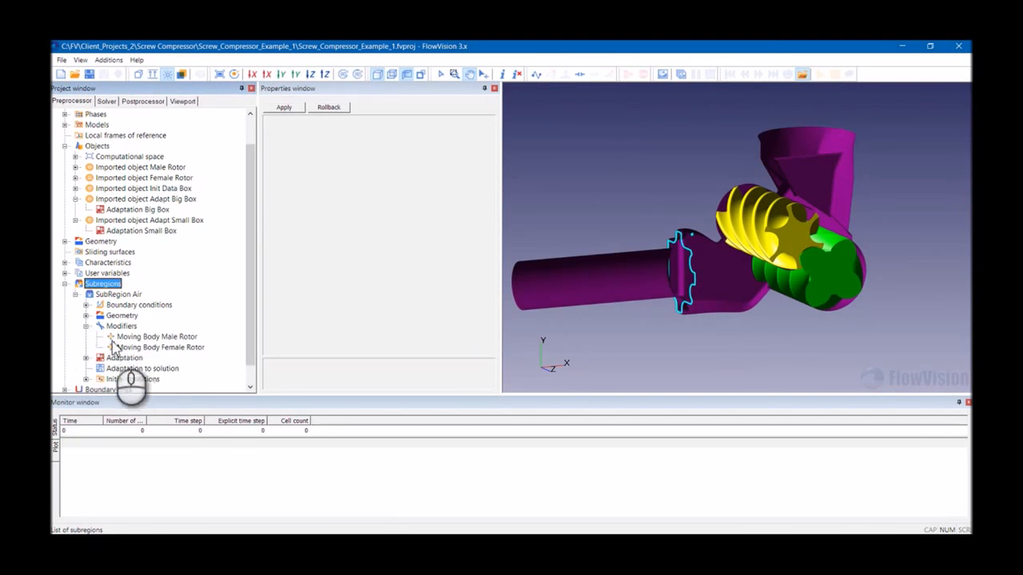
{"action": "left_click", "coordinate": [135, 347]}
- Add all residuals (Enthalpy, Velocity, Pressure, TurbEnergy, TurbDissipation) to the stopping conditions
{"action": "left_click", "coordinate": [107, 101]}
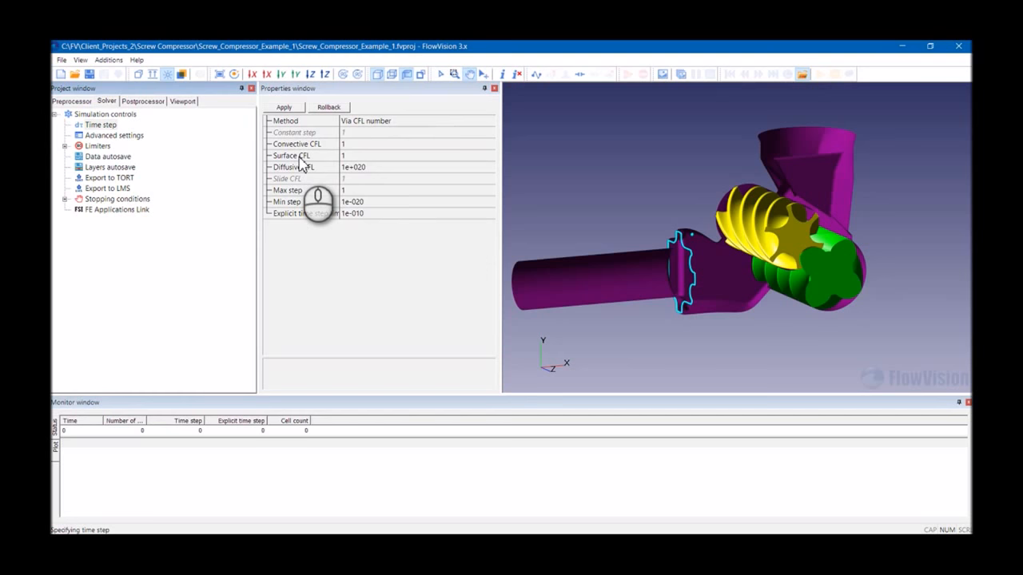
{"action": "left_click", "coordinate": [314, 155]}
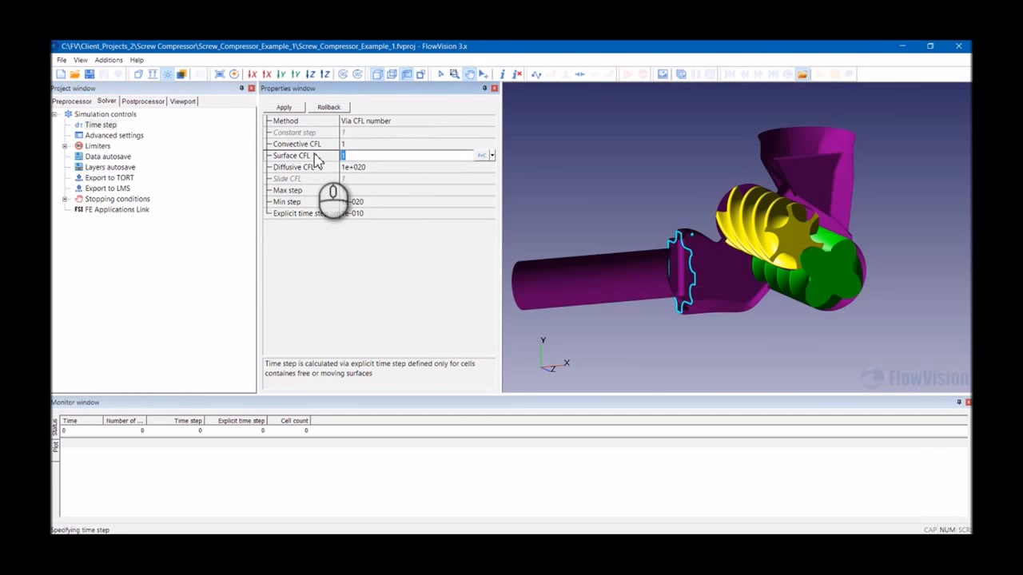
{"action": "left_click", "coordinate": [64, 199]}
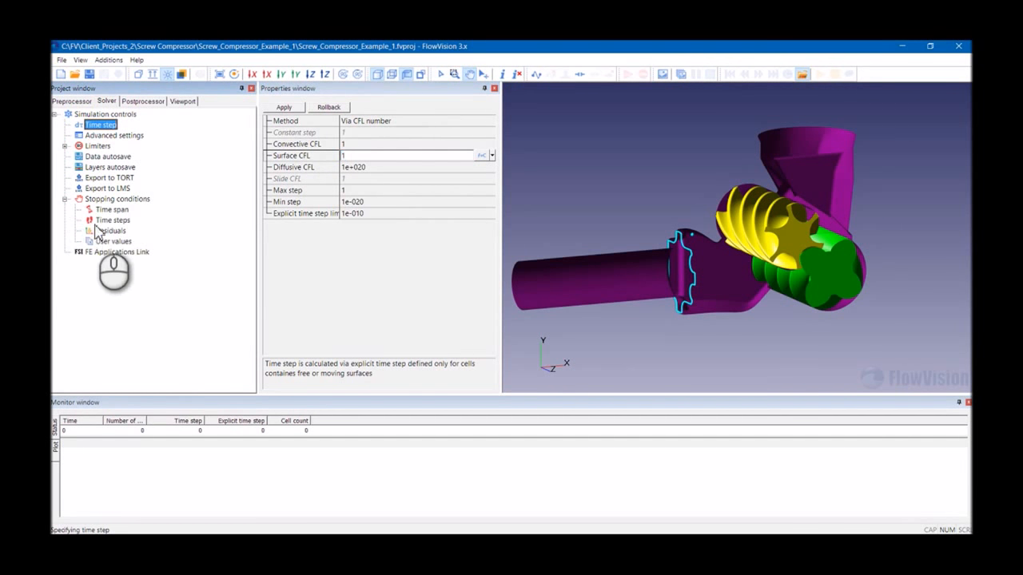
{"action": "left_click", "coordinate": [110, 231]}
{"action": "right_click", "coordinate": [110, 231]}
{"action": "left_click", "coordinate": [167, 234]}
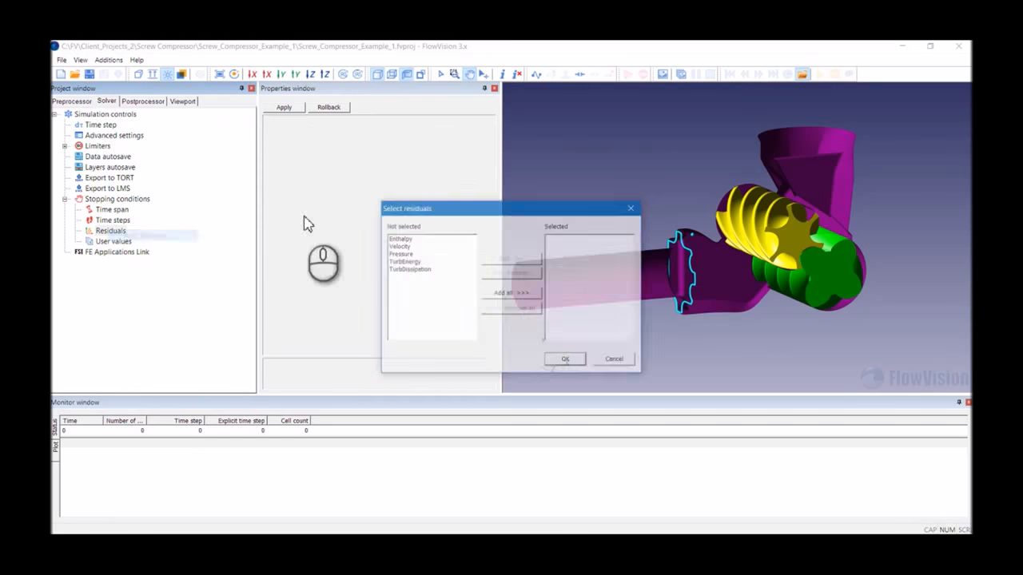
{"action": "left_click", "coordinate": [497, 293]}
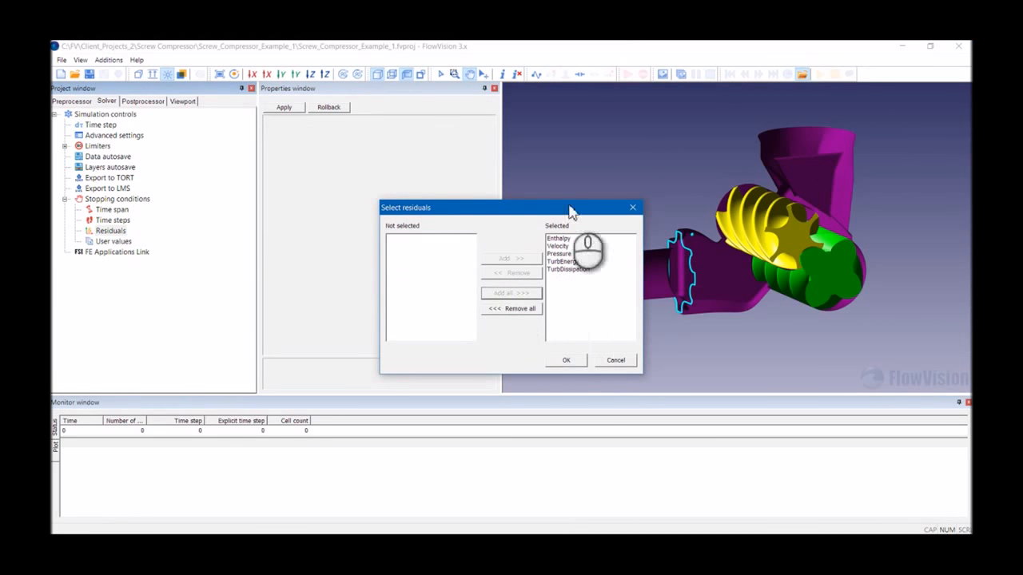
{"action": "left_click", "coordinate": [577, 361]}
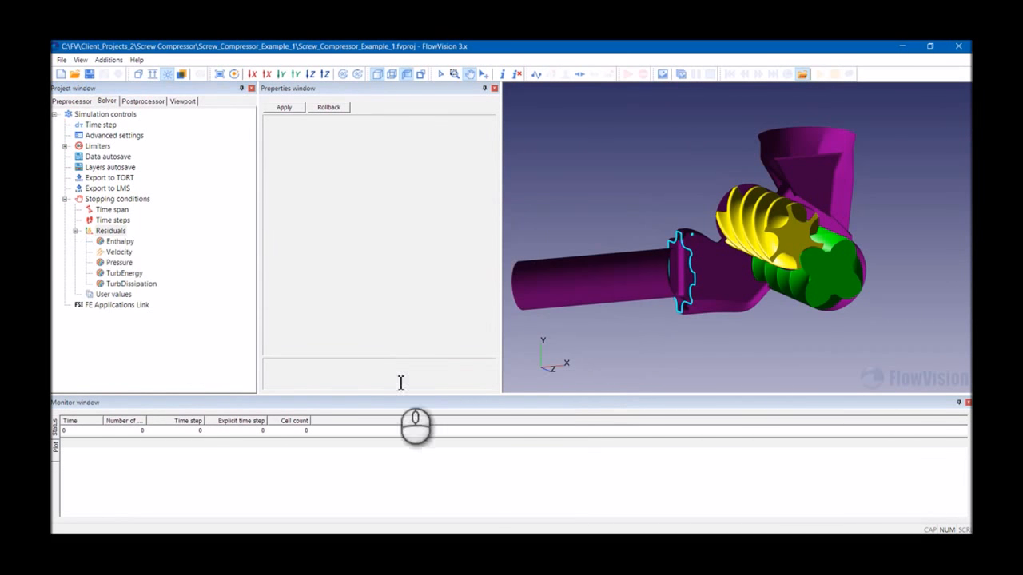
- Review the advanced solver settings and authenticate with the FlowVision user credentials
{"action": "left_click", "coordinate": [114, 135]}
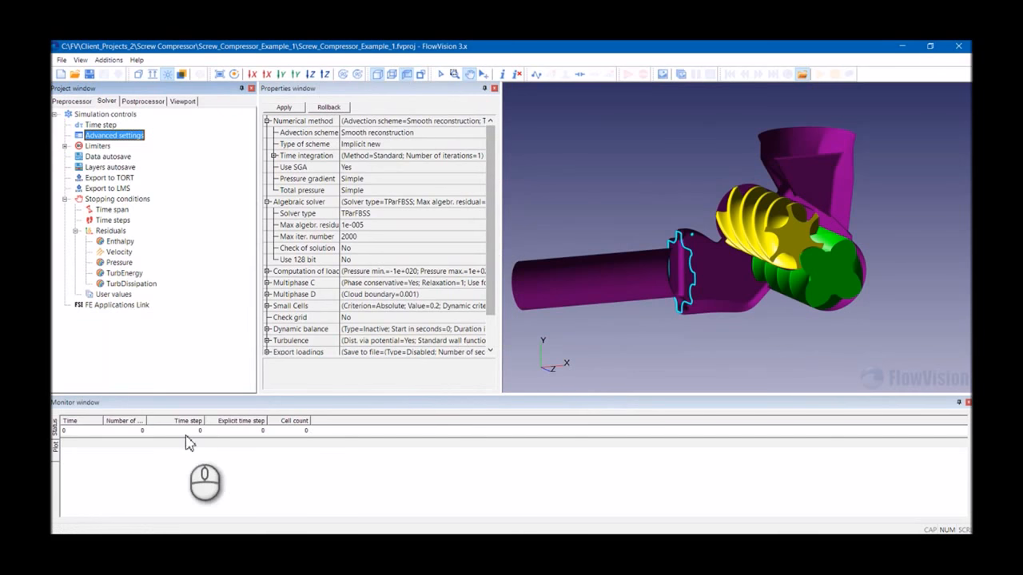
{"action": "left_click", "coordinate": [64, 199]}
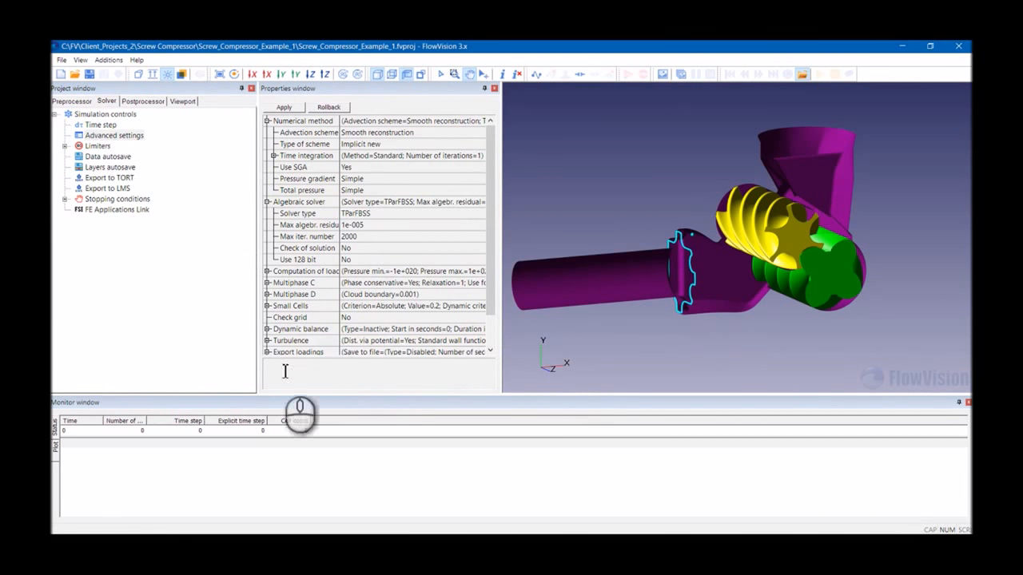
{"action": "left_click", "coordinate": [533, 77]}
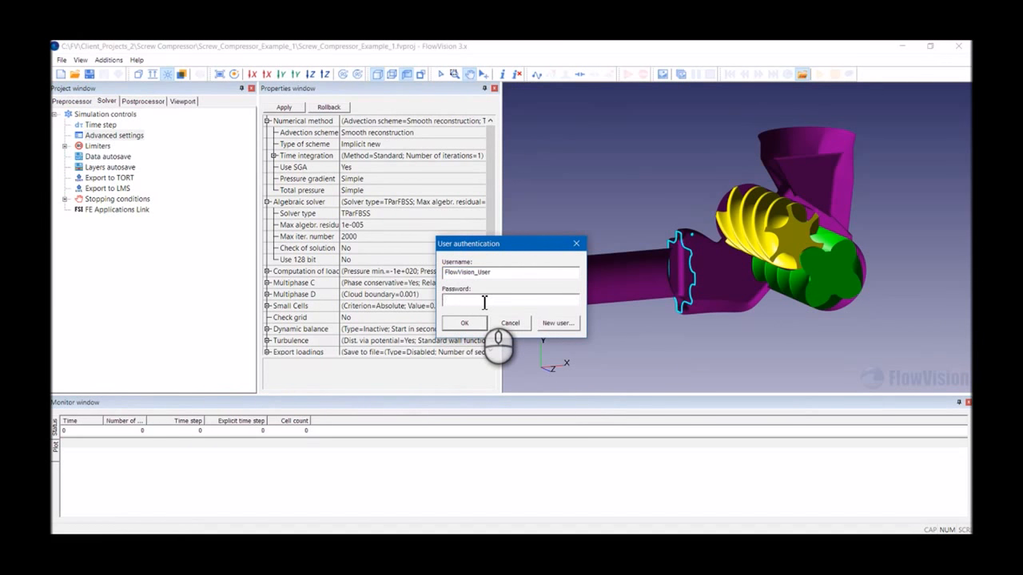
{"action": "left_click", "coordinate": [464, 323]}
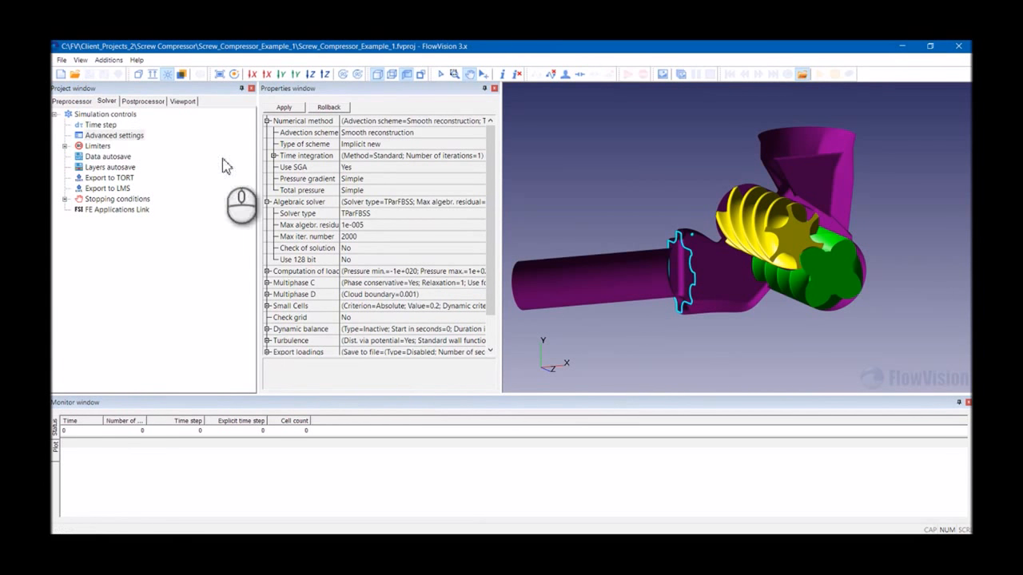
- Run a new 64-bit solver with 8 cores per processor and connect the project to it
{"action": "left_click", "coordinate": [581, 76]}
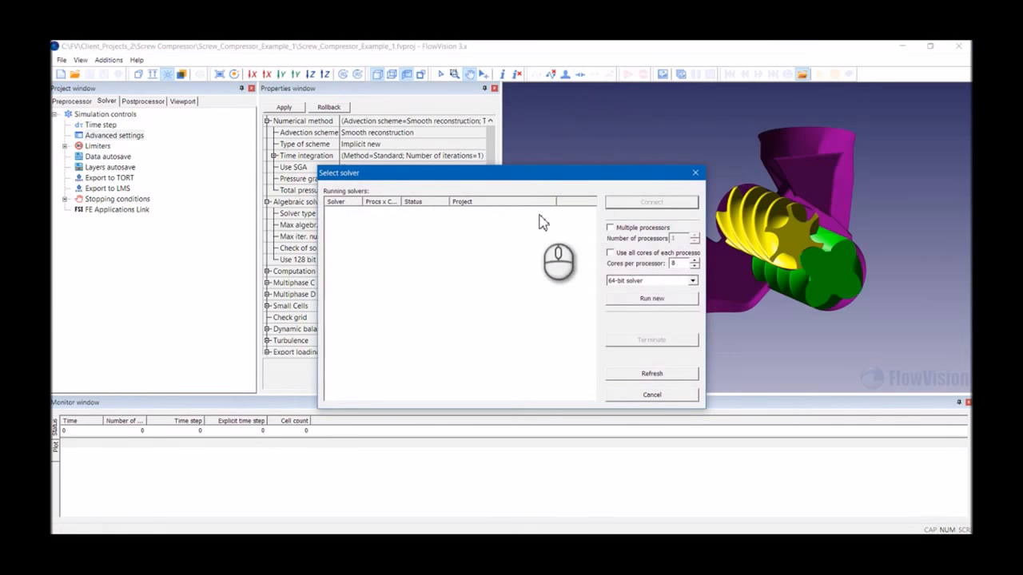
{"action": "left_click", "coordinate": [634, 302]}
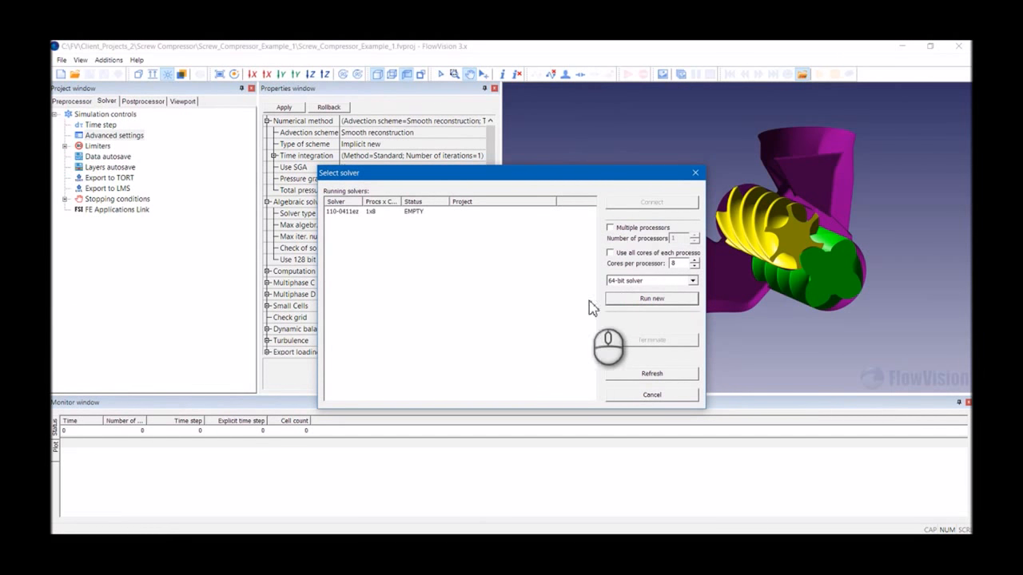
{"action": "left_click", "coordinate": [347, 211]}
{"action": "left_click", "coordinate": [652, 202]}
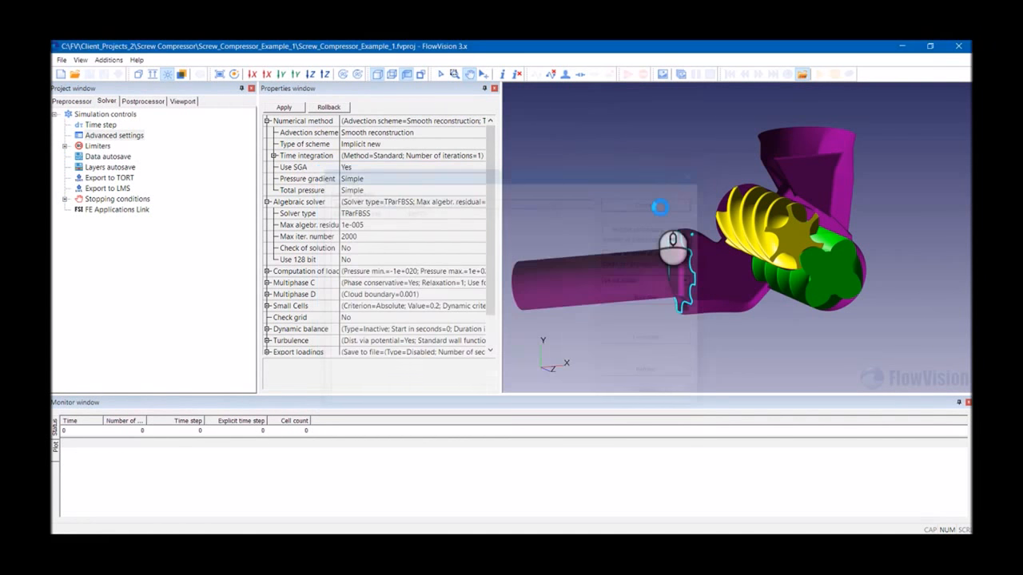
{"action": "left_click", "coordinate": [475, 309]}
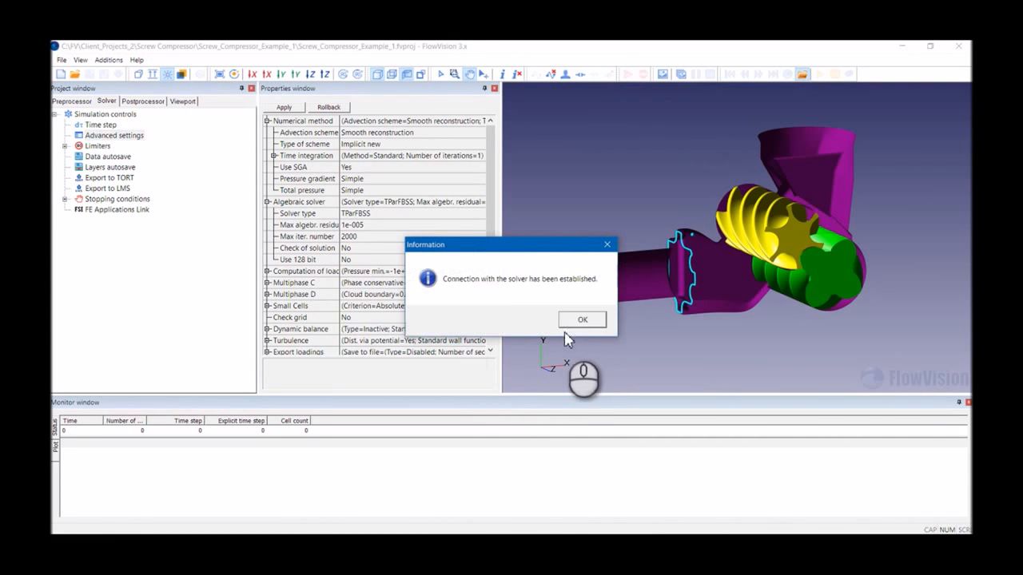
{"action": "left_click", "coordinate": [577, 320]}
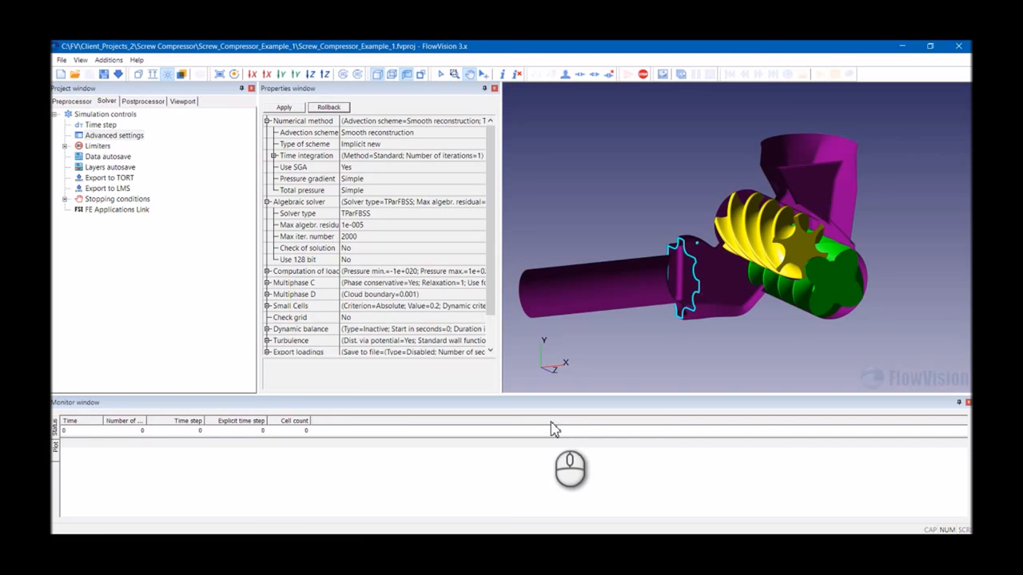
- In the postprocessor, set Plane #0's normal vector to X 0, Y 0, Z 1
{"action": "left_click", "coordinate": [141, 101]}
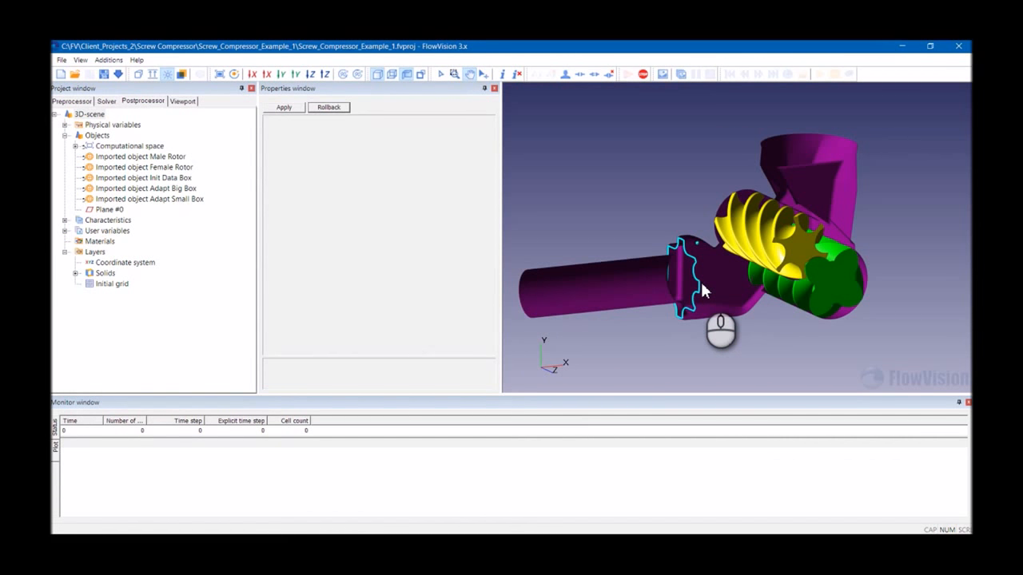
{"action": "left_click", "coordinate": [109, 209]}
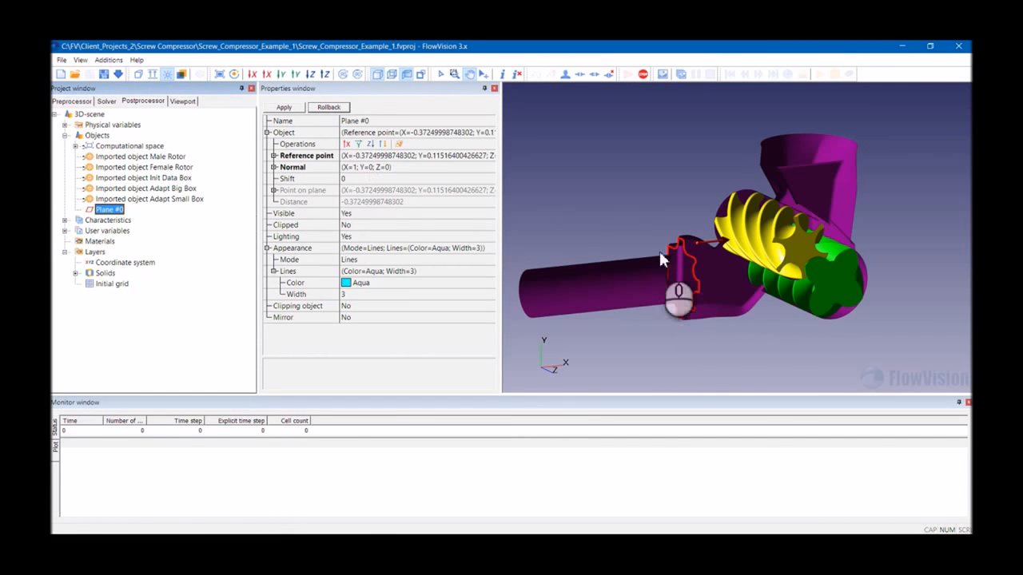
{"action": "left_click", "coordinate": [274, 167]}
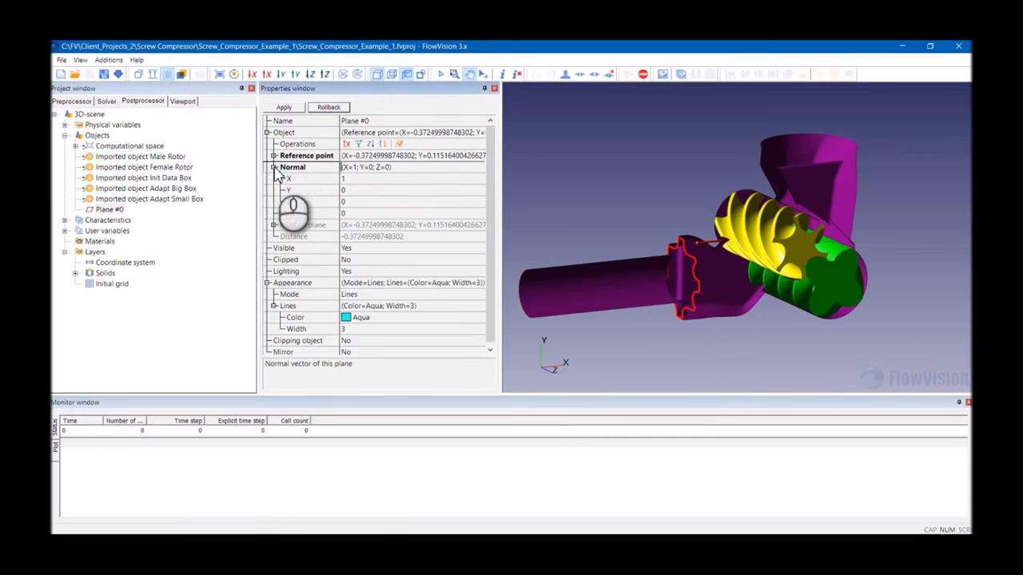
{"action": "left_click", "coordinate": [355, 180]}
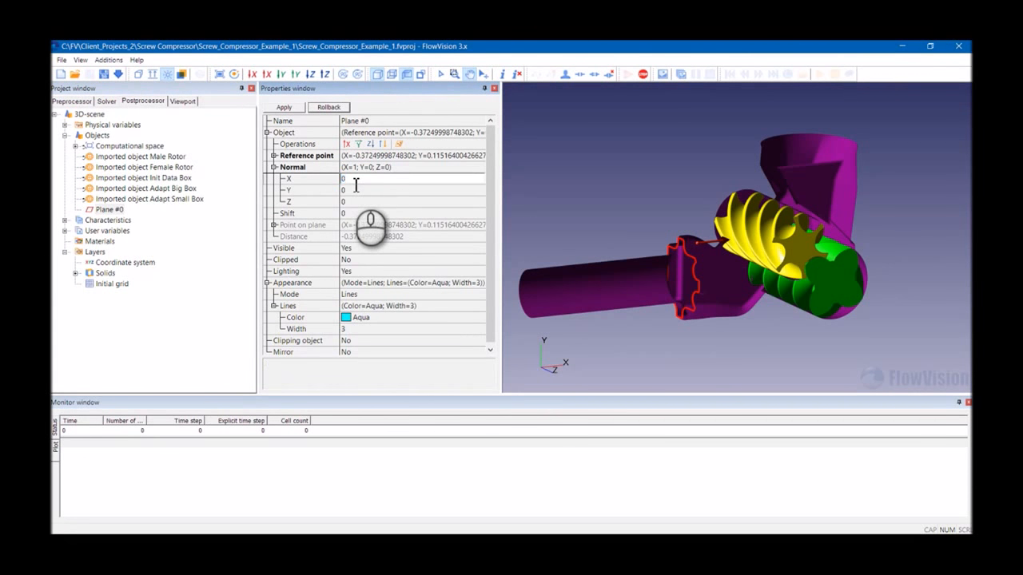
{"action": "type", "text": "0"}
{"action": "left_click", "coordinate": [361, 203]}
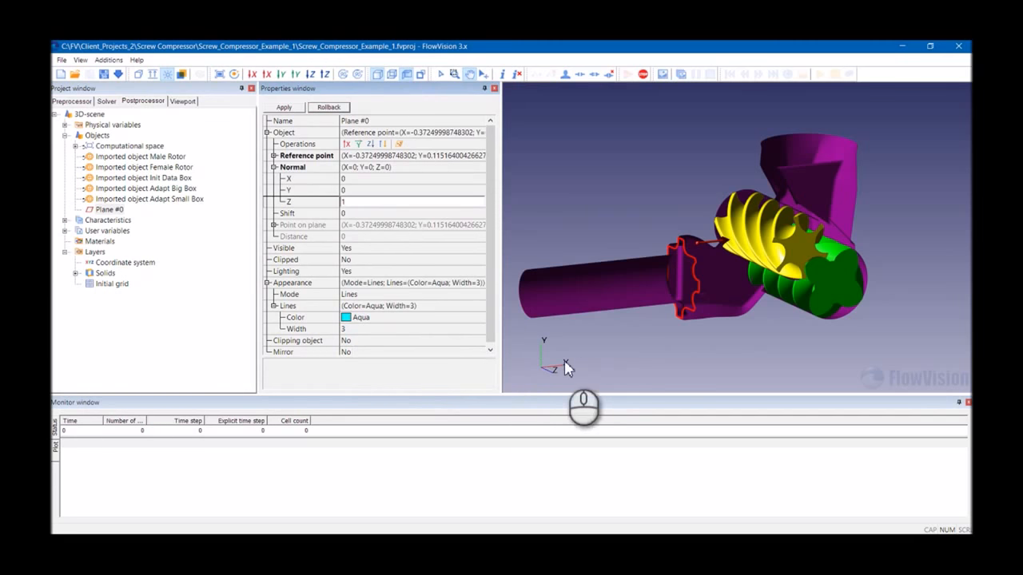
{"action": "left_click", "coordinate": [284, 107]}
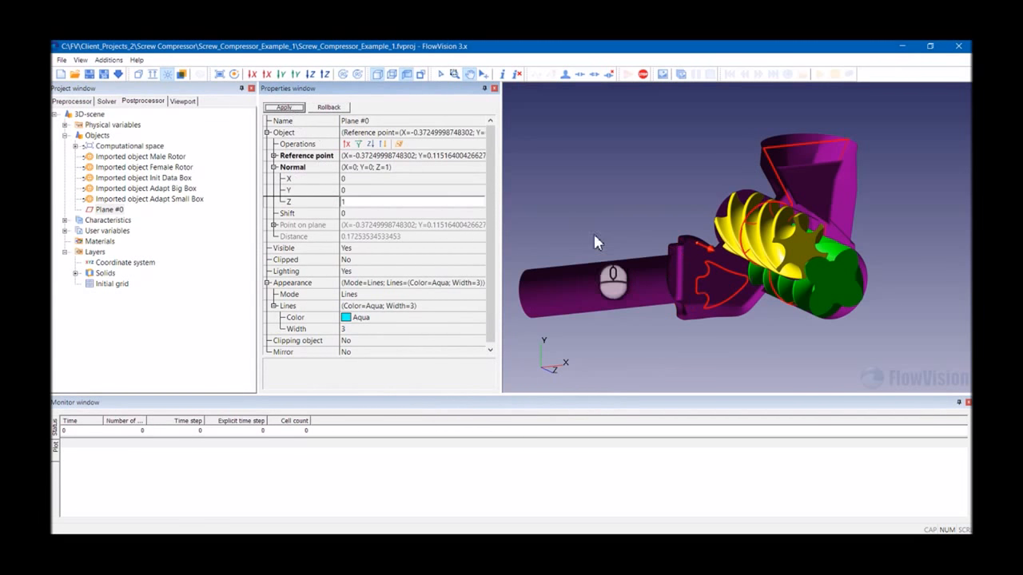
- Set Plane #0's reference point Z coordinate to 0.09
{"action": "left_click", "coordinate": [274, 167]}
{"action": "left_click", "coordinate": [275, 156]}
{"action": "left_click", "coordinate": [359, 190]}
{"action": "left_click_drag", "start_coordinate": [350, 190], "coordinate": [531, 198]}
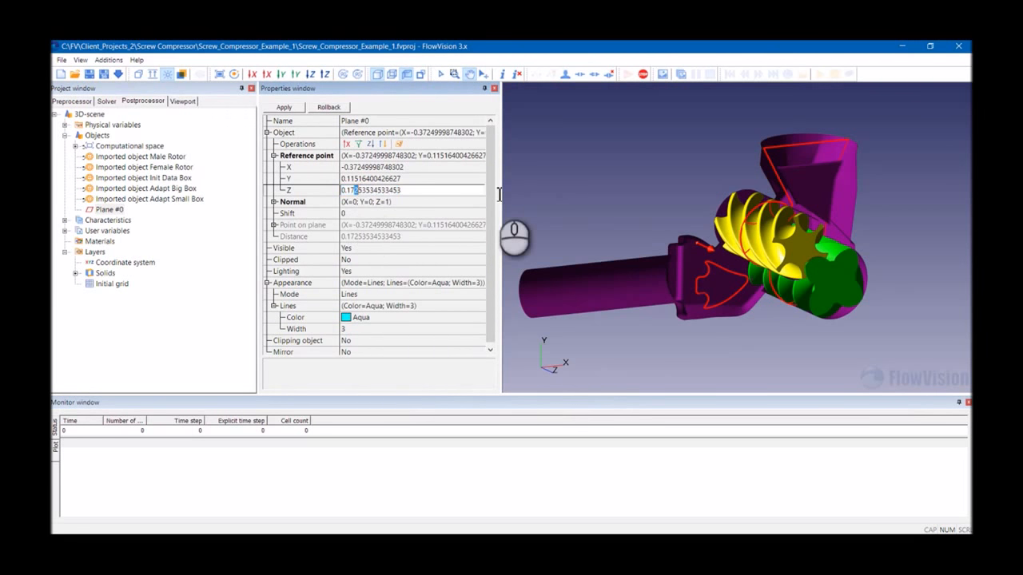
{"action": "key", "text": "BackSpace"}
{"action": "key", "text": "BackSpace"}
{"action": "type", "text": "1"}
{"action": "left_click", "coordinate": [286, 108]}
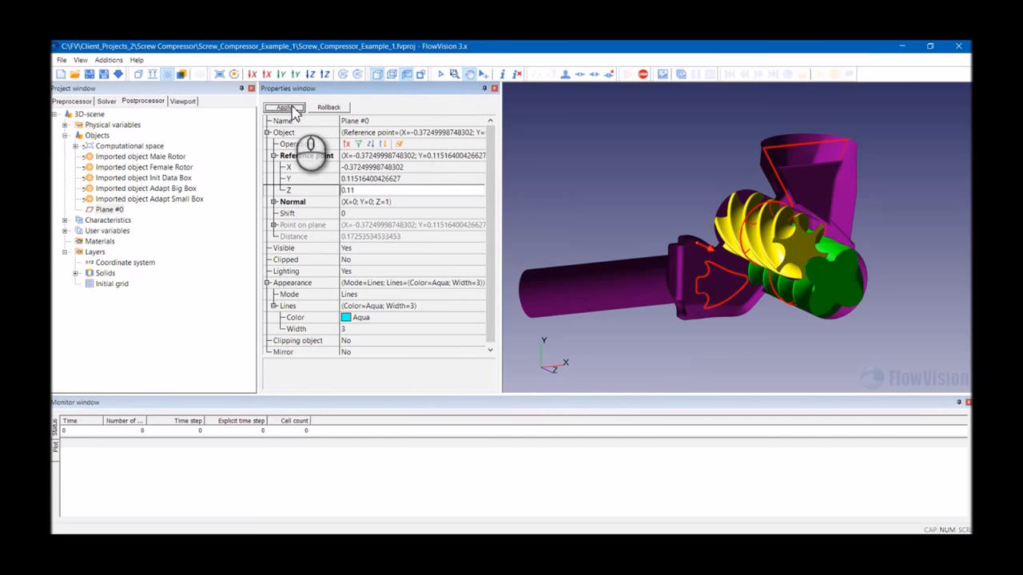
{"action": "left_click", "coordinate": [364, 190]}
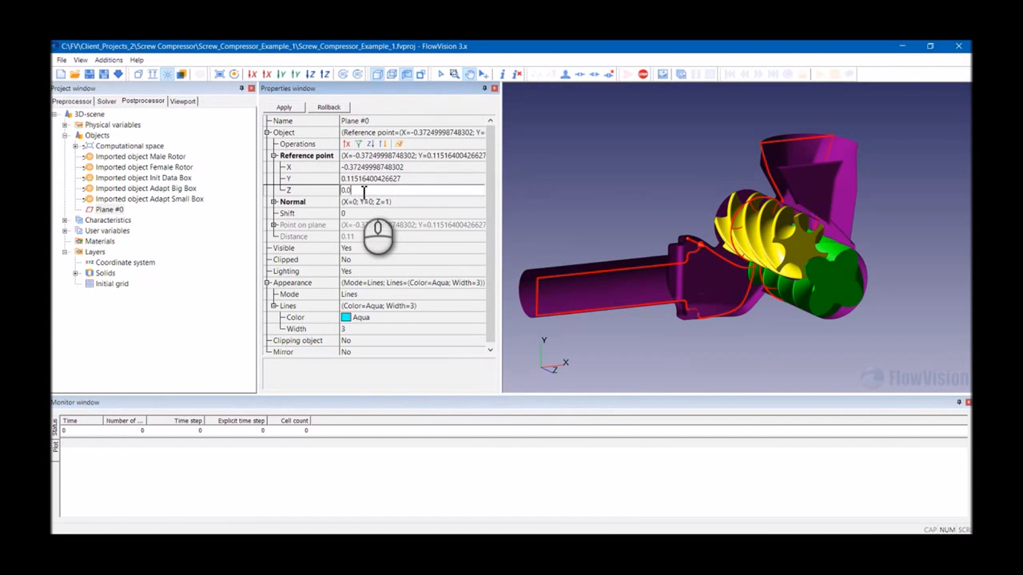
{"action": "left_click", "coordinate": [288, 107]}
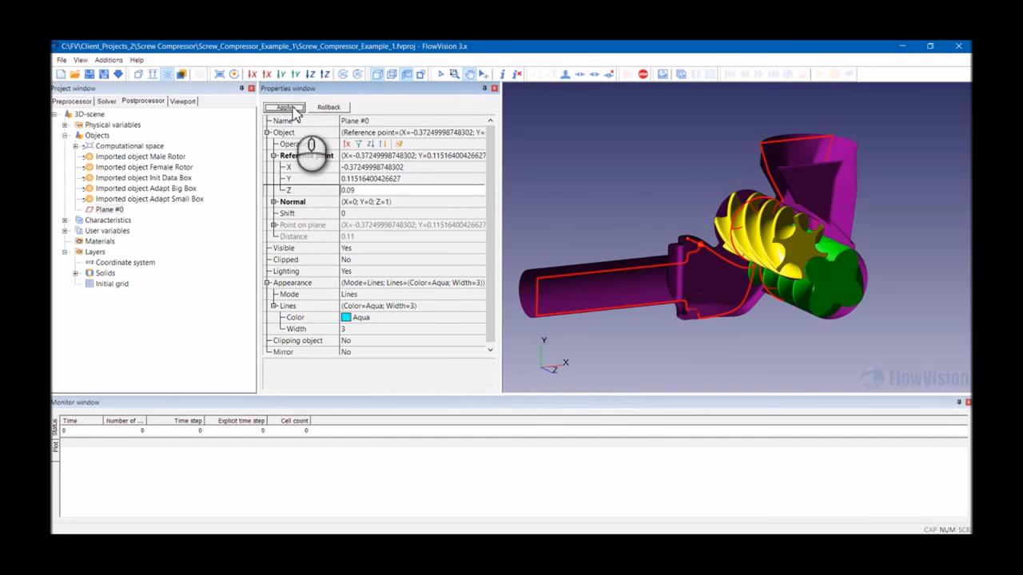
- Create a Computation grid section layer on Plane #0
{"action": "left_click_drag", "start_coordinate": [709, 290], "coordinate": [555, 308]}
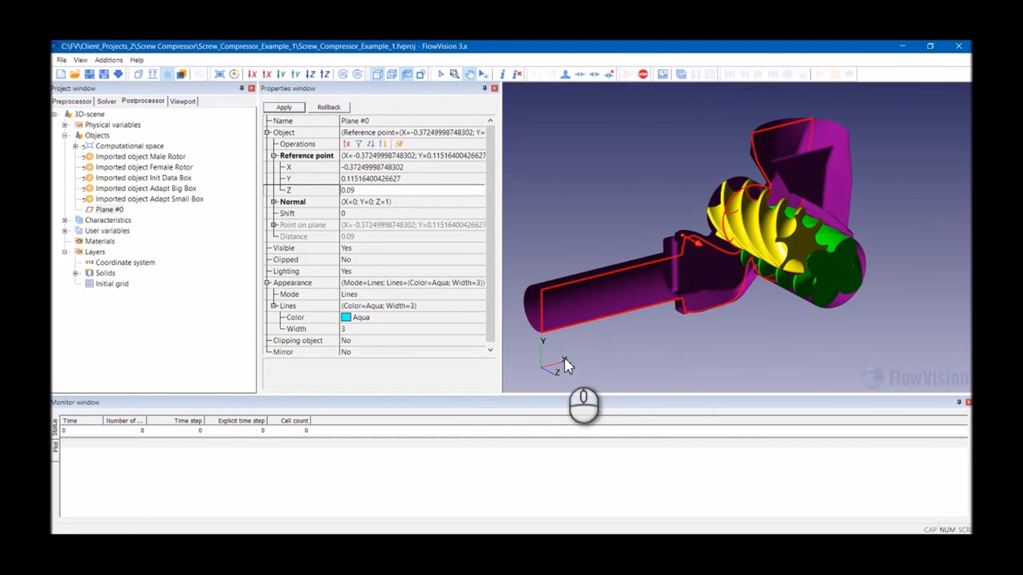
{"action": "left_click_drag", "start_coordinate": [636, 312], "coordinate": [620, 284]}
{"action": "left_click_drag", "start_coordinate": [678, 260], "coordinate": [753, 342]}
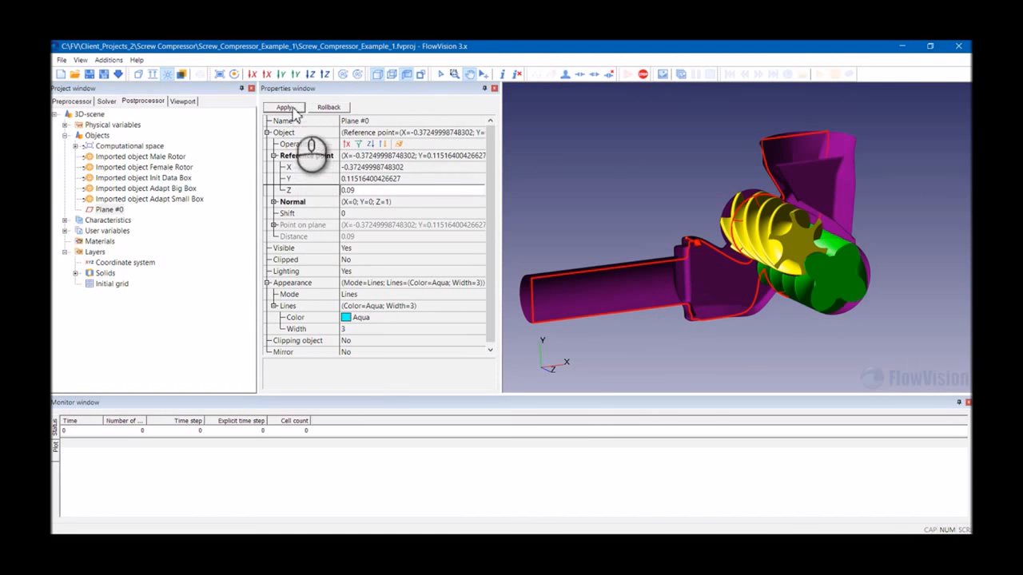
{"action": "left_click", "coordinate": [108, 210]}
{"action": "right_click", "coordinate": [109, 213]}
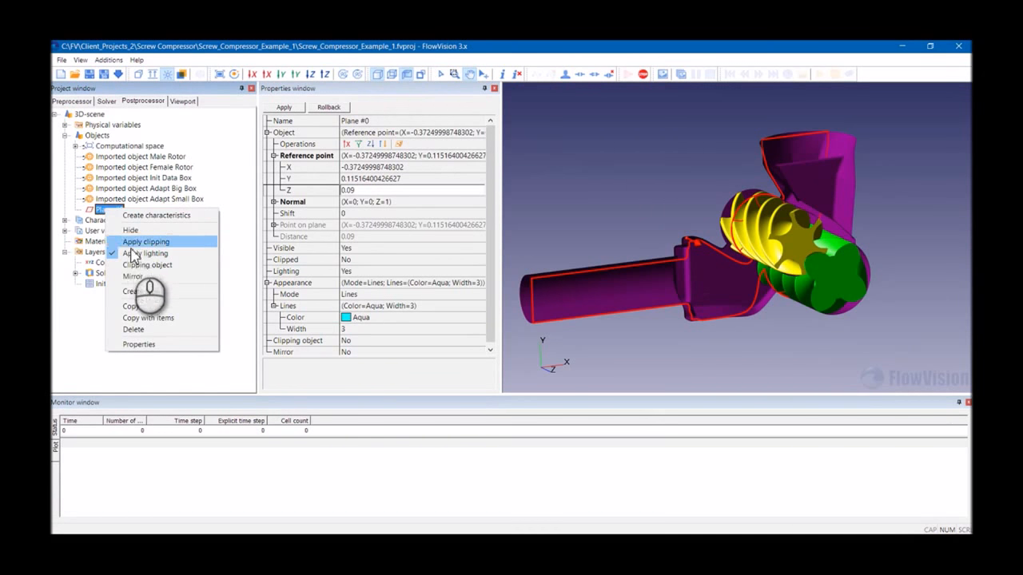
{"action": "left_click", "coordinate": [142, 291]}
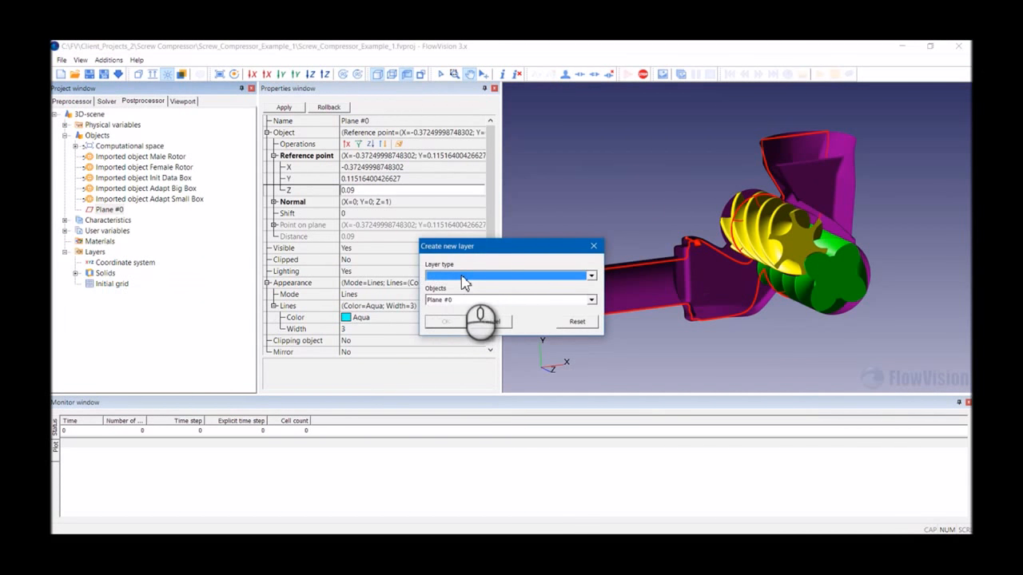
{"action": "left_click", "coordinate": [467, 277]}
{"action": "left_click", "coordinate": [459, 310]}
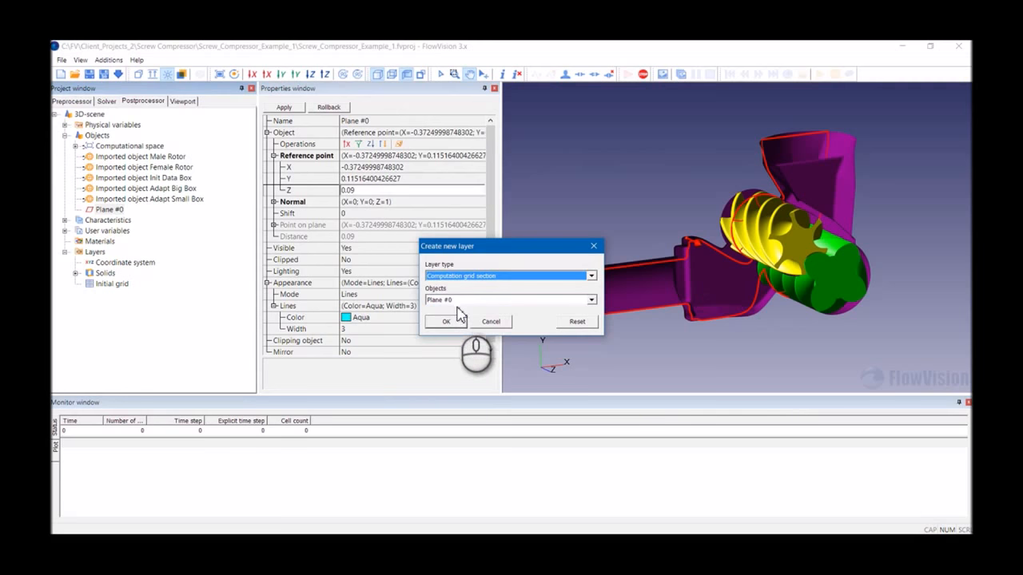
{"action": "left_click", "coordinate": [452, 322]}
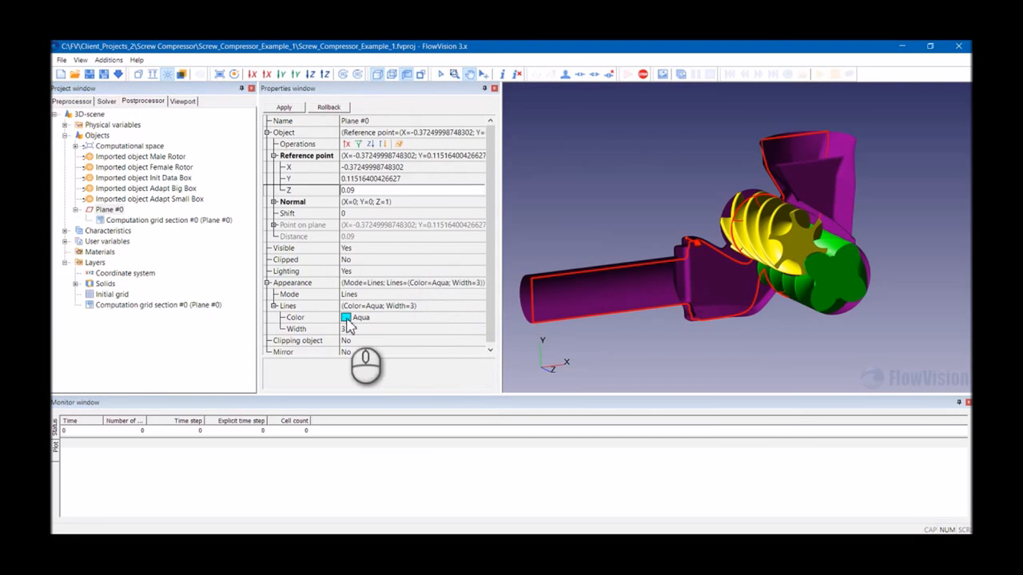
{"action": "left_click", "coordinate": [145, 307]}
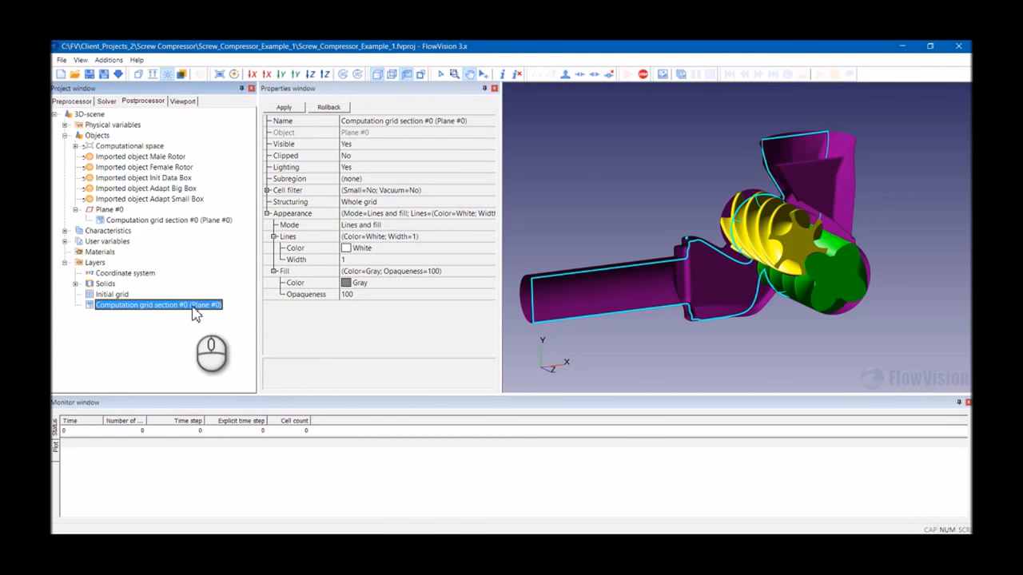
- Create a Cell set layer on Plane #0
{"action": "right_click", "coordinate": [109, 211]}
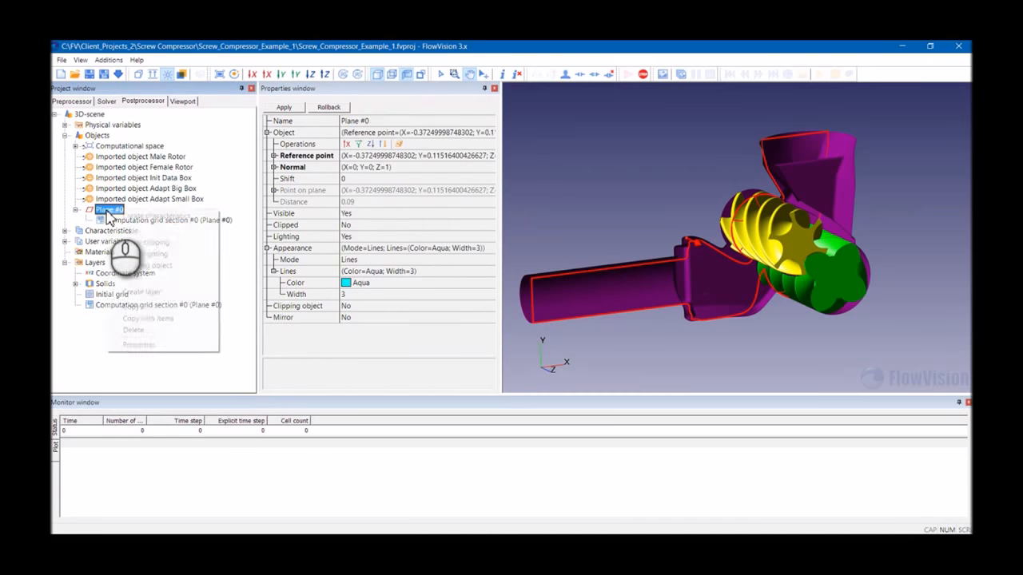
{"action": "left_click", "coordinate": [141, 292]}
{"action": "left_click", "coordinate": [458, 276]}
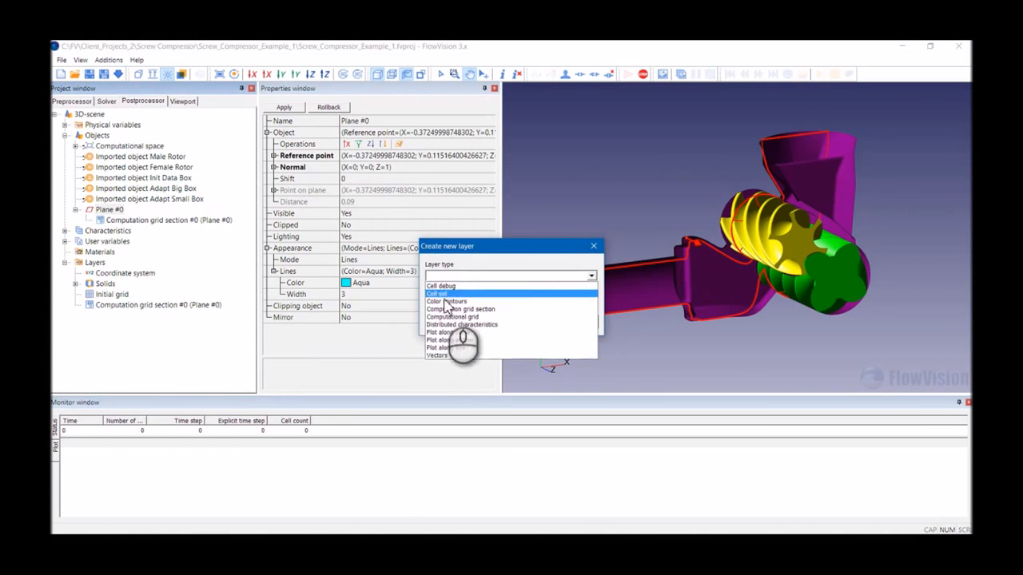
{"action": "left_click", "coordinate": [448, 295]}
{"action": "left_click", "coordinate": [449, 320]}
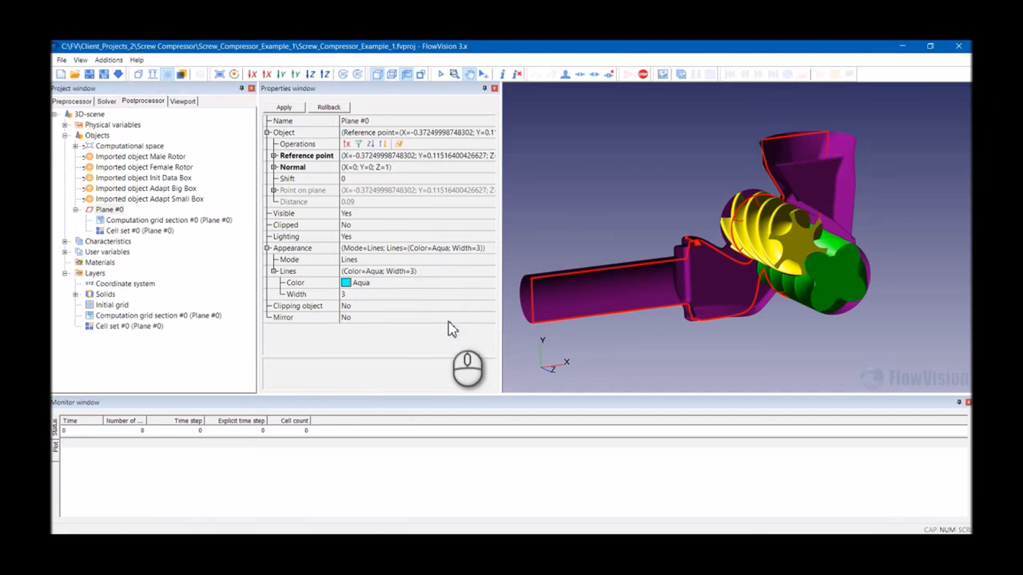
- Set the cell set layer's type to Gap
{"action": "left_click", "coordinate": [136, 326]}
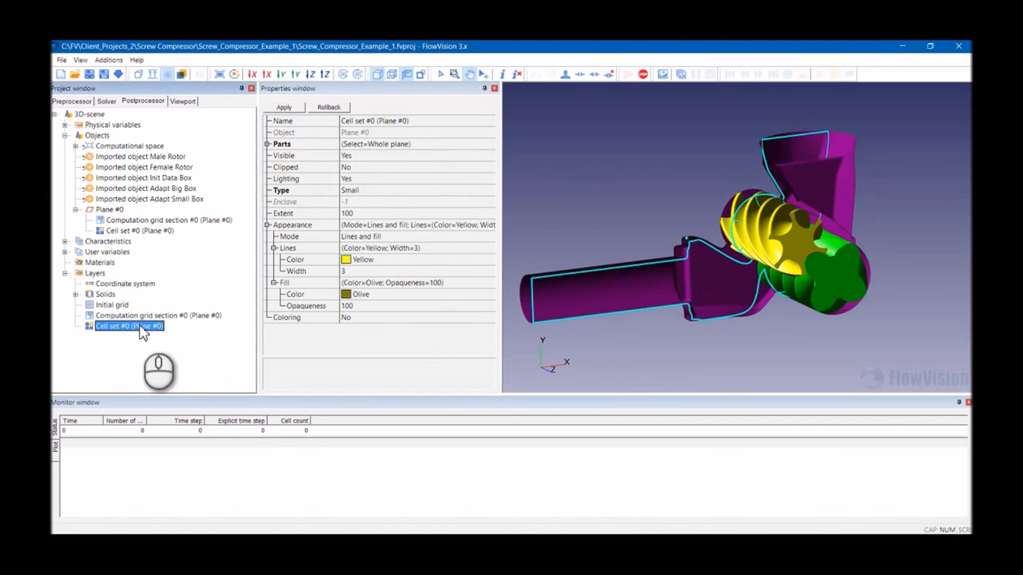
{"action": "left_click", "coordinate": [359, 190]}
{"action": "left_click", "coordinate": [361, 196]}
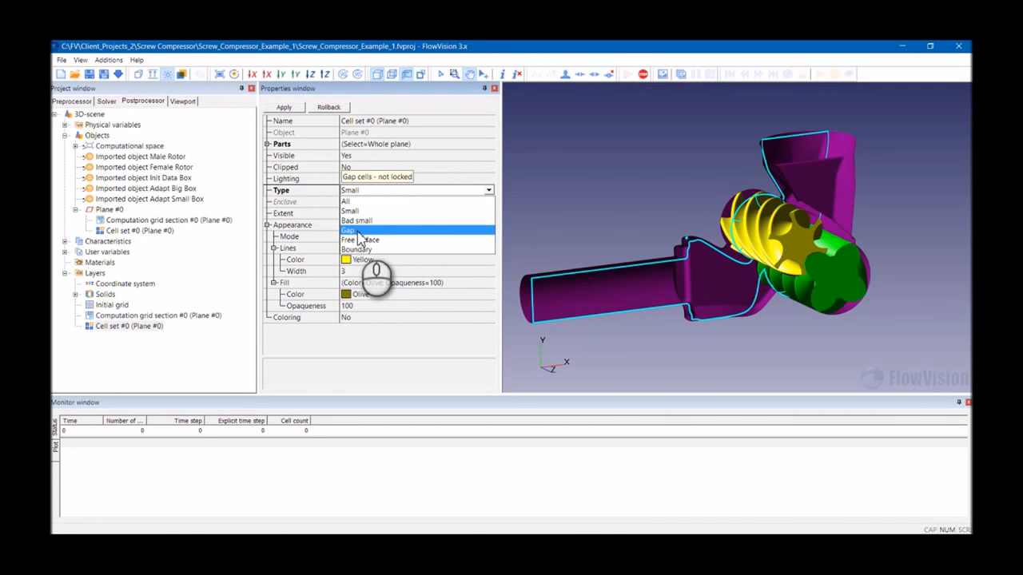
{"action": "left_click", "coordinate": [358, 232]}
{"action": "left_click", "coordinate": [287, 109]}
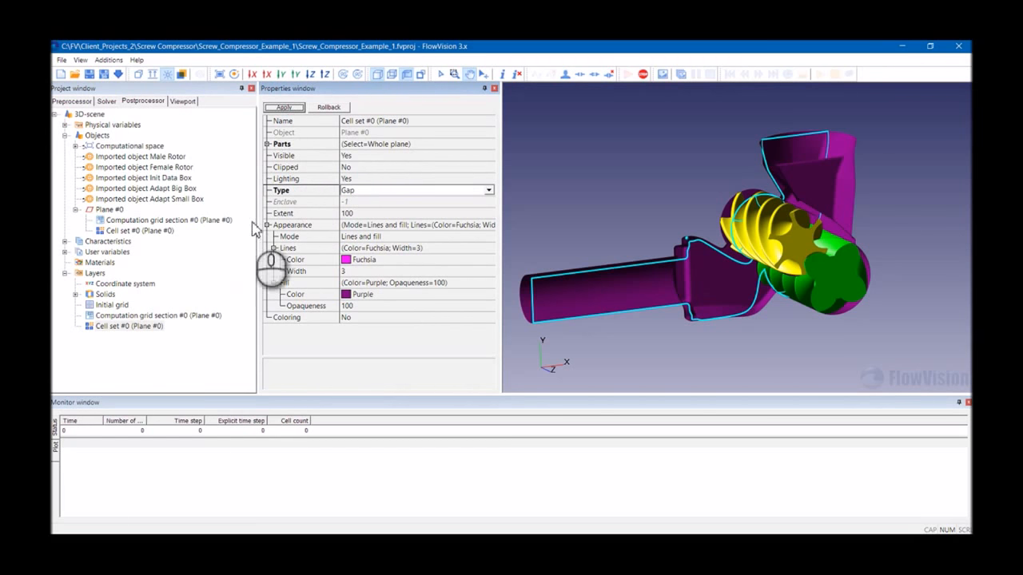
- Hide the computation grid section layer and the gap cell set layer
{"action": "left_click", "coordinate": [146, 327]}
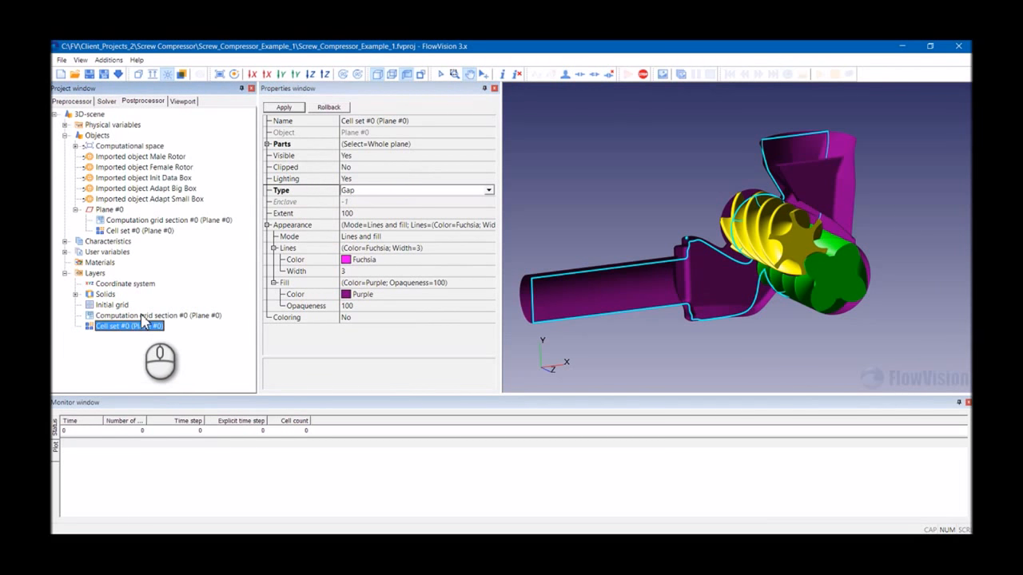
{"action": "left_click", "coordinate": [141, 317]}
{"action": "right_click", "coordinate": [140, 319]}
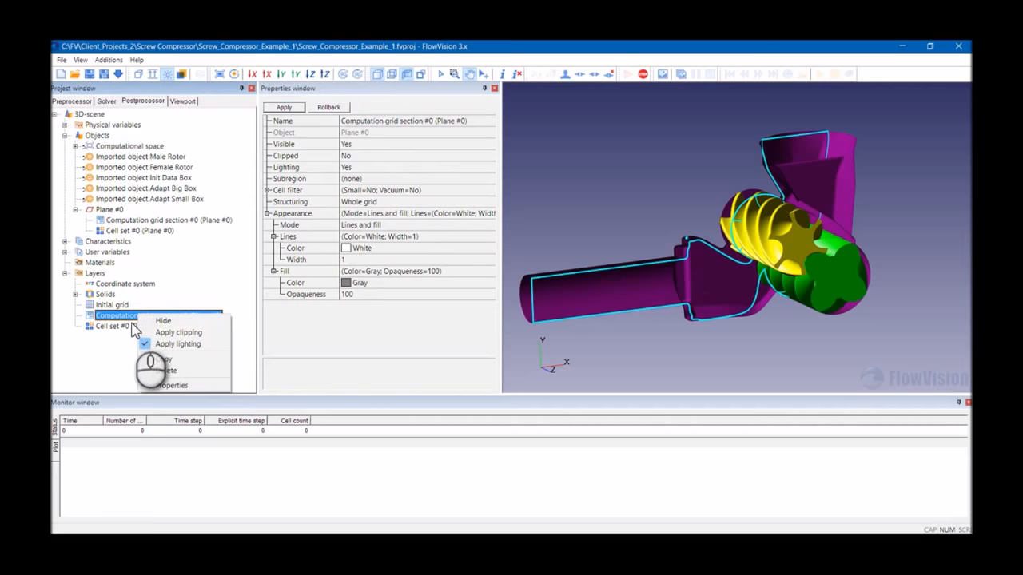
{"action": "left_click", "coordinate": [191, 322]}
{"action": "right_click", "coordinate": [152, 326]}
{"action": "left_click", "coordinate": [160, 333]}
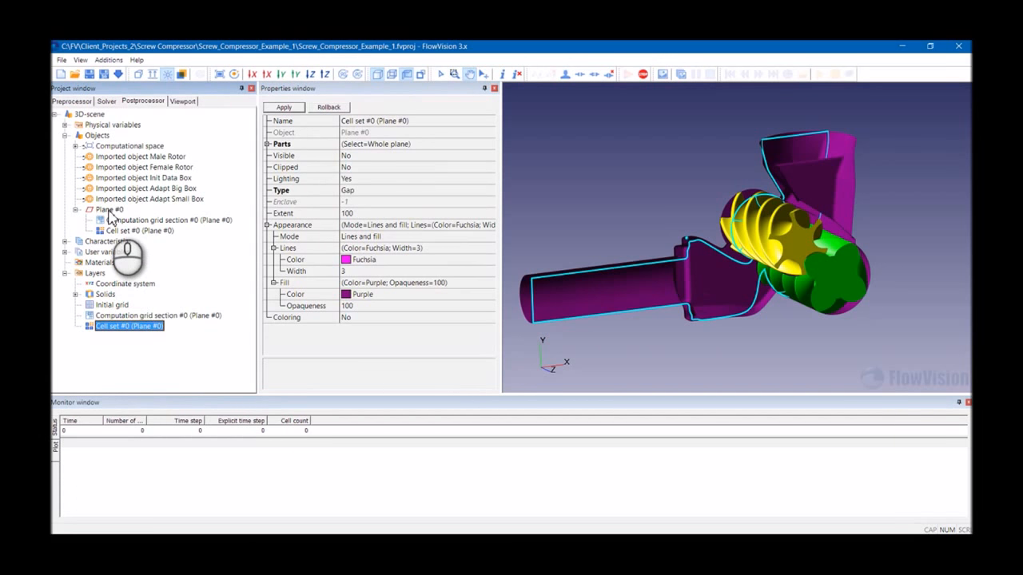
- Create a Cell set layer on the Computational space object
{"action": "left_click", "coordinate": [106, 148]}
{"action": "right_click", "coordinate": [106, 149]}
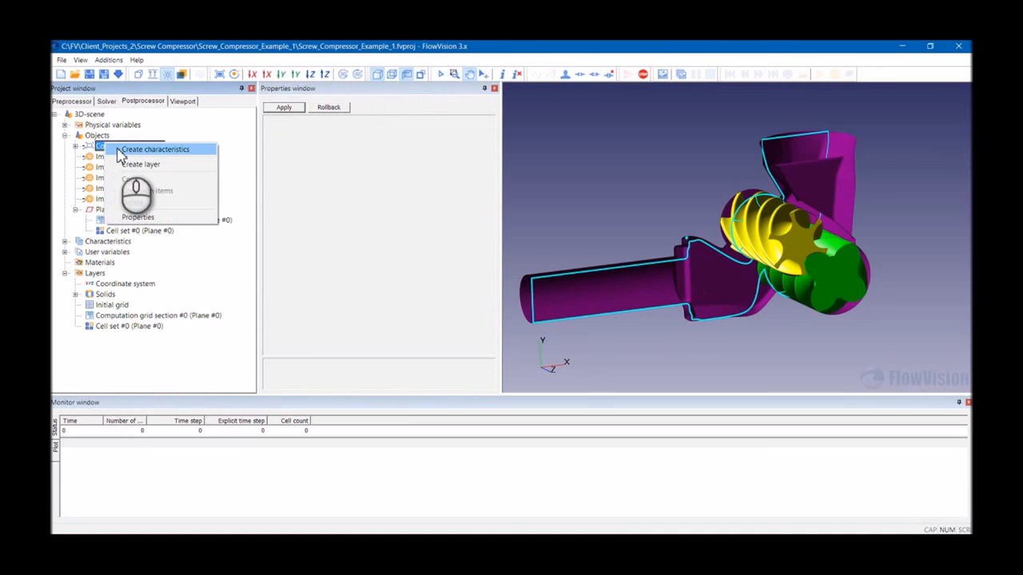
{"action": "left_click", "coordinate": [129, 163]}
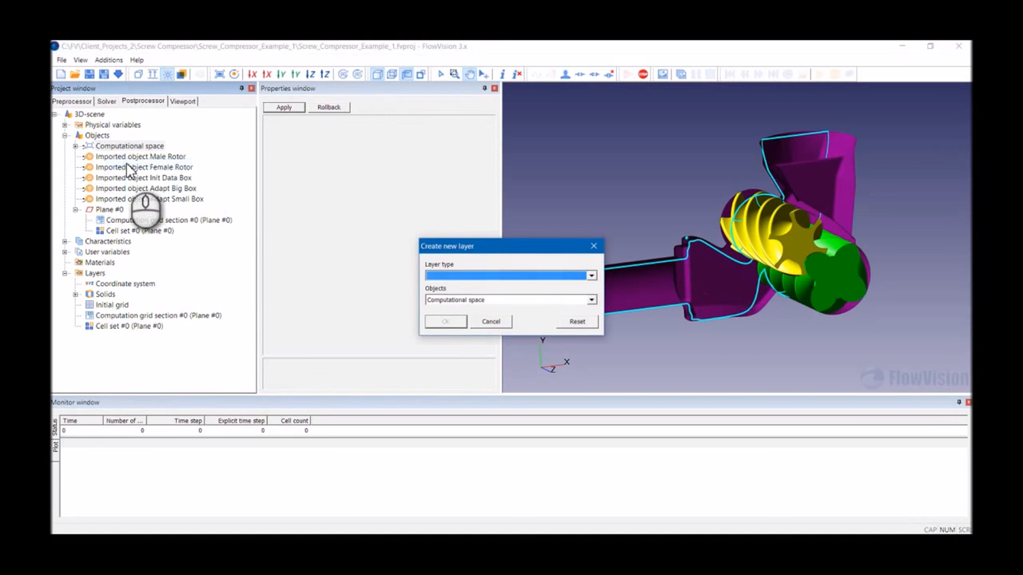
{"action": "left_click", "coordinate": [467, 276]}
{"action": "left_click", "coordinate": [451, 295]}
{"action": "left_click", "coordinate": [450, 322]}
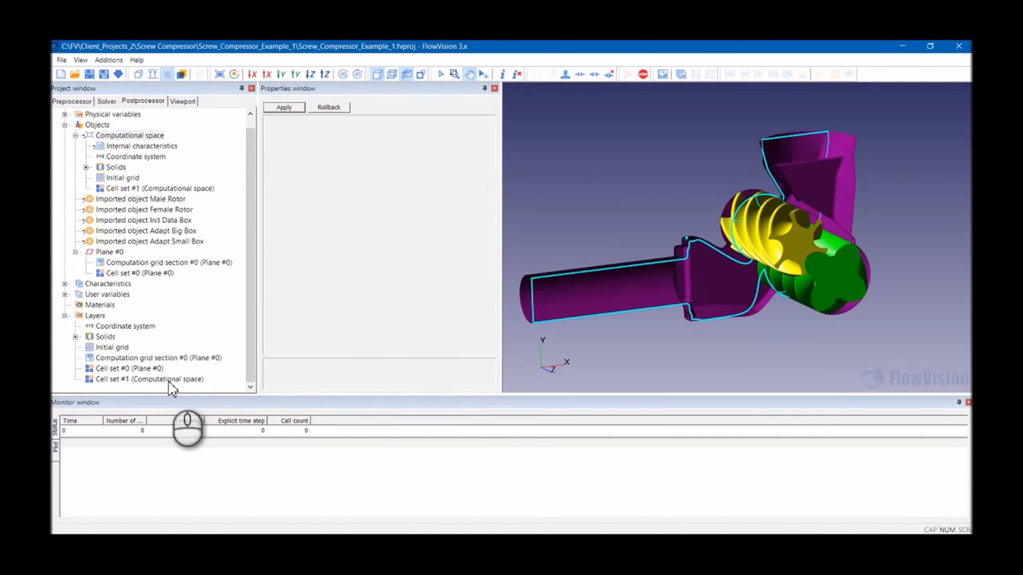
- Set the new computational space cell set layer's type to Gap
{"action": "left_click", "coordinate": [168, 380]}
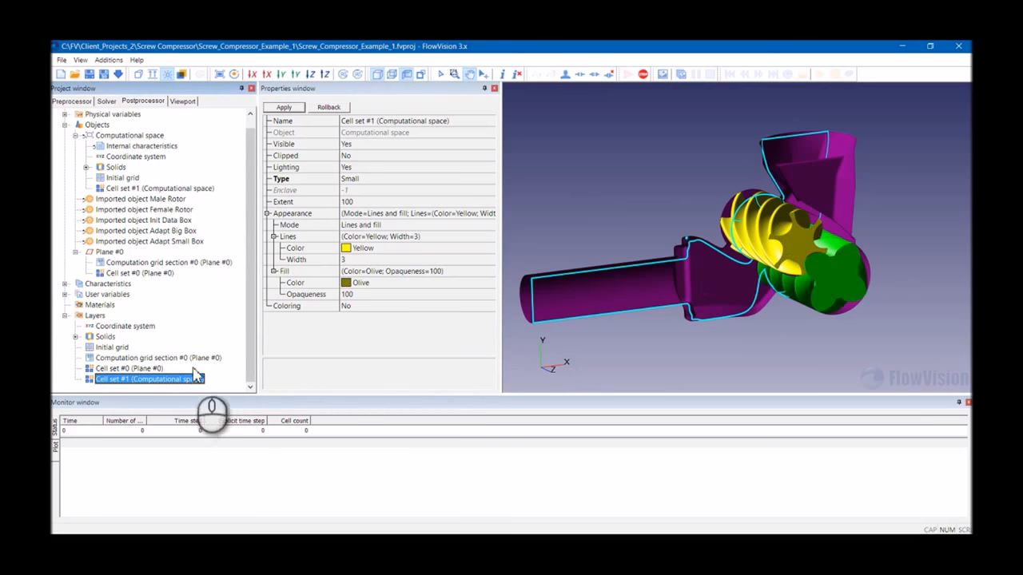
{"action": "left_click", "coordinate": [376, 179]}
{"action": "left_click", "coordinate": [364, 179]}
{"action": "left_click", "coordinate": [357, 210]}
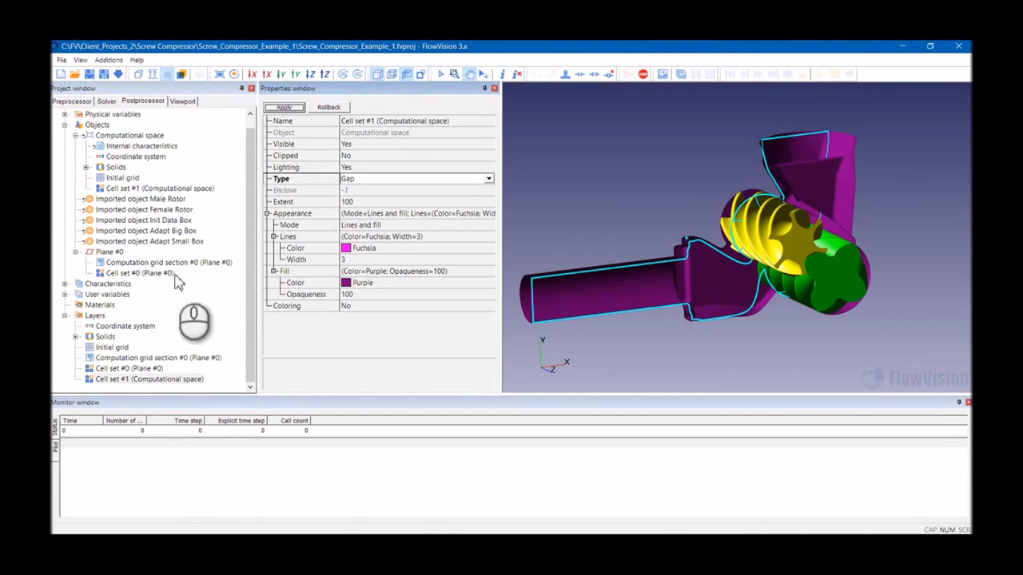
- Hide the computational space gap cell set layer
{"action": "left_click", "coordinate": [149, 380]}
{"action": "right_click", "coordinate": [149, 384]}
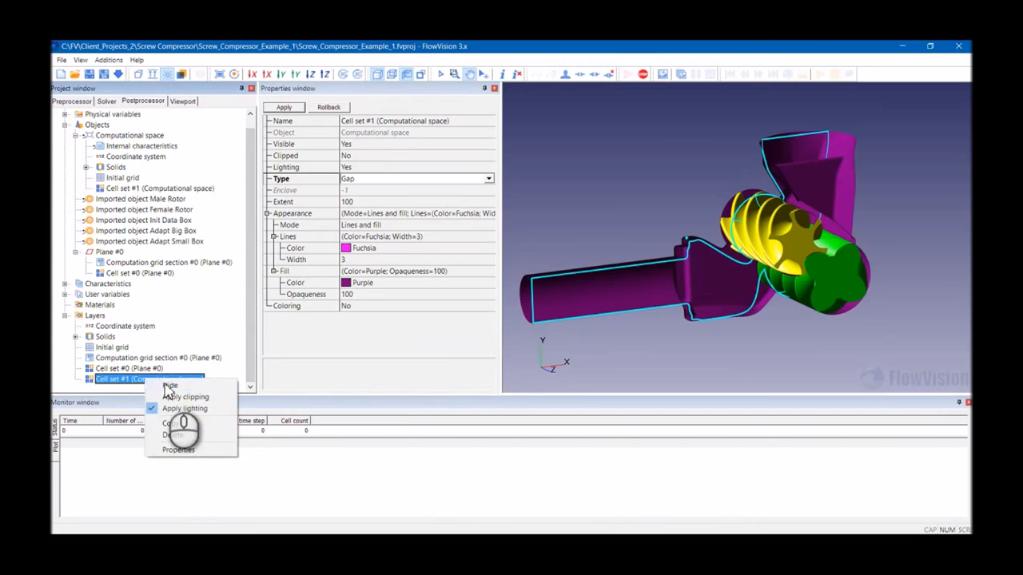
{"action": "left_click", "coordinate": [165, 390]}
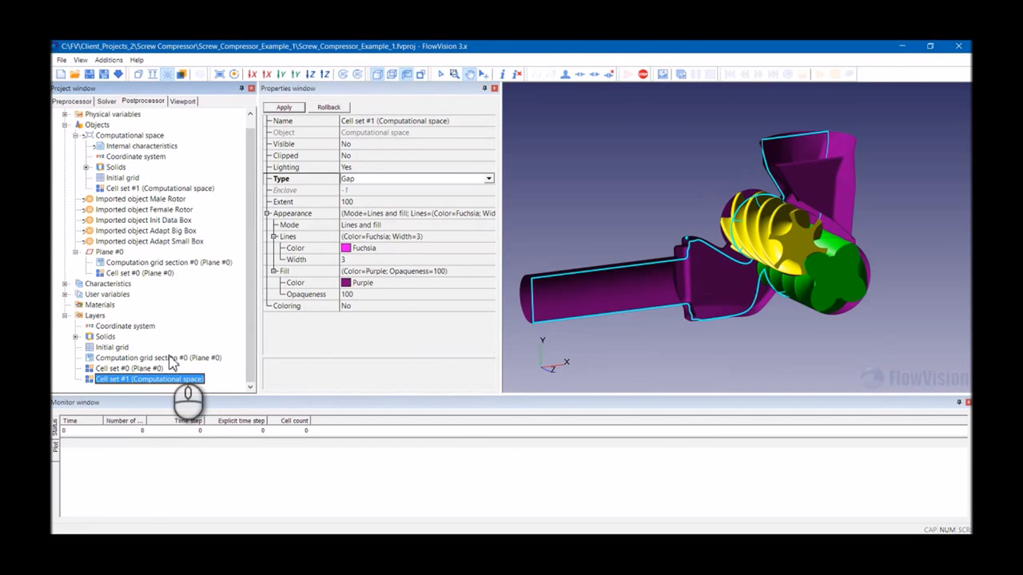
- Review the Plane #0 layers and examine the section face-on along the plane's normal
{"action": "left_click", "coordinate": [160, 369]}
{"action": "left_click", "coordinate": [162, 360]}
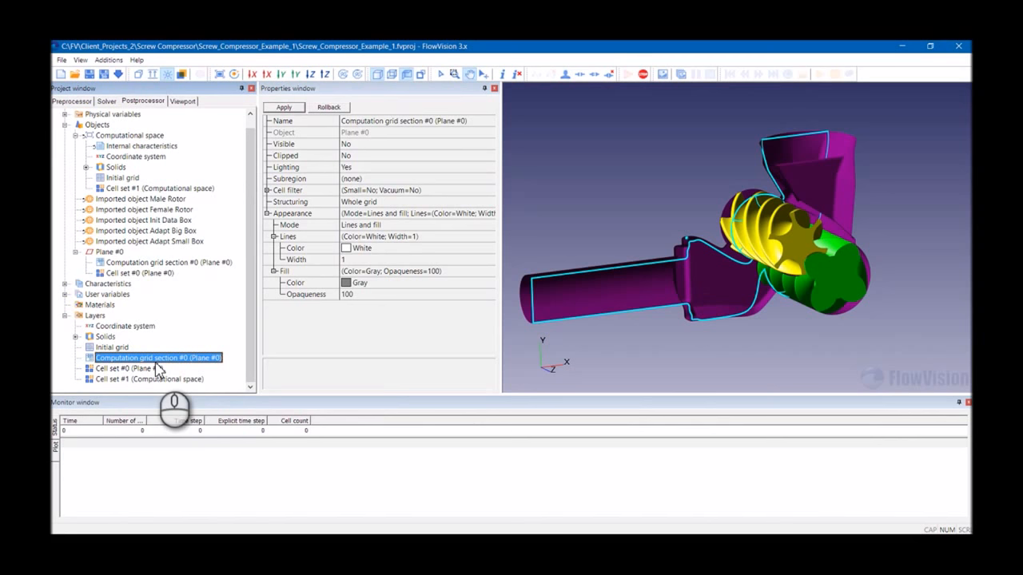
{"action": "left_click", "coordinate": [159, 369]}
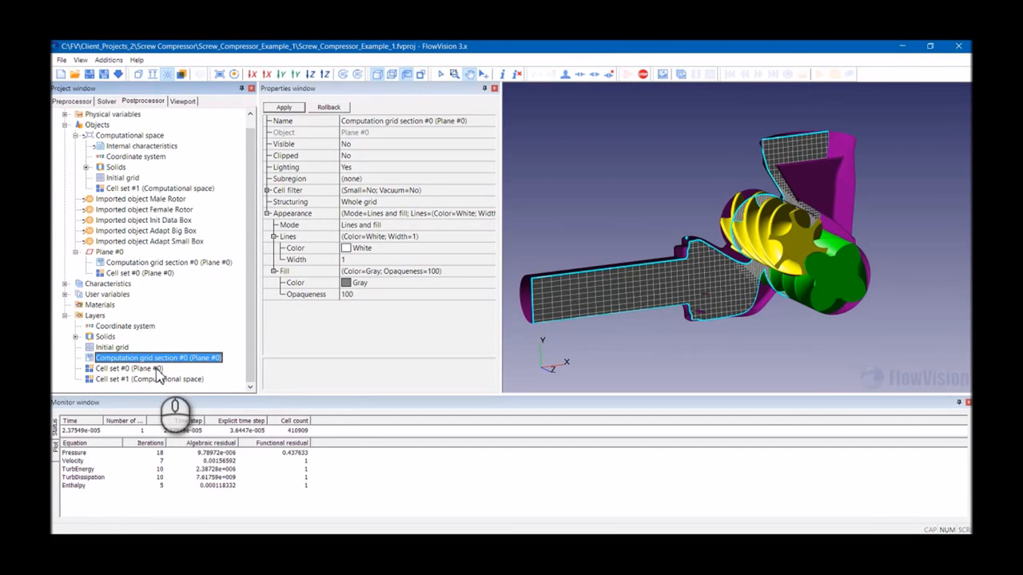
{"action": "left_click_drag", "start_coordinate": [688, 270], "coordinate": [746, 253]}
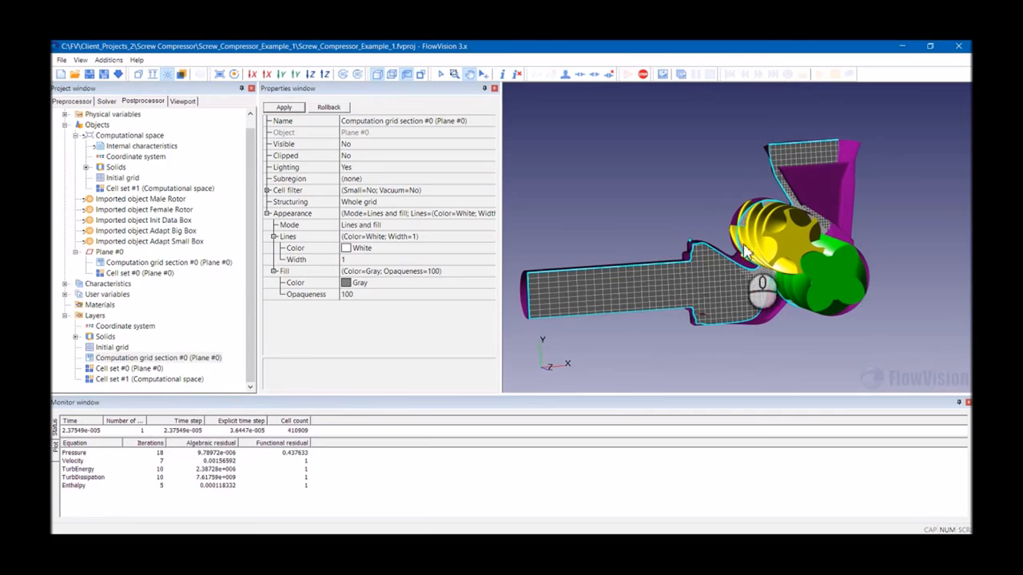
{"action": "left_click_drag", "start_coordinate": [953, 252], "coordinate": [791, 272]}
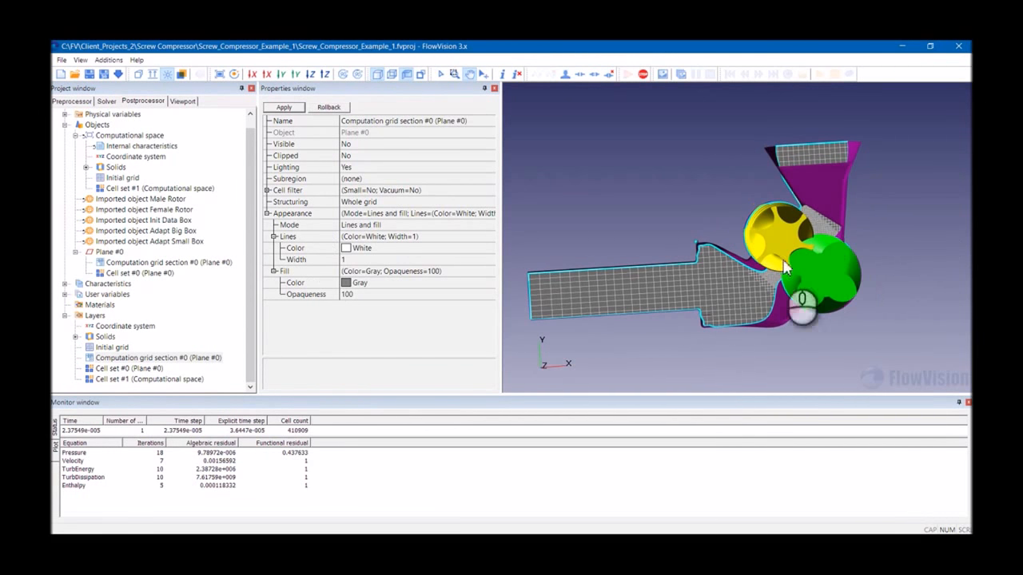
- Hide the subregion geometry under Solids so only the section outline remains
{"action": "left_click", "coordinate": [86, 167]}
{"action": "left_click", "coordinate": [135, 177]}
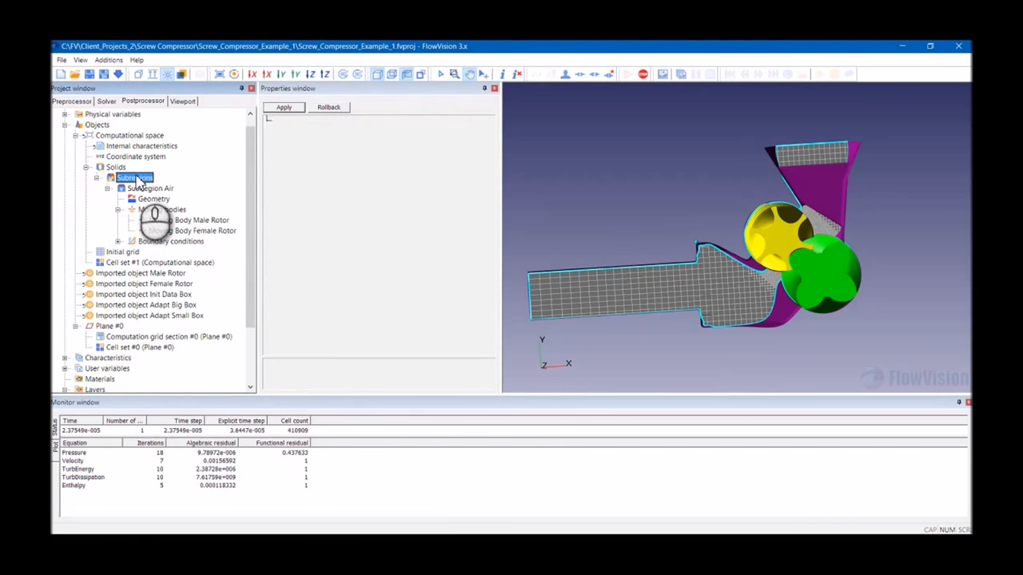
{"action": "left_click", "coordinate": [149, 199]}
{"action": "right_click", "coordinate": [144, 200]}
{"action": "mouse_move", "coordinate": [240, 205]}
{"action": "left_click", "coordinate": [281, 216]}
- Hide both moving bodies, the Male Rotor and the Female Rotor
{"action": "left_click", "coordinate": [165, 220]}
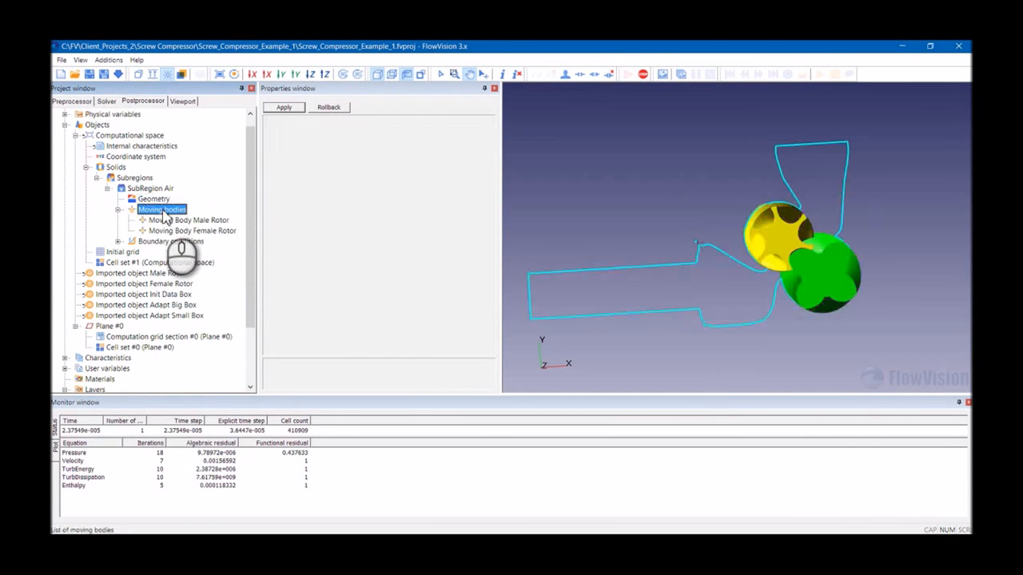
{"action": "right_click", "coordinate": [168, 220]}
{"action": "mouse_move", "coordinate": [263, 224]}
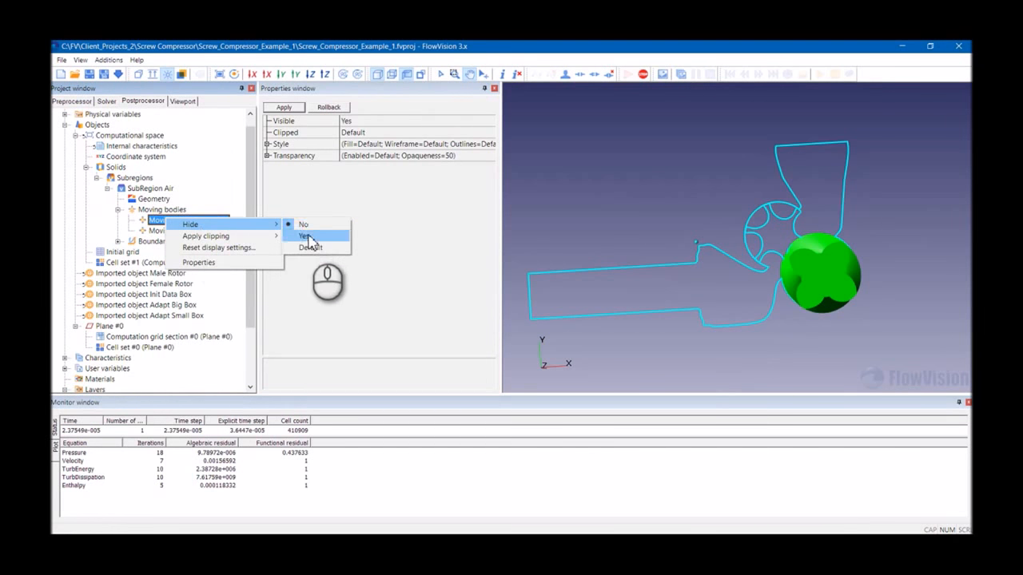
{"action": "left_click", "coordinate": [307, 239]}
{"action": "left_click", "coordinate": [221, 230]}
{"action": "right_click", "coordinate": [219, 231]}
{"action": "mouse_move", "coordinate": [284, 249]}
{"action": "mouse_move", "coordinate": [240, 236]}
{"action": "left_click", "coordinate": [349, 247]}
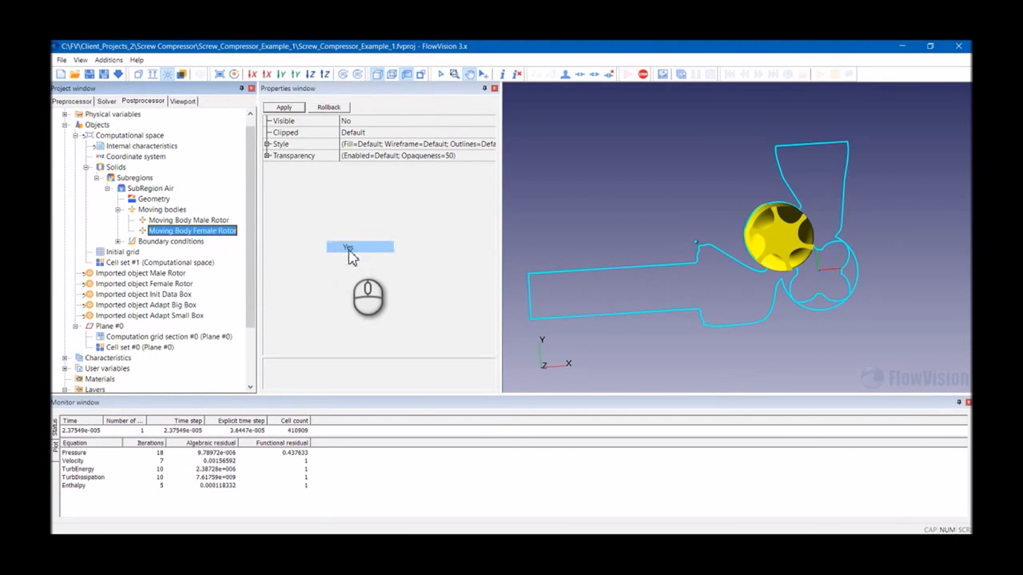
- Select the computation grid section layer and examine the grid closely around the rotor clearances
{"action": "left_click", "coordinate": [118, 210]}
{"action": "left_click", "coordinate": [107, 188]}
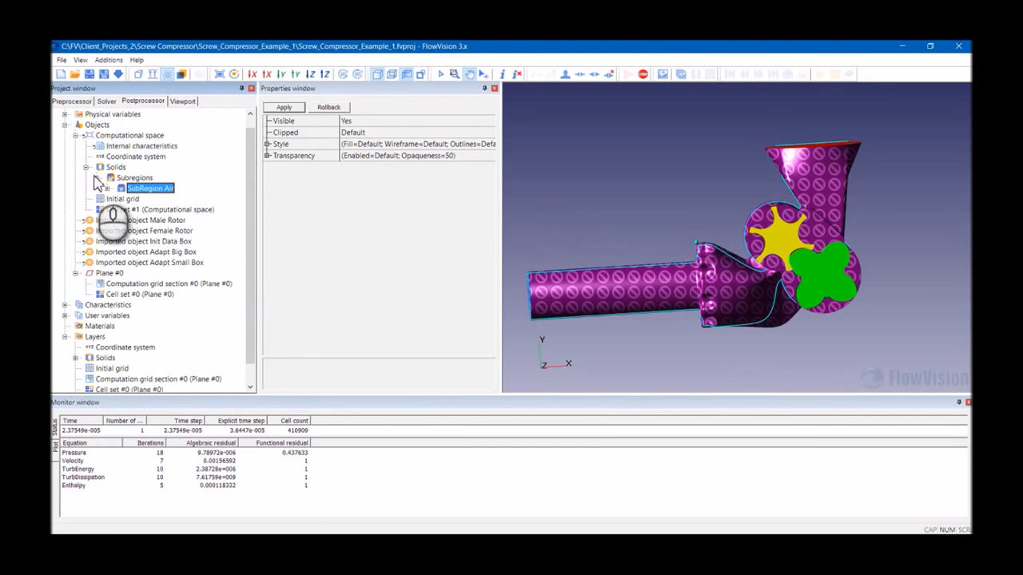
{"action": "left_click", "coordinate": [124, 379]}
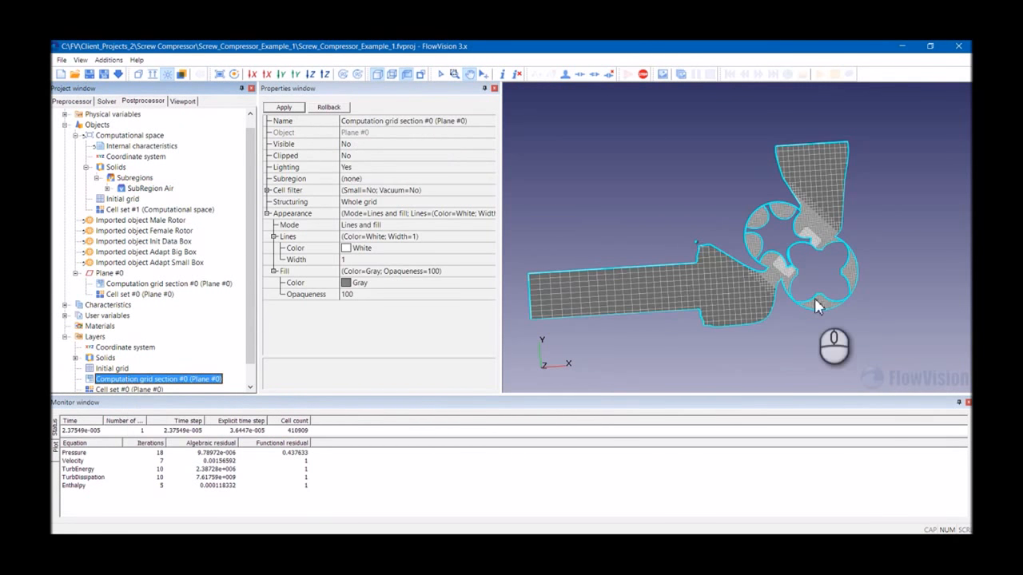
{"action": "scroll", "coordinate": [817, 307], "scroll_direction": "up", "scroll_amount": 5}
{"action": "middle_click_drag", "start_coordinate": [817, 267], "coordinate": [726, 239]}
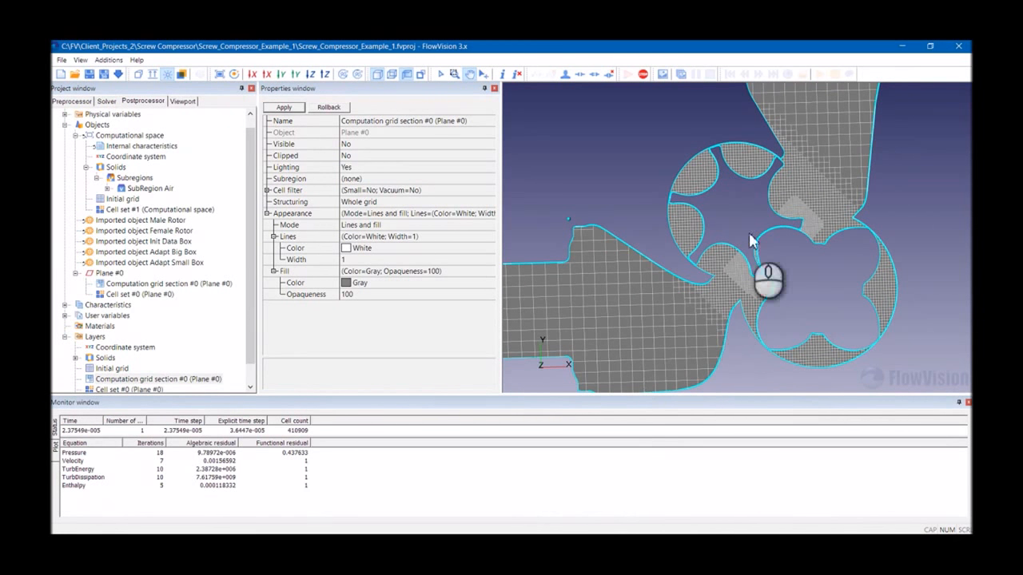
{"action": "scroll", "coordinate": [767, 237], "scroll_direction": "up", "scroll_amount": 3}
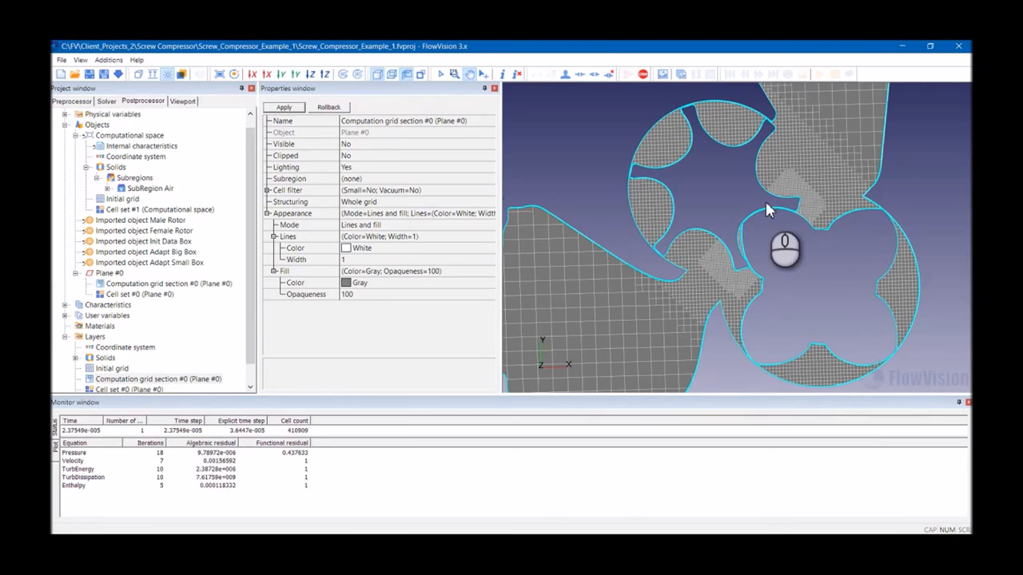
{"action": "scroll", "coordinate": [811, 183], "scroll_direction": "up", "scroll_amount": 2}
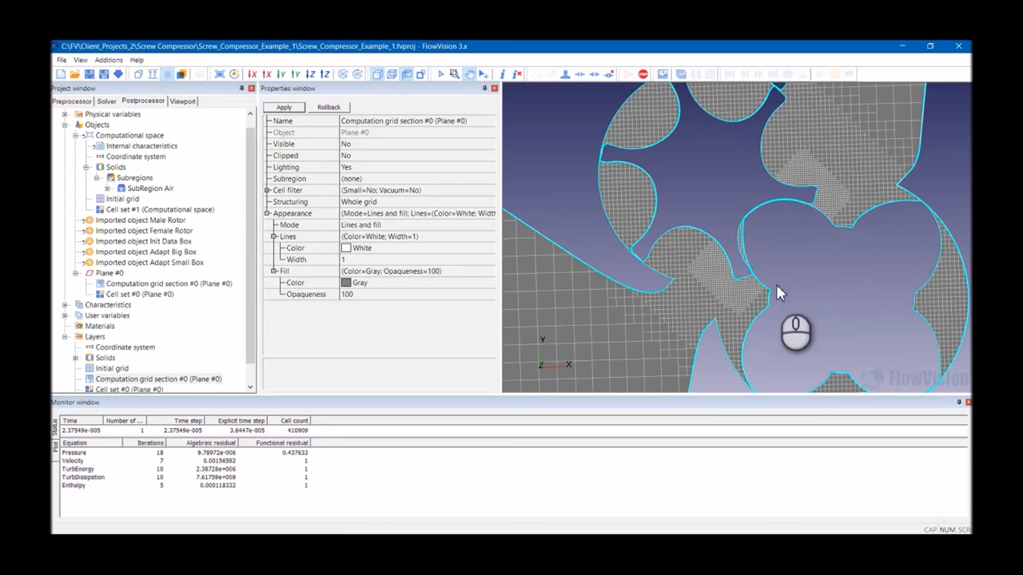
{"action": "scroll", "coordinate": [775, 197], "scroll_direction": "up", "scroll_amount": 2}
{"action": "scroll", "coordinate": [775, 209], "scroll_direction": "up", "scroll_amount": 2}
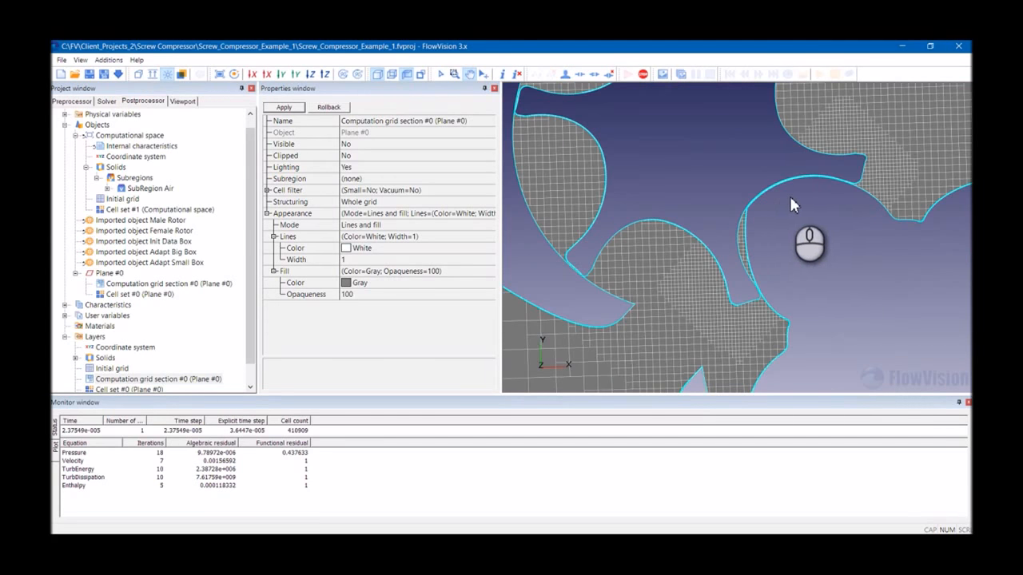
{"action": "scroll", "coordinate": [776, 204], "scroll_direction": "up", "scroll_amount": 3}
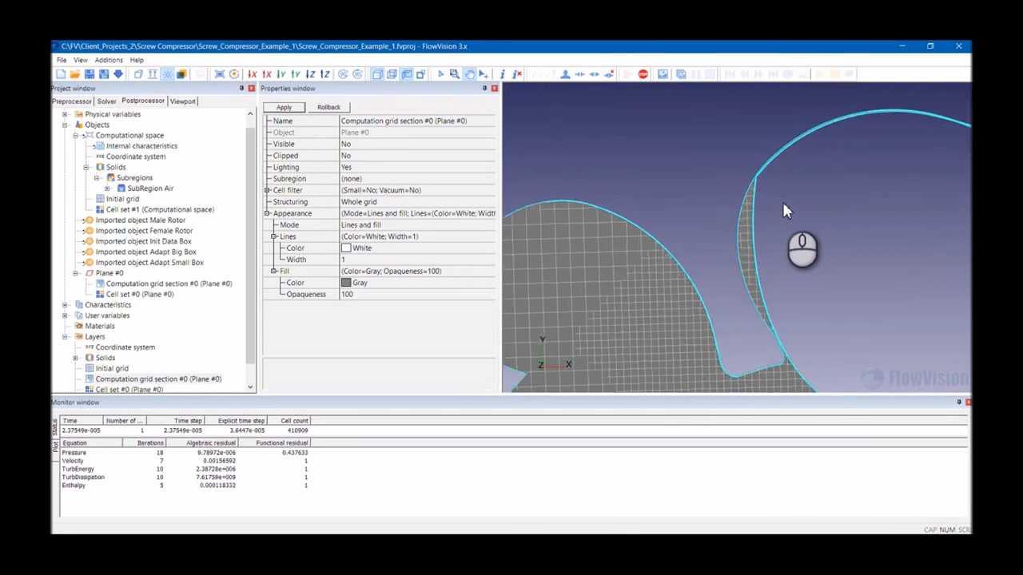
{"action": "scroll", "coordinate": [779, 202], "scroll_direction": "up", "scroll_amount": 5}
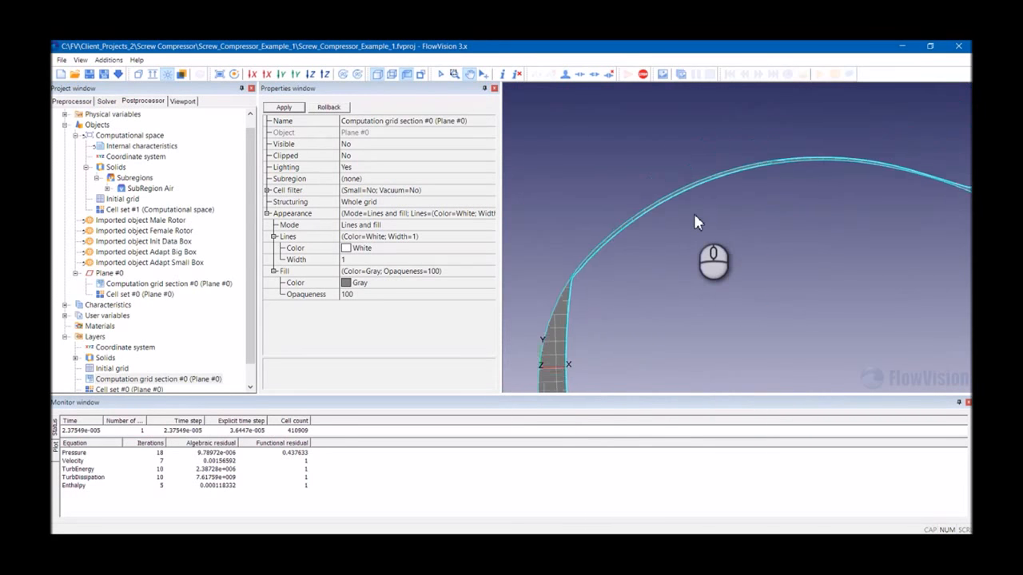
{"action": "scroll", "coordinate": [651, 210], "scroll_direction": "down", "scroll_amount": 3}
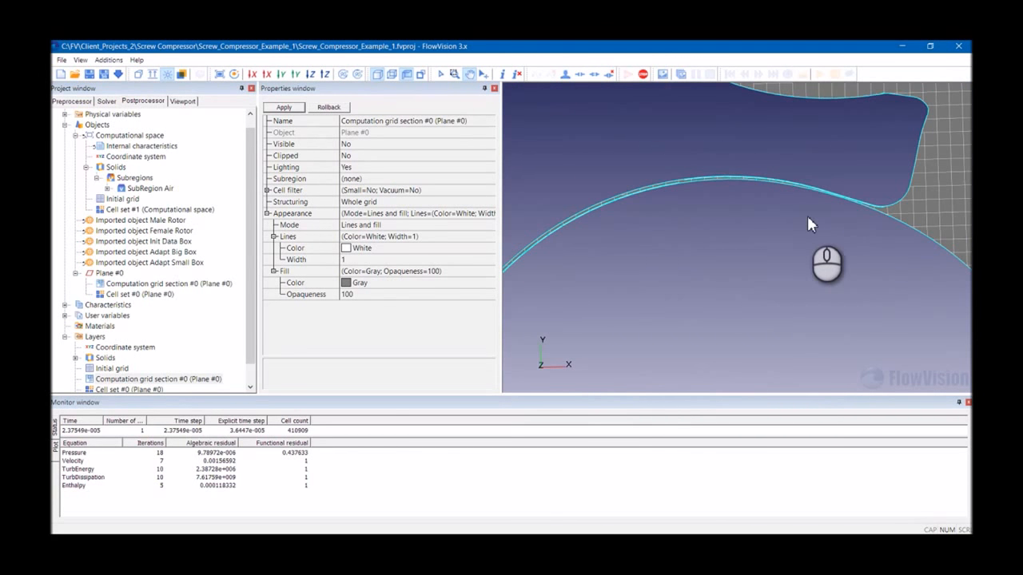
{"action": "scroll", "coordinate": [803, 215], "scroll_direction": "down", "scroll_amount": 1}
{"action": "scroll", "coordinate": [802, 212], "scroll_direction": "down", "scroll_amount": 2}
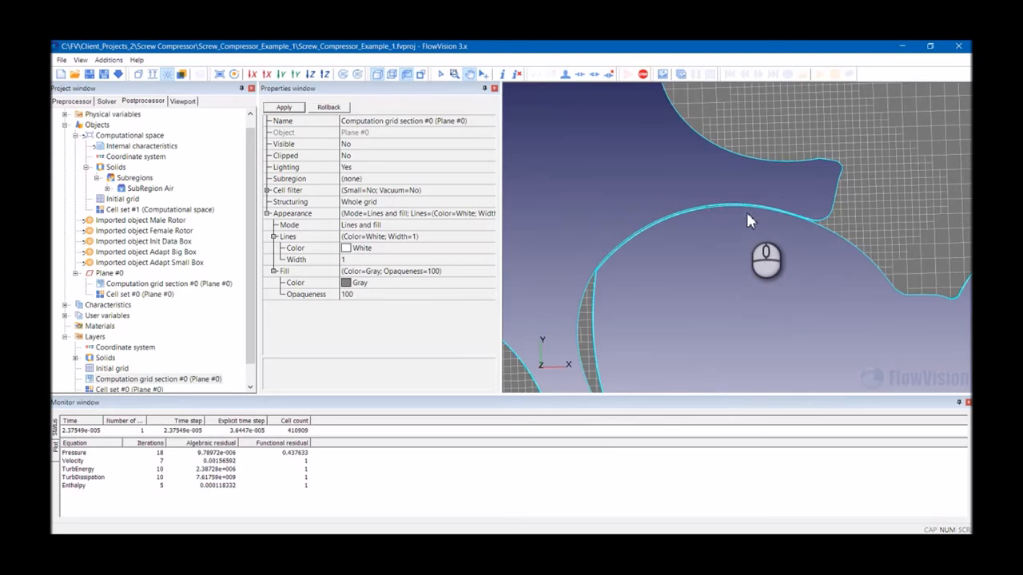
{"action": "scroll", "coordinate": [778, 232], "scroll_direction": "down", "scroll_amount": 1}
{"action": "scroll", "coordinate": [778, 232], "scroll_direction": "down", "scroll_amount": 4}
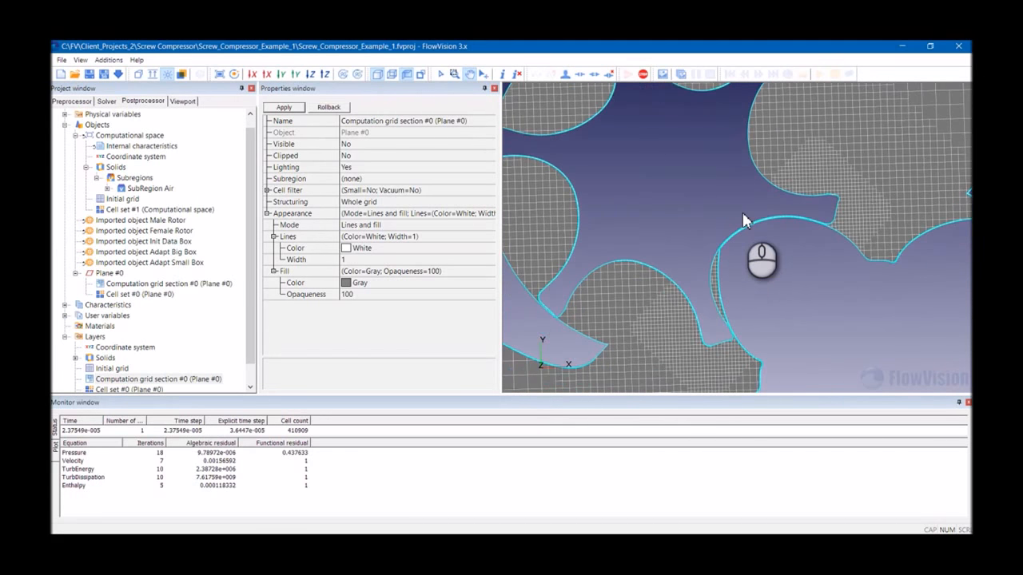
{"action": "scroll", "coordinate": [743, 222], "scroll_direction": "down", "scroll_amount": 1}
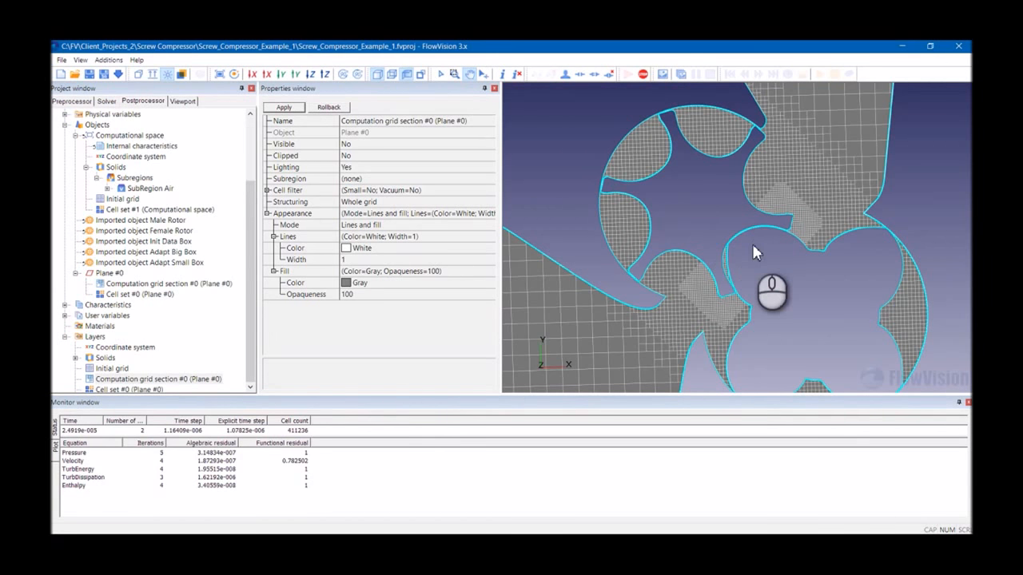
{"action": "scroll", "coordinate": [751, 249], "scroll_direction": "up", "scroll_amount": 2}
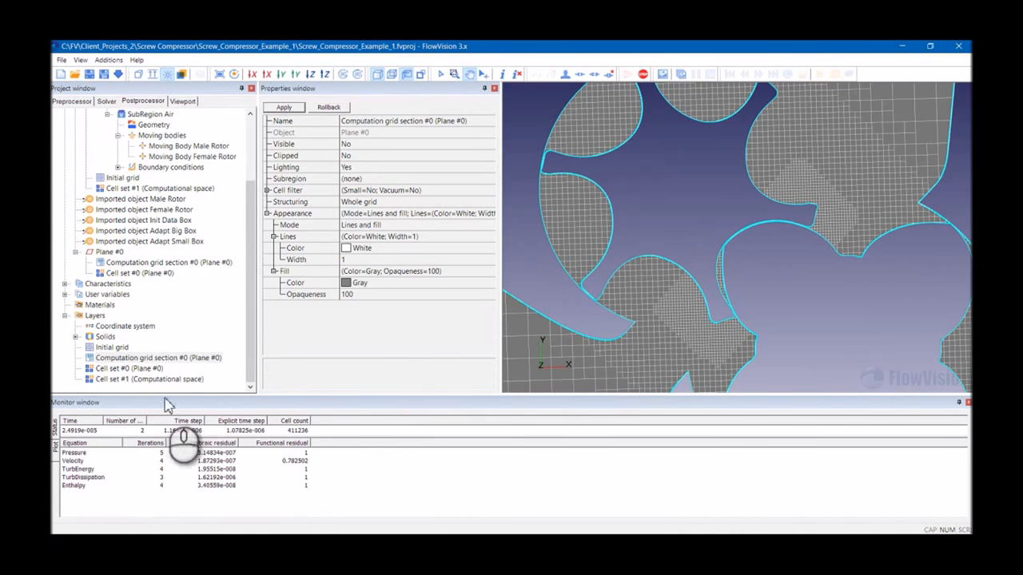
- Show the computation grid section layer and view the Plane #0 gap cell set over the rotors
{"action": "right_click", "coordinate": [137, 360]}
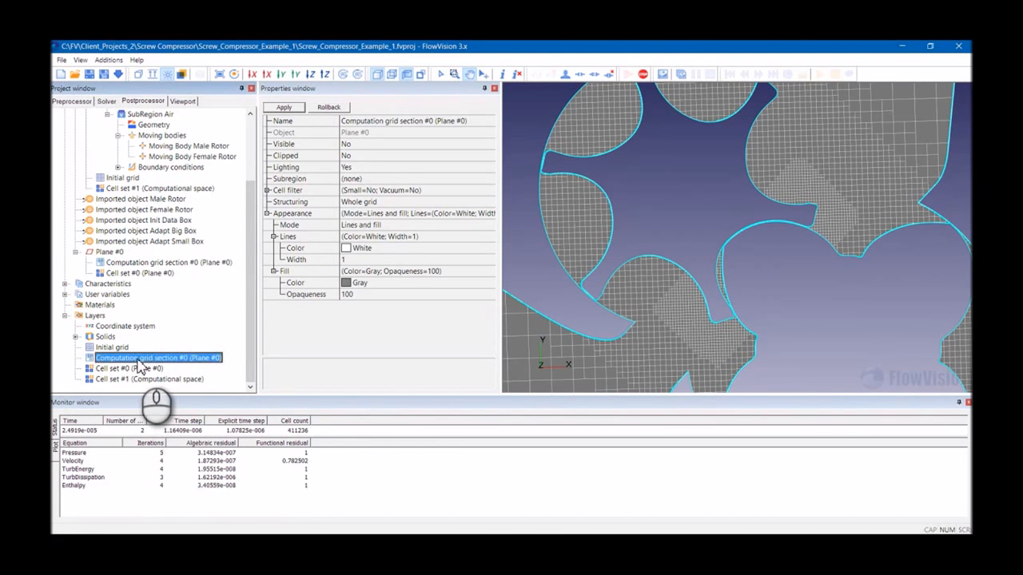
{"action": "left_click", "coordinate": [154, 366]}
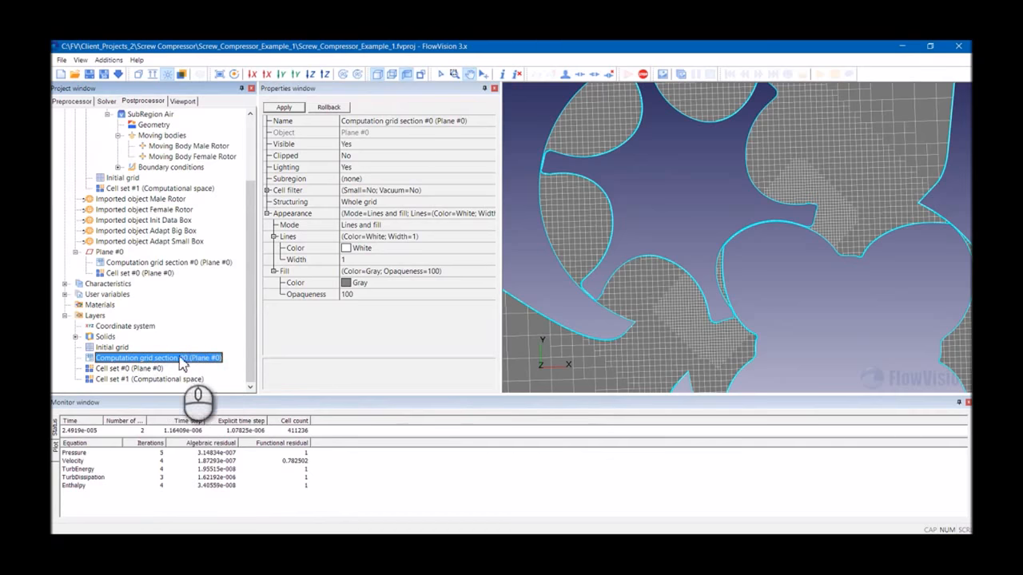
{"action": "left_click", "coordinate": [131, 369]}
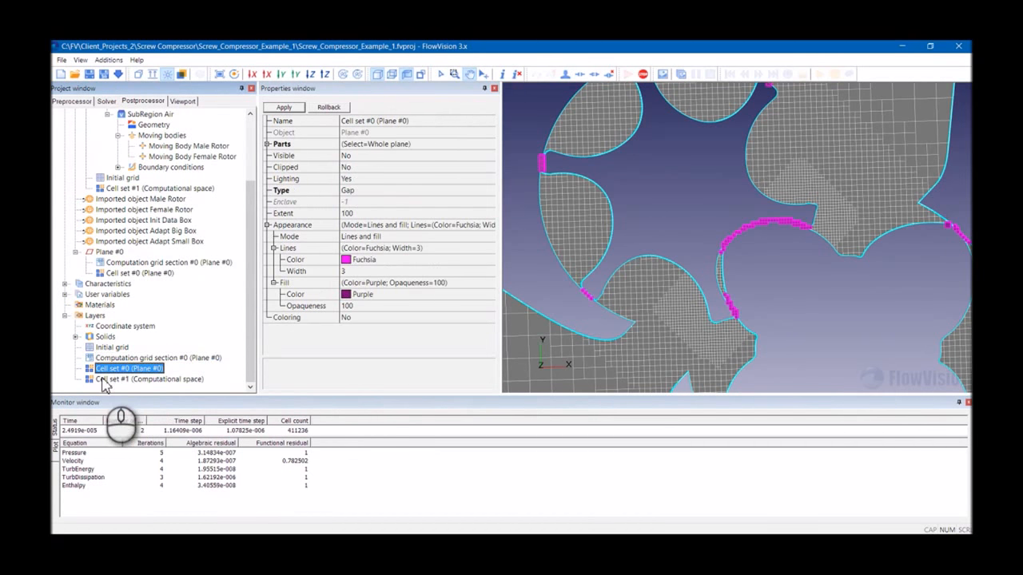
{"action": "scroll", "coordinate": [759, 220], "scroll_direction": "down", "scroll_amount": 3}
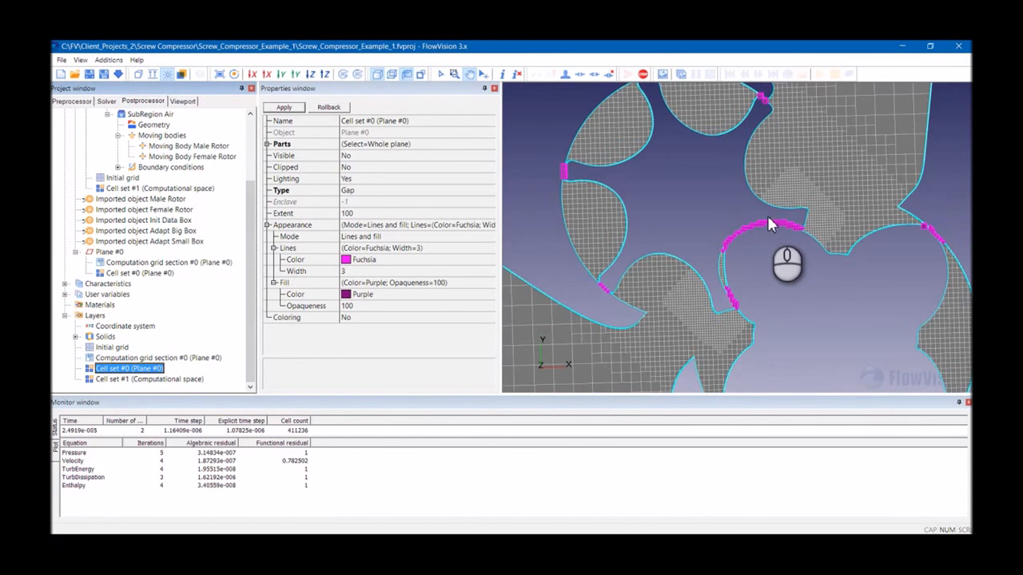
{"action": "scroll", "coordinate": [751, 208], "scroll_direction": "down", "scroll_amount": 1}
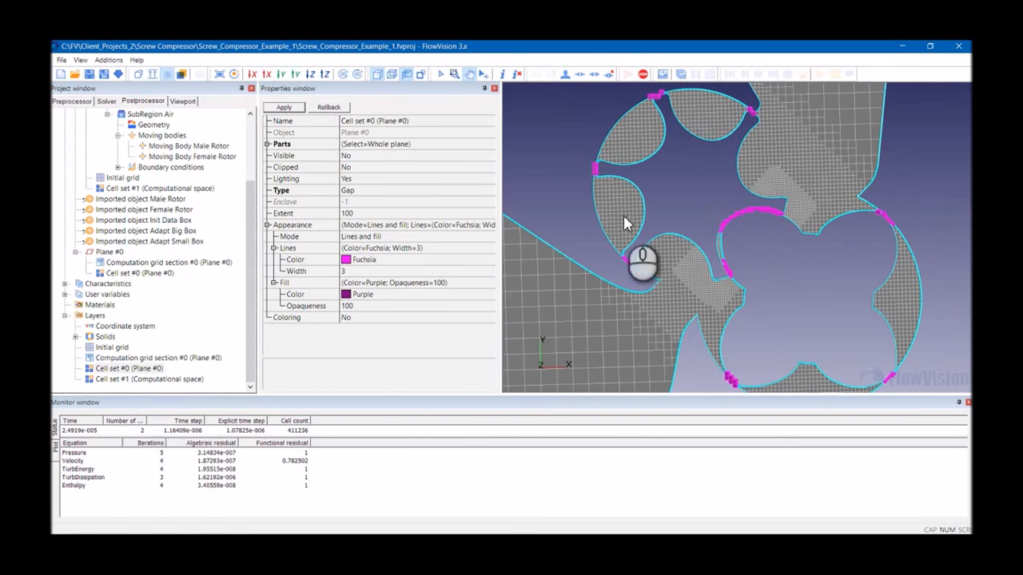
- Open the Standard Gap model settings to review its minimum and maximum clearance values
{"action": "left_click", "coordinate": [86, 102]}
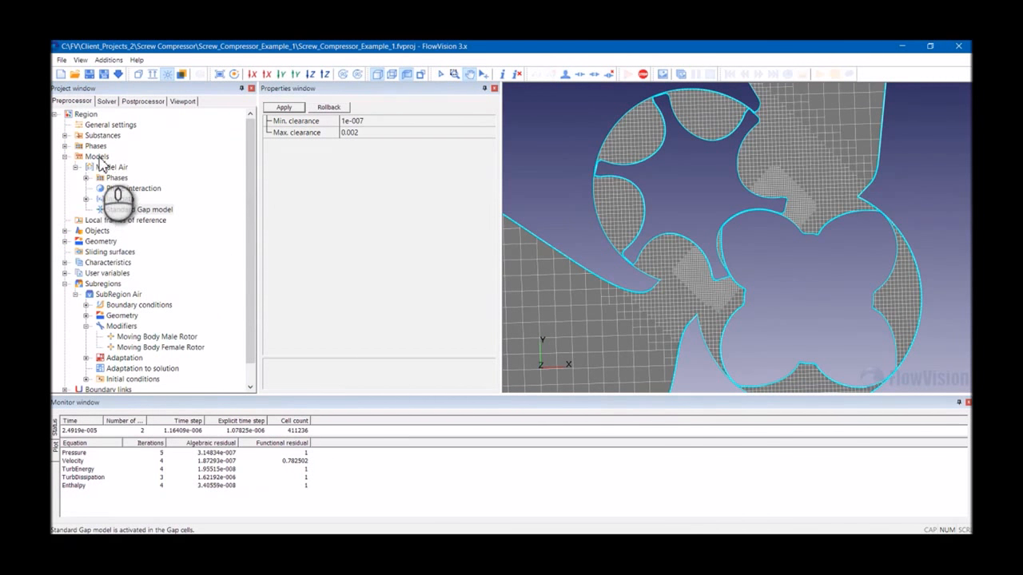
{"action": "left_click", "coordinate": [138, 209]}
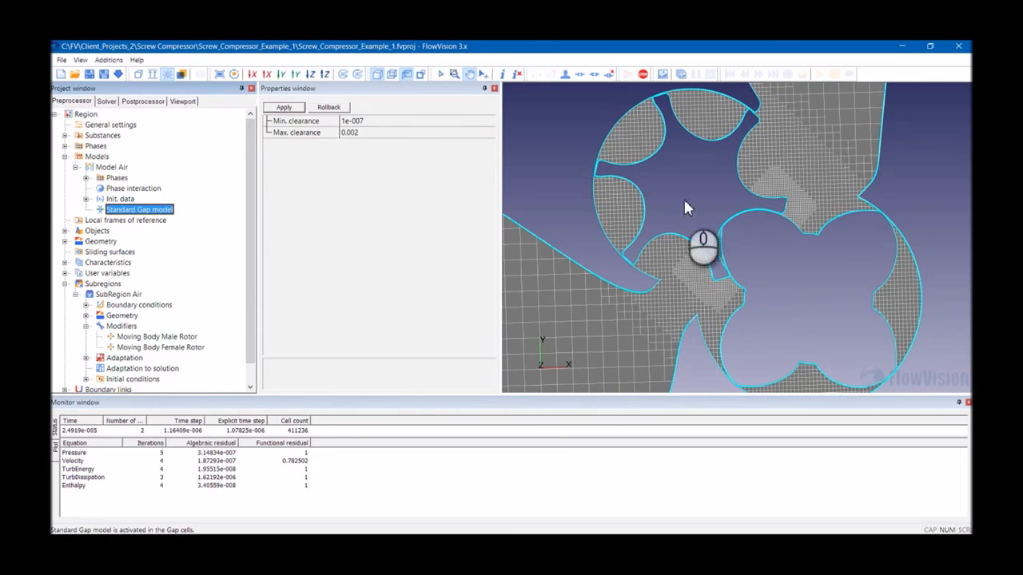
- Select the Plane #0 gap cell set layer and examine its gap cells around the rotor clearances closely
{"action": "left_click", "coordinate": [132, 102]}
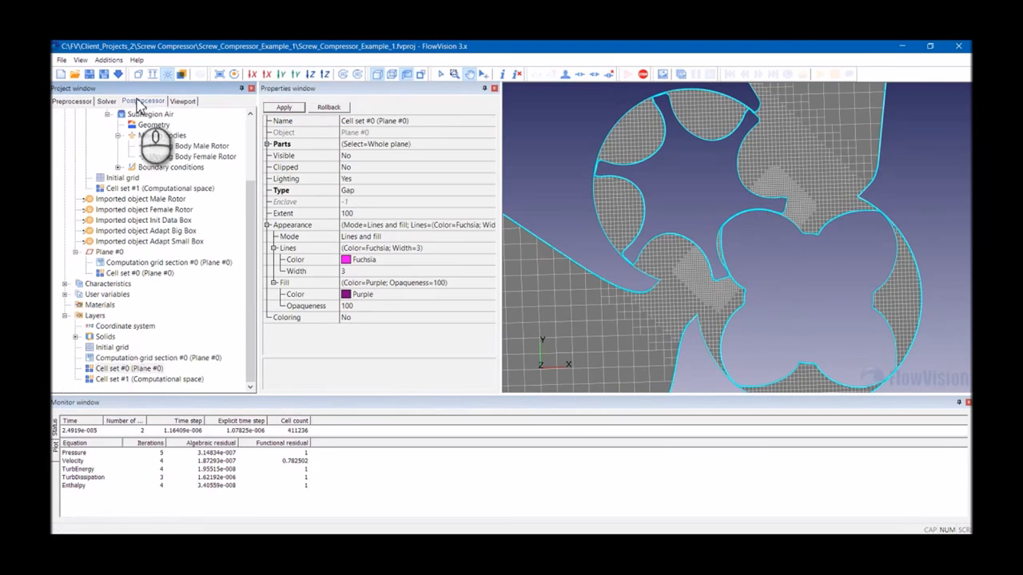
{"action": "left_click", "coordinate": [128, 368]}
{"action": "scroll", "coordinate": [736, 217], "scroll_direction": "up", "scroll_amount": 2}
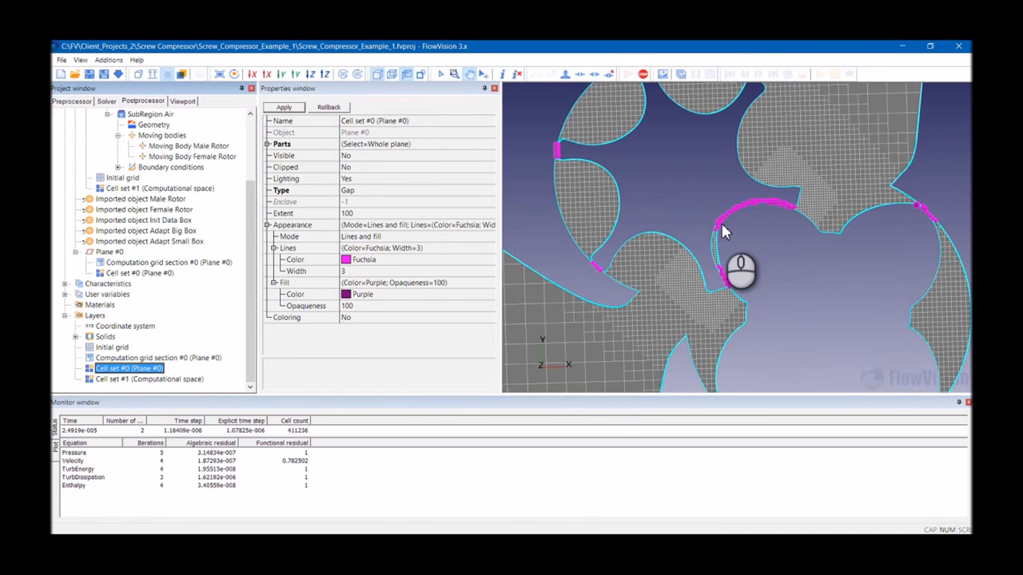
{"action": "scroll", "coordinate": [719, 228], "scroll_direction": "down", "scroll_amount": 2}
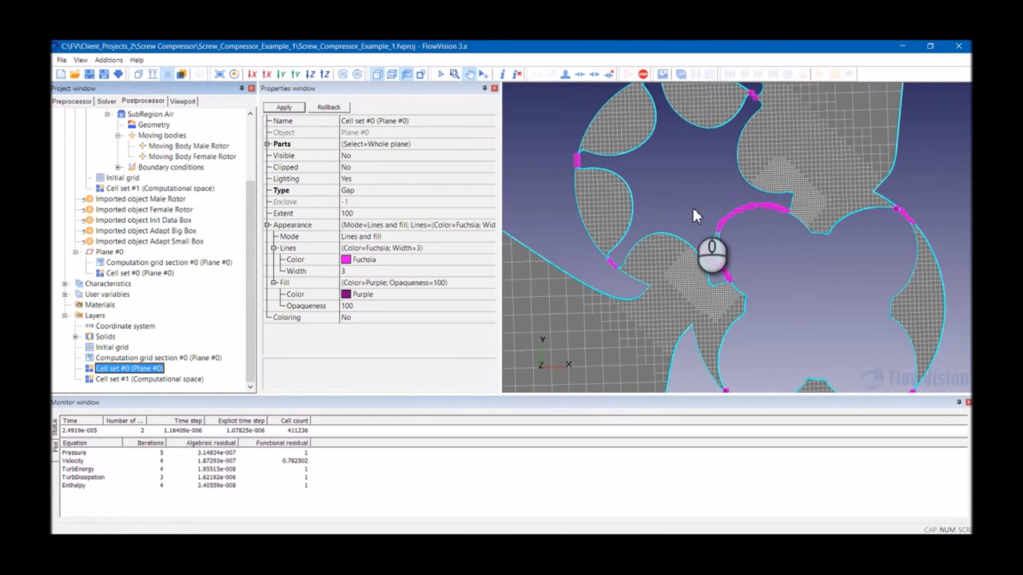
{"action": "left_click_drag", "start_coordinate": [726, 244], "coordinate": [696, 179]}
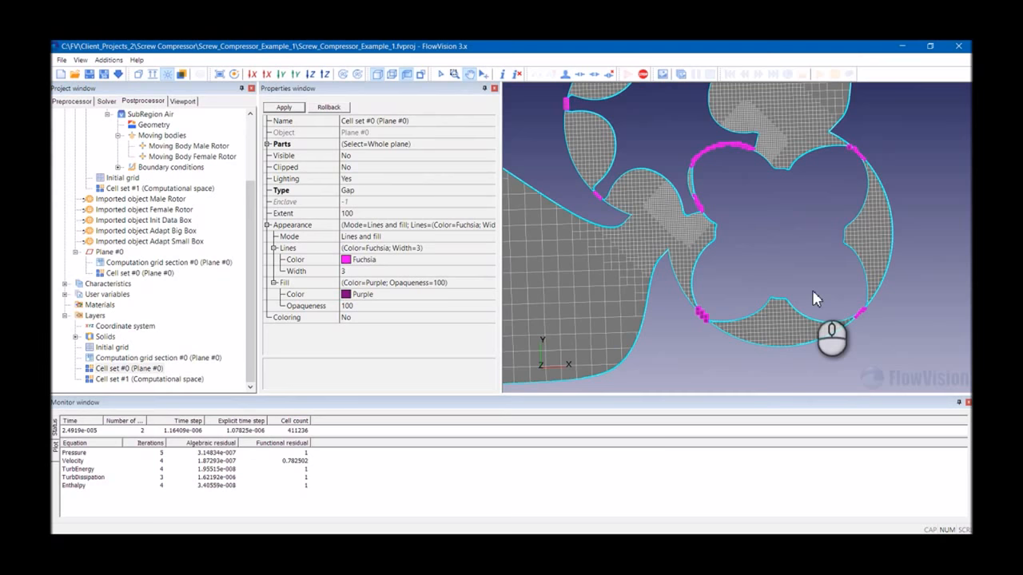
{"action": "scroll", "coordinate": [719, 246], "scroll_direction": "down", "scroll_amount": 3}
{"action": "left_click_drag", "start_coordinate": [734, 242], "coordinate": [744, 234]}
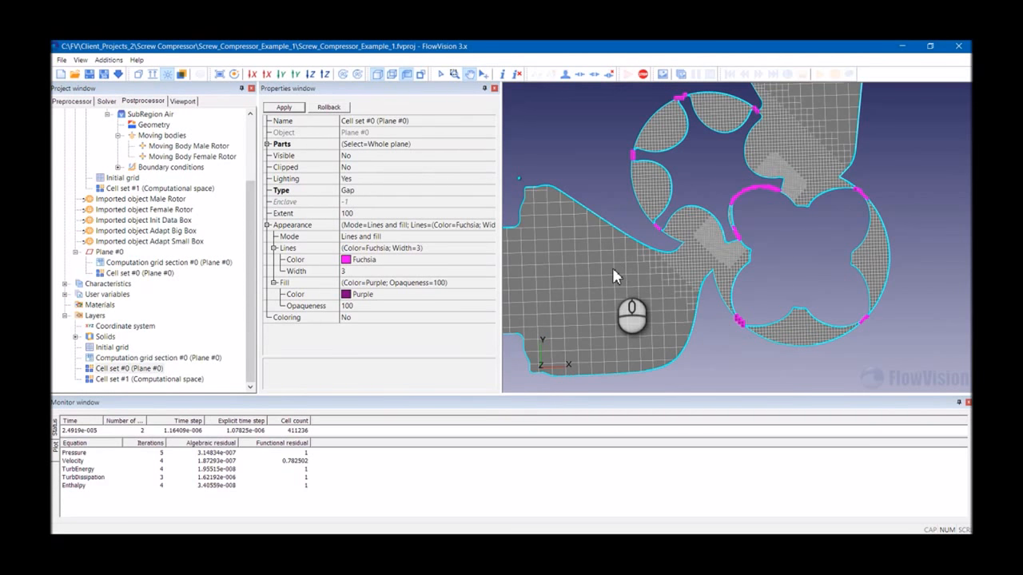
{"action": "scroll", "coordinate": [667, 240], "scroll_direction": "down", "scroll_amount": 5}
{"action": "left_click_drag", "start_coordinate": [667, 236], "coordinate": [615, 292]}
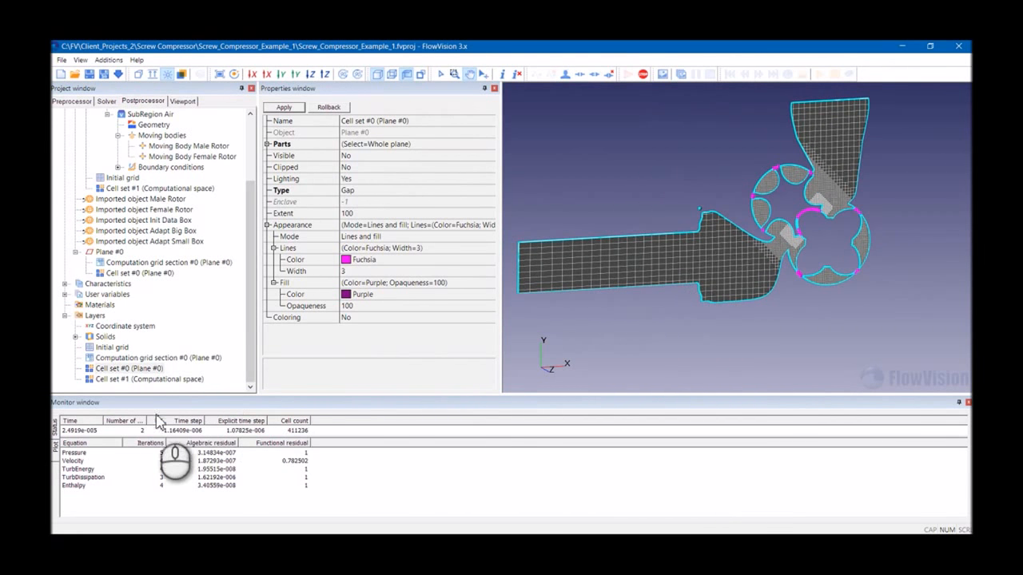
- Hide the computation grid section layer on Plane #0
{"action": "left_click", "coordinate": [149, 360]}
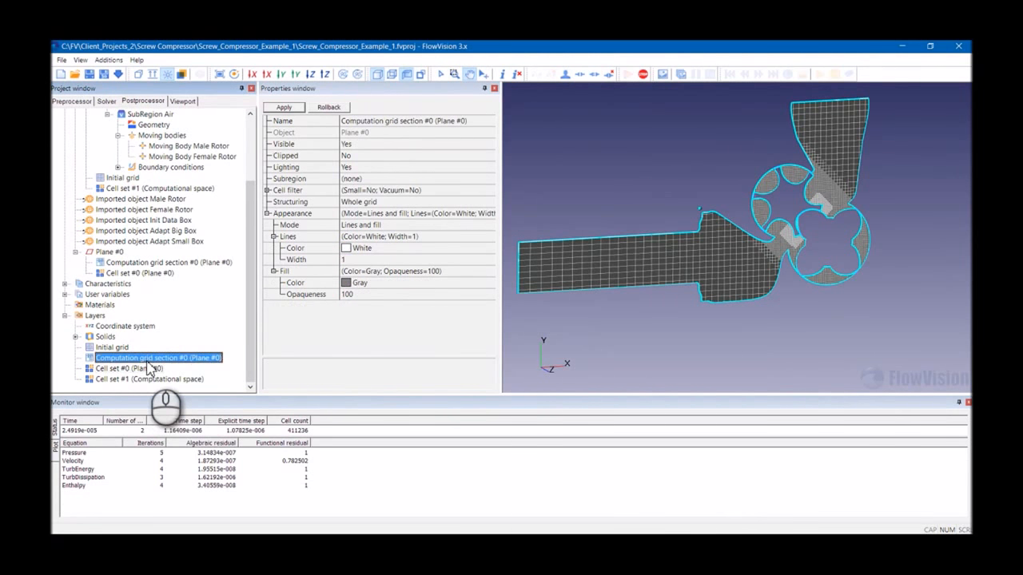
{"action": "right_click", "coordinate": [148, 360]}
{"action": "left_click", "coordinate": [171, 366]}
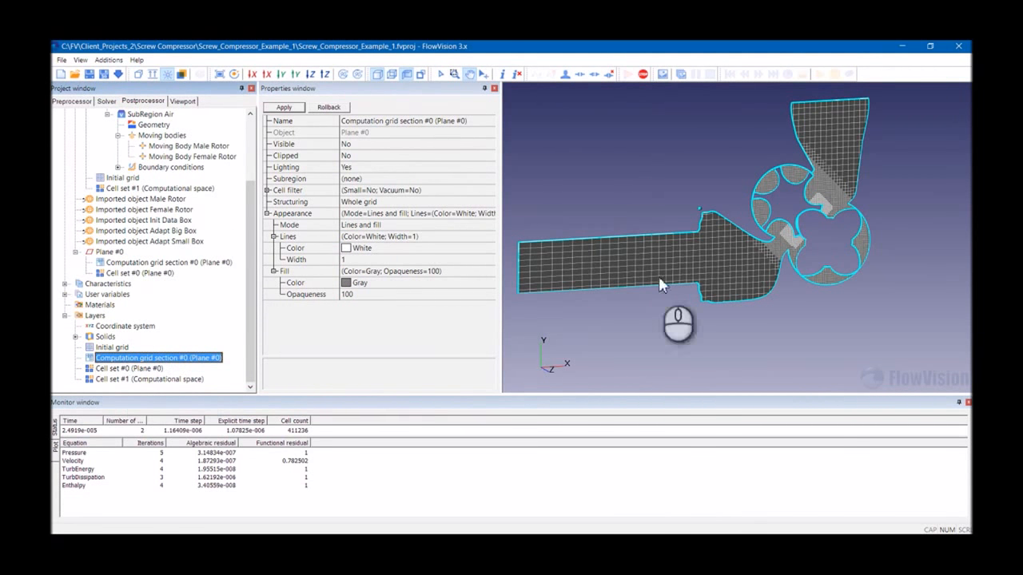
- Show both moving bodies again, the Male Rotor and the Female Rotor
{"action": "scroll", "coordinate": [139, 264], "scroll_direction": "up", "scroll_amount": 3}
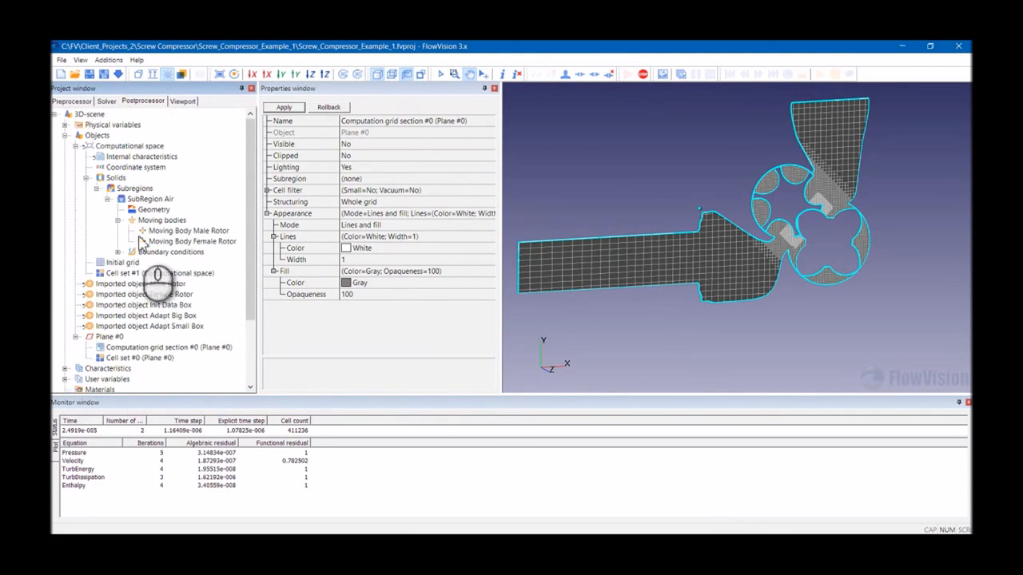
{"action": "left_click", "coordinate": [168, 231]}
{"action": "right_click", "coordinate": [160, 230]}
{"action": "mouse_move", "coordinate": [196, 238]}
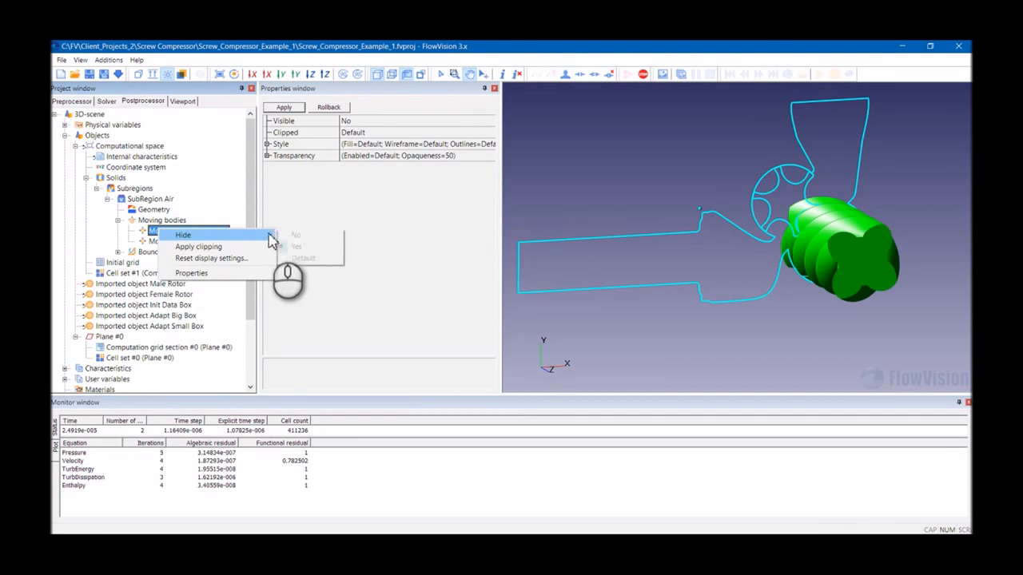
{"action": "left_click", "coordinate": [298, 236]}
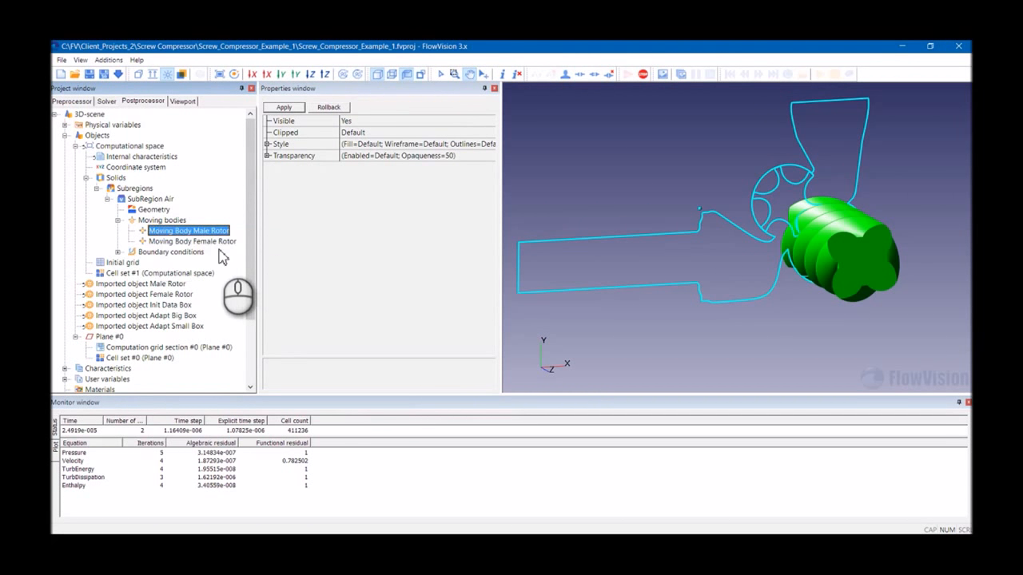
{"action": "left_click", "coordinate": [222, 242]}
{"action": "right_click", "coordinate": [233, 241]}
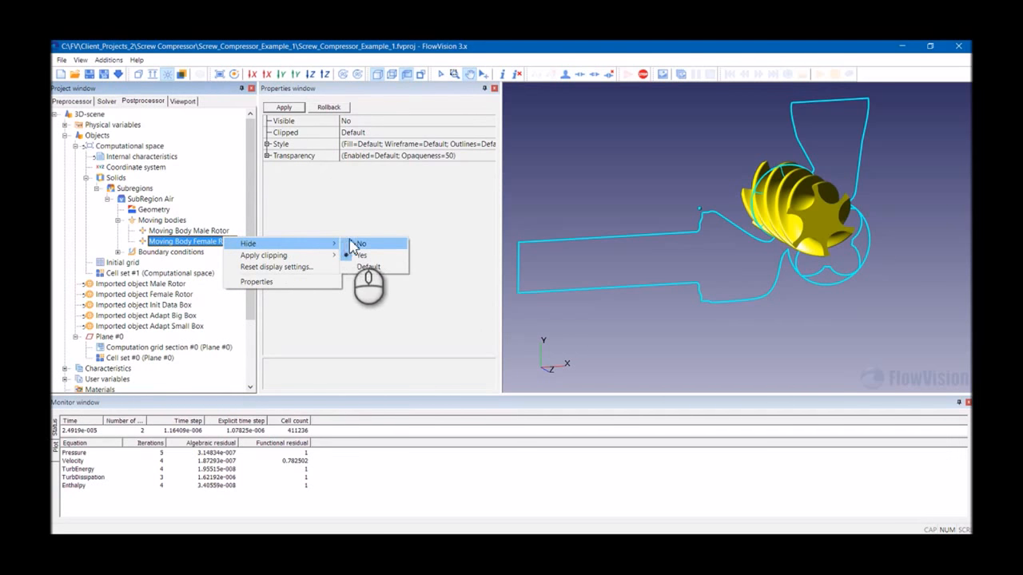
{"action": "left_click", "coordinate": [360, 244]}
- Hide Plane #0 and inspect the computational-space Cell set #1 gap cells around the 3D rotors
{"action": "scroll", "coordinate": [214, 332], "scroll_direction": "down", "scroll_amount": 3}
{"action": "scroll", "coordinate": [183, 319], "scroll_direction": "up", "scroll_amount": 3}
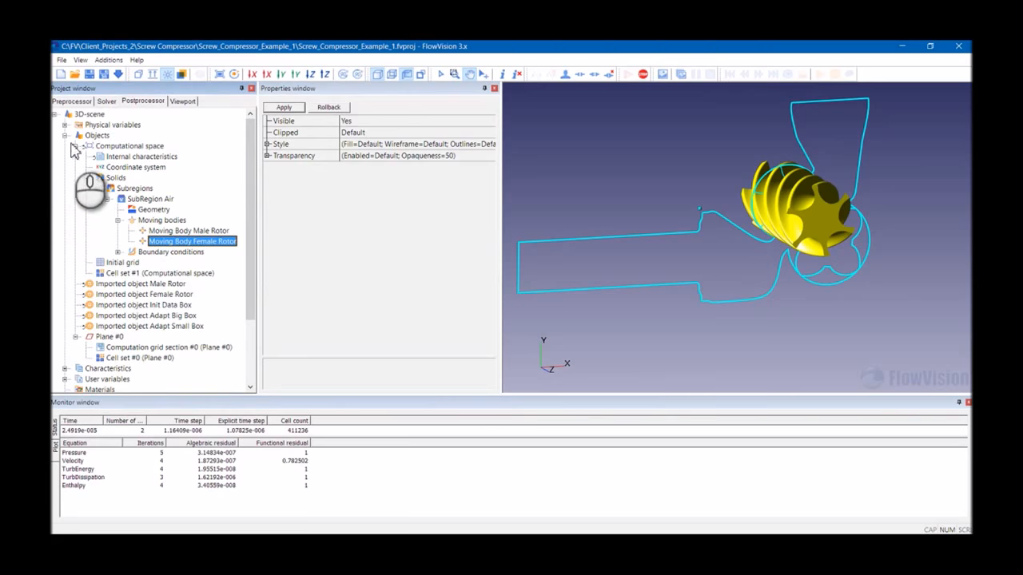
{"action": "right_click", "coordinate": [114, 336]}
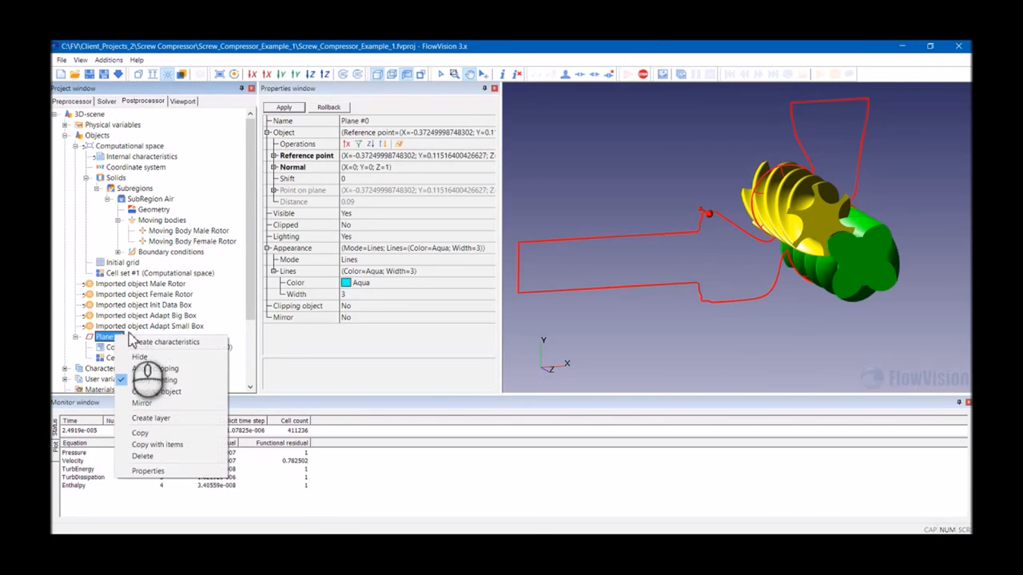
{"action": "left_click", "coordinate": [140, 357]}
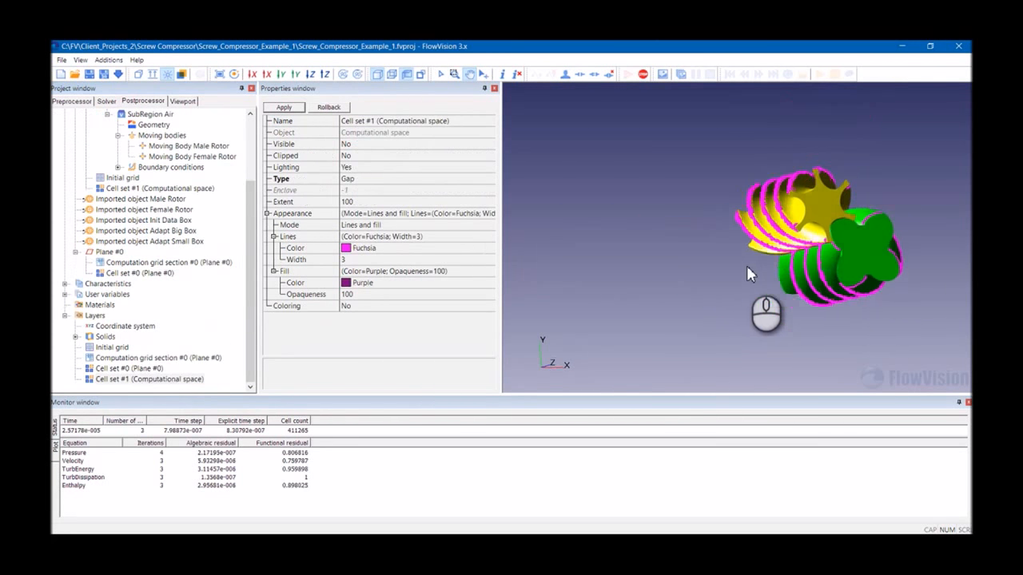
{"action": "left_click_drag", "start_coordinate": [747, 265], "coordinate": [683, 246]}
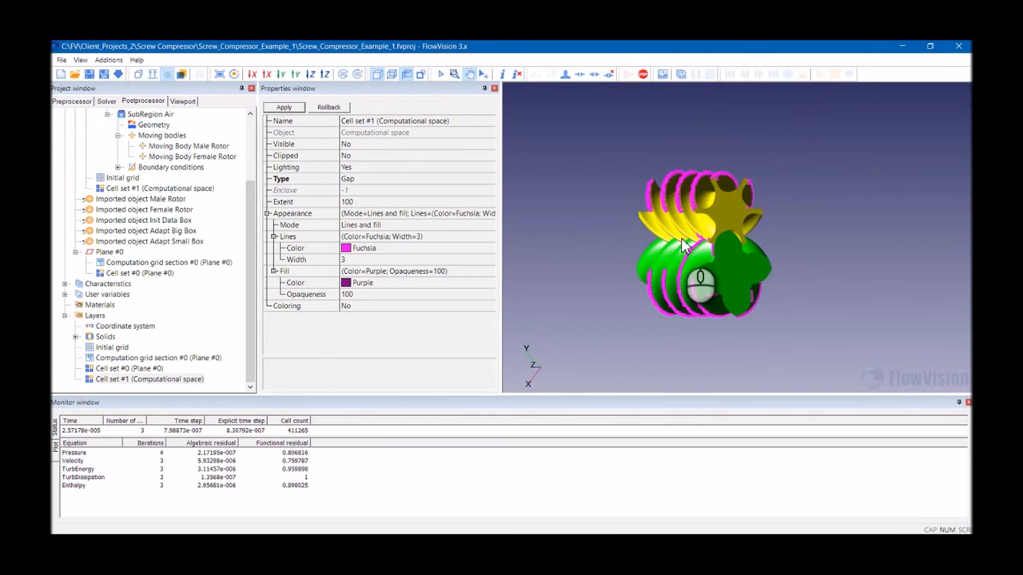
{"action": "left_click_drag", "start_coordinate": [666, 252], "coordinate": [734, 239]}
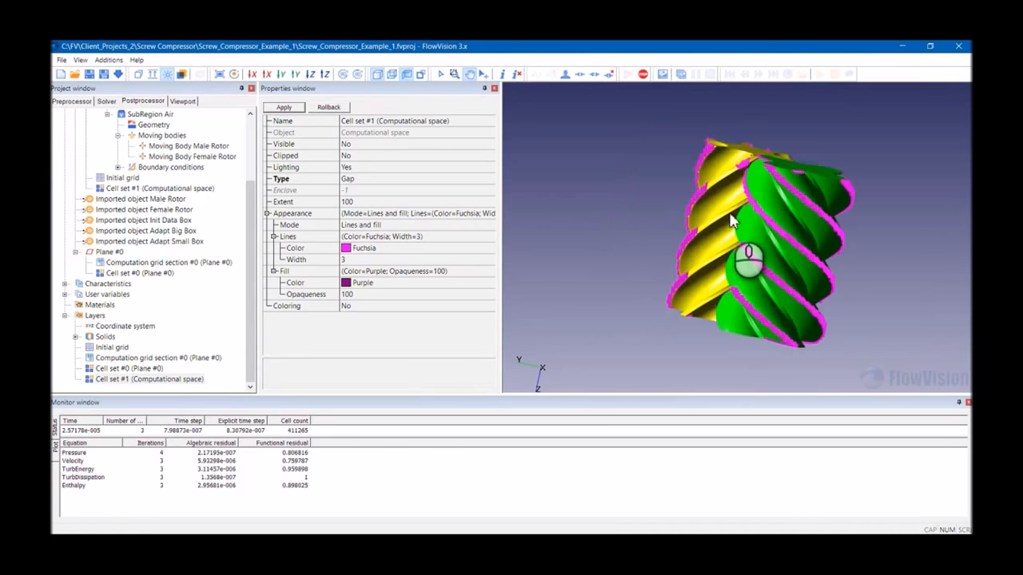